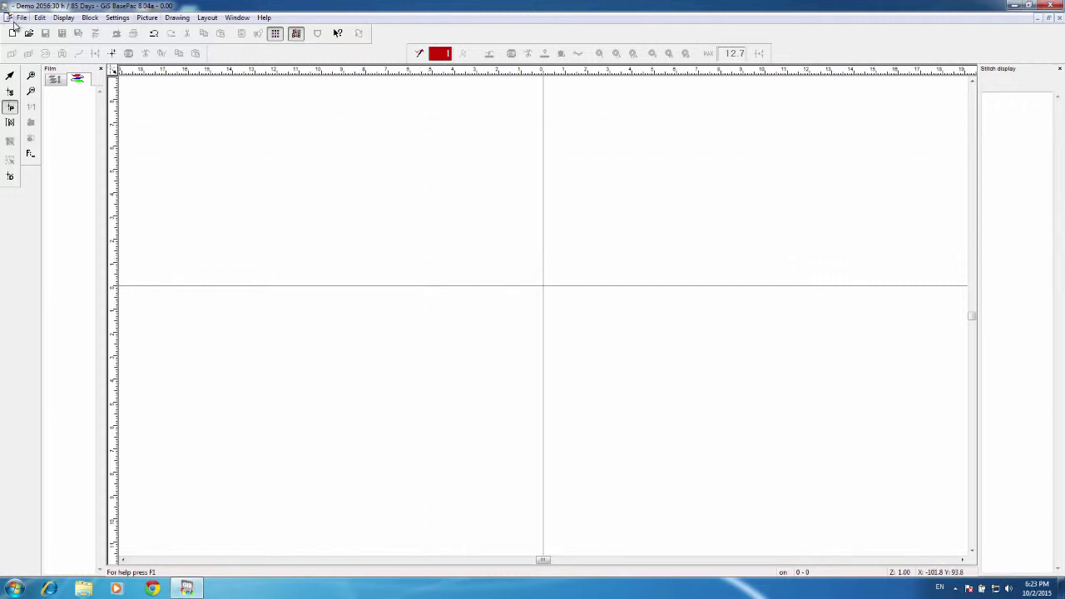
Step: Import the picture file anchor-clipart-anchor_silhouette.png from the Downloads folder as the background
{"action": "left_click", "coordinate": [19, 20]}
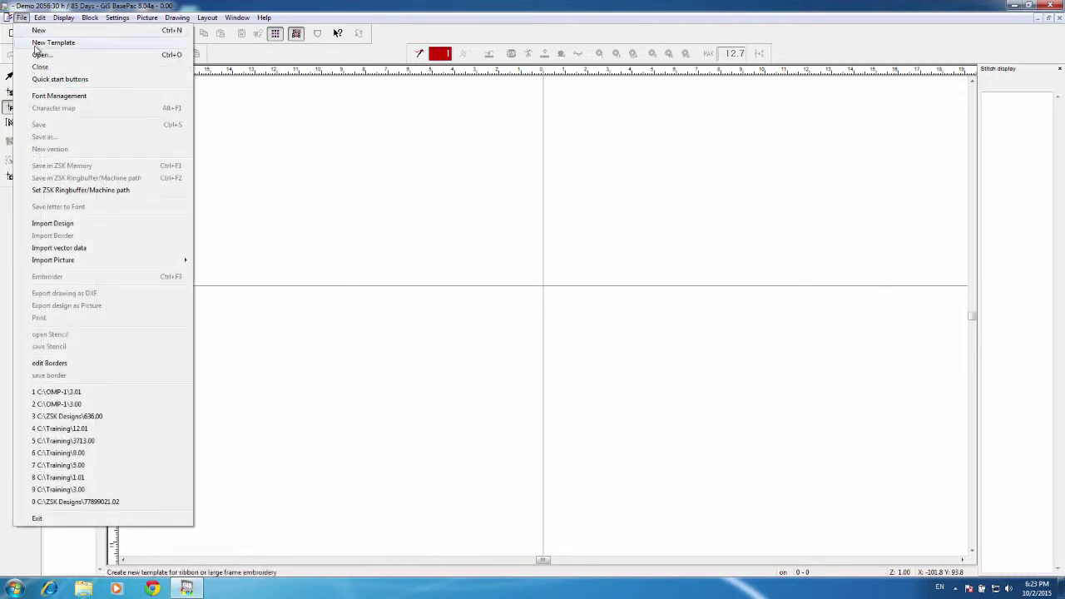
{"action": "mouse_move", "coordinate": [88, 263]}
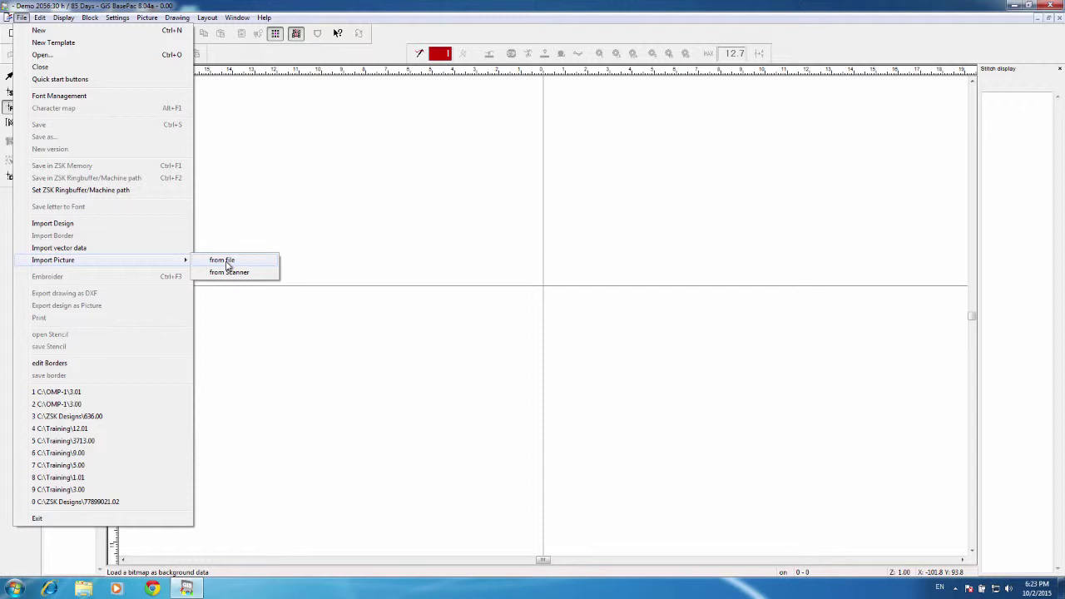
{"action": "left_click", "coordinate": [227, 264]}
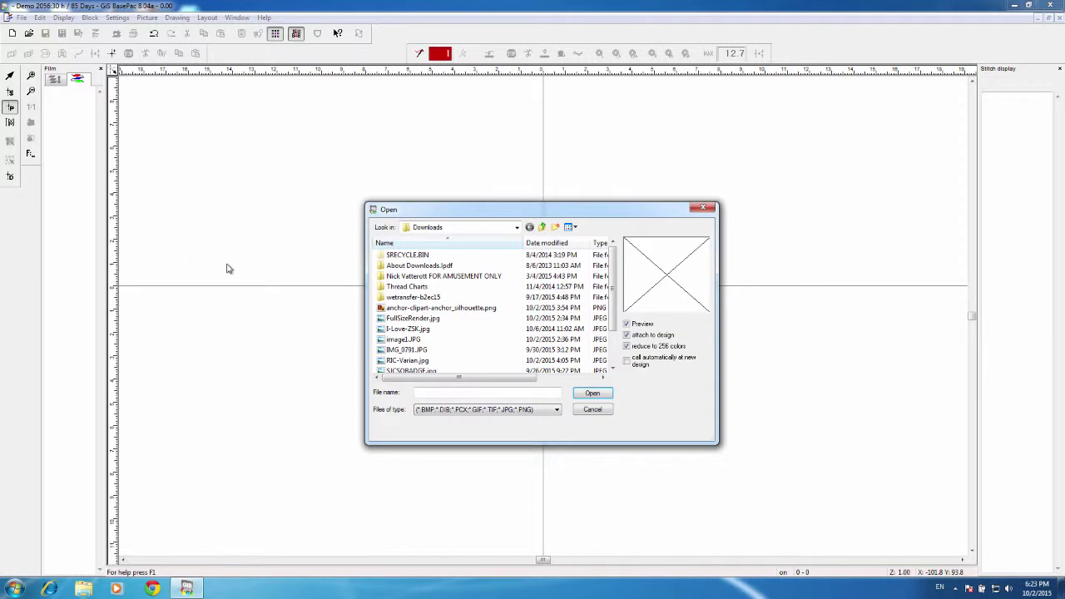
{"action": "left_click", "coordinate": [439, 297]}
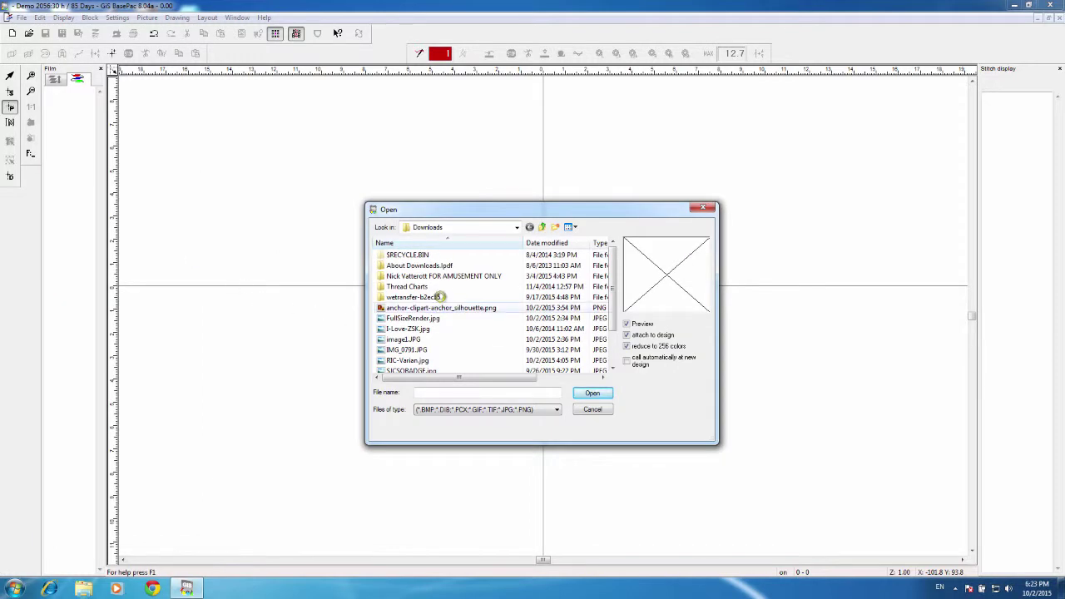
{"action": "left_click", "coordinate": [444, 307]}
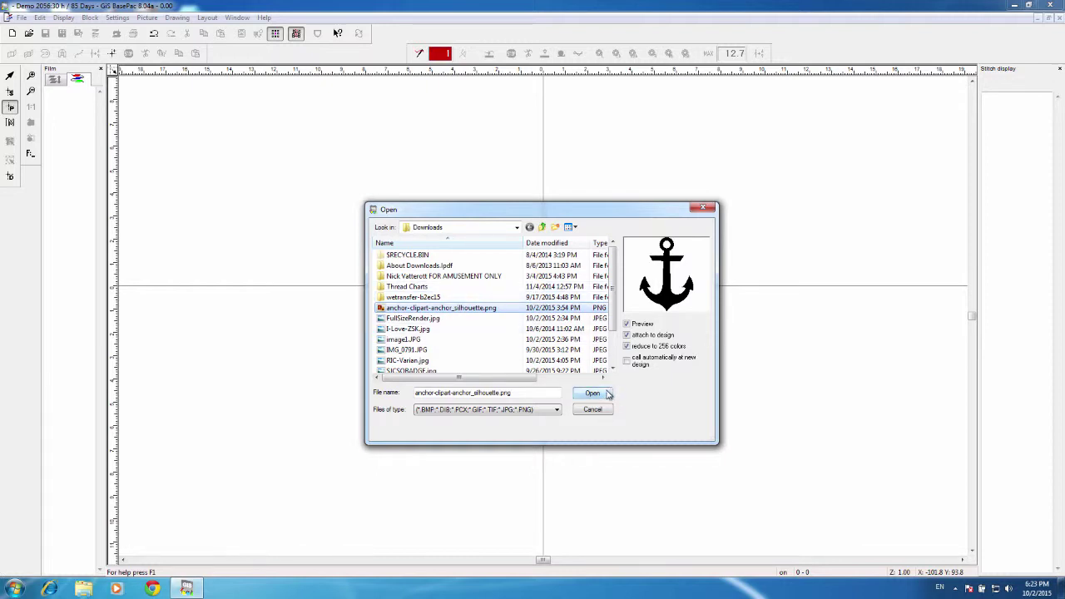
{"action": "left_click", "coordinate": [600, 395]}
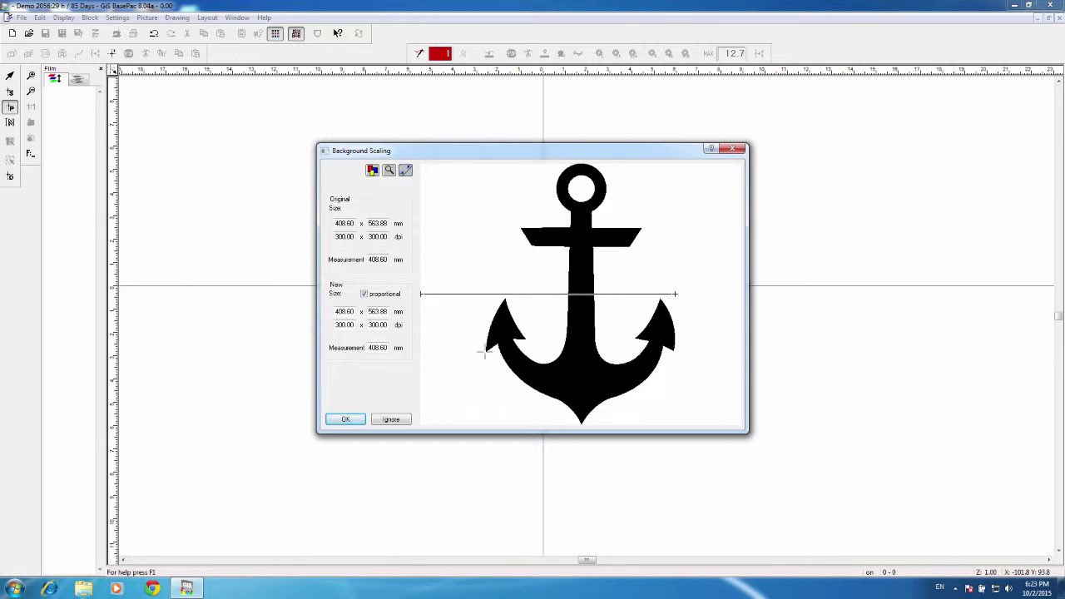
Step: Scale the background so the distance across the anchor's two flukes measures 150 mm, and keep the original picture without optimization
{"action": "left_click_drag", "start_coordinate": [485, 352], "coordinate": [678, 352]}
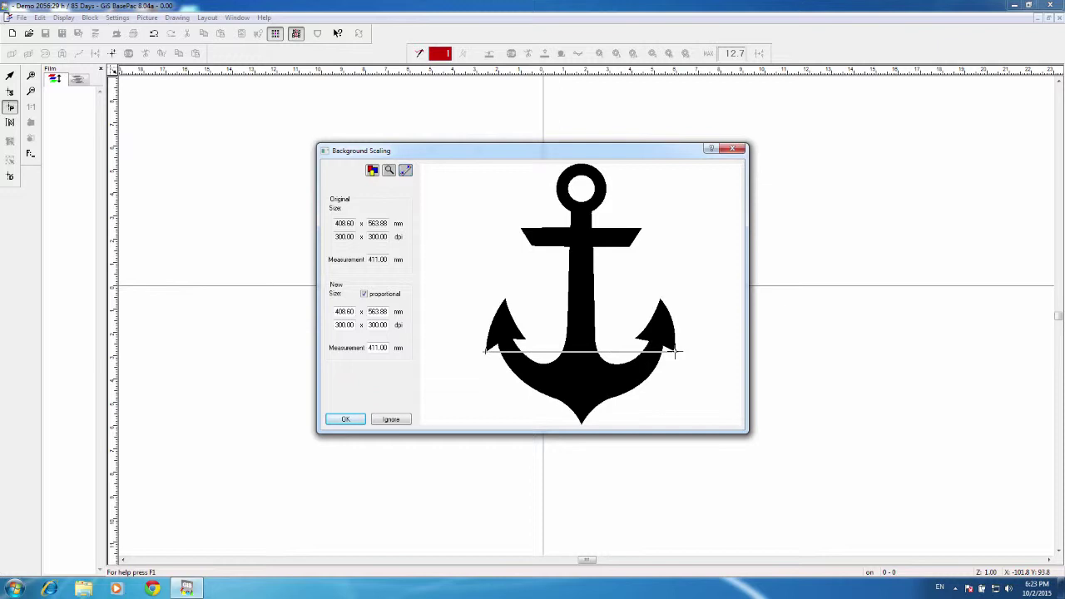
{"action": "left_click", "coordinate": [676, 351]}
{"action": "type", "text": "150"}
{"action": "left_click", "coordinate": [360, 422]}
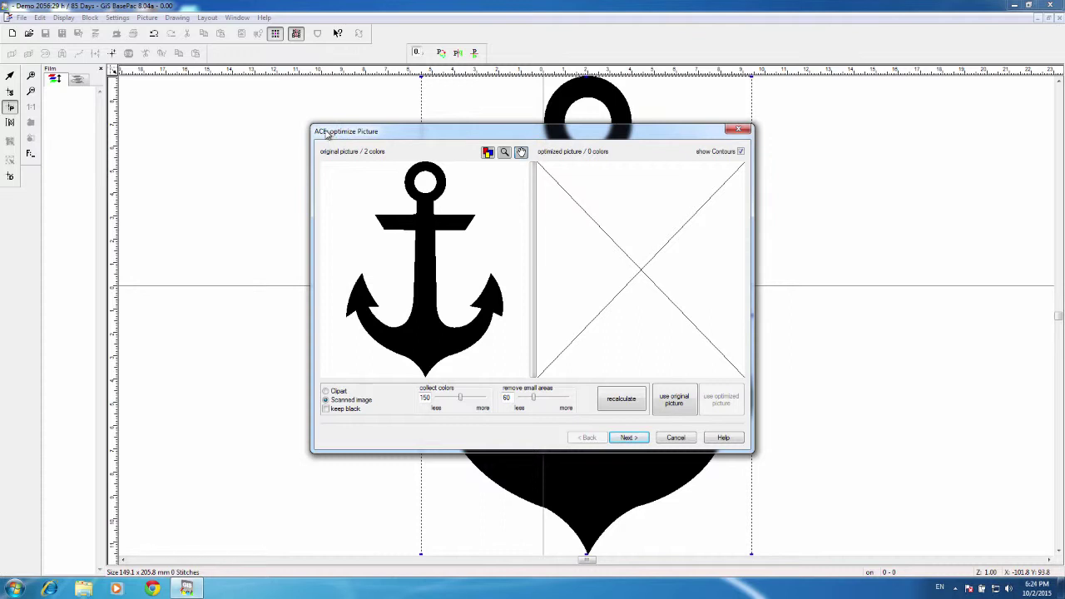
{"action": "left_click", "coordinate": [676, 402]}
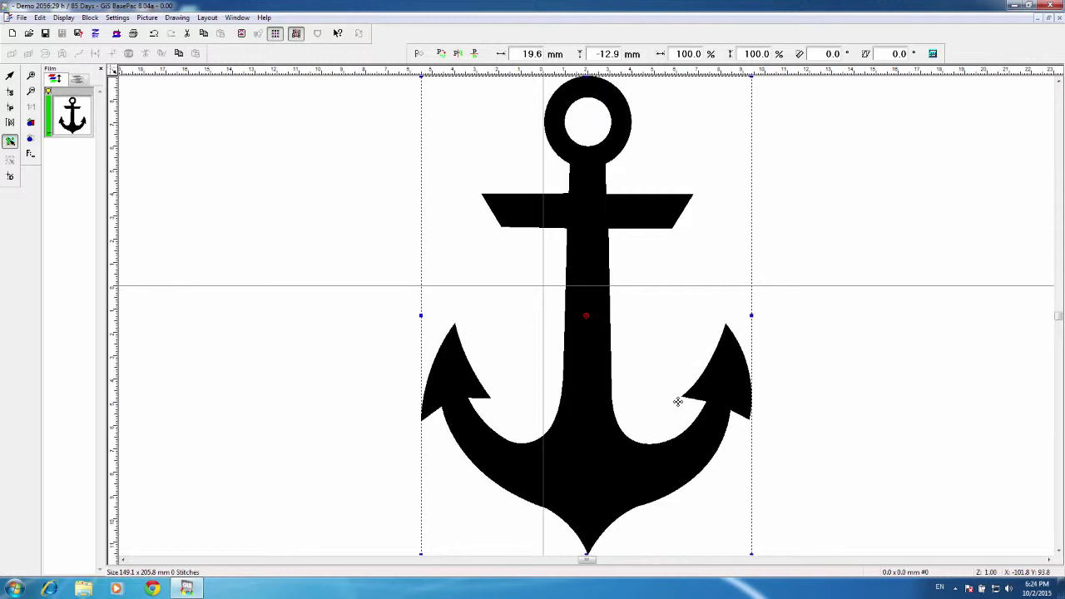
Step: Centre the anchor picture on the origin by setting its horizontal and vertical positions to 0 mm
{"action": "double_click", "coordinate": [539, 54]}
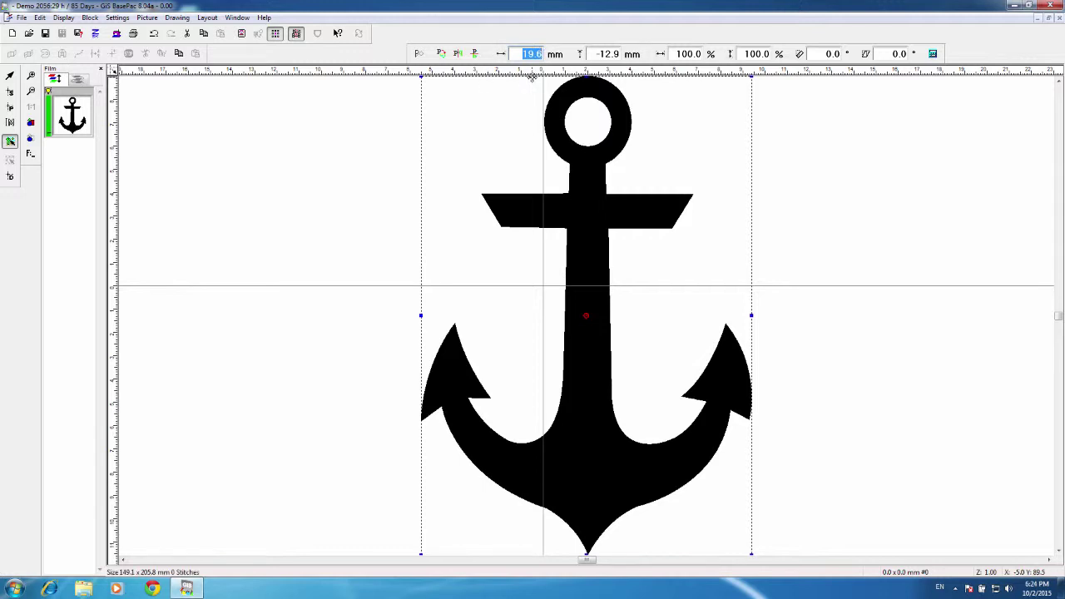
{"action": "type", "text": "0"}
{"action": "key", "text": "Return"}
{"action": "left_click", "coordinate": [612, 54]}
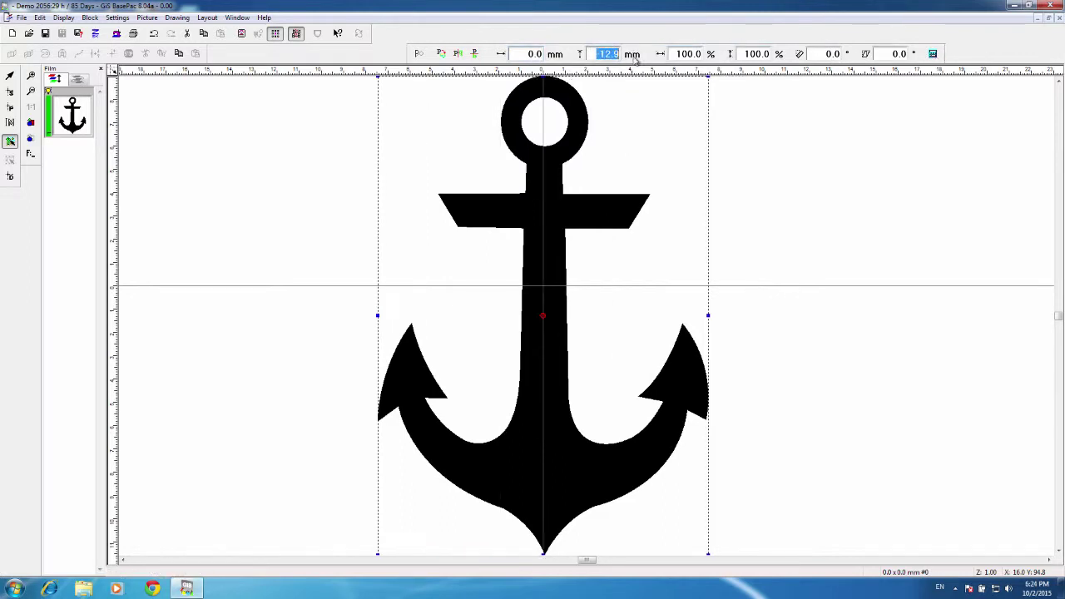
{"action": "type", "text": "0"}
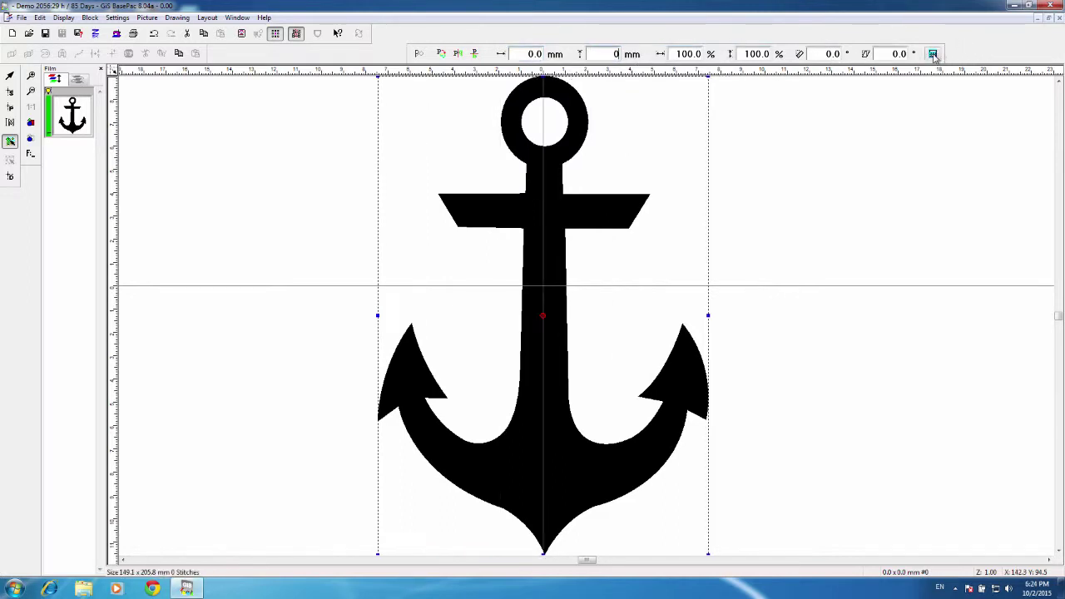
{"action": "left_click", "coordinate": [933, 54]}
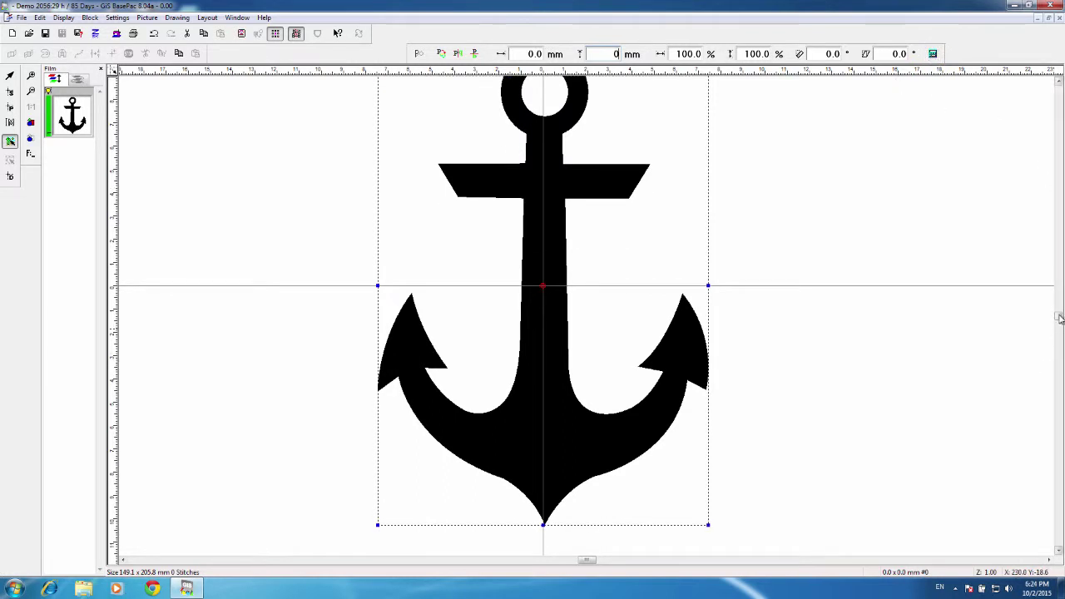
{"action": "scroll", "coordinate": [1059, 319], "scroll_direction": "up", "scroll_amount": 2}
{"action": "scroll", "coordinate": [1059, 319], "scroll_direction": "down", "scroll_amount": 2}
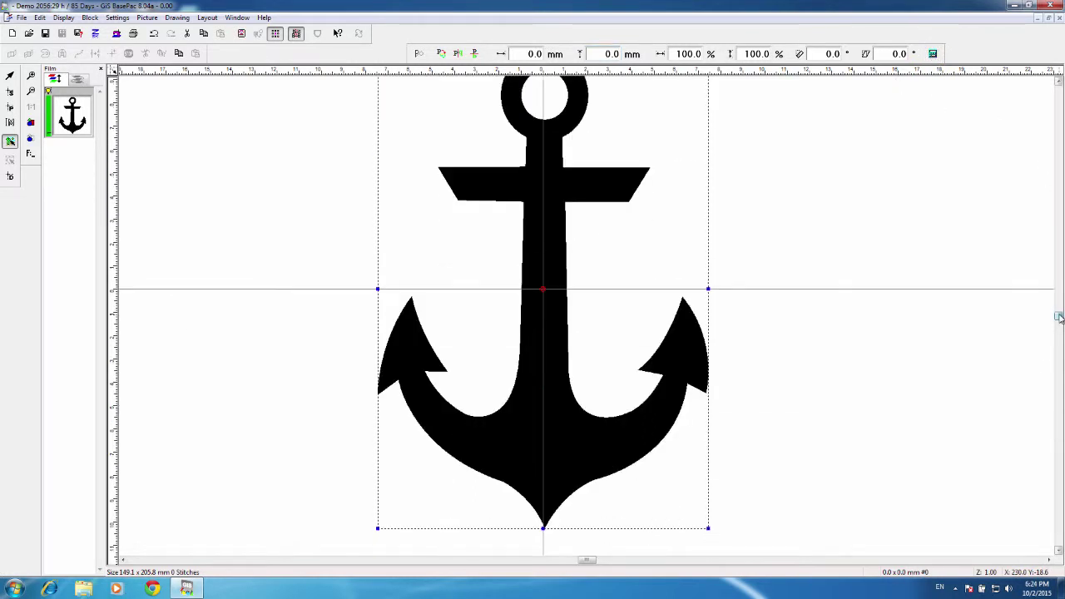
{"action": "scroll", "coordinate": [1060, 318], "scroll_direction": "up", "scroll_amount": 1}
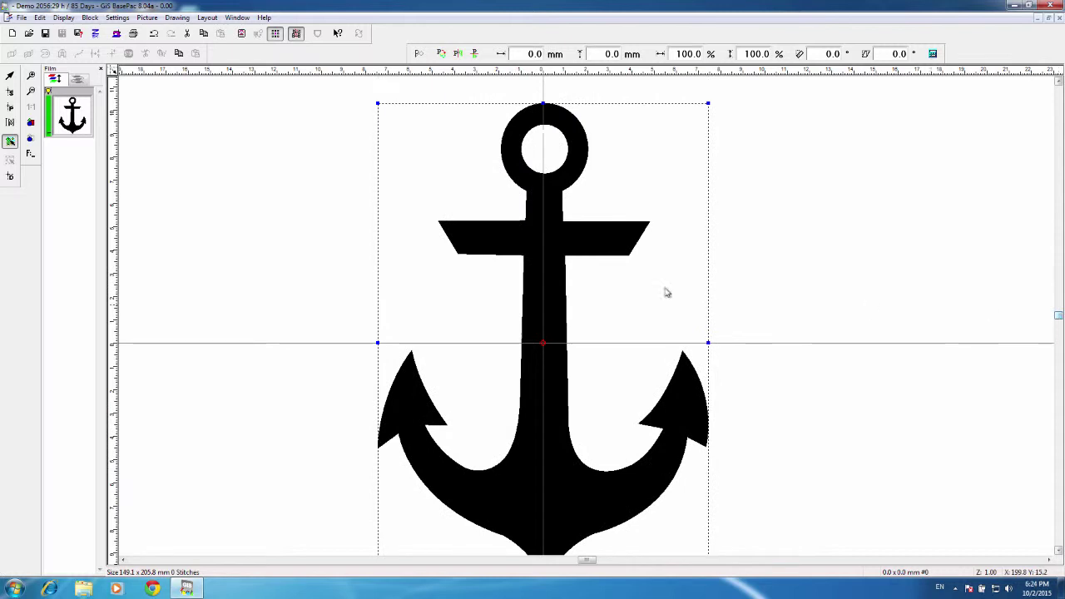
{"action": "left_click", "coordinate": [31, 123]}
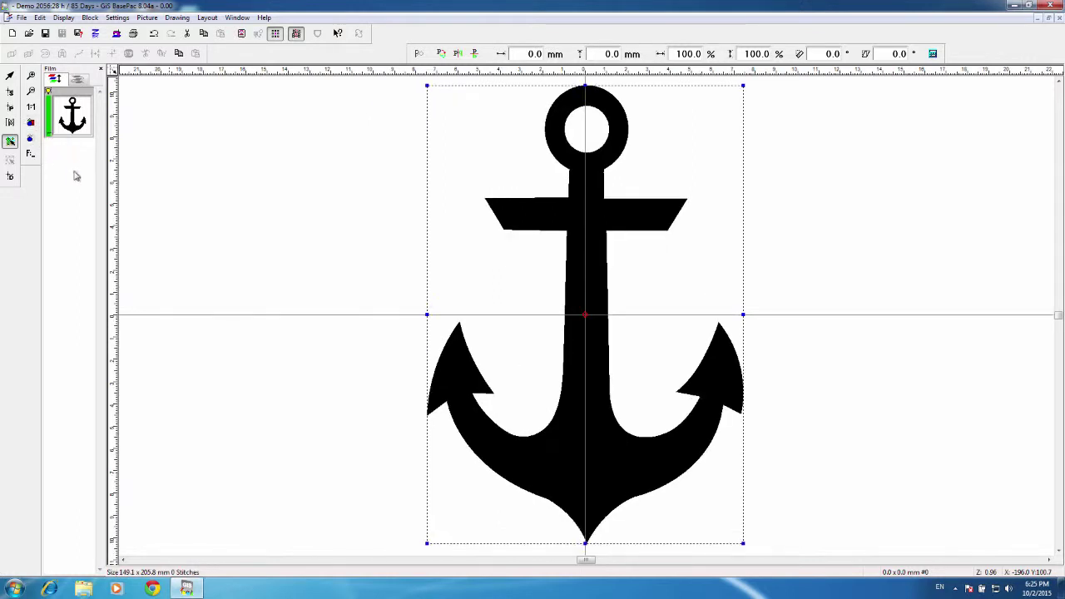
Step: Fade the anchor picture by raising its brightness to +86 in the contrast settings
{"action": "left_click", "coordinate": [147, 18]}
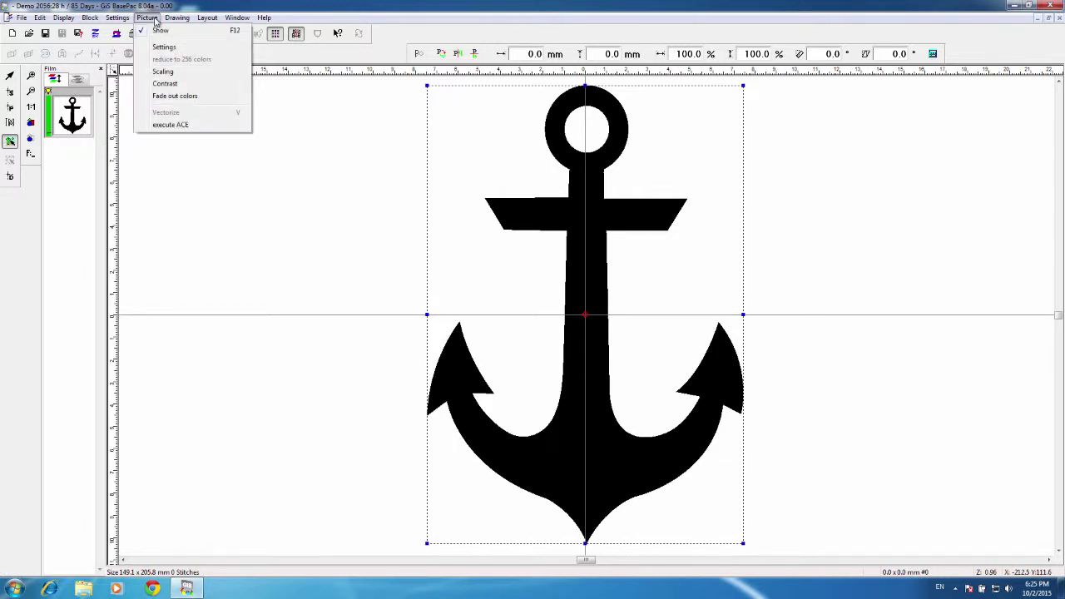
{"action": "left_click", "coordinate": [169, 85]}
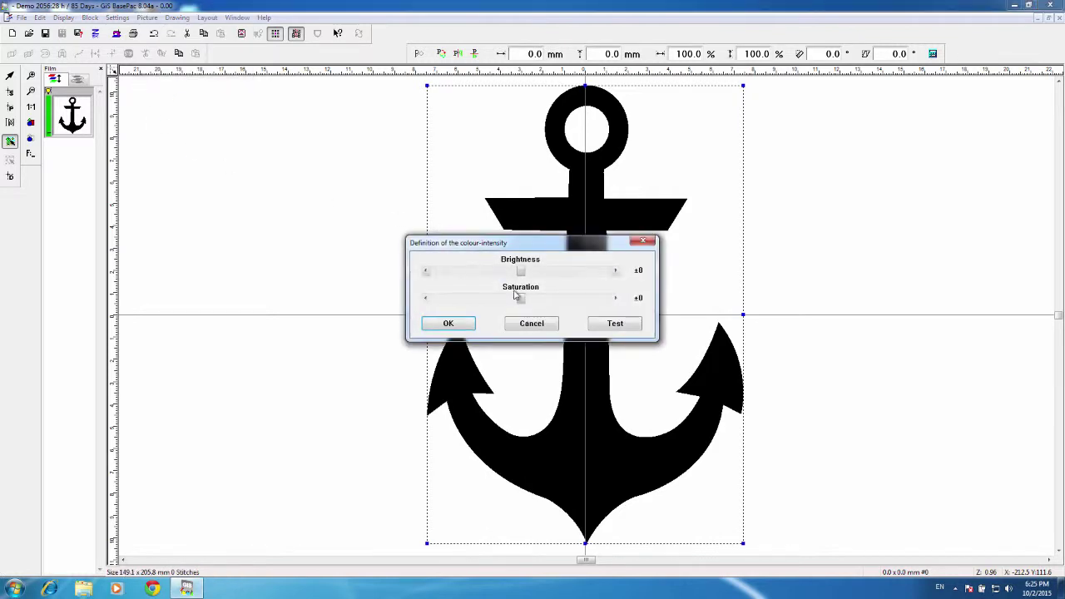
{"action": "left_click_drag", "start_coordinate": [523, 275], "coordinate": [572, 278]}
{"action": "left_click", "coordinate": [604, 325]}
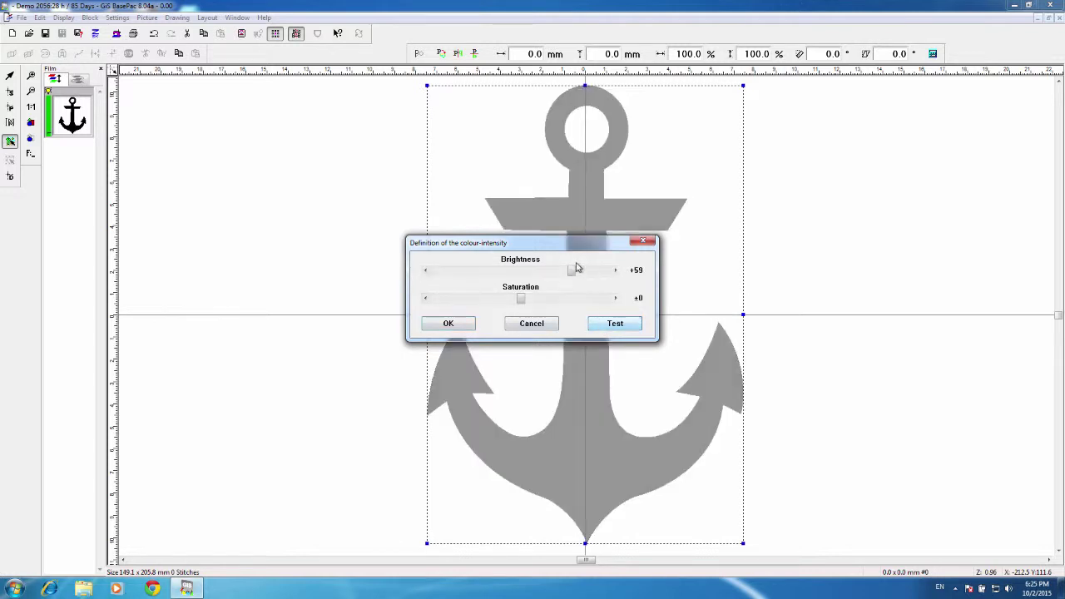
{"action": "left_click_drag", "start_coordinate": [572, 272], "coordinate": [596, 277]}
{"action": "left_click", "coordinate": [616, 324]}
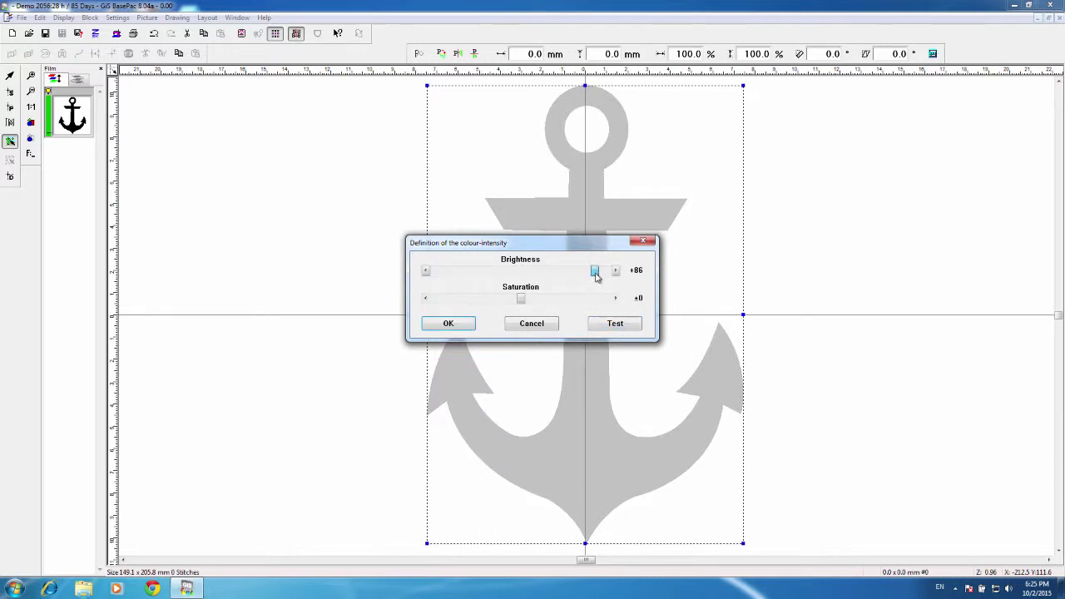
{"action": "left_click", "coordinate": [616, 325]}
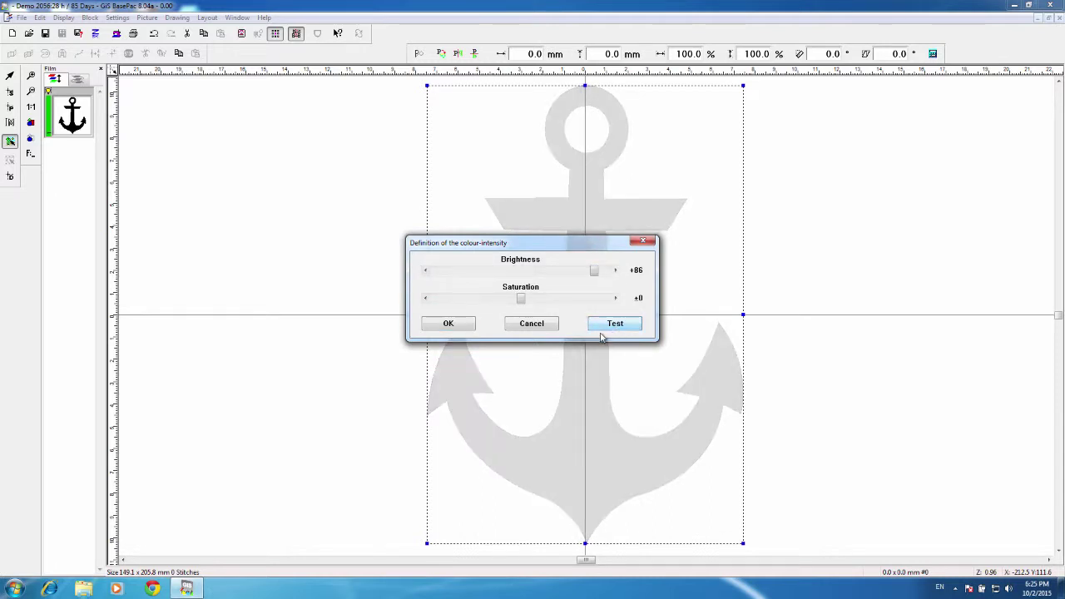
{"action": "left_click", "coordinate": [450, 325]}
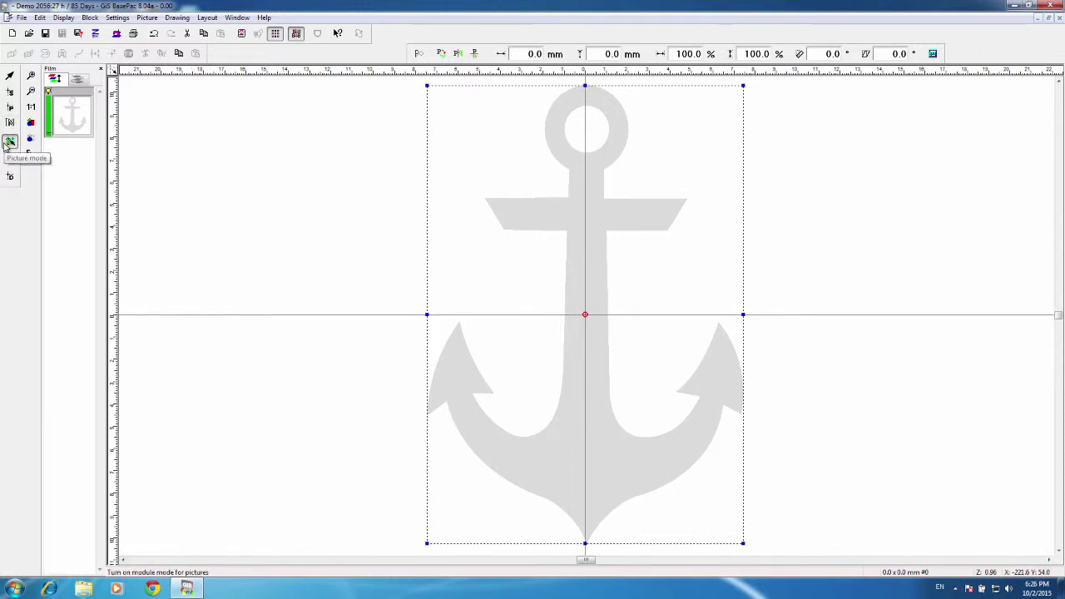
Step: Review the picture's Stretch and Rotate settings and accept them without changes, staying in picture mode
{"action": "left_click", "coordinate": [421, 56]}
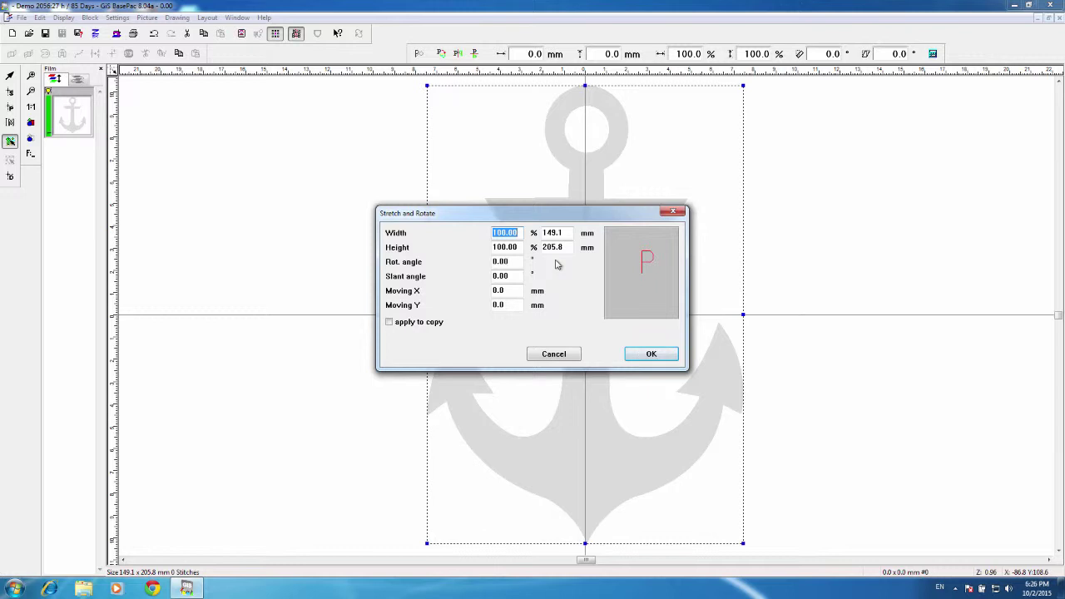
{"action": "left_click", "coordinate": [653, 354]}
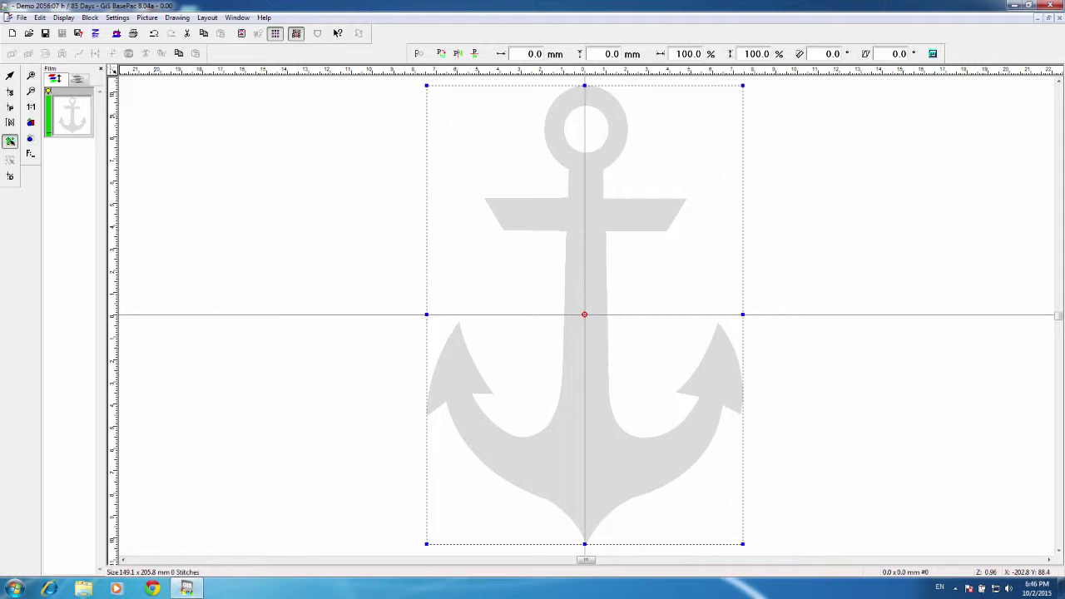
{"action": "left_click", "coordinate": [11, 142]}
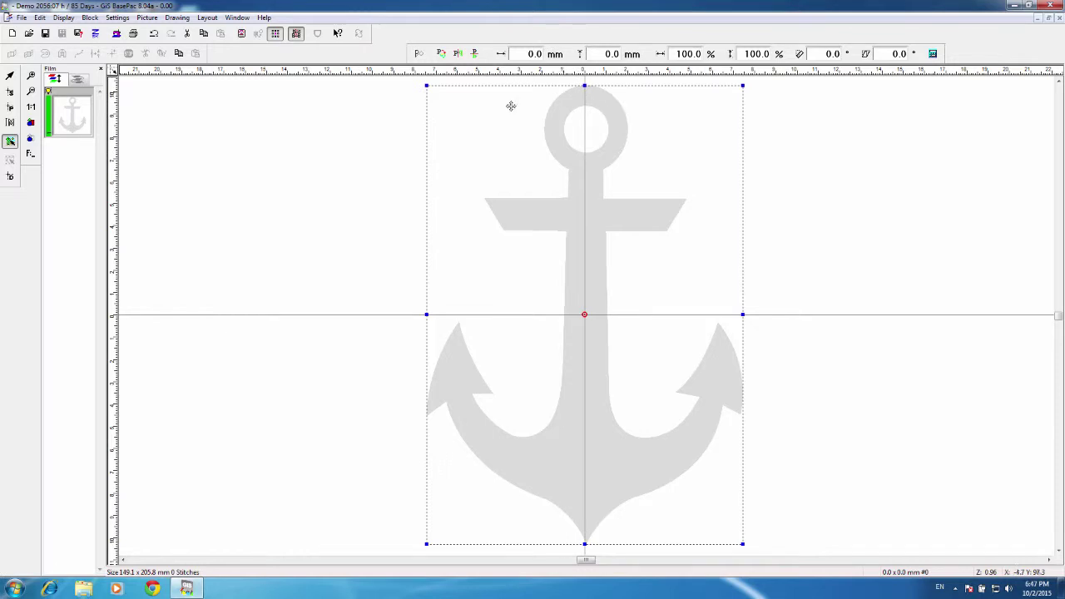
Step: Draw a full circle with a radius of about 11.1 mm around the hole in the anchor's ring
{"action": "left_click", "coordinate": [31, 77]}
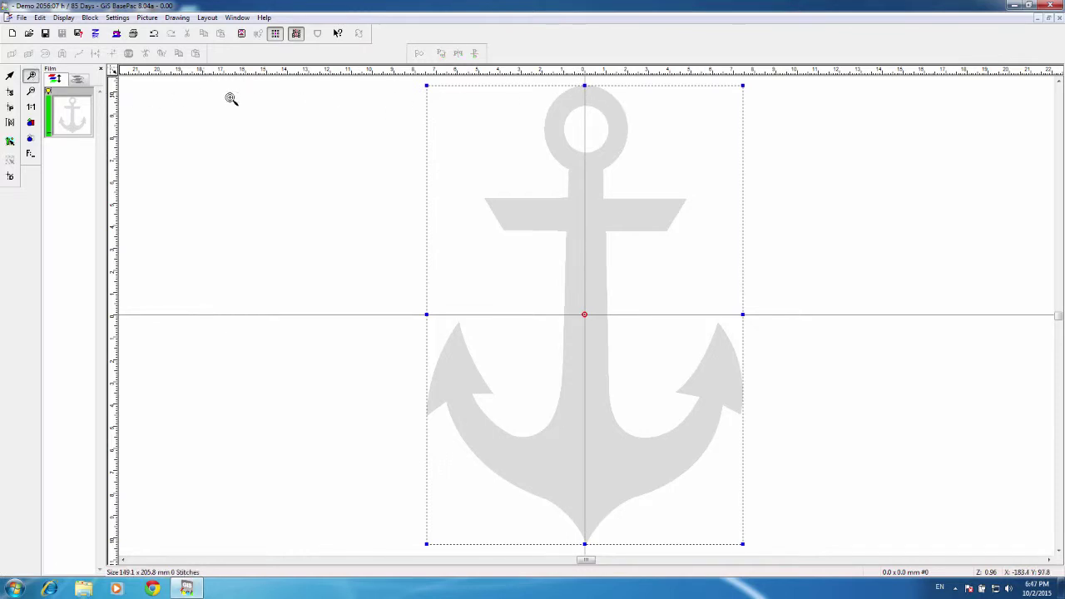
{"action": "left_click_drag", "start_coordinate": [516, 81], "coordinate": [654, 187]}
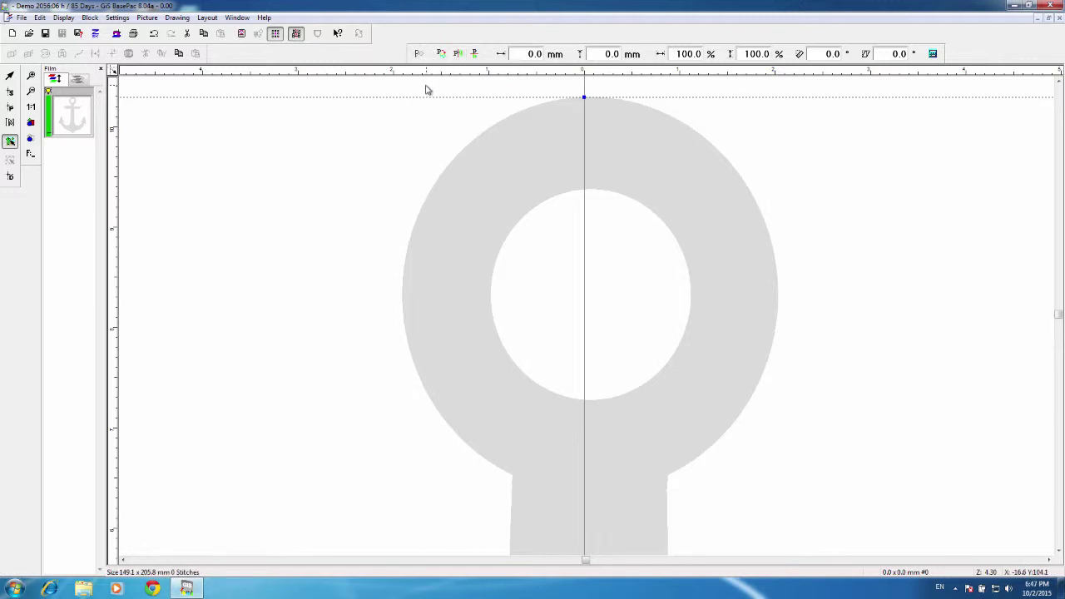
{"action": "left_click", "coordinate": [10, 177]}
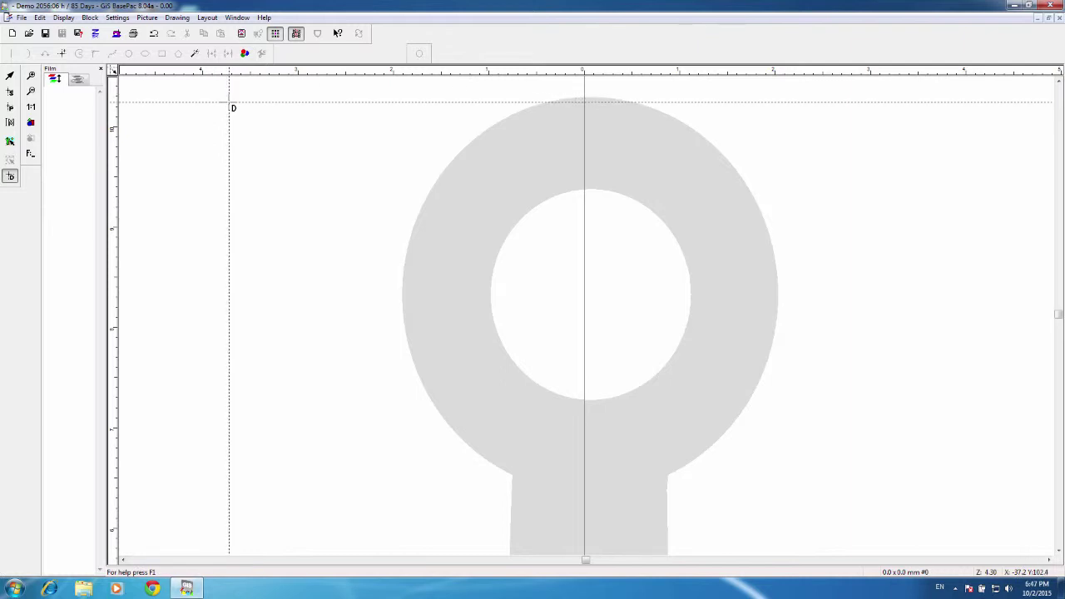
{"action": "left_click", "coordinate": [63, 55]}
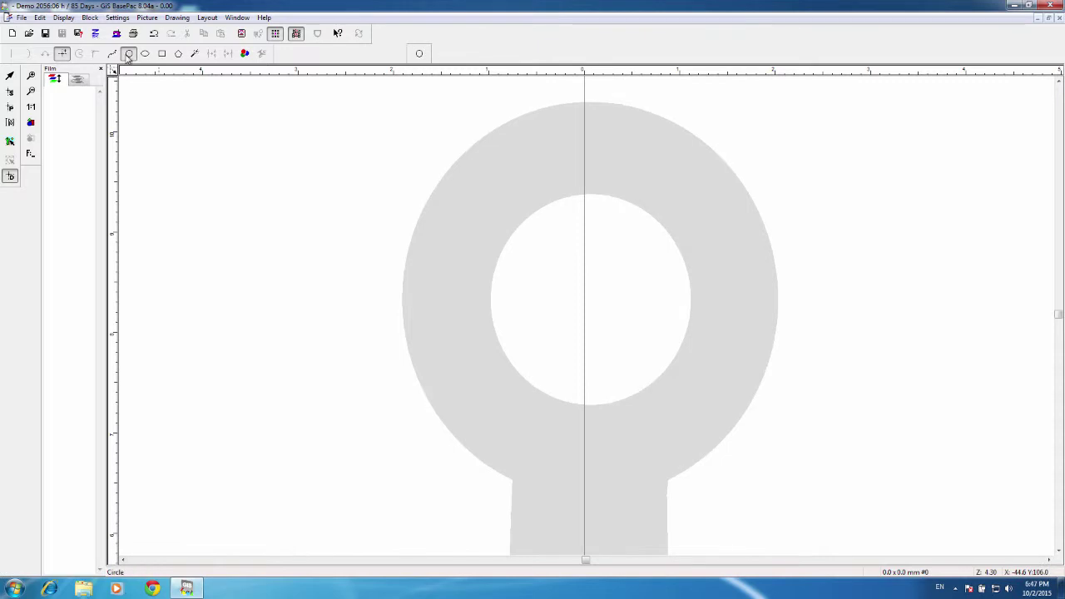
{"action": "left_click", "coordinate": [129, 54]}
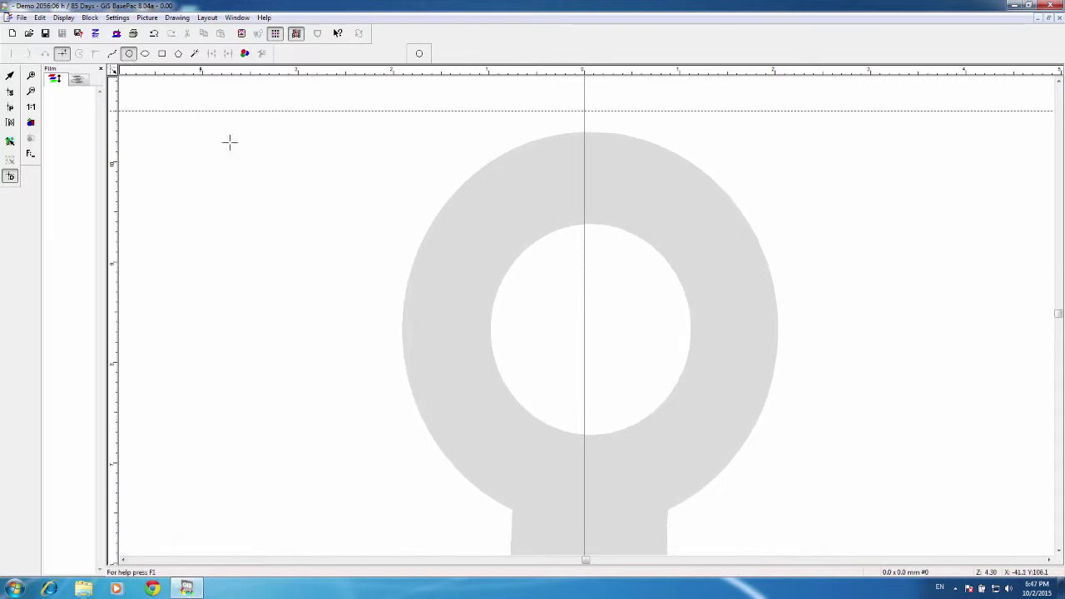
{"action": "left_click", "coordinate": [586, 325]}
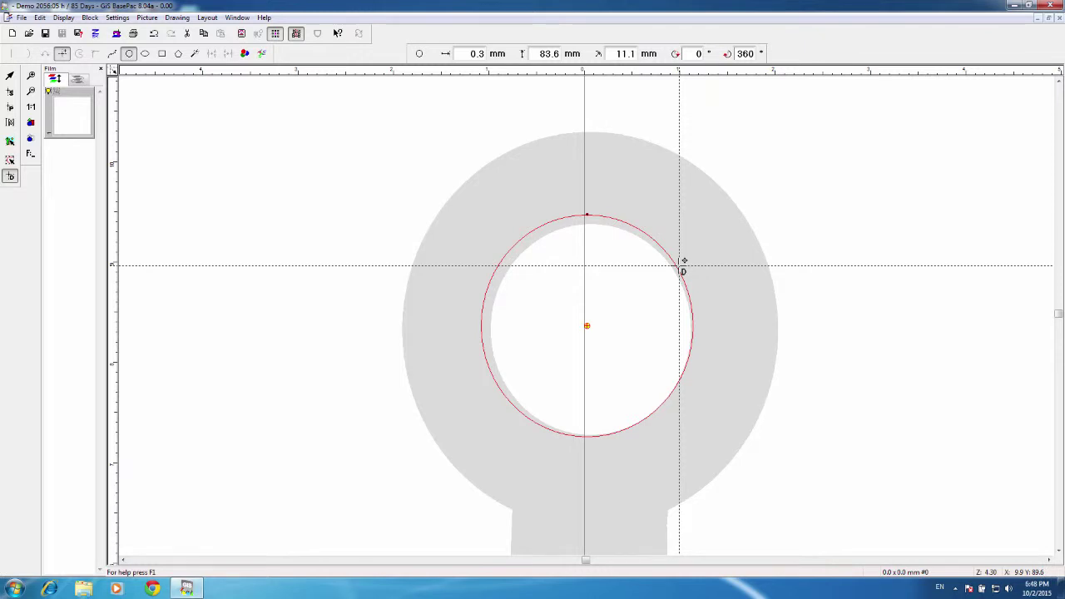
{"action": "left_click", "coordinate": [64, 53]}
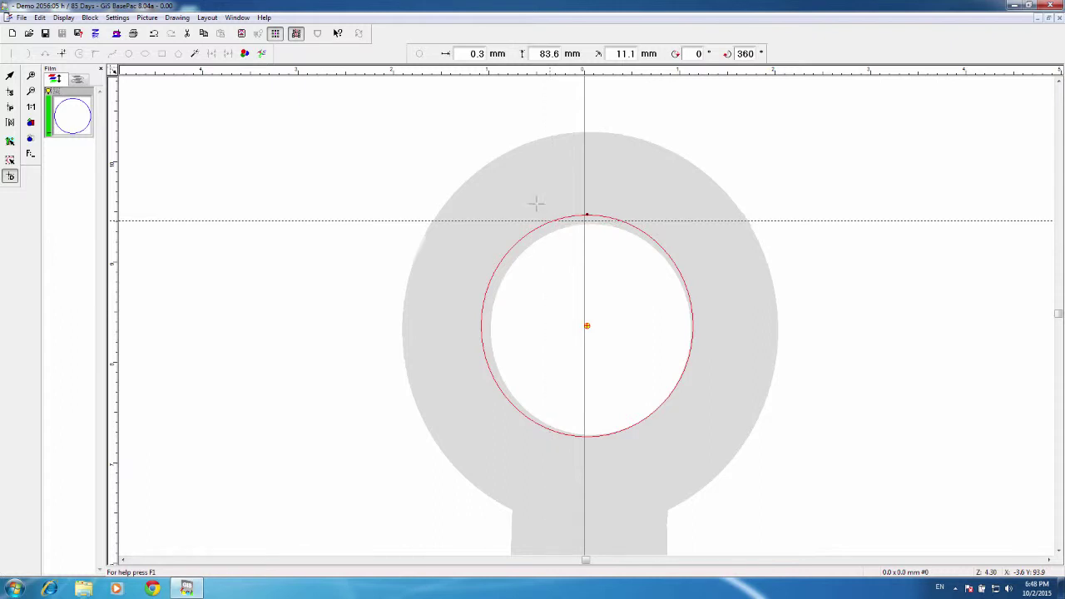
Step: Try out selecting and deselecting the circle drawn around the ring's hole
{"action": "left_click", "coordinate": [436, 170]}
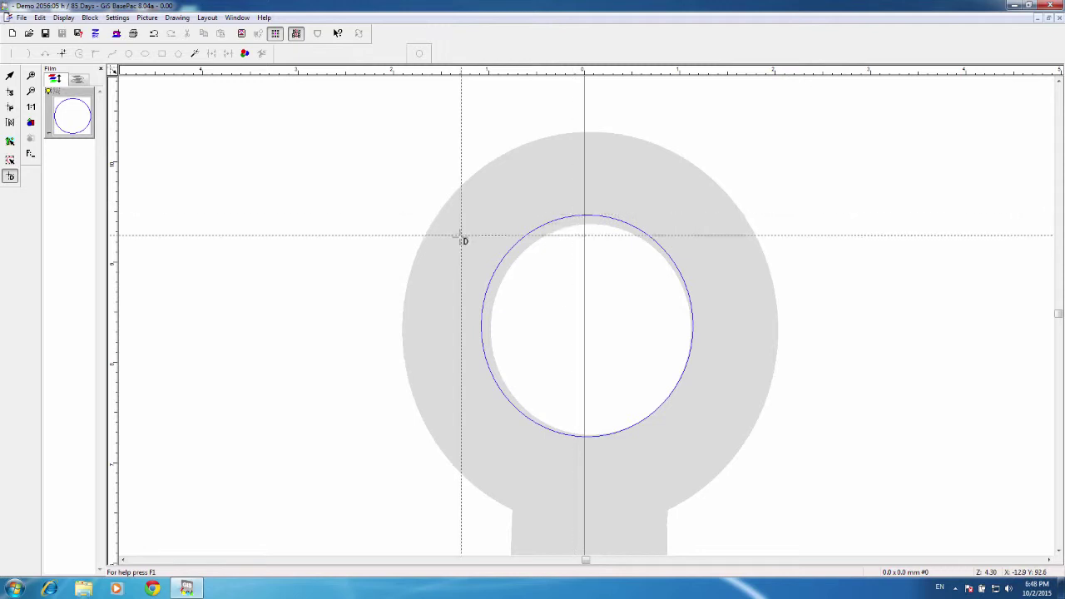
{"action": "left_click", "coordinate": [505, 256]}
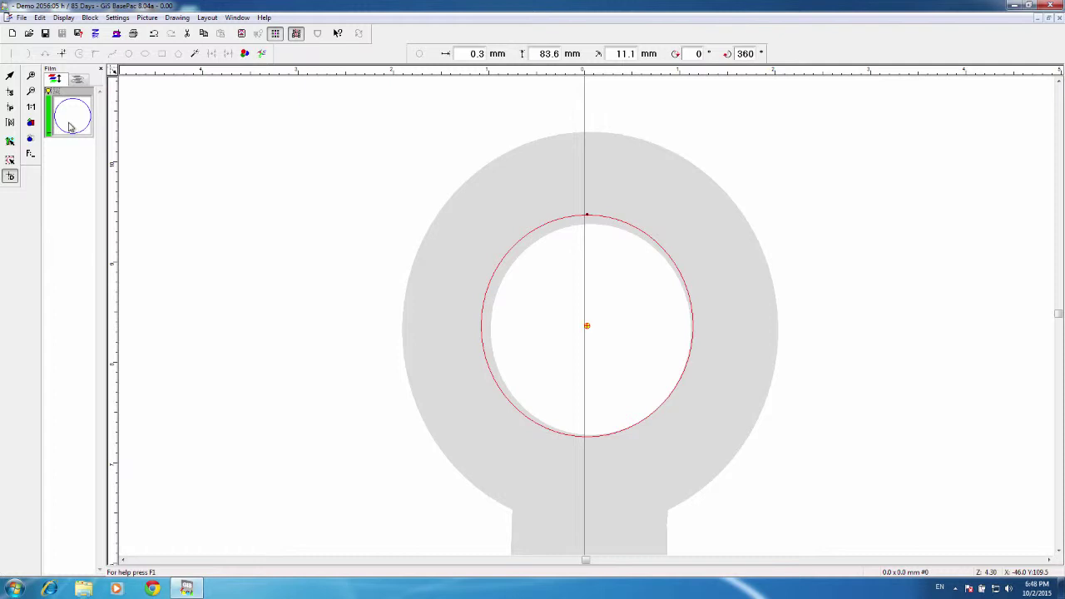
{"action": "left_click", "coordinate": [368, 212]}
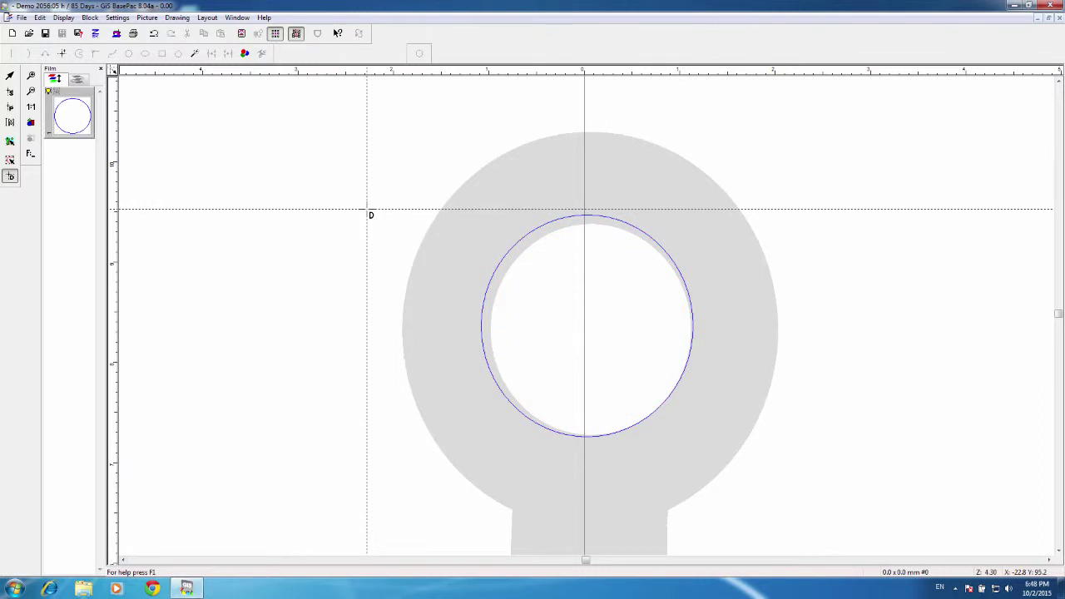
Step: Reposition the circle over the hole in the anchor's ring, with its centre at about X 0.3 mm, Y 83.7 mm
{"action": "left_click", "coordinate": [509, 252]}
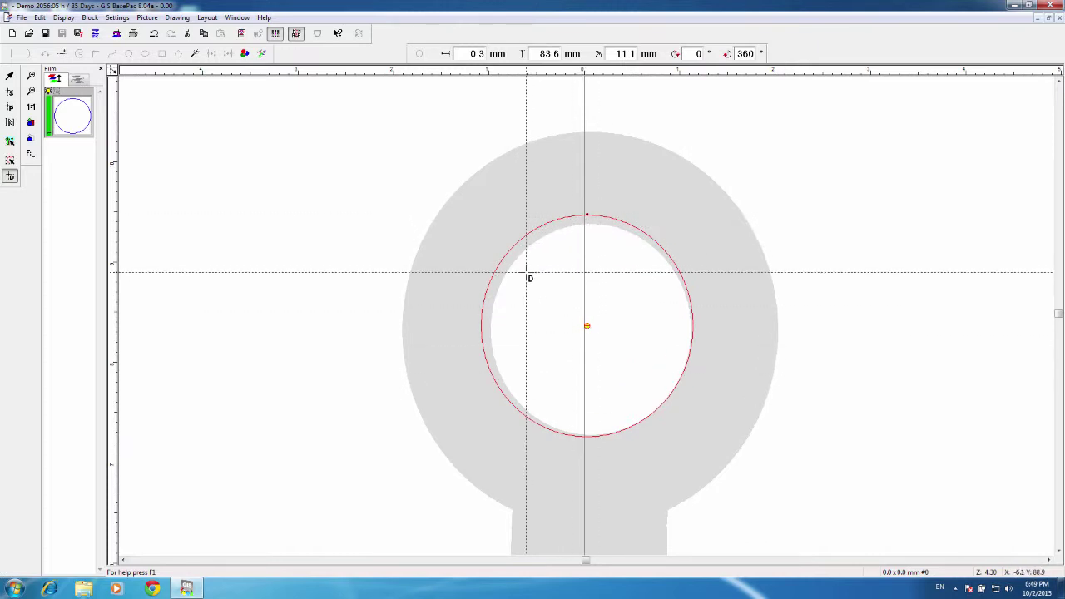
{"action": "left_click", "coordinate": [9, 160]}
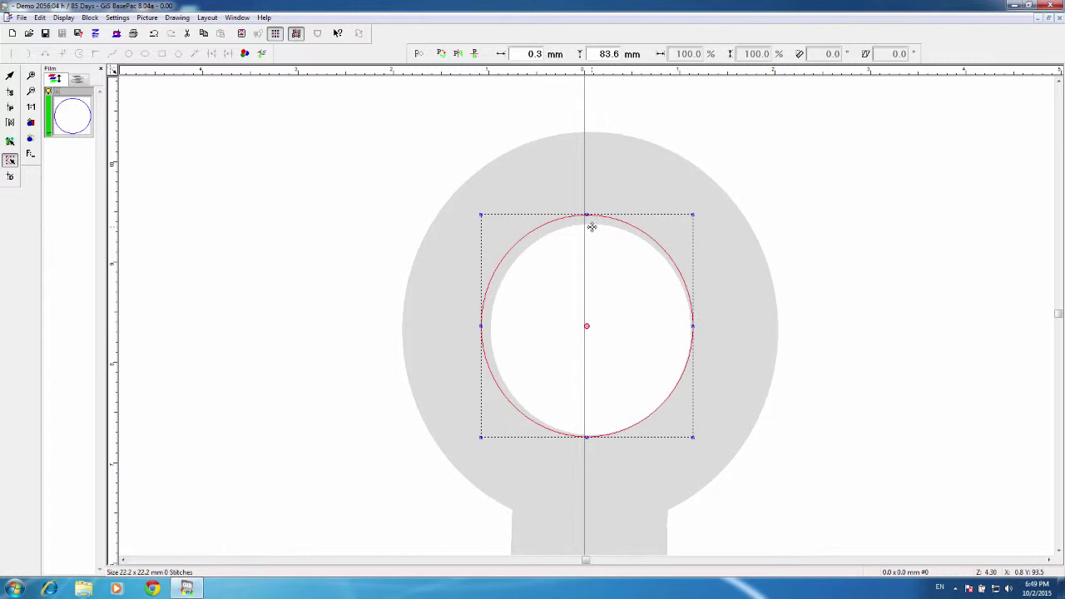
{"action": "mouse_move", "coordinate": [625, 221]}
{"action": "left_mouse_down"}
{"action": "mouse_move", "coordinate": [566, 185]}
{"action": "mouse_move", "coordinate": [547, 319]}
{"action": "mouse_move", "coordinate": [652, 215]}
{"action": "mouse_move", "coordinate": [599, 209]}
{"action": "mouse_move", "coordinate": [628, 226]}
{"action": "left_mouse_up"}
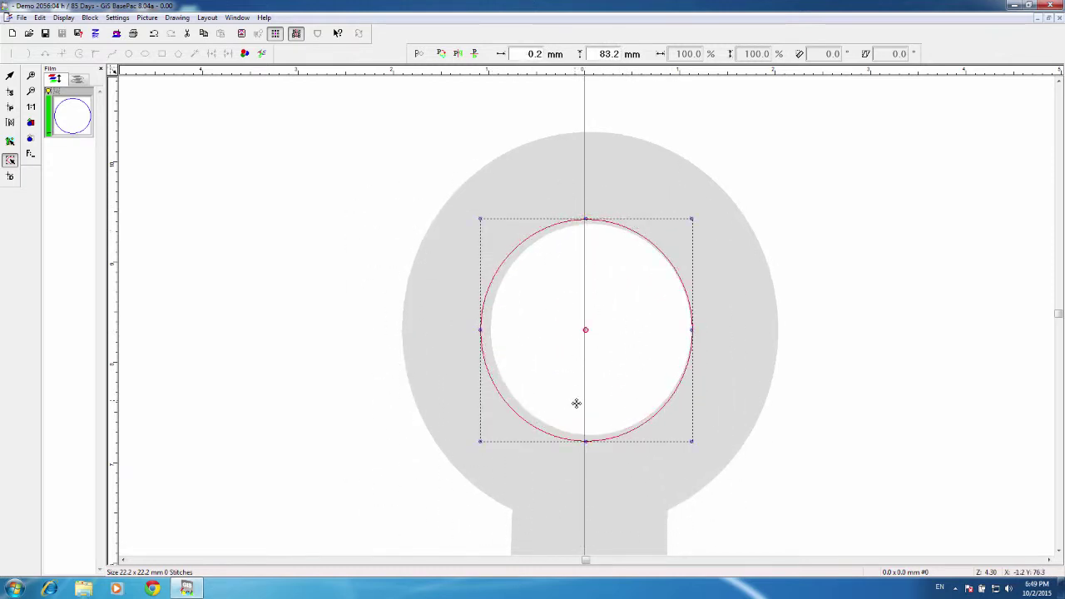
{"action": "mouse_move", "coordinate": [585, 441]}
{"action": "left_mouse_down"}
{"action": "mouse_move", "coordinate": [585, 408]}
{"action": "mouse_move", "coordinate": [588, 437]}
{"action": "left_mouse_up"}
{"action": "left_click", "coordinate": [588, 438]}
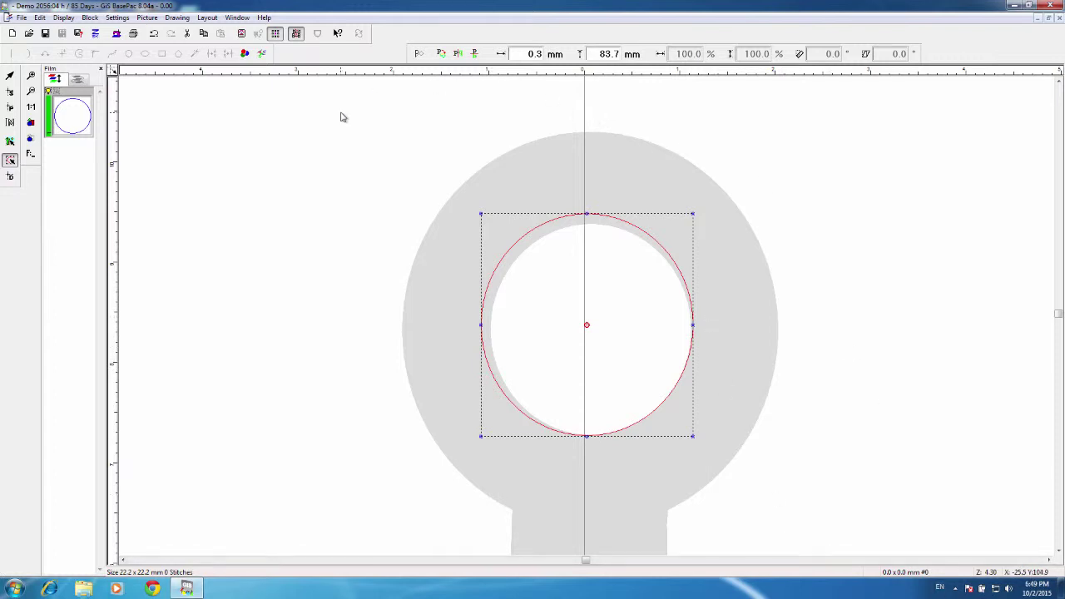
Step: Convert the circle to curves and resize it to about 21.2 x 21.2 mm so it fits the ring's hole
{"action": "left_click", "coordinate": [177, 18]}
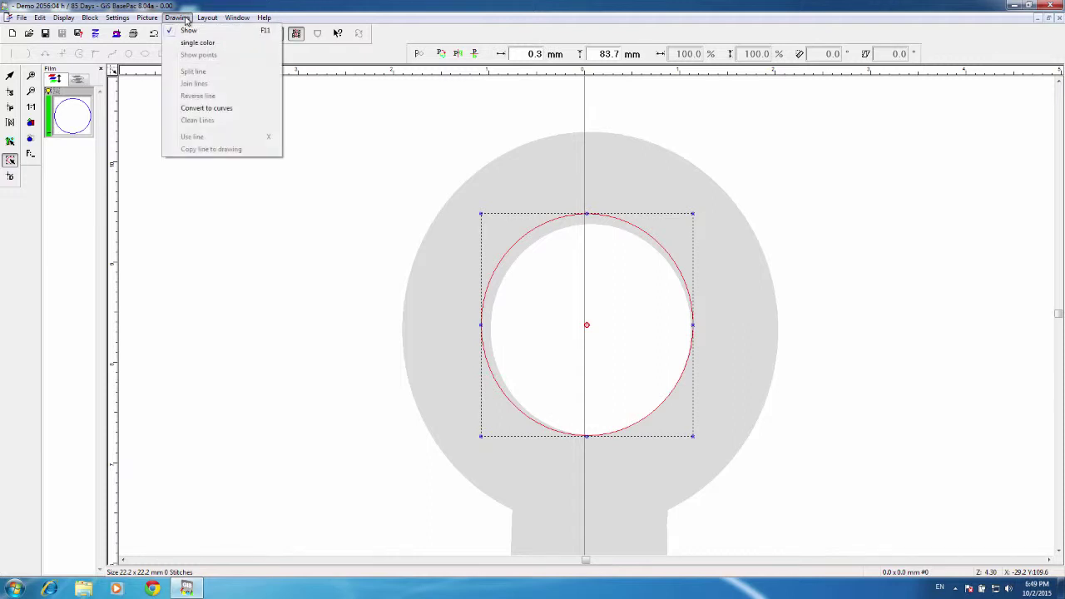
{"action": "left_click", "coordinate": [202, 109]}
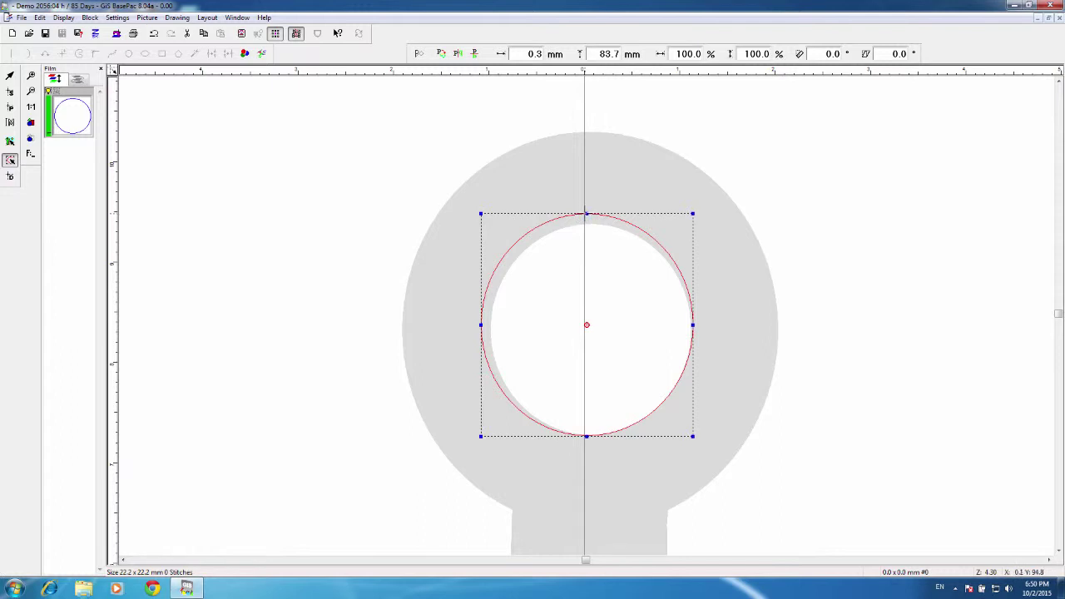
{"action": "left_click_drag", "start_coordinate": [587, 214], "coordinate": [587, 223]}
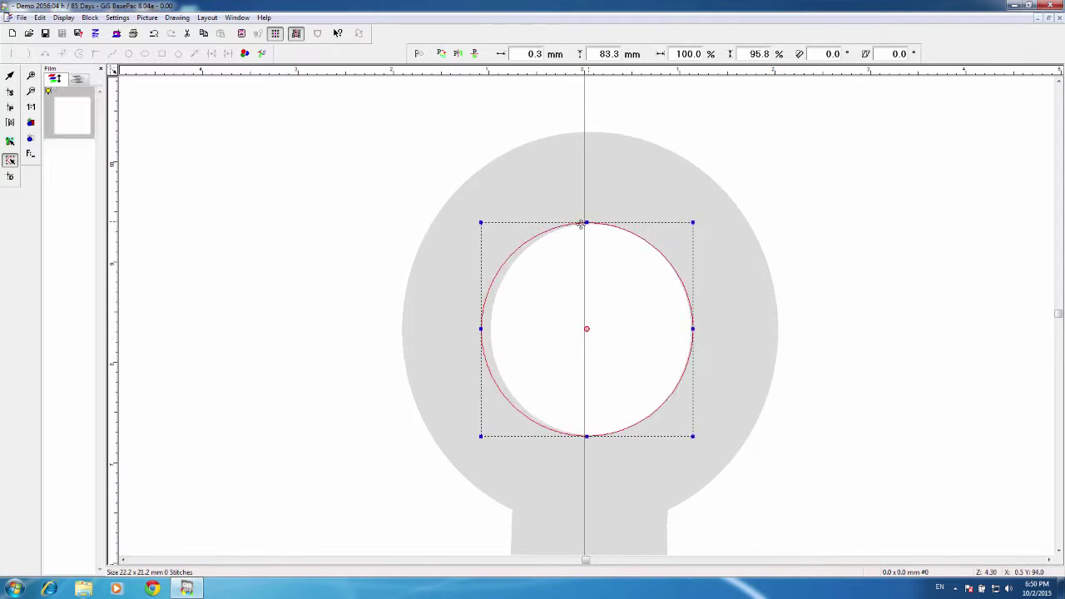
{"action": "left_click_drag", "start_coordinate": [481, 329], "coordinate": [490, 330]}
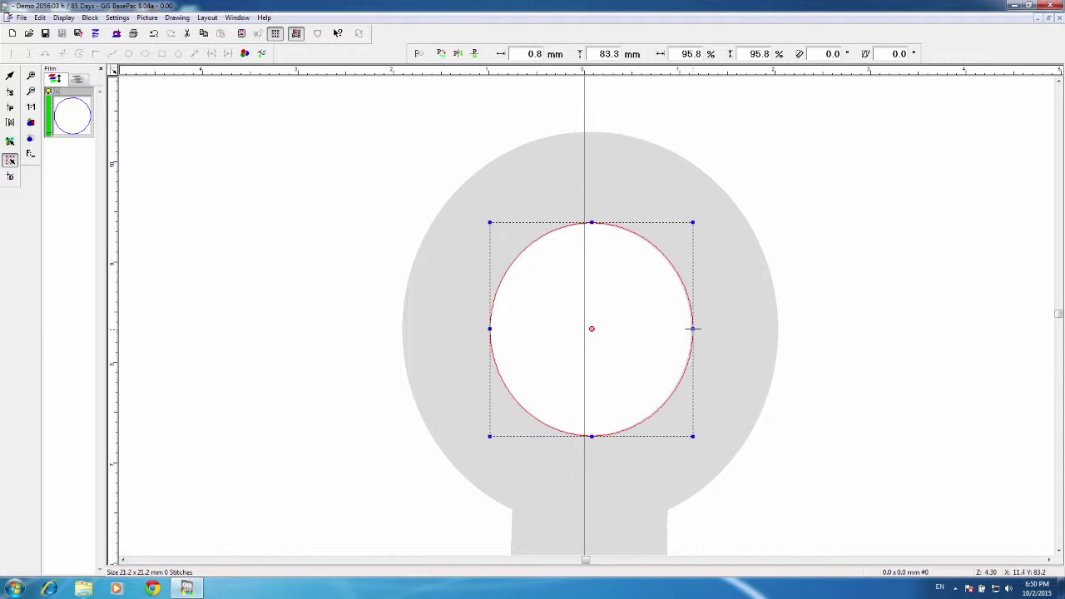
{"action": "left_click_drag", "start_coordinate": [694, 328], "coordinate": [692, 328]}
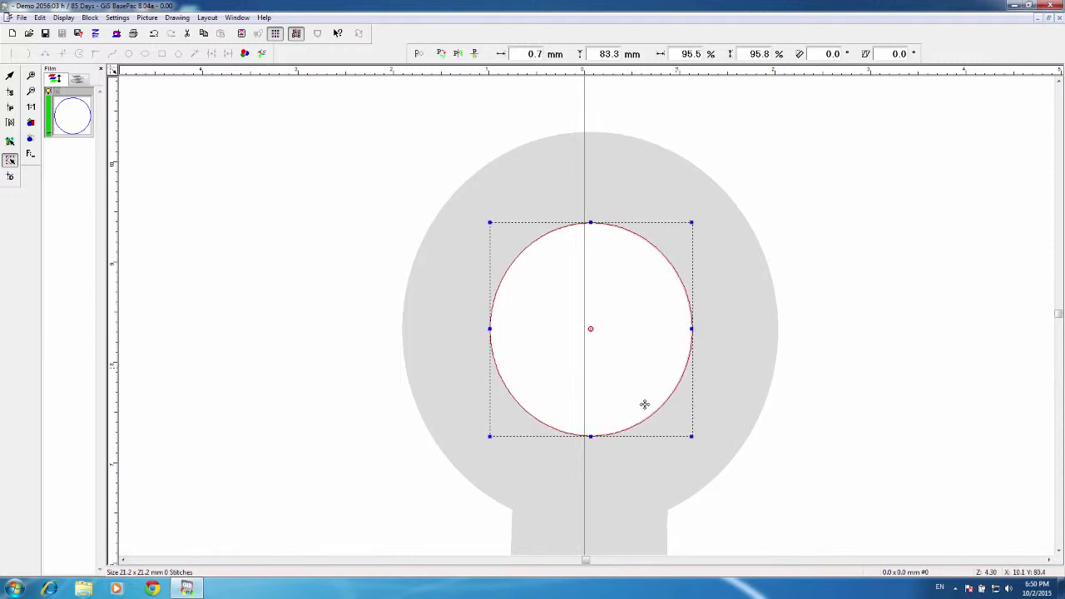
{"action": "left_click_drag", "start_coordinate": [590, 436], "coordinate": [590, 434]}
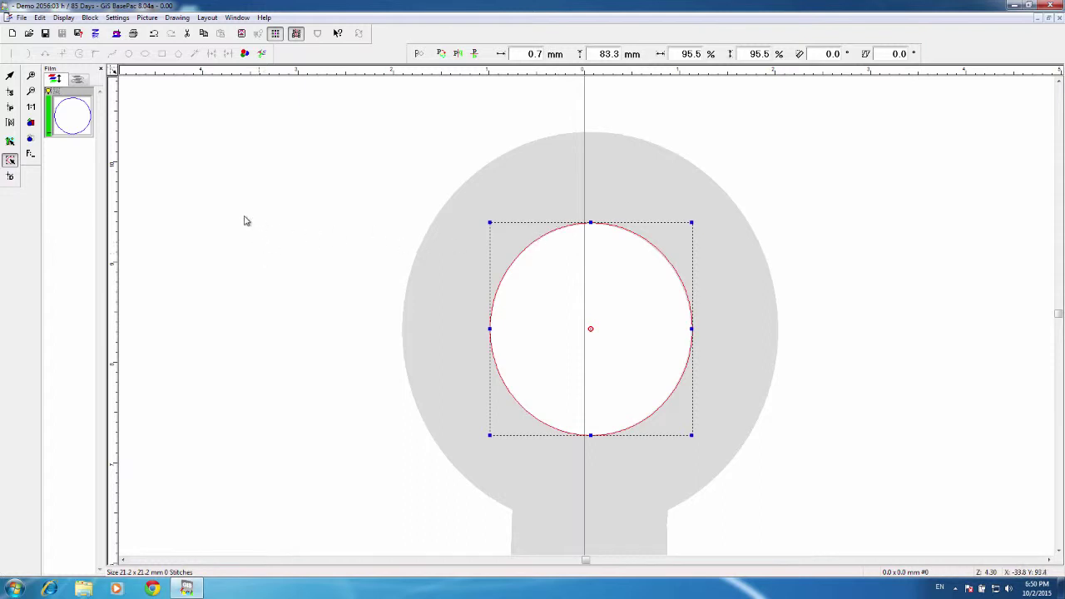
Step: Try duplicating the circle's outline at a parallel distance of 0.5 mm, undo the duplicate and deselect the outline
{"action": "left_click", "coordinate": [11, 177]}
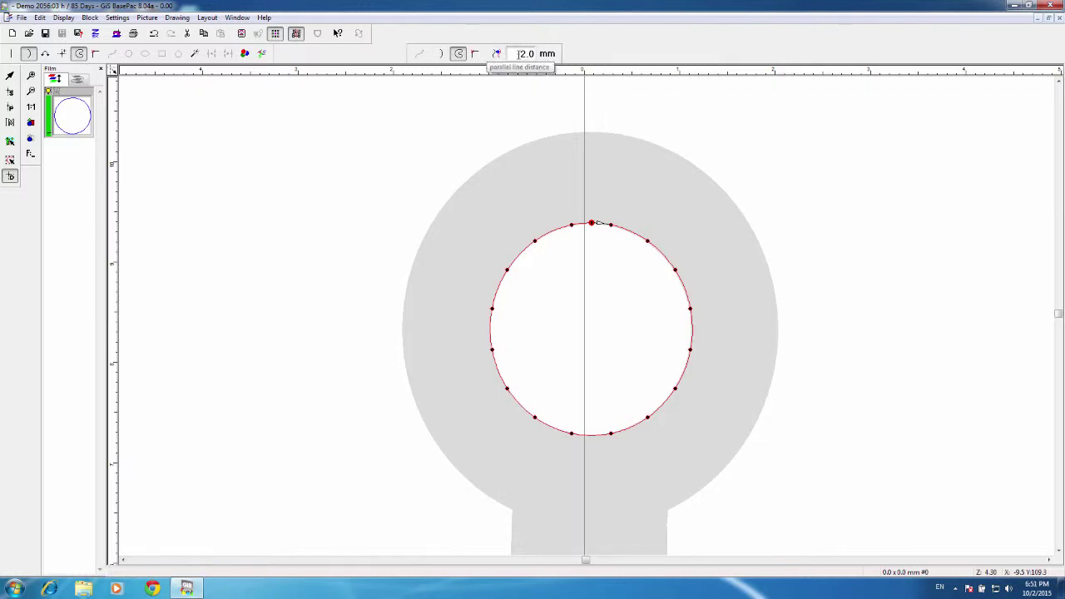
{"action": "double_click", "coordinate": [517, 54]}
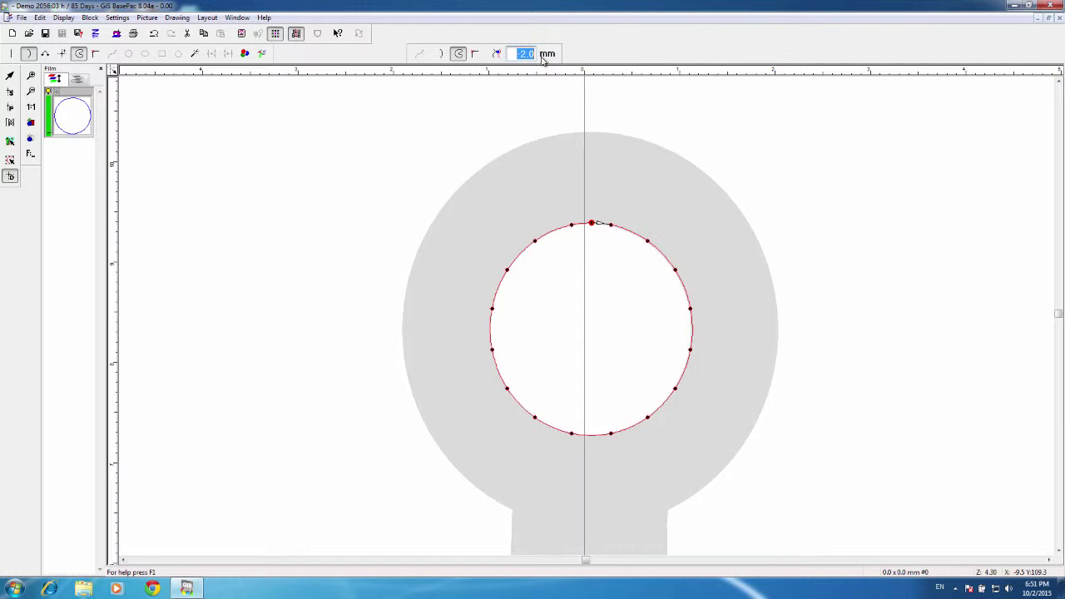
{"action": "key", "text": "BackSpace"}
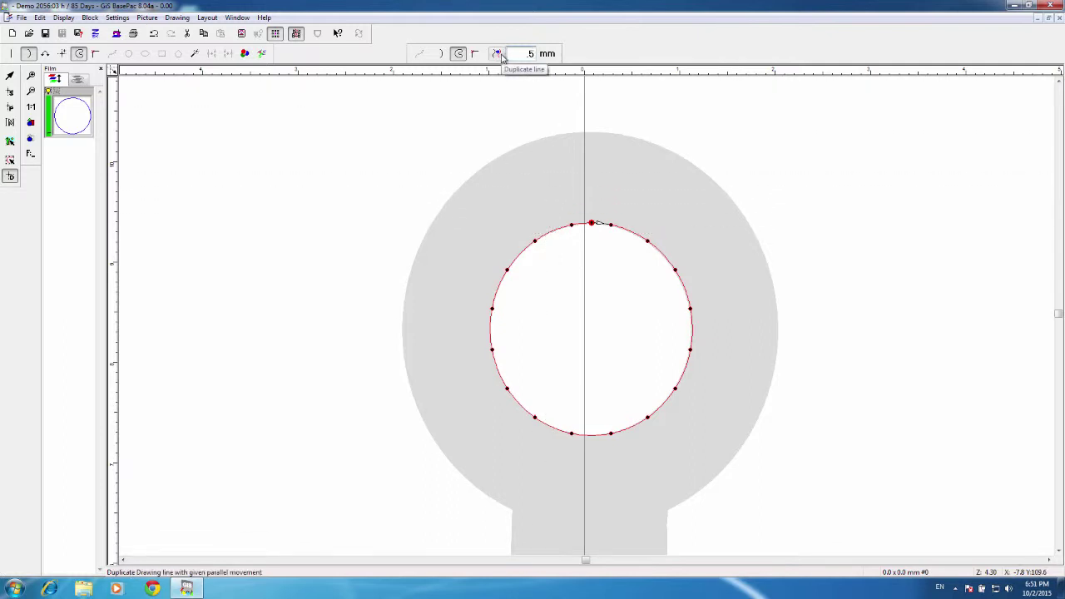
{"action": "left_click", "coordinate": [497, 54]}
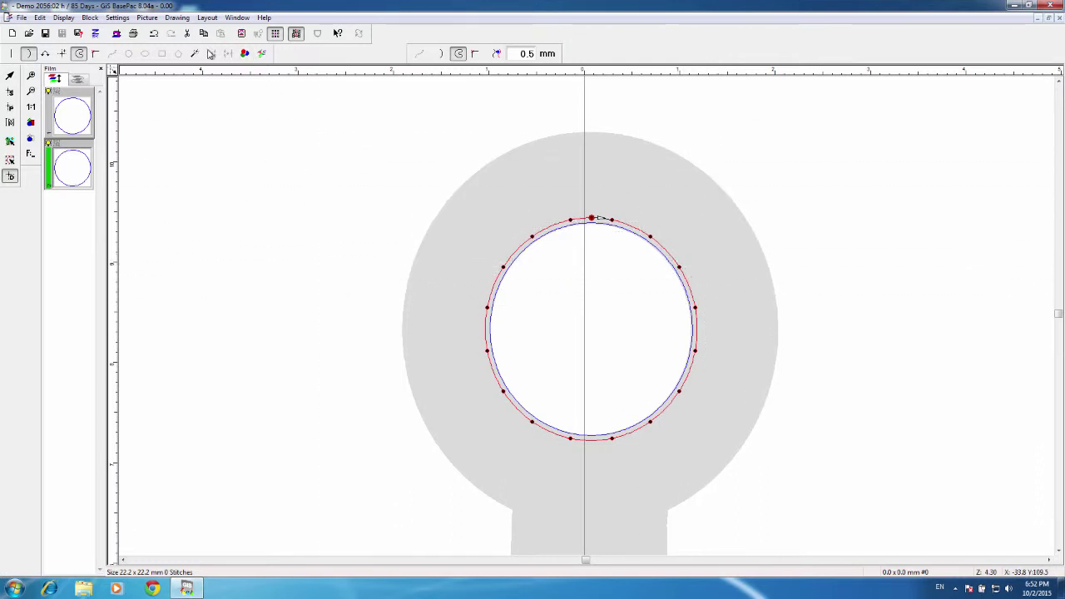
{"action": "left_click", "coordinate": [155, 36]}
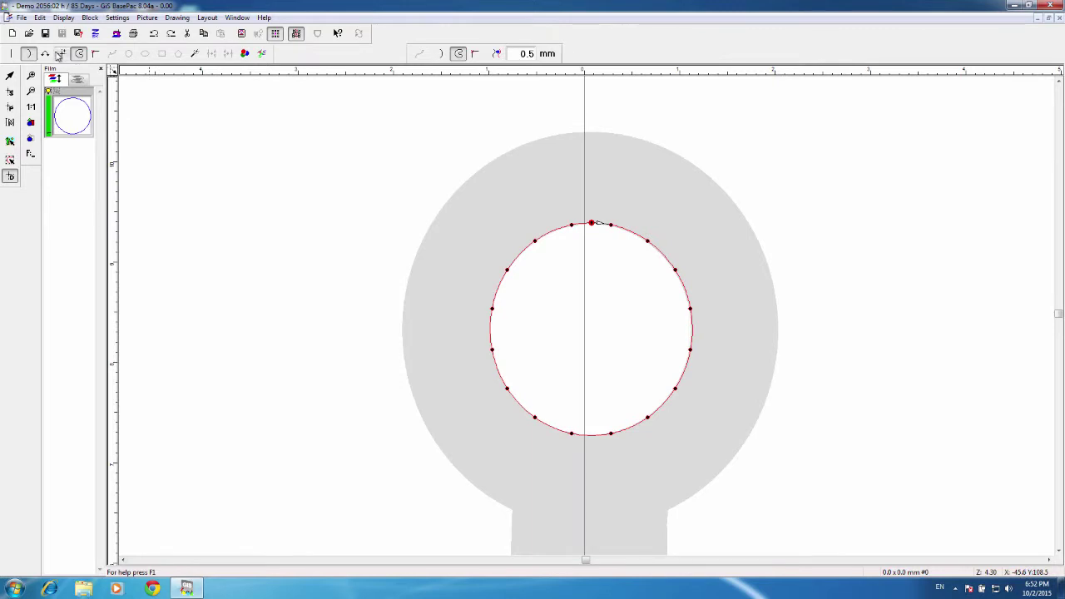
{"action": "left_click", "coordinate": [259, 190]}
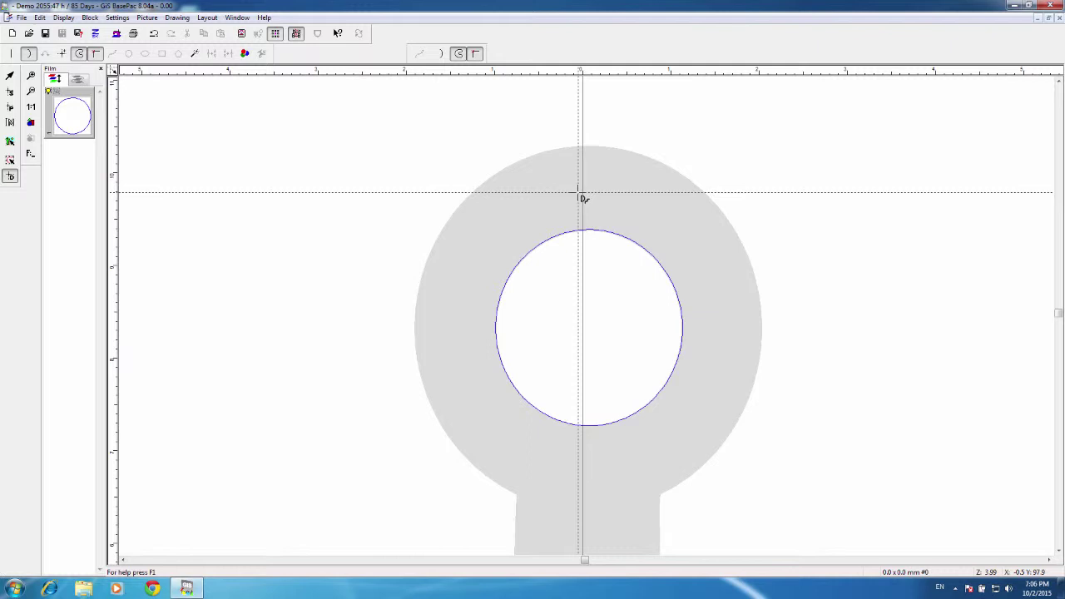
Step: Start a new open curve and trace the right side of the ring's outer edge upward from the neck's right corner
{"action": "left_click", "coordinate": [63, 54]}
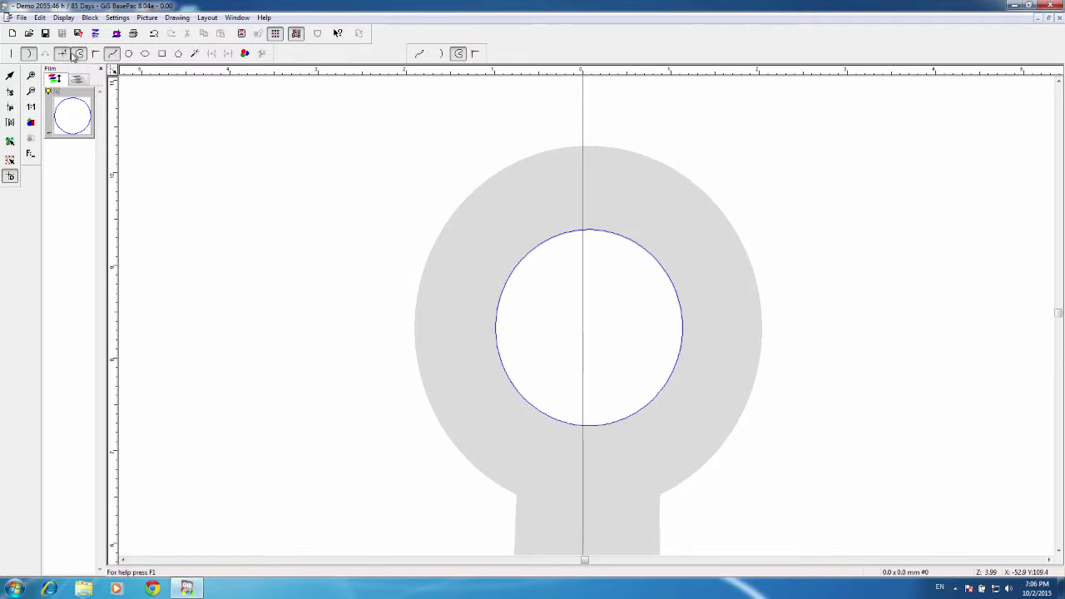
{"action": "left_click", "coordinate": [80, 54]}
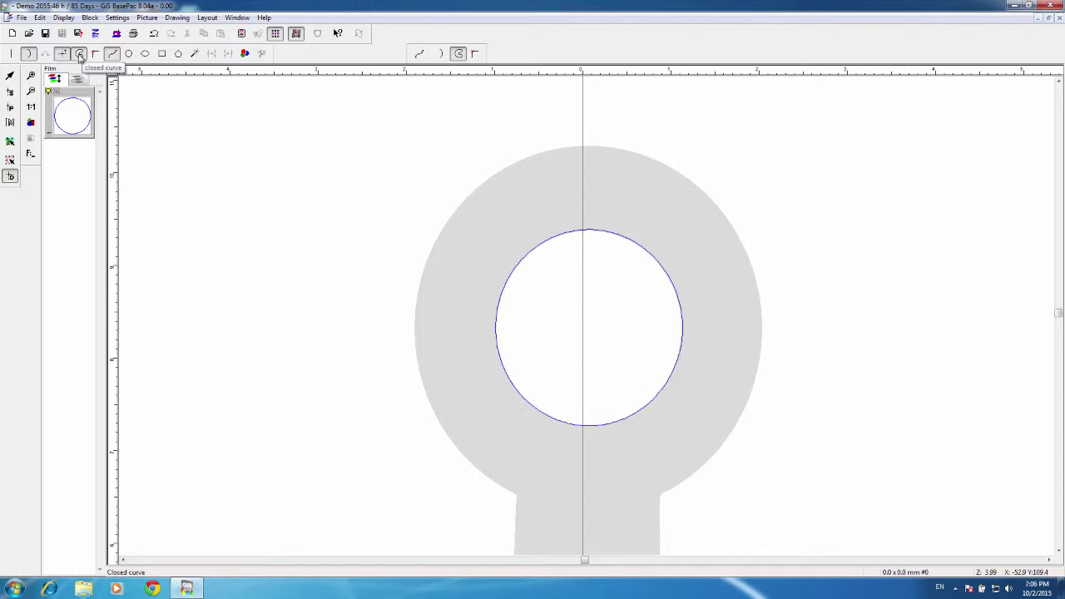
{"action": "left_click", "coordinate": [80, 54]}
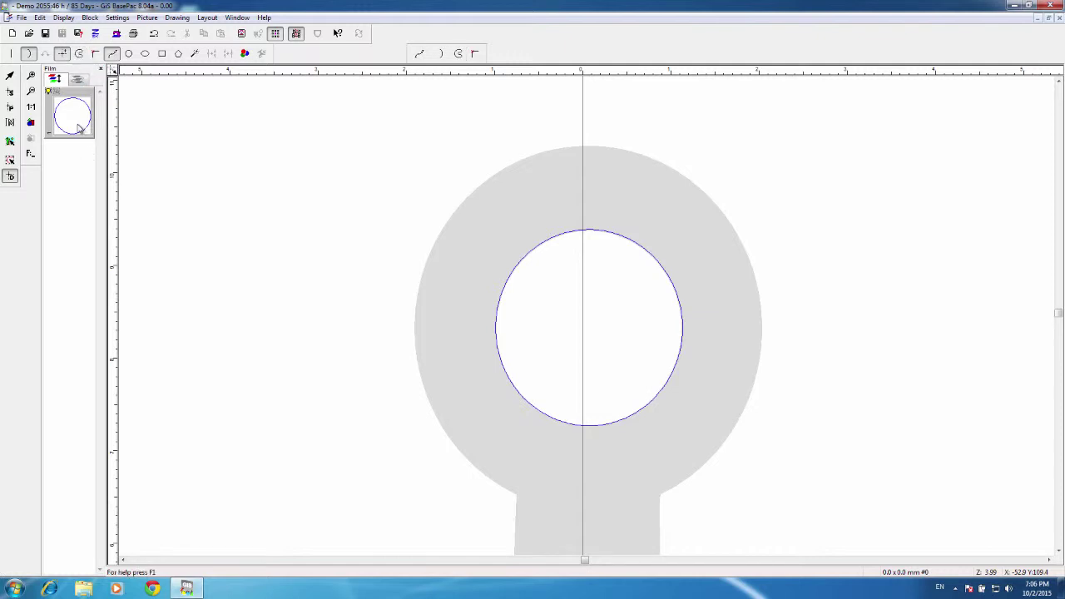
{"action": "left_click", "coordinate": [29, 54]}
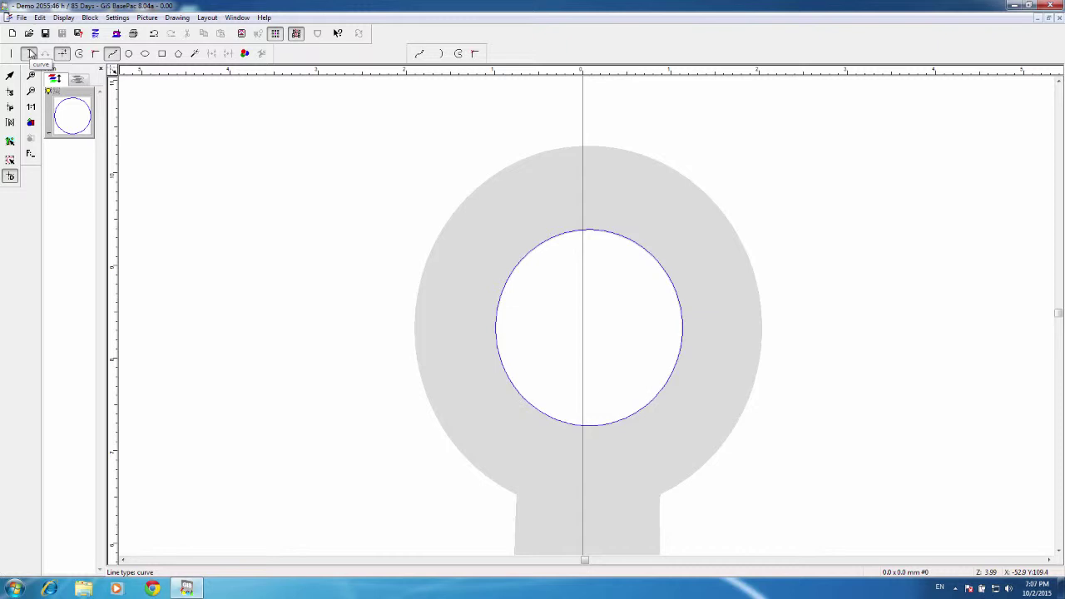
{"action": "left_click", "coordinate": [29, 54]}
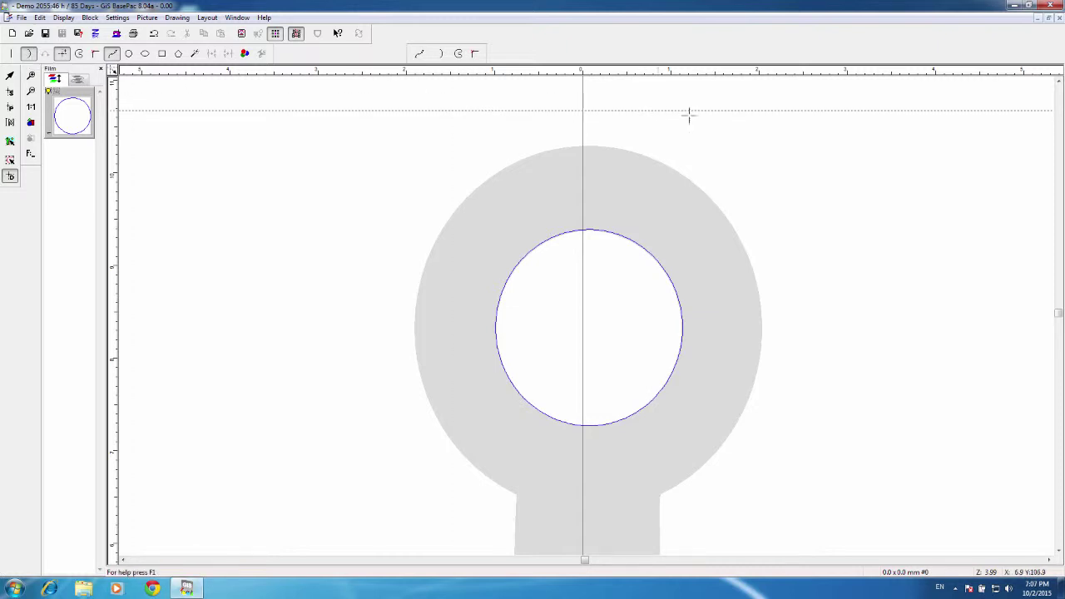
{"action": "left_click", "coordinate": [665, 489]}
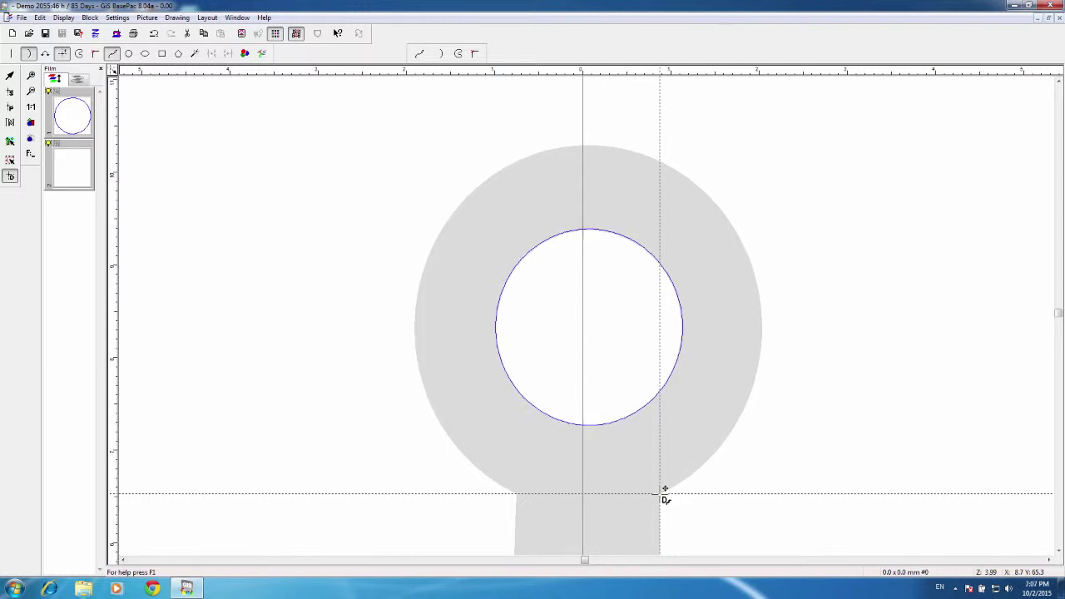
{"action": "left_click", "coordinate": [741, 420]}
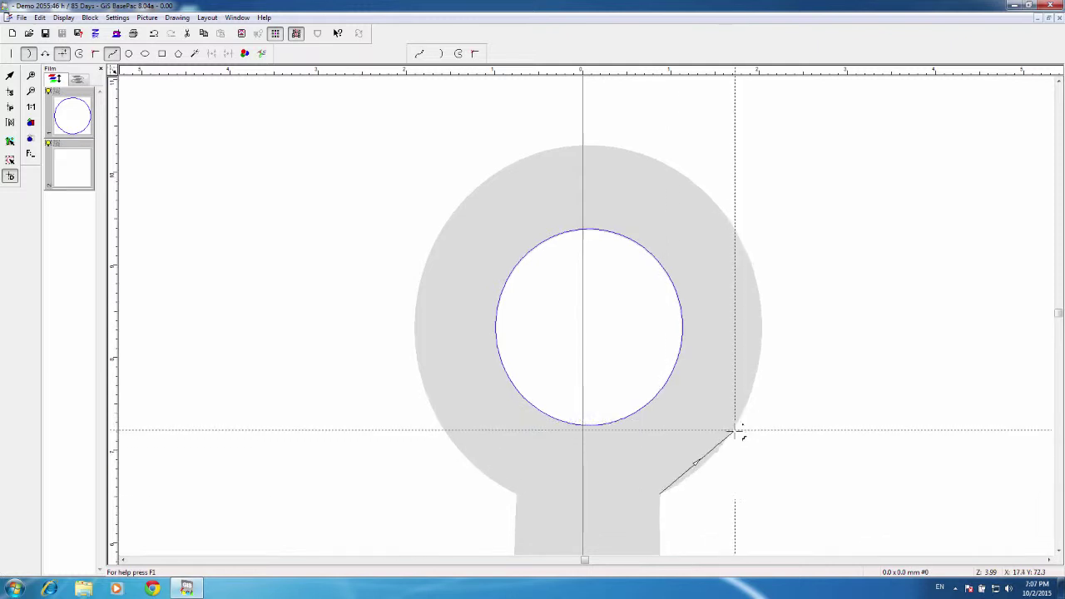
{"action": "left_click", "coordinate": [742, 423]}
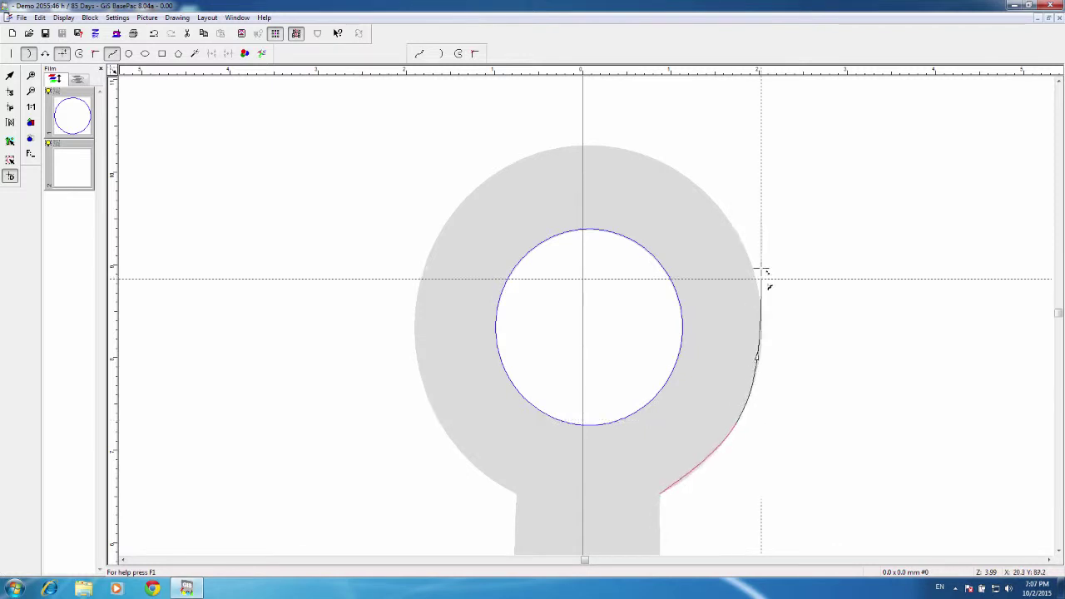
{"action": "left_click", "coordinate": [764, 319]}
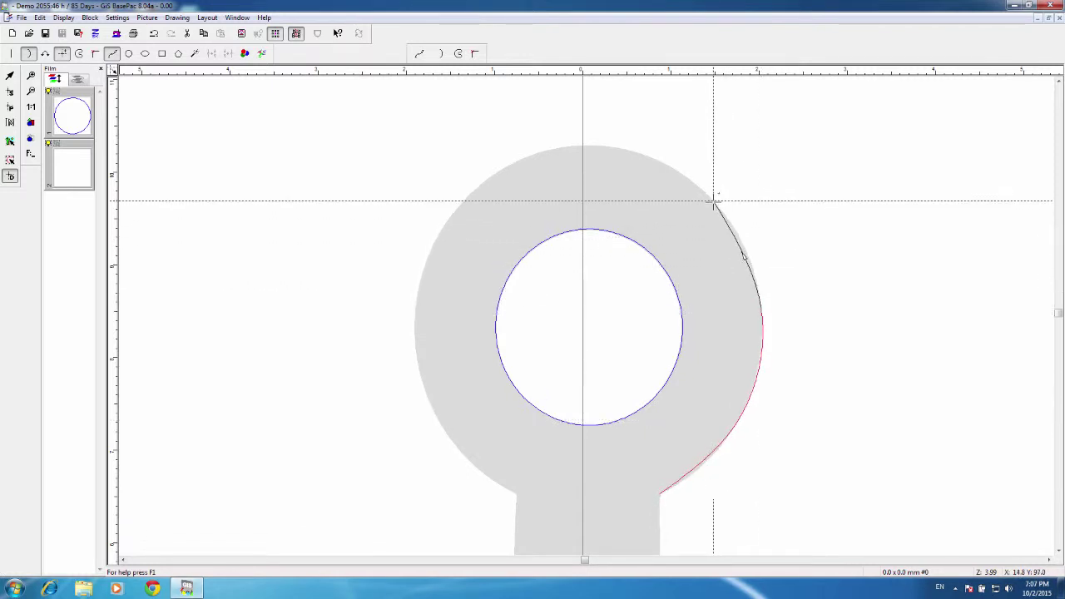
{"action": "left_click", "coordinate": [736, 227]}
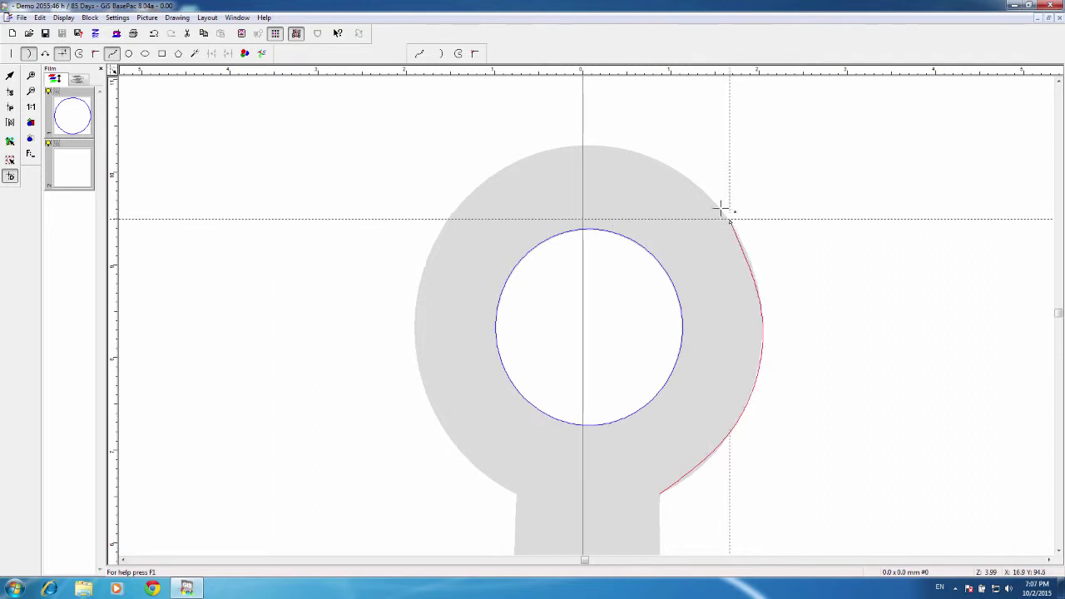
{"action": "left_click", "coordinate": [688, 177]}
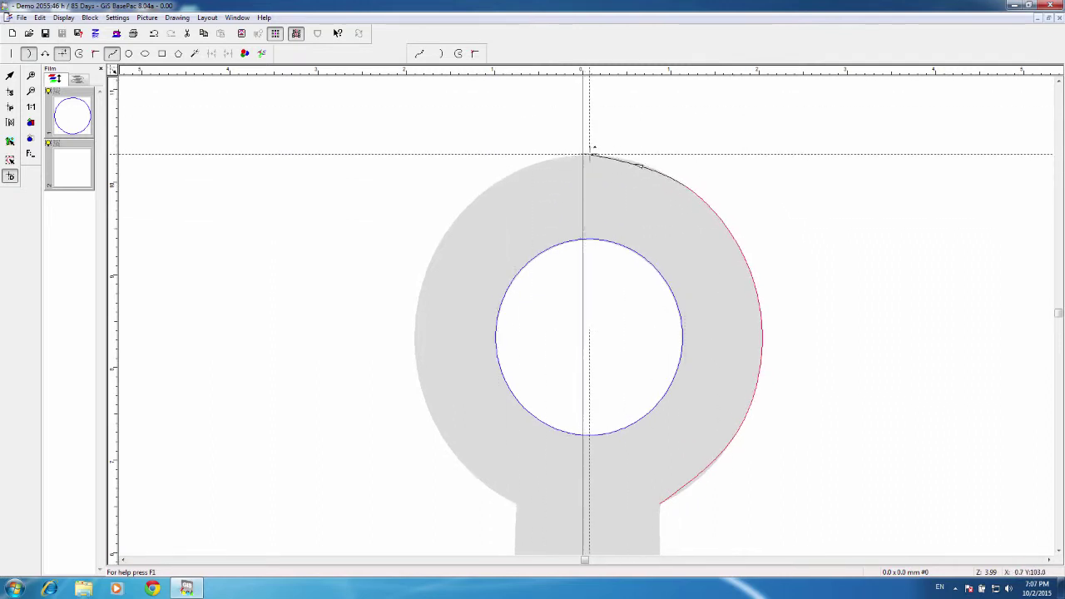
Step: Continue the curve over the top of the ring and down its left side to the neck's left corner
{"action": "left_click", "coordinate": [588, 155]}
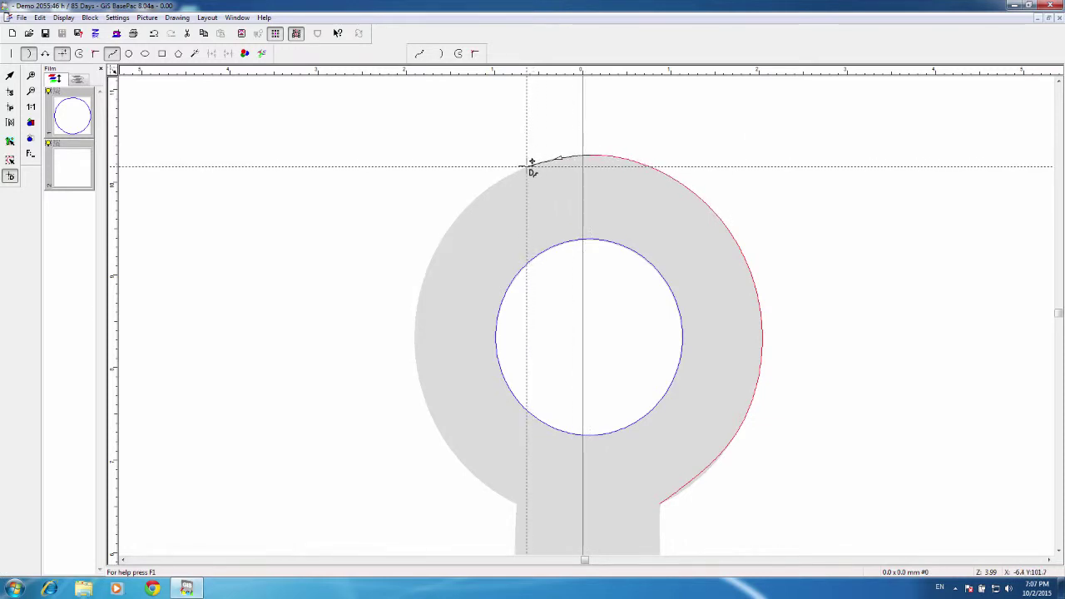
{"action": "left_click", "coordinate": [532, 163]}
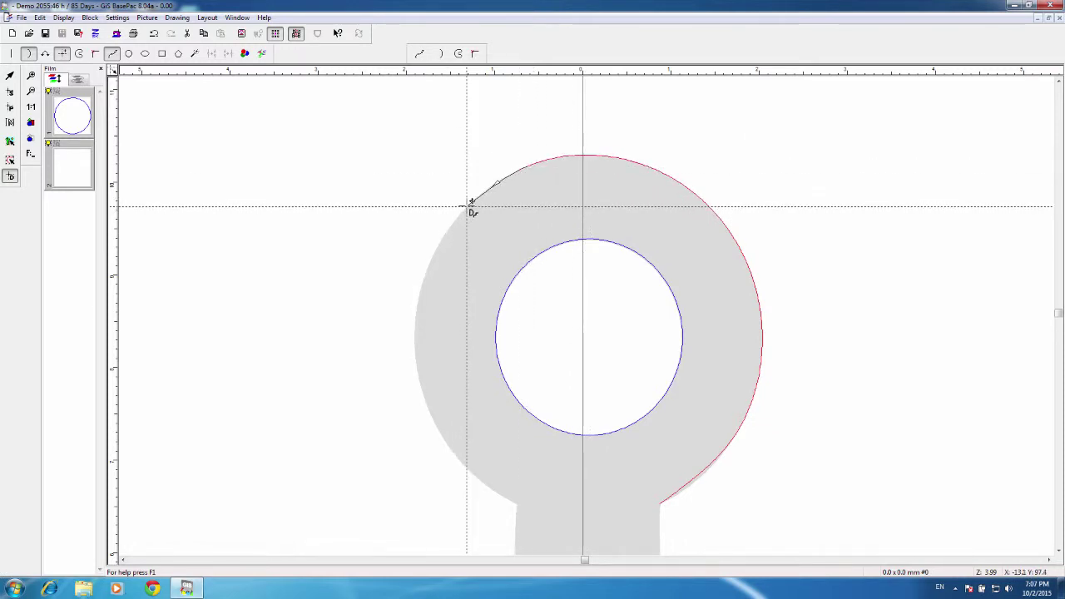
{"action": "left_click", "coordinate": [469, 202]}
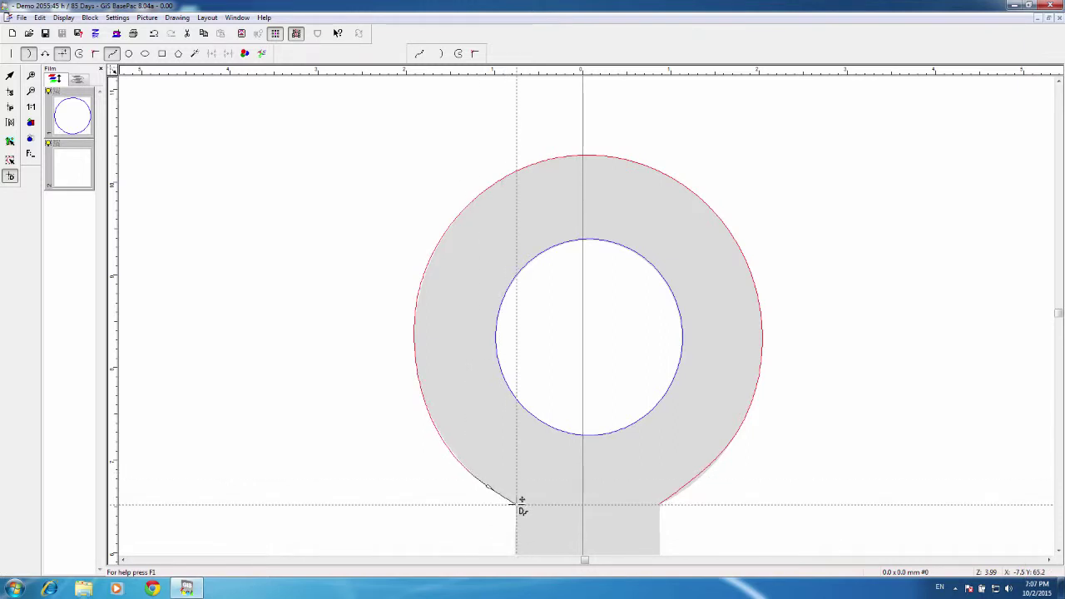
{"action": "left_click", "coordinate": [517, 503]}
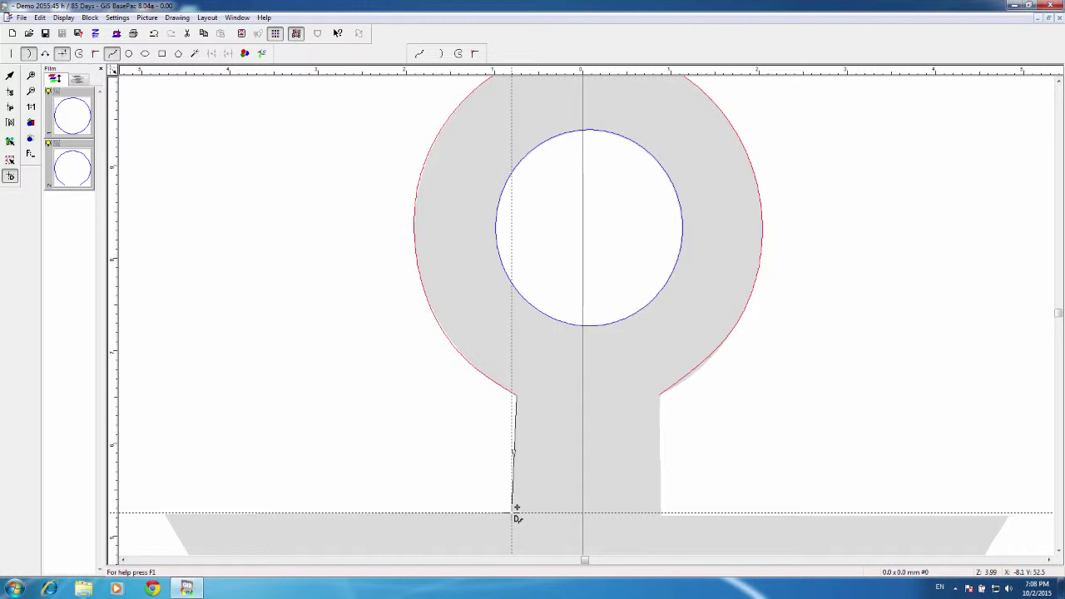
Step: Continue the curve down the neck's left side and around the crossbar's left arm to the shank's upper left corner
{"action": "left_click", "coordinate": [516, 508]}
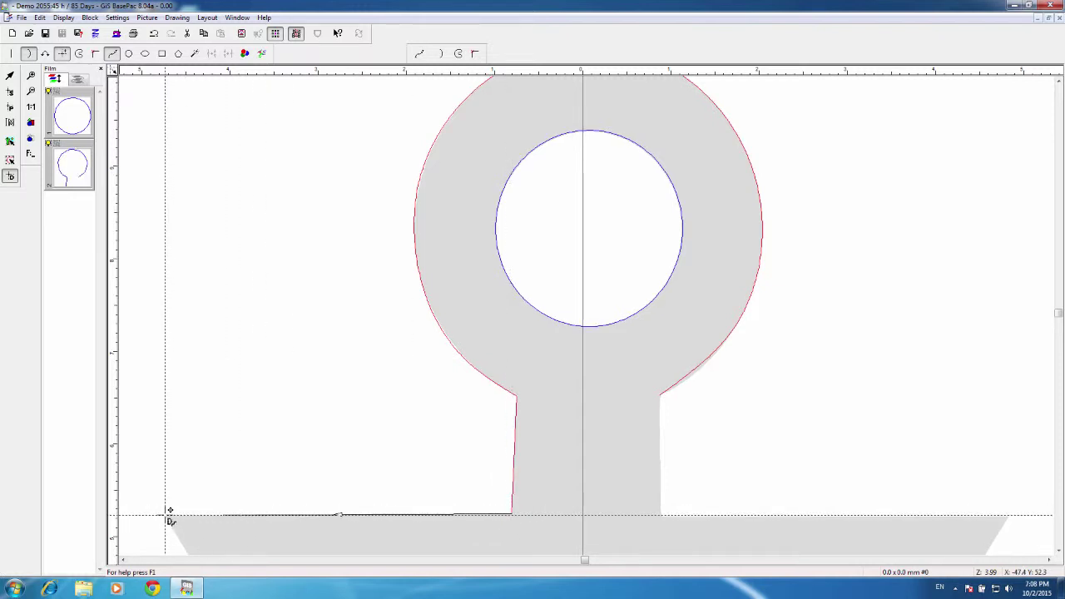
{"action": "left_click", "coordinate": [170, 515]}
{"action": "scroll", "coordinate": [205, 559], "scroll_direction": "down", "scroll_amount": 1}
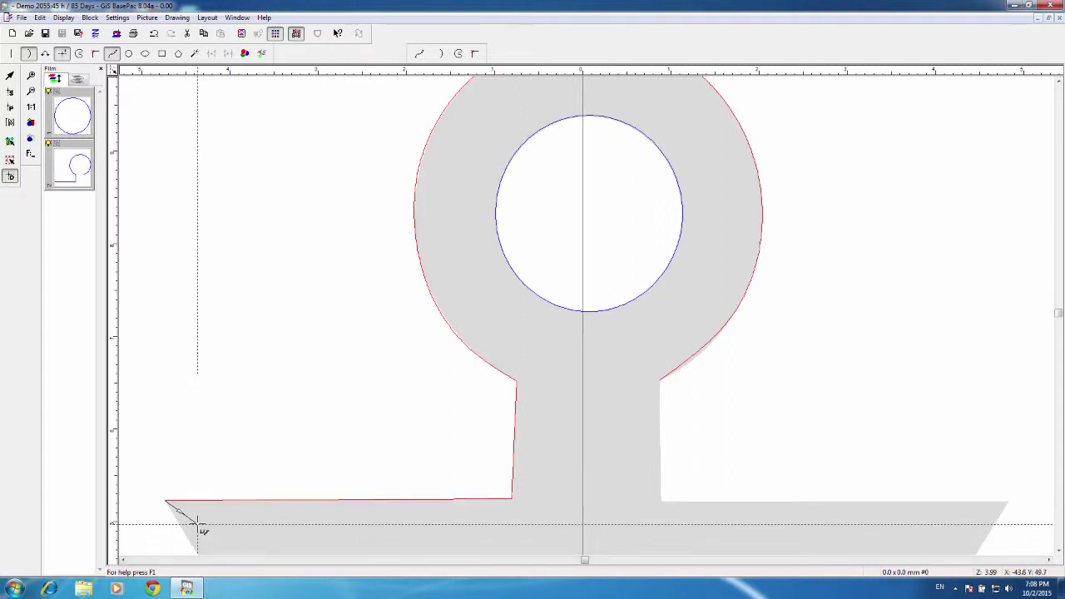
{"action": "scroll", "coordinate": [192, 553], "scroll_direction": "down", "scroll_amount": 10}
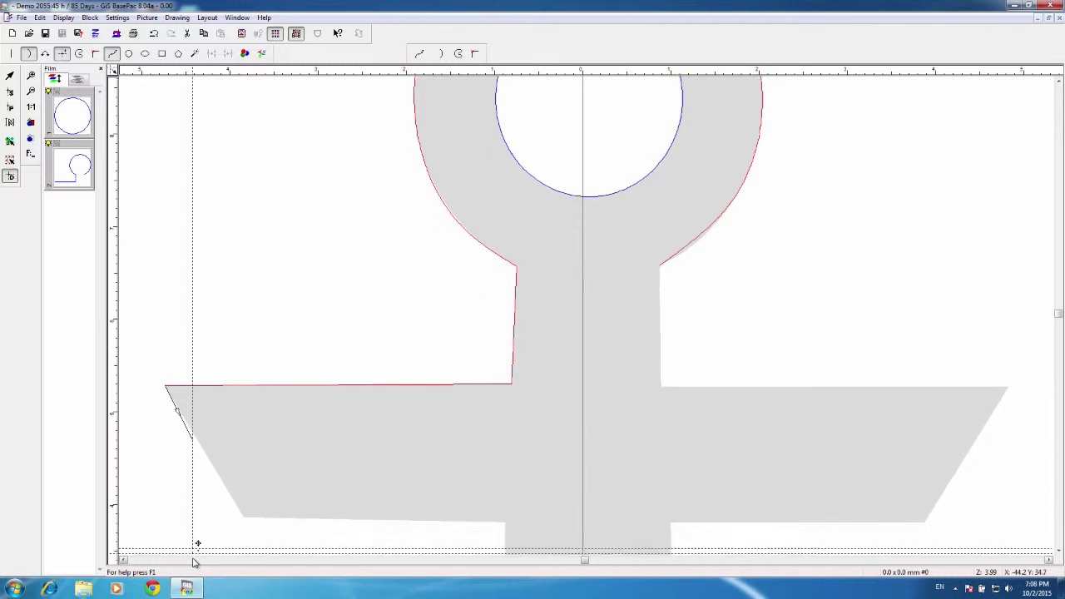
{"action": "scroll", "coordinate": [192, 557], "scroll_direction": "down", "scroll_amount": 7}
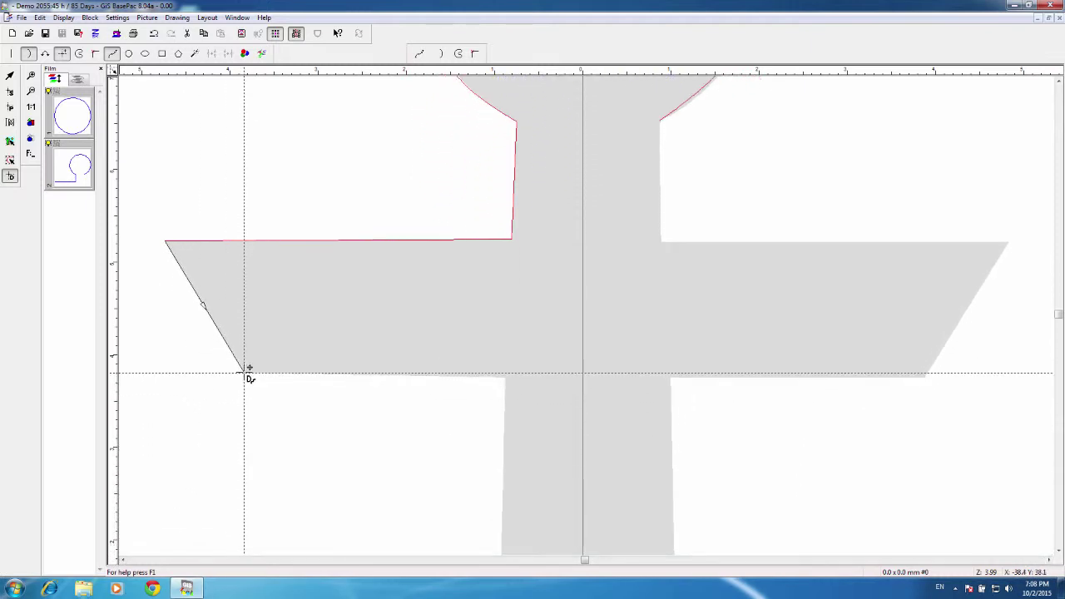
{"action": "left_click", "coordinate": [244, 373]}
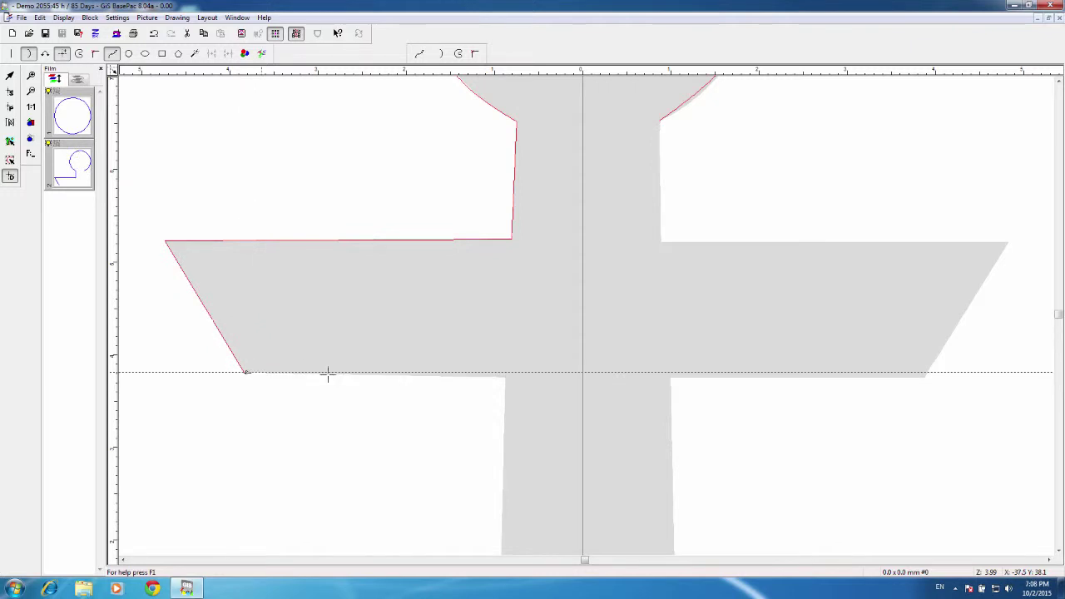
{"action": "left_click", "coordinate": [506, 378]}
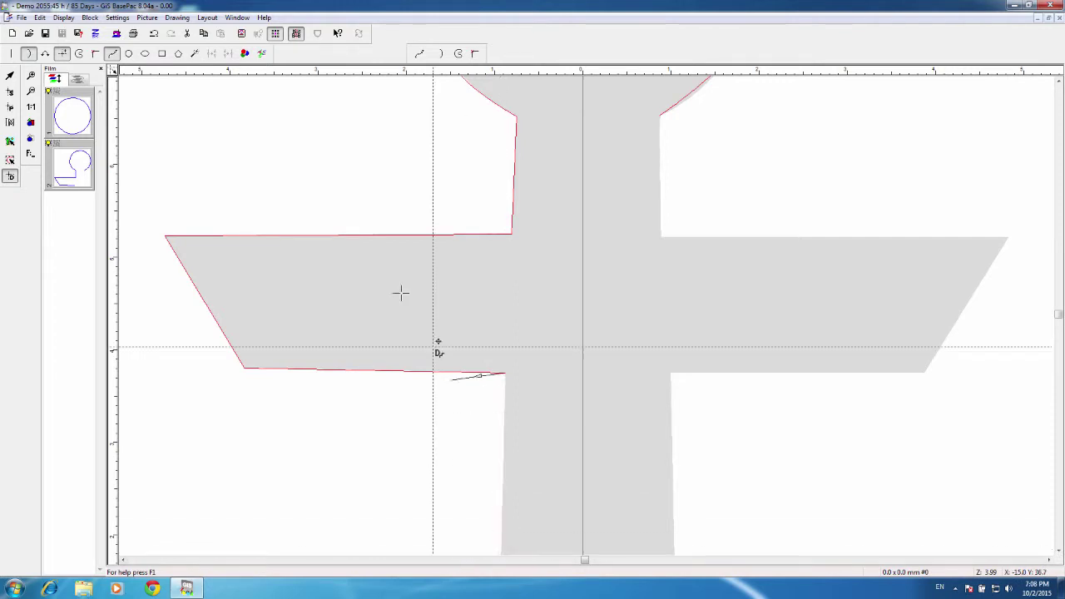
Step: Continue the contour down the shank's left edge and into the bend leading towards the left arm
{"action": "scroll", "coordinate": [654, 317], "scroll_direction": "down", "scroll_amount": 2}
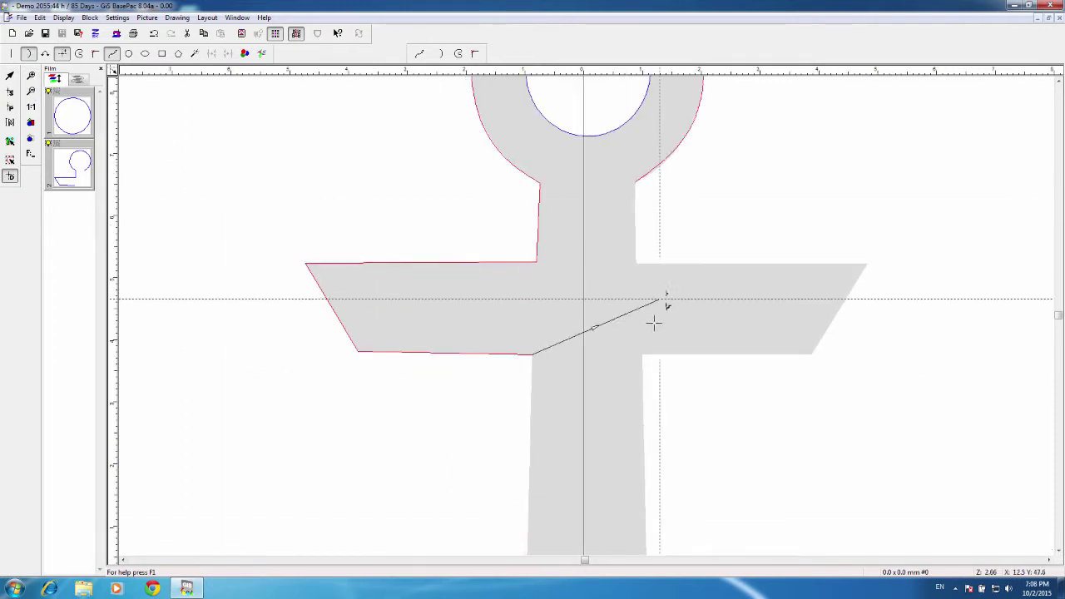
{"action": "left_click", "coordinate": [1059, 551]}
{"action": "left_click_drag", "start_coordinate": [1059, 551], "coordinate": [1059, 551]}
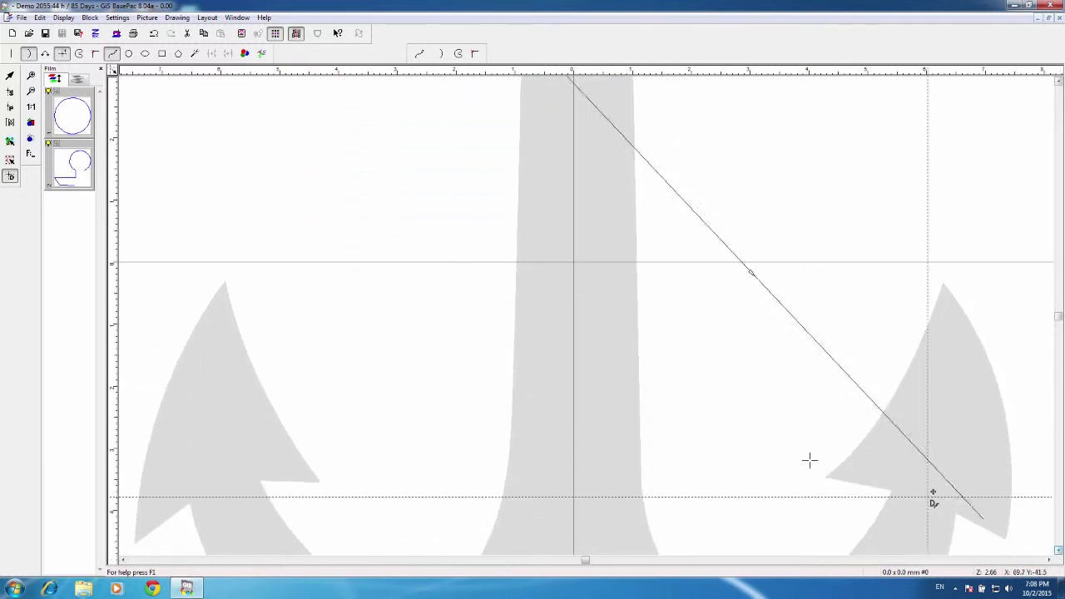
{"action": "left_click", "coordinate": [512, 384]}
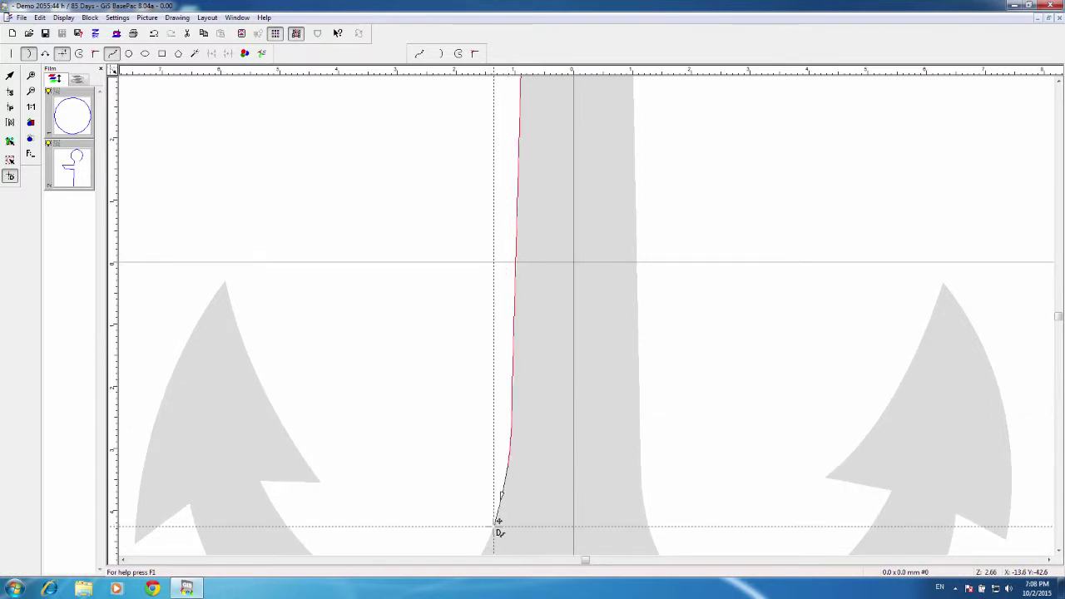
{"action": "left_click", "coordinate": [498, 522]}
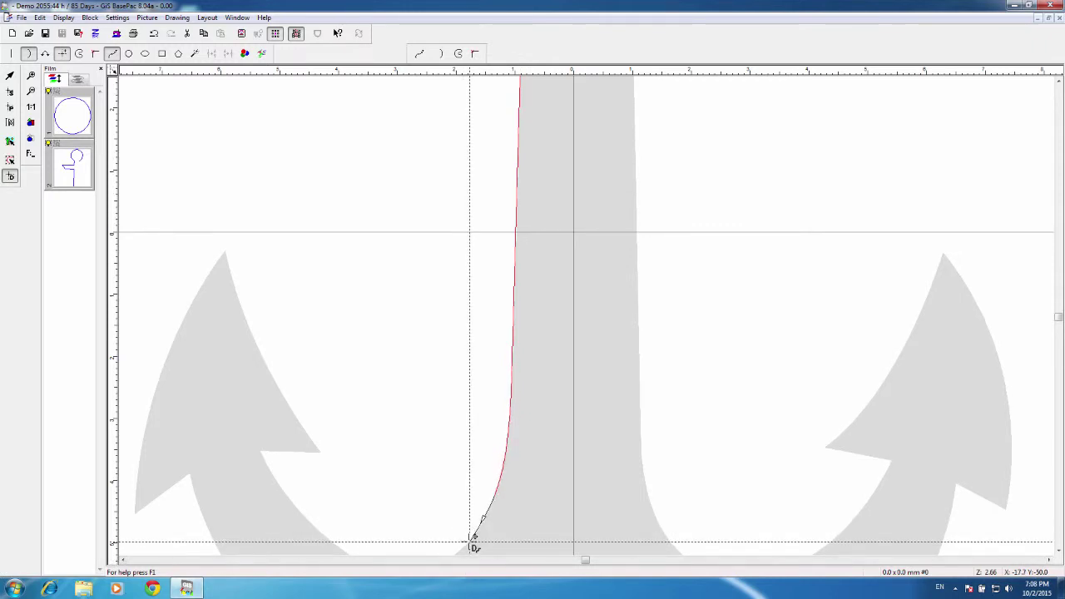
{"action": "left_click", "coordinate": [435, 553]}
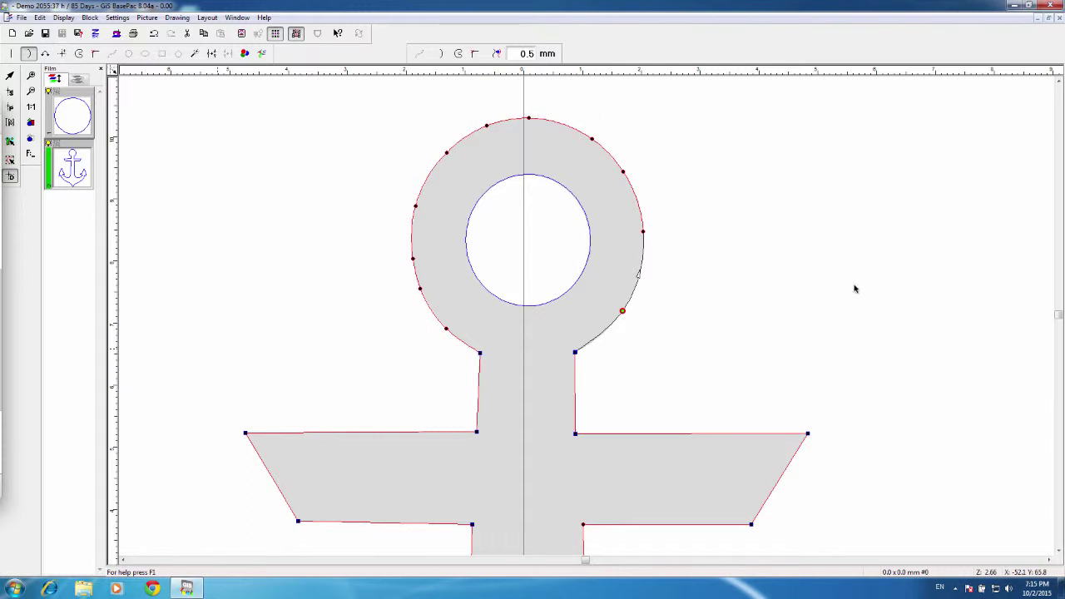
Step: Move the contour points on the ring's lower left side and the right fluke's inner edge onto the template
{"action": "left_click", "coordinate": [448, 332]}
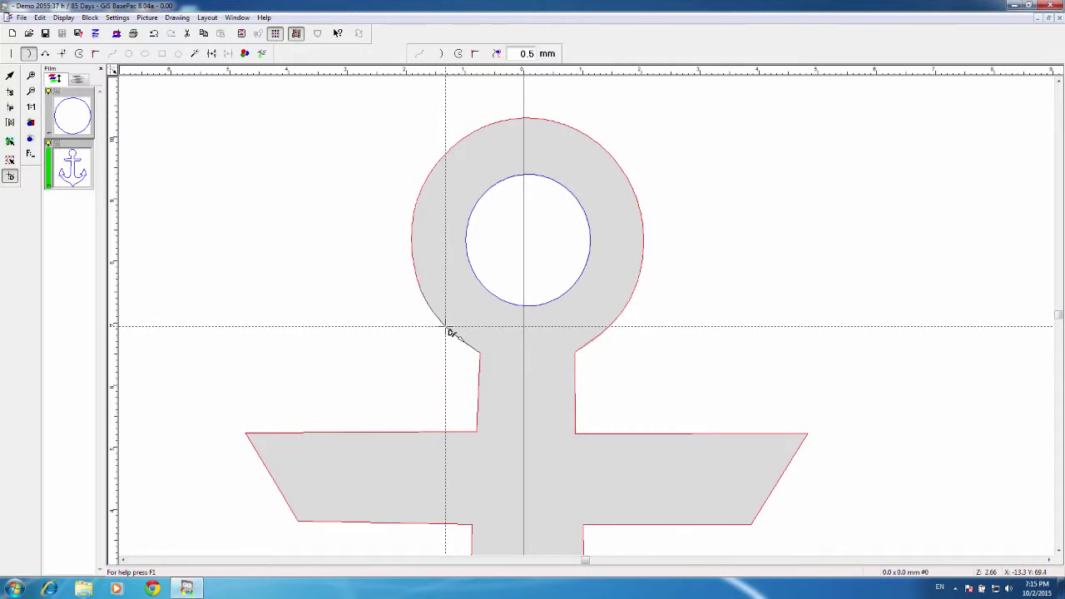
{"action": "left_click", "coordinate": [447, 329]}
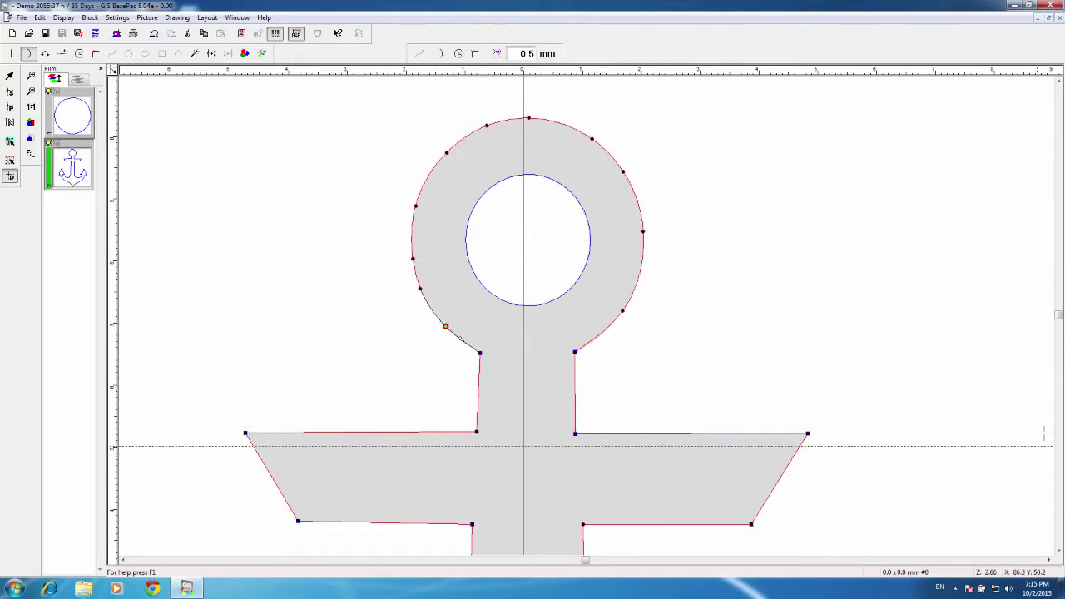
{"action": "left_click", "coordinate": [1058, 320]}
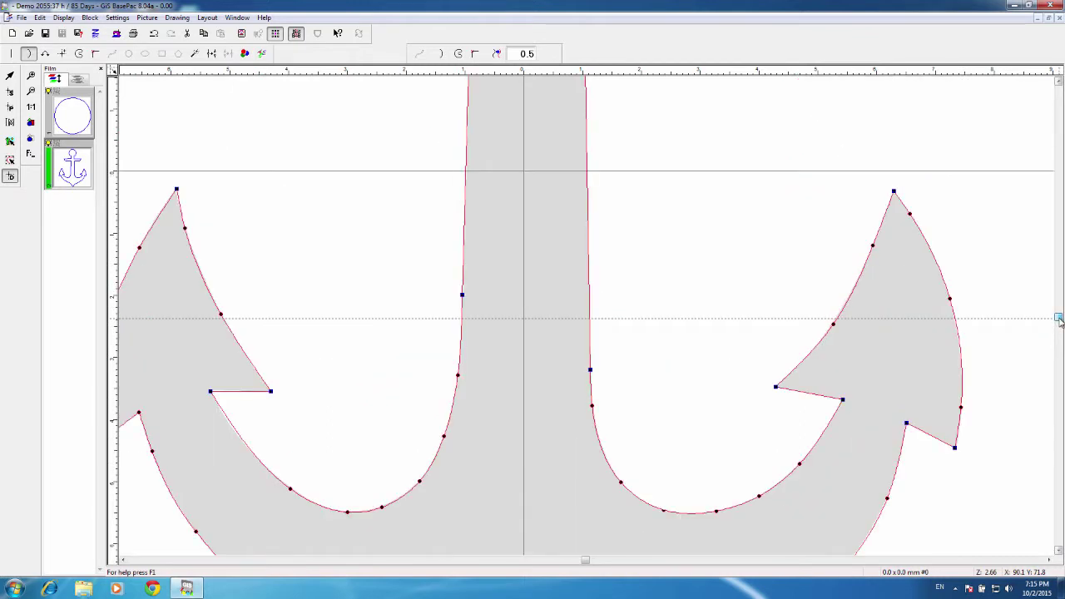
{"action": "left_click", "coordinate": [1059, 319]}
{"action": "left_click", "coordinate": [1059, 319]}
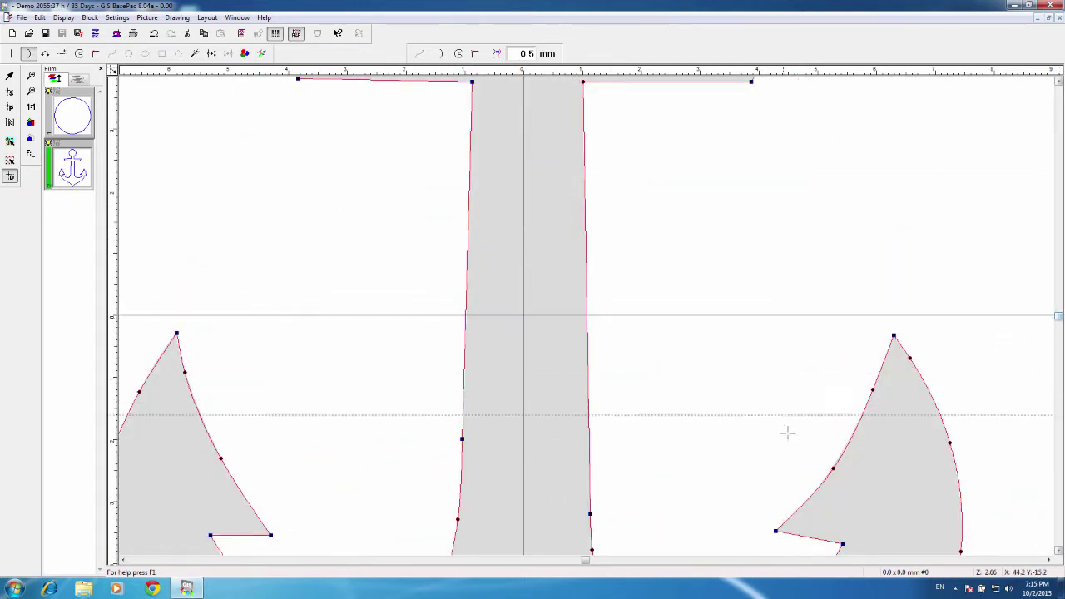
{"action": "left_click_drag", "start_coordinate": [835, 468], "coordinate": [835, 465]}
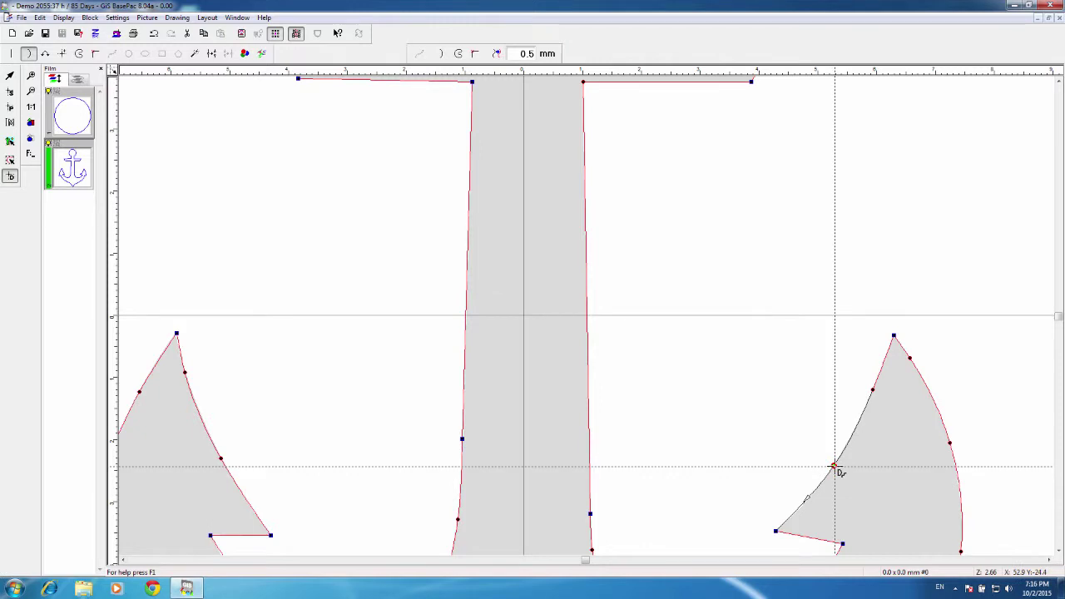
Step: Try inserting two extra points in the segment on the right fluke's inner edge, then leave point insertion
{"action": "left_click", "coordinate": [62, 54]}
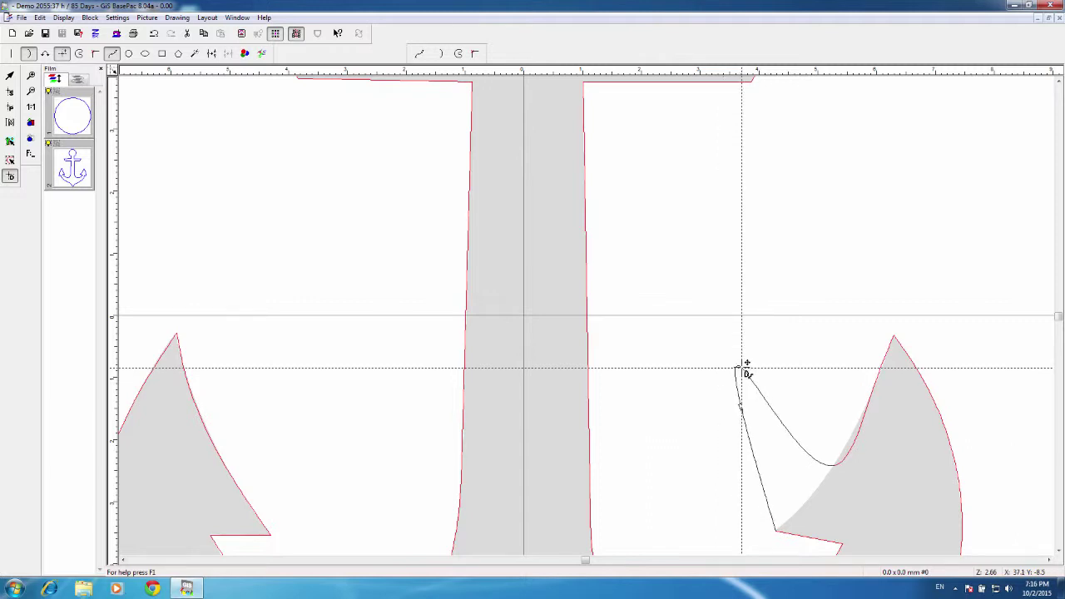
{"action": "left_click", "coordinate": [742, 368]}
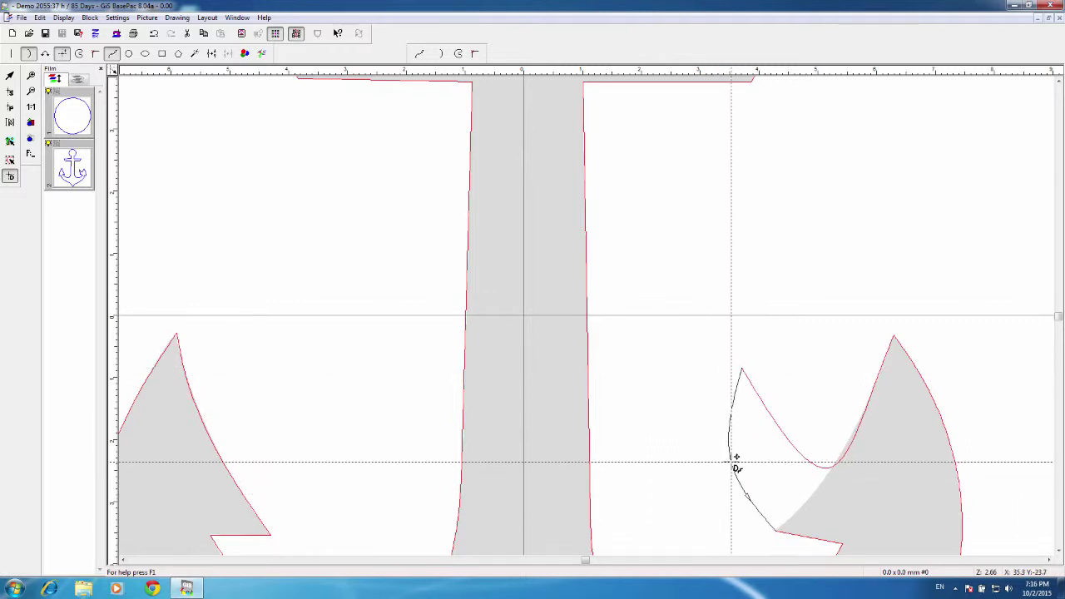
{"action": "left_click", "coordinate": [656, 466]}
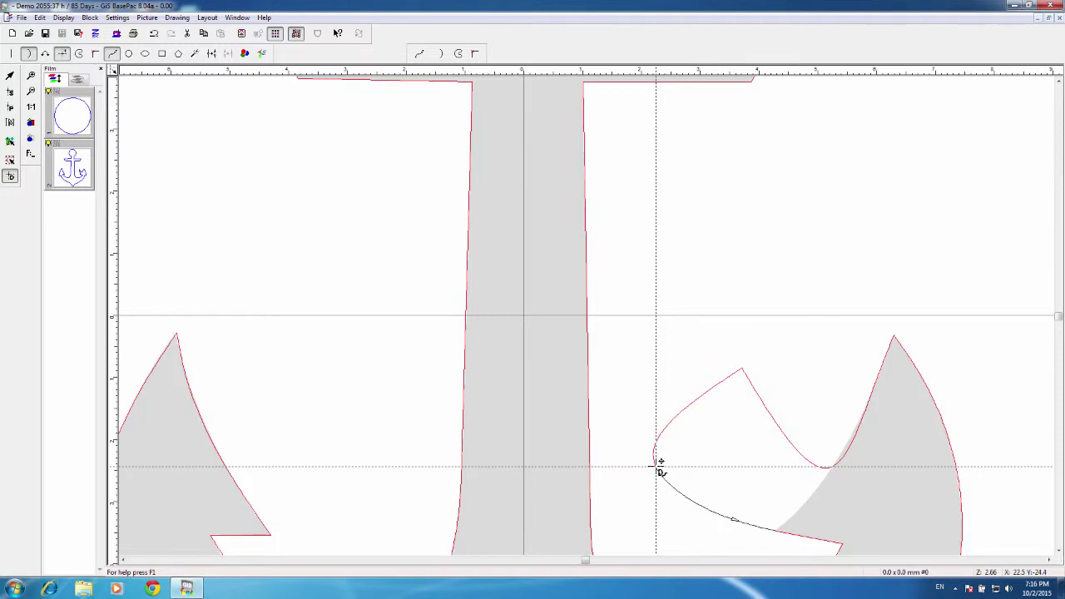
{"action": "right_click", "coordinate": [659, 468]}
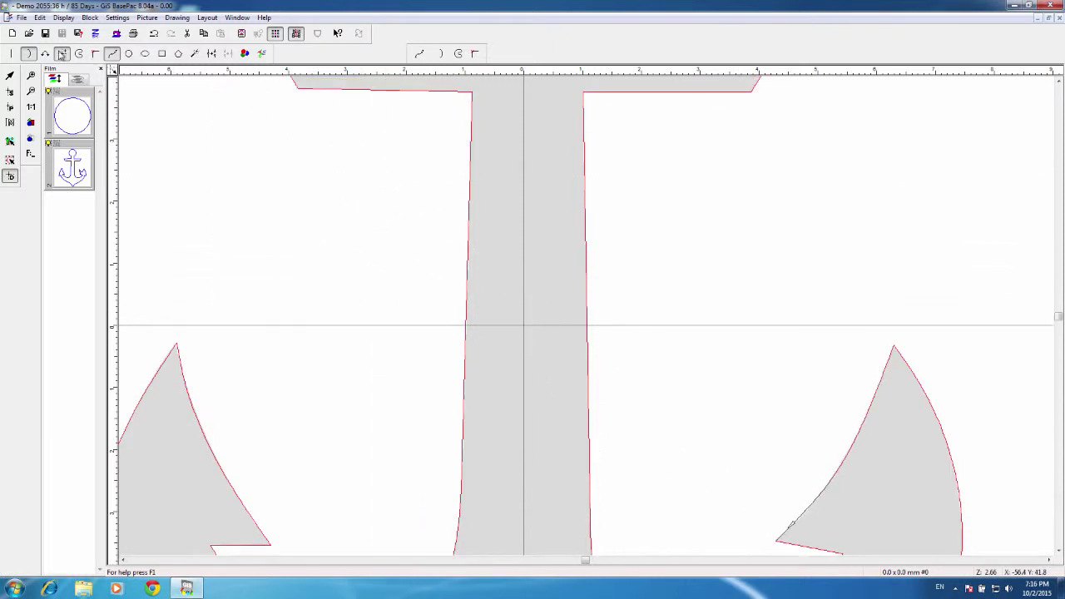
{"action": "left_click", "coordinate": [62, 54]}
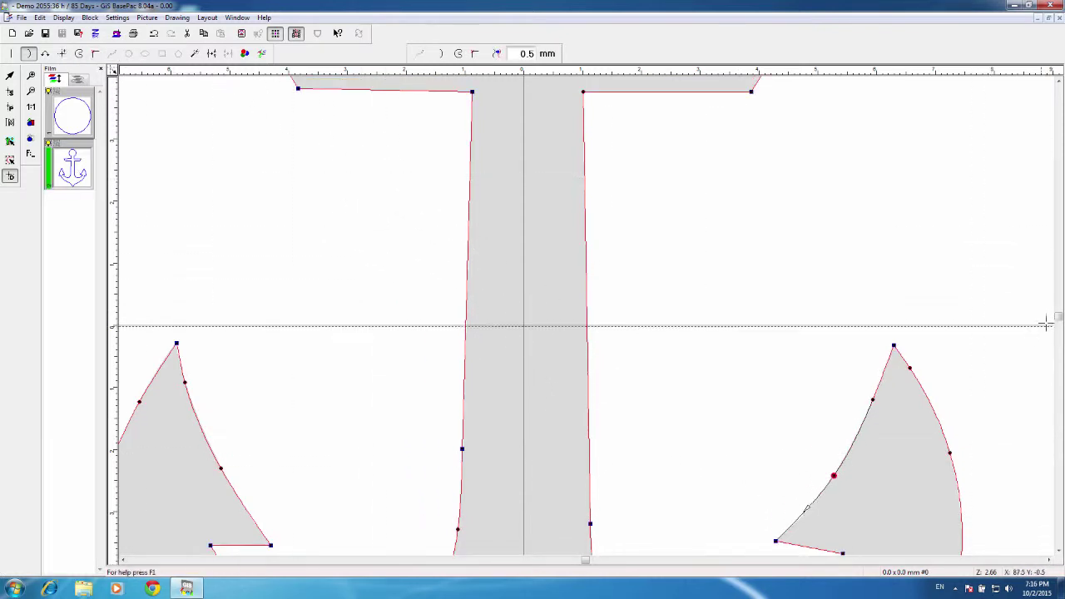
Step: Adjust the contour points at the anchor's bottom tip, just above it on the left, and at the left fluke's inner notch
{"action": "scroll", "coordinate": [1060, 321], "scroll_direction": "down", "scroll_amount": 3}
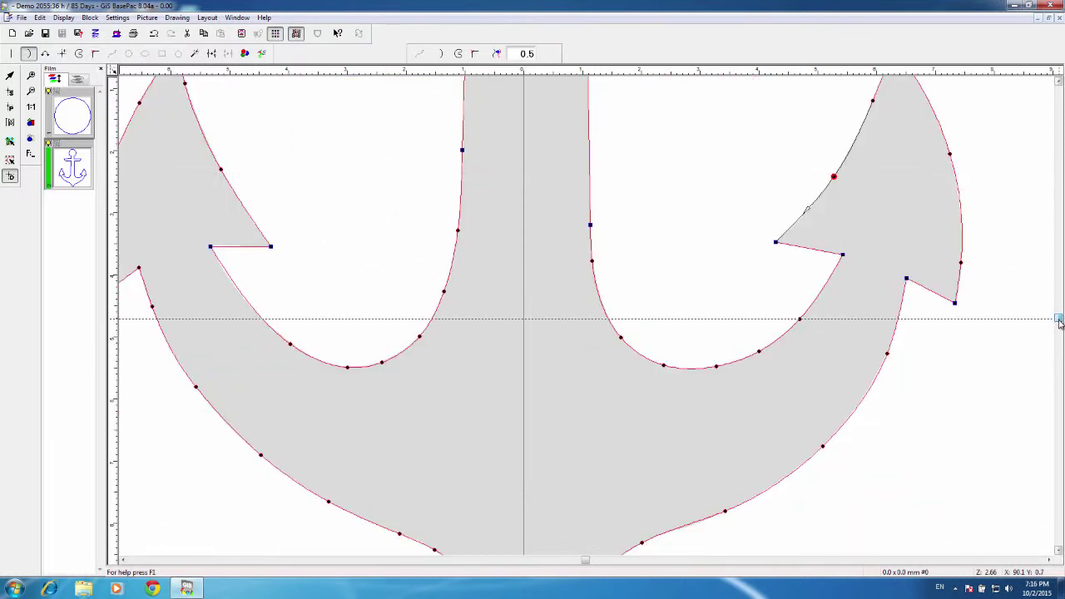
{"action": "scroll", "coordinate": [1060, 323], "scroll_direction": "down", "scroll_amount": 2}
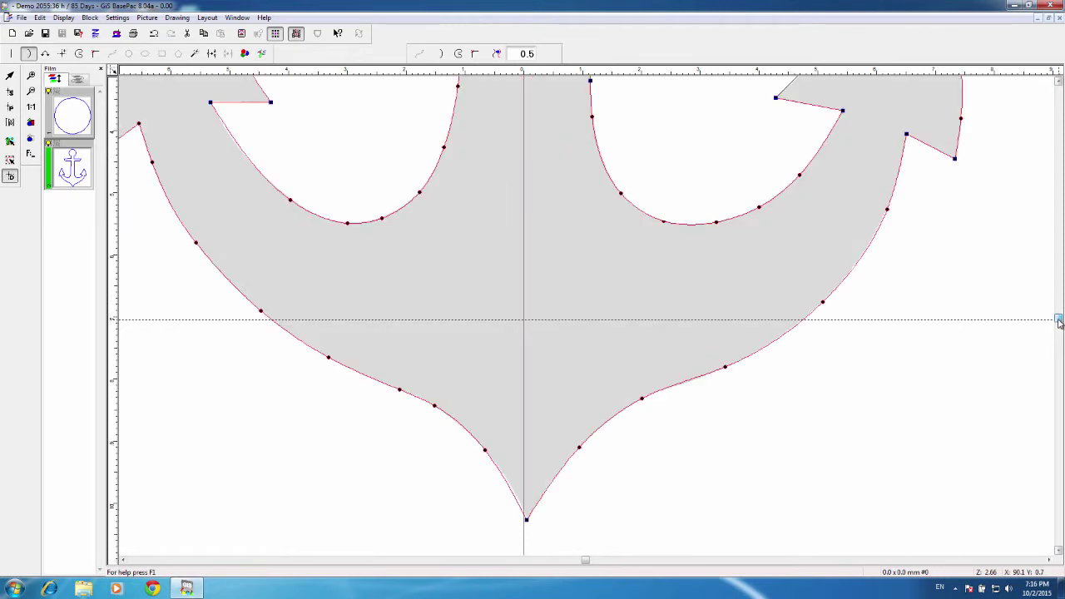
{"action": "left_click", "coordinate": [527, 521]}
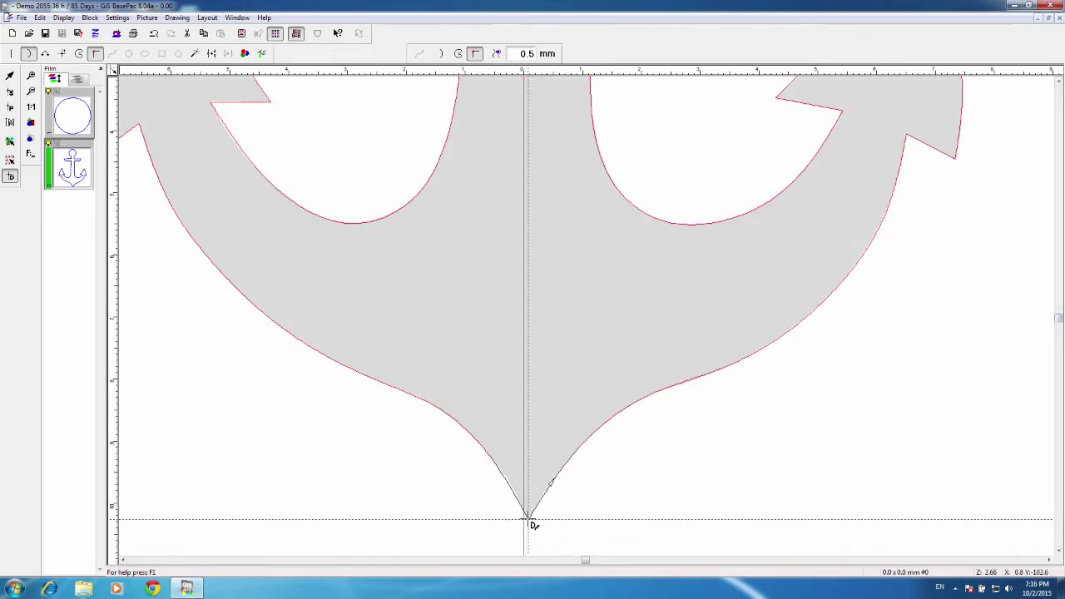
{"action": "left_click", "coordinate": [526, 520]}
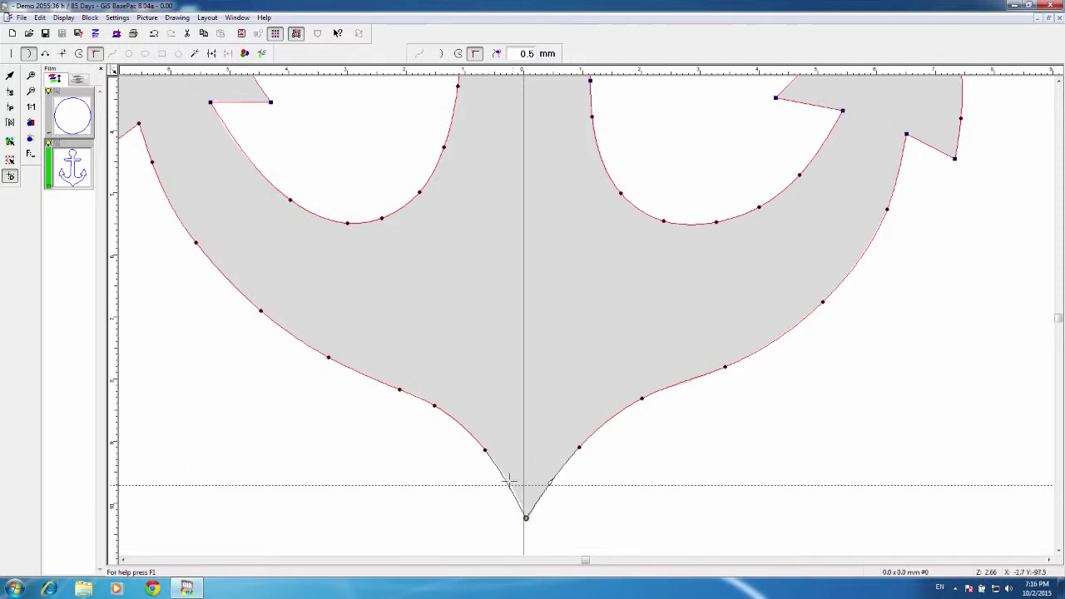
{"action": "left_click", "coordinate": [485, 452]}
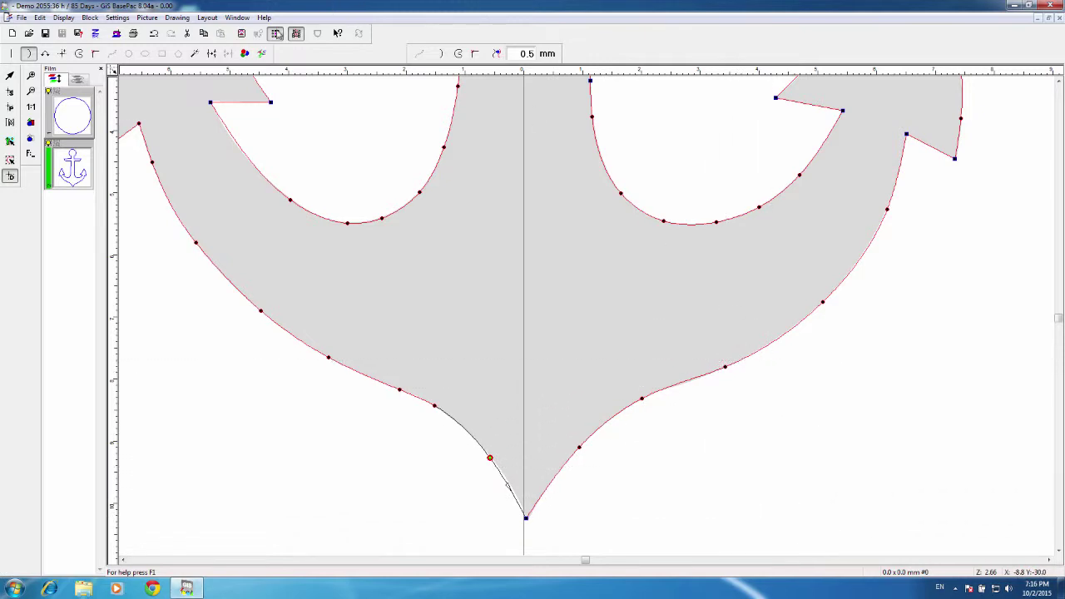
{"action": "left_click", "coordinate": [210, 102]}
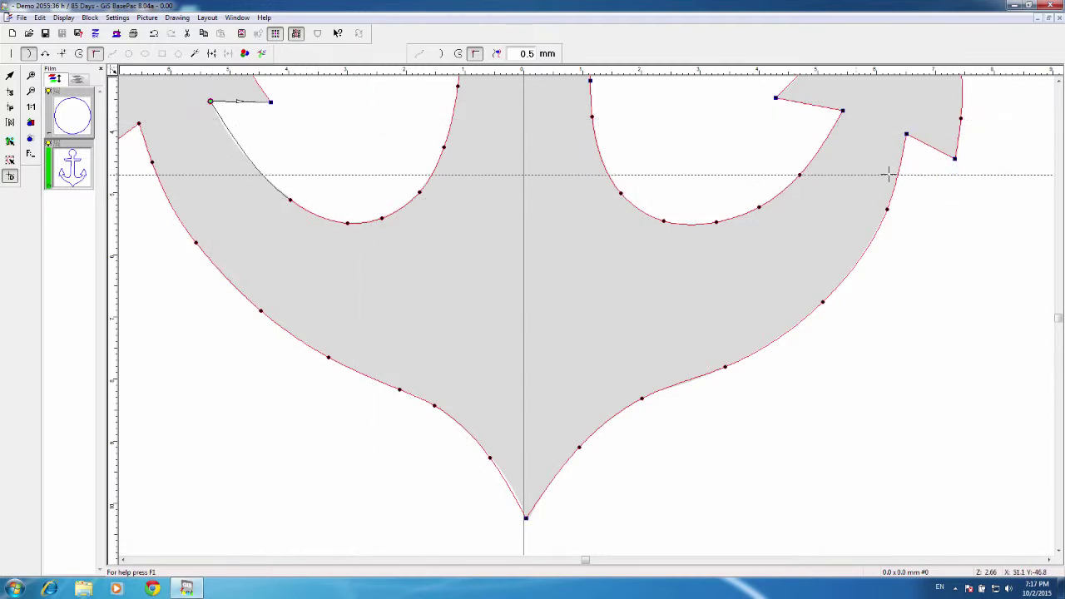
Step: Display the entire anchor drawing and deselect the contour
{"action": "left_click", "coordinate": [1060, 81]}
{"action": "scroll", "coordinate": [1060, 81], "scroll_direction": "up", "scroll_amount": 6}
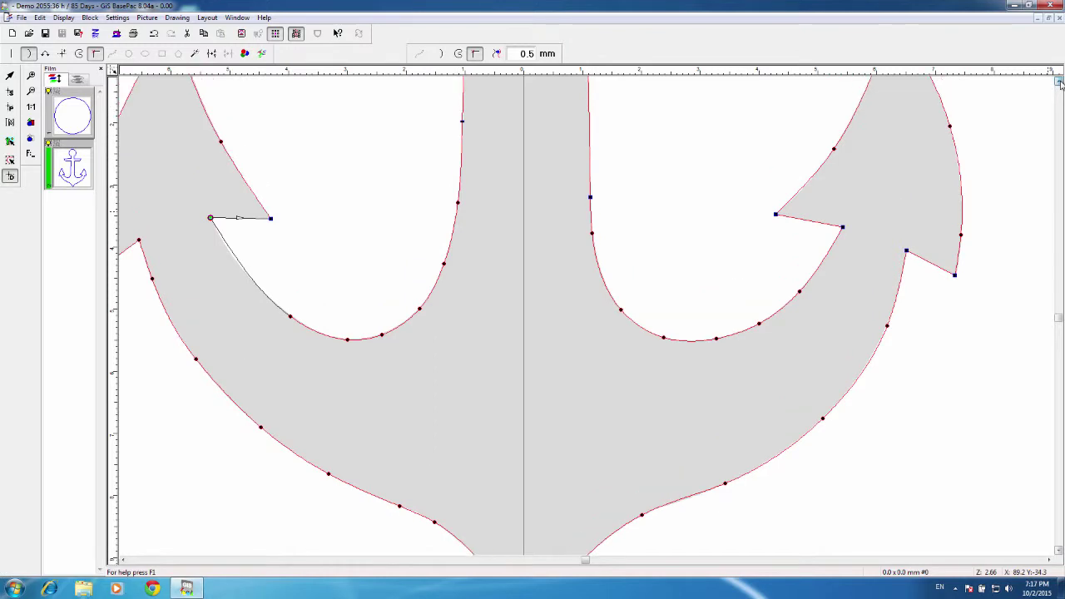
{"action": "scroll", "coordinate": [1059, 81], "scroll_direction": "up", "scroll_amount": 5}
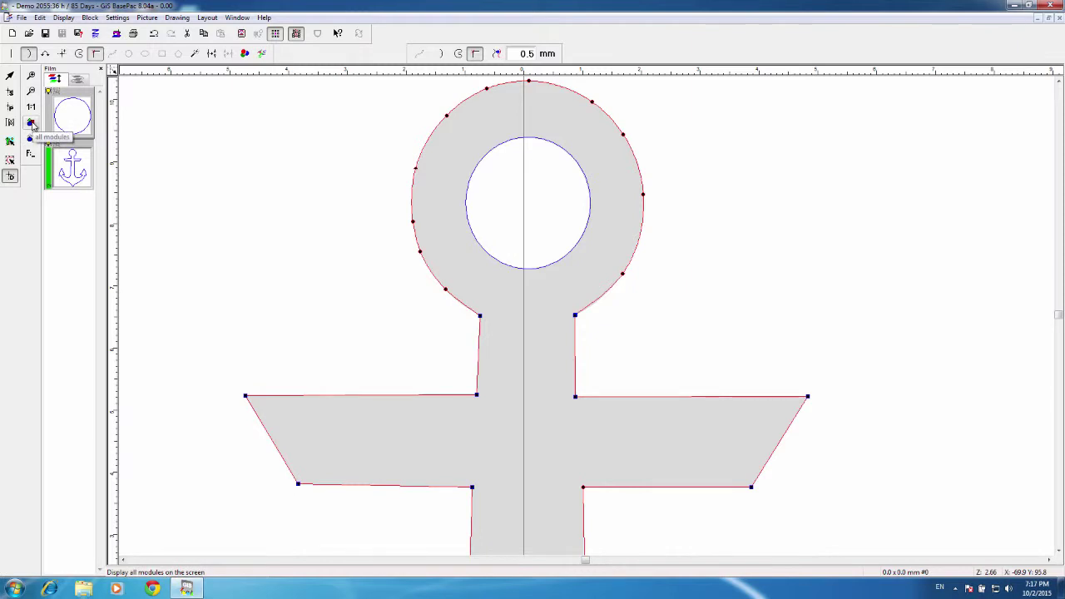
{"action": "left_click", "coordinate": [32, 123]}
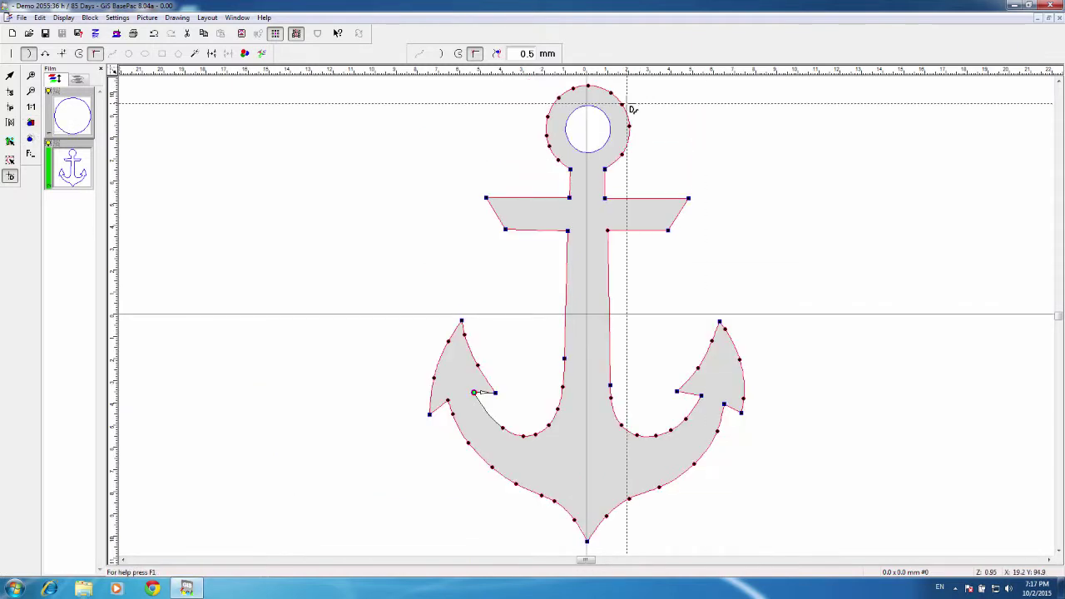
{"action": "left_click", "coordinate": [385, 150]}
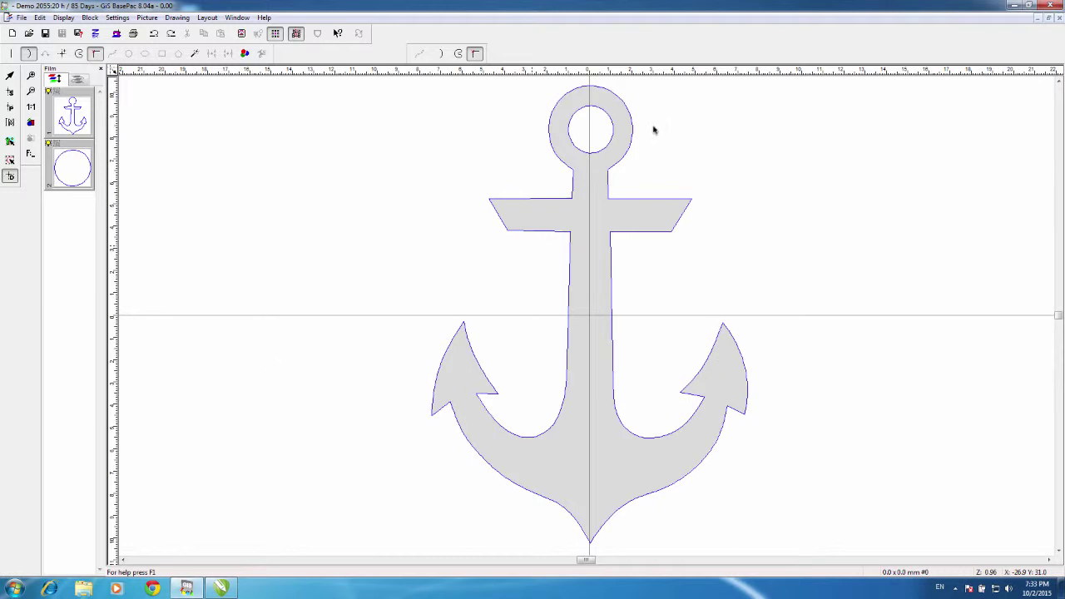
Step: Select the anchor's hole circle and outer contour and try exporting the drawing as DXF
{"action": "left_click", "coordinate": [611, 143]}
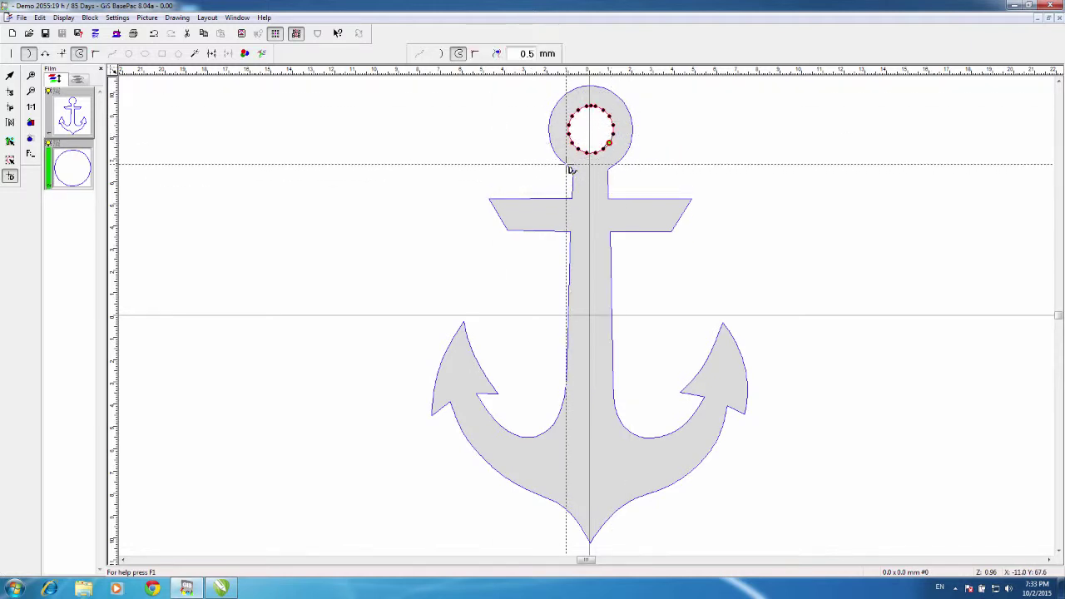
{"action": "left_click", "coordinate": [568, 166]}
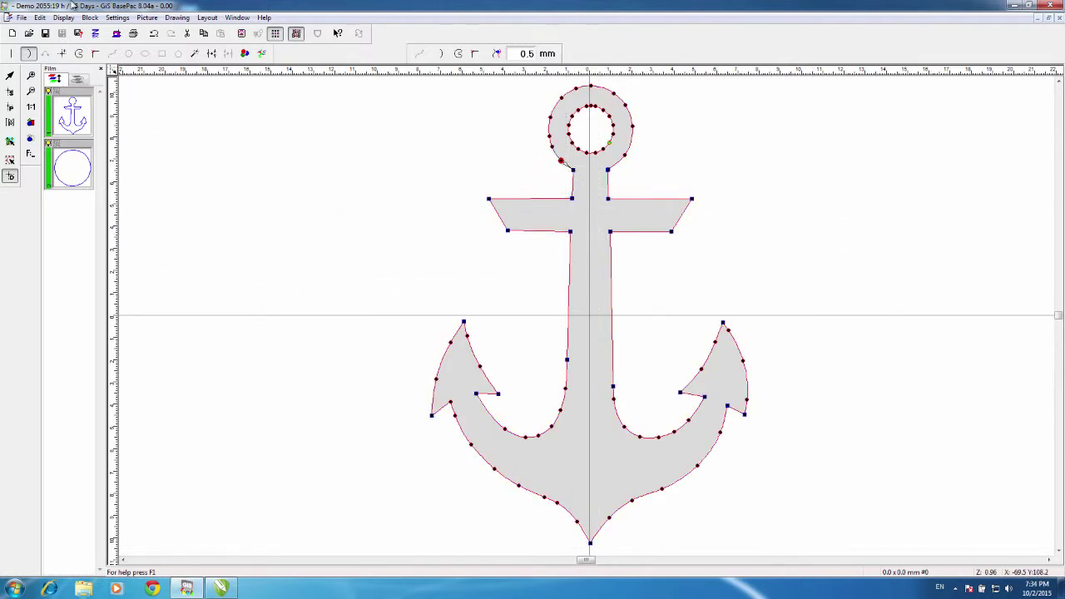
{"action": "left_click", "coordinate": [23, 18]}
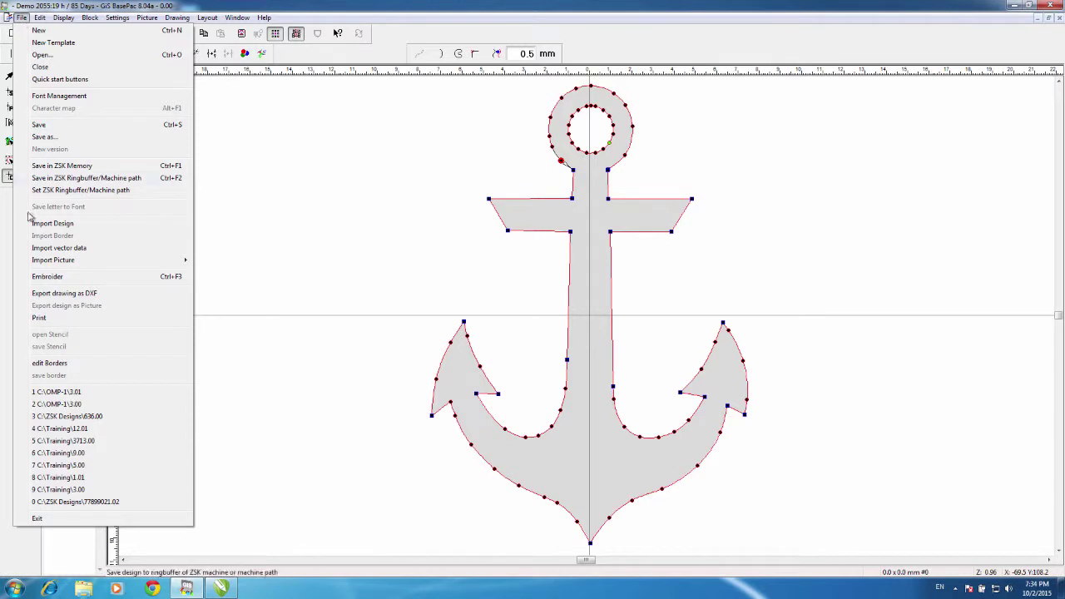
{"action": "left_click", "coordinate": [61, 295]}
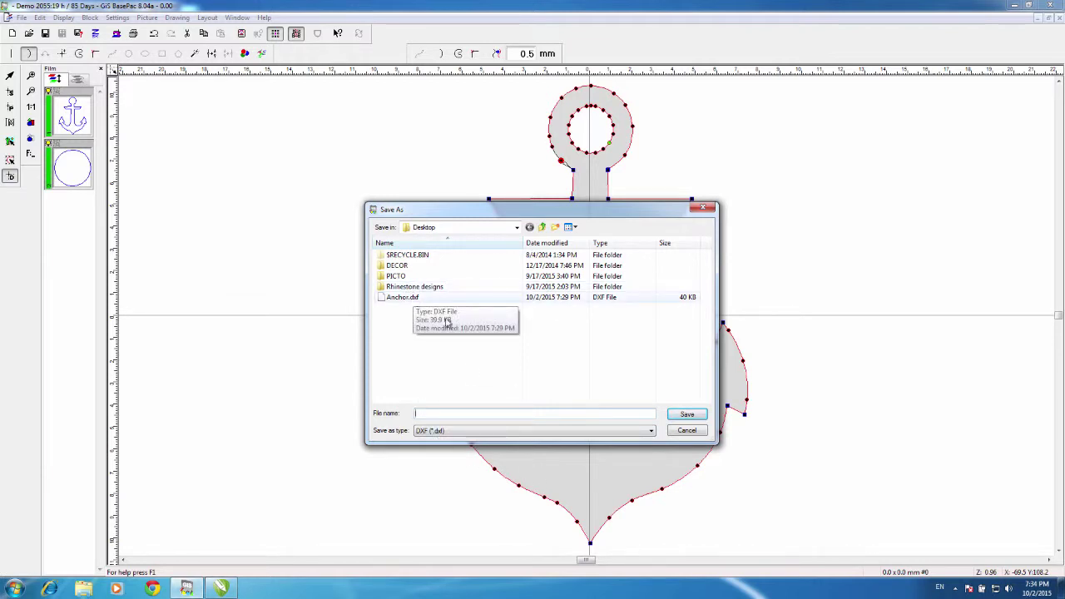
{"action": "left_click", "coordinate": [695, 433]}
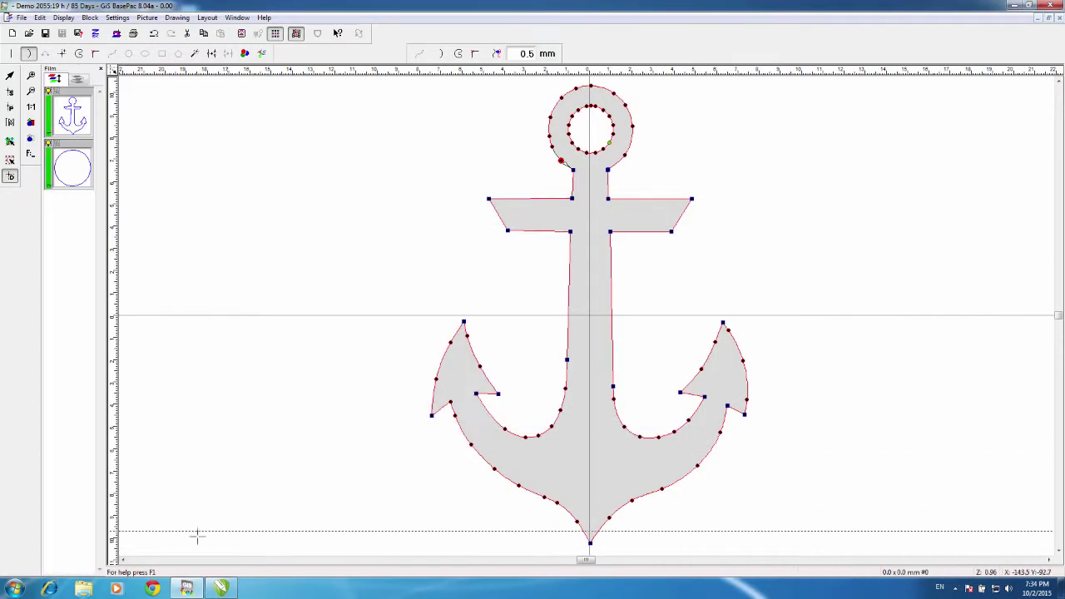
Step: Switch to CorelDRAW to view the anchor drawing, return to GiS BasePac and deselect the contours
{"action": "left_click", "coordinate": [223, 591]}
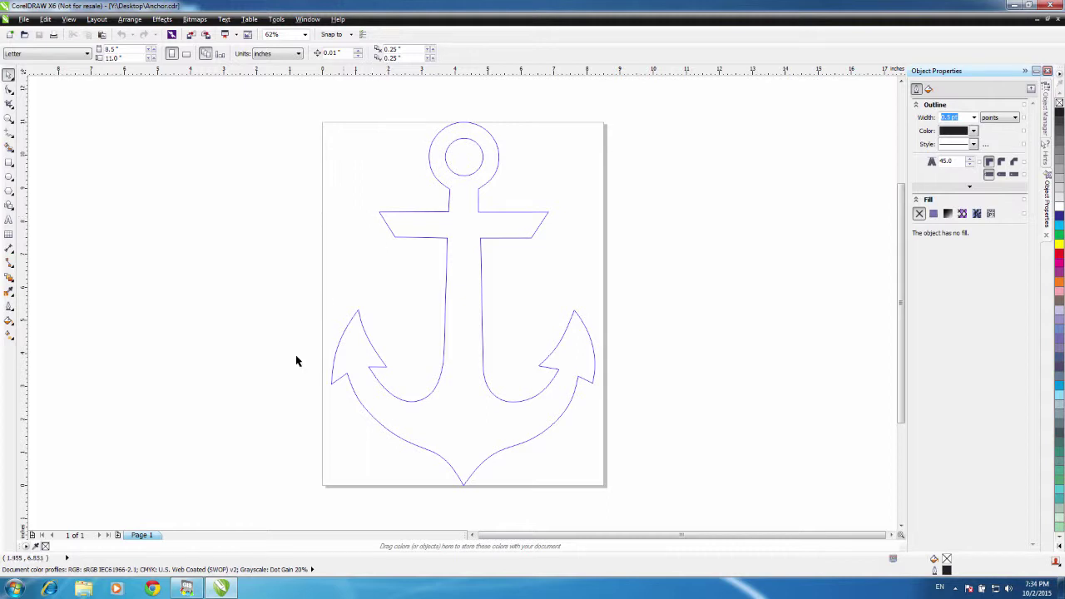
{"action": "left_click", "coordinate": [188, 589]}
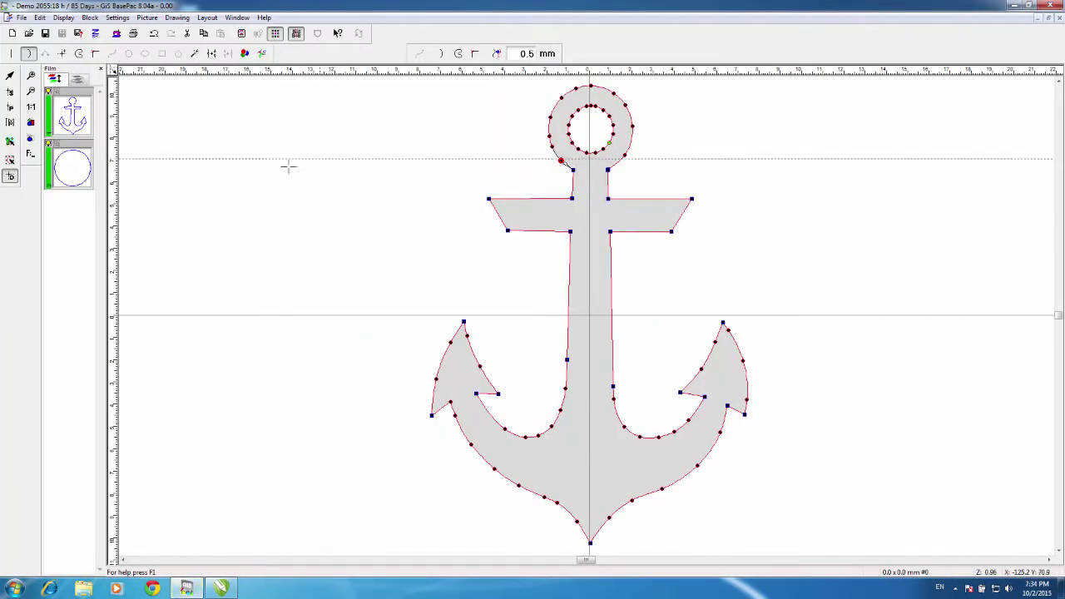
{"action": "left_click", "coordinate": [333, 176]}
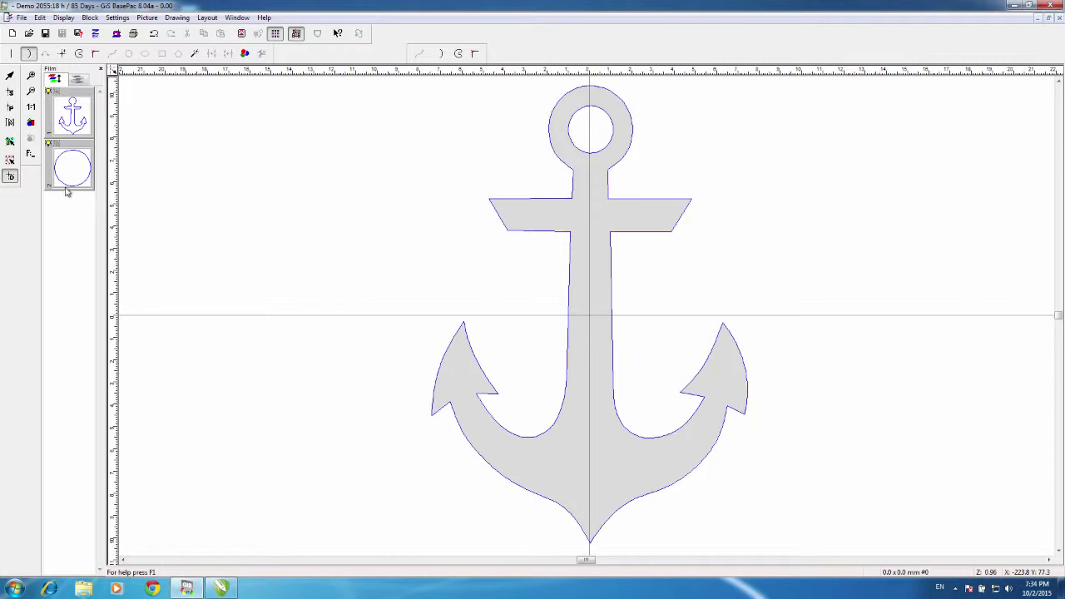
Step: Generate a running-stitch border from the hole circle with automatic computed embroidery
{"action": "left_click", "coordinate": [598, 112]}
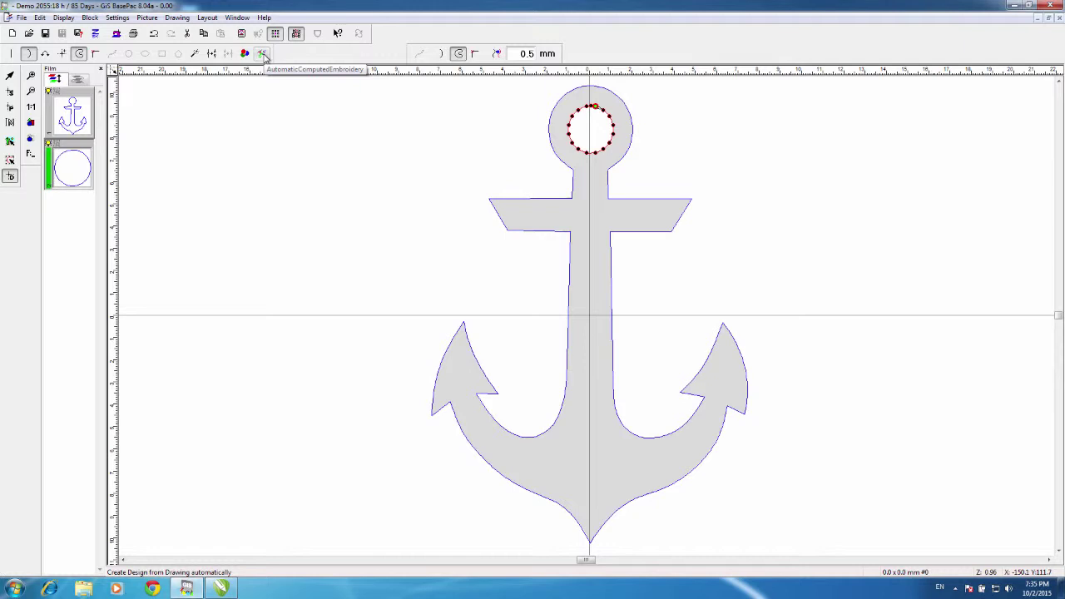
{"action": "left_click", "coordinate": [263, 54]}
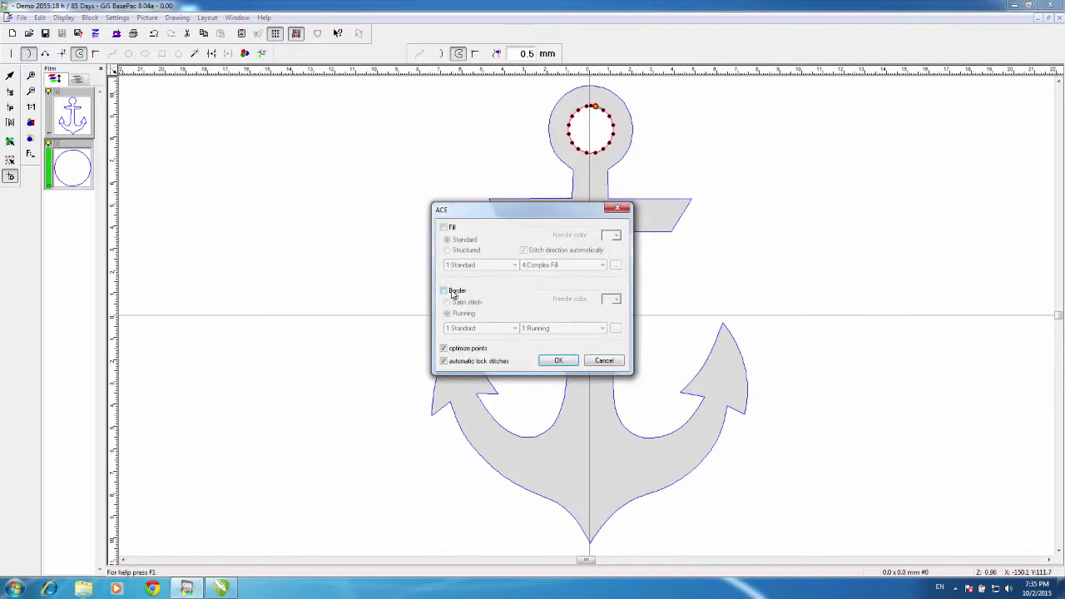
{"action": "left_click", "coordinate": [443, 289]}
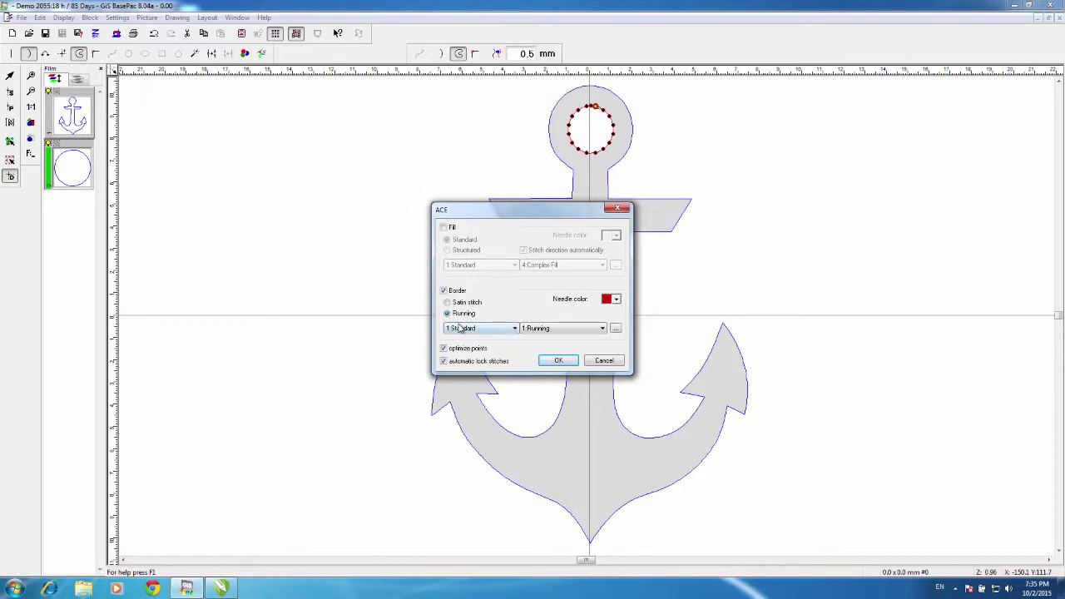
{"action": "left_click", "coordinate": [557, 362]}
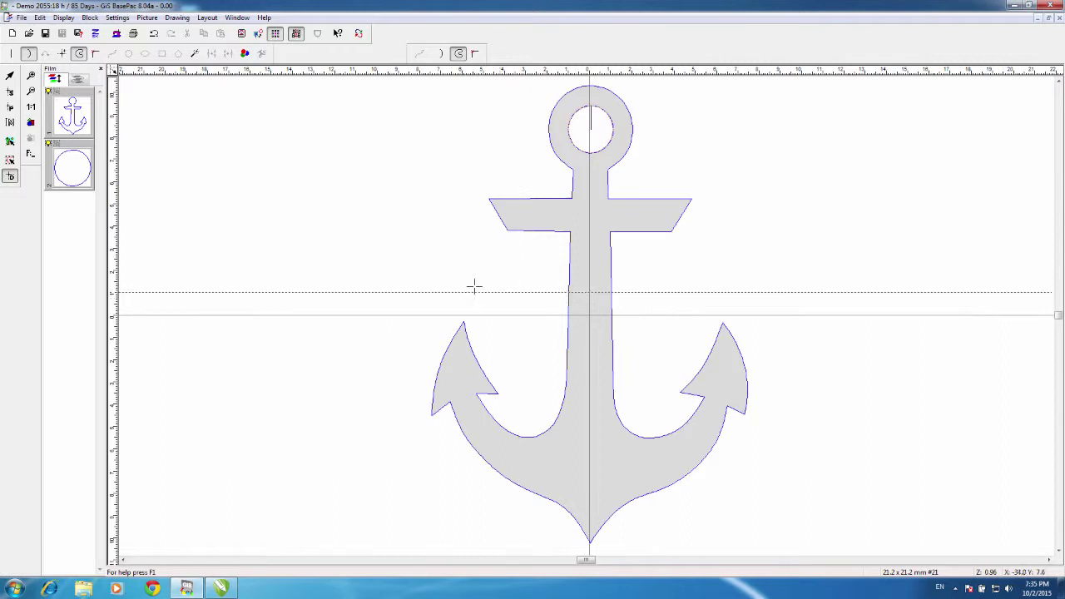
Step: Examine the hole circle's stitches in Coordinate mode and select its running-stitch block
{"action": "left_click", "coordinate": [11, 109]}
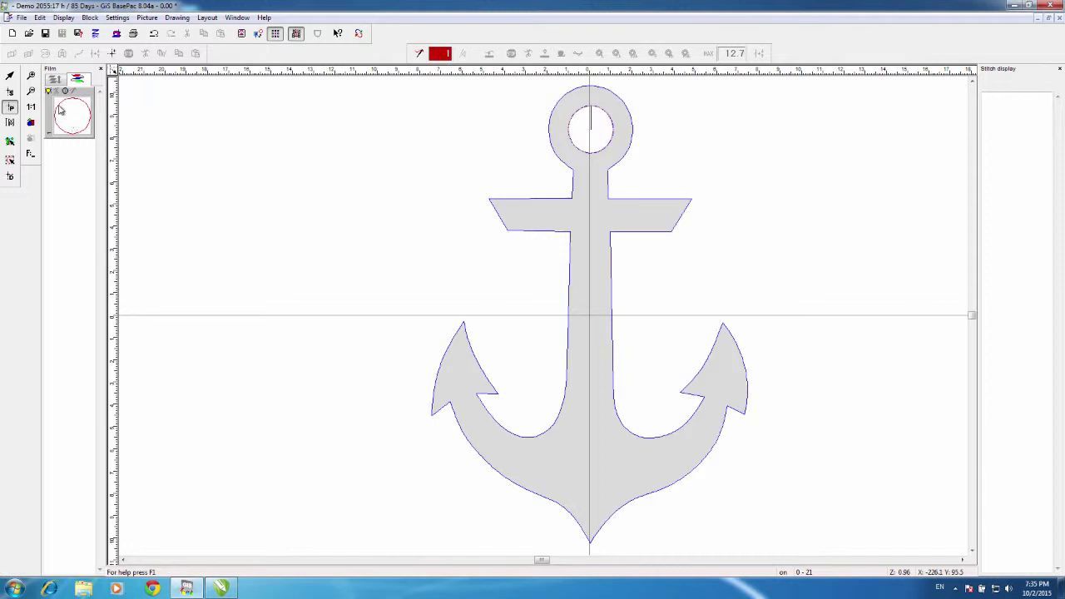
{"action": "left_click", "coordinate": [109, 53]}
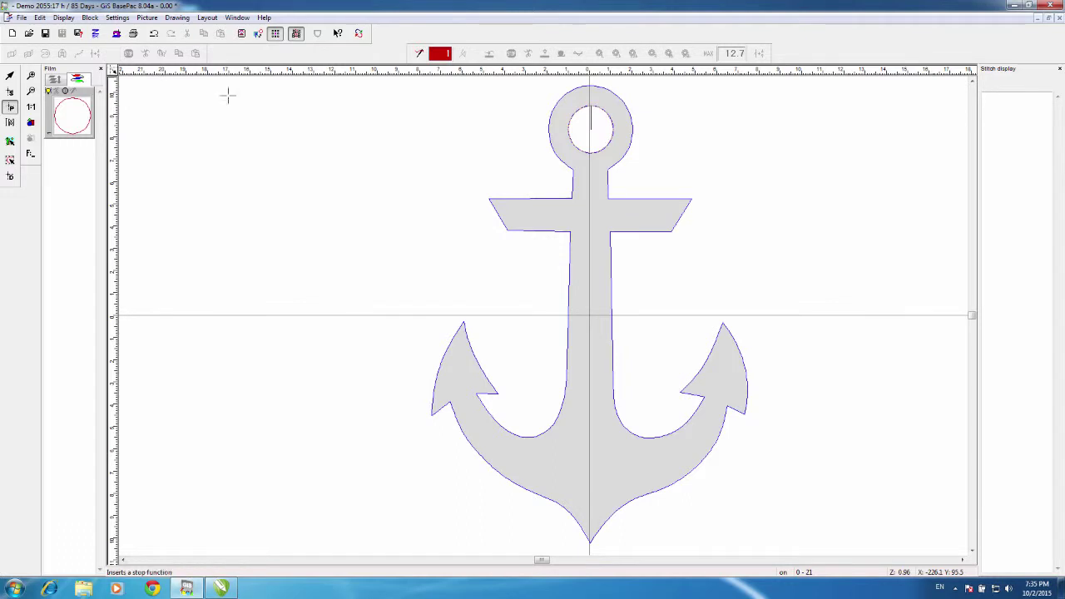
{"action": "left_click", "coordinate": [593, 113]}
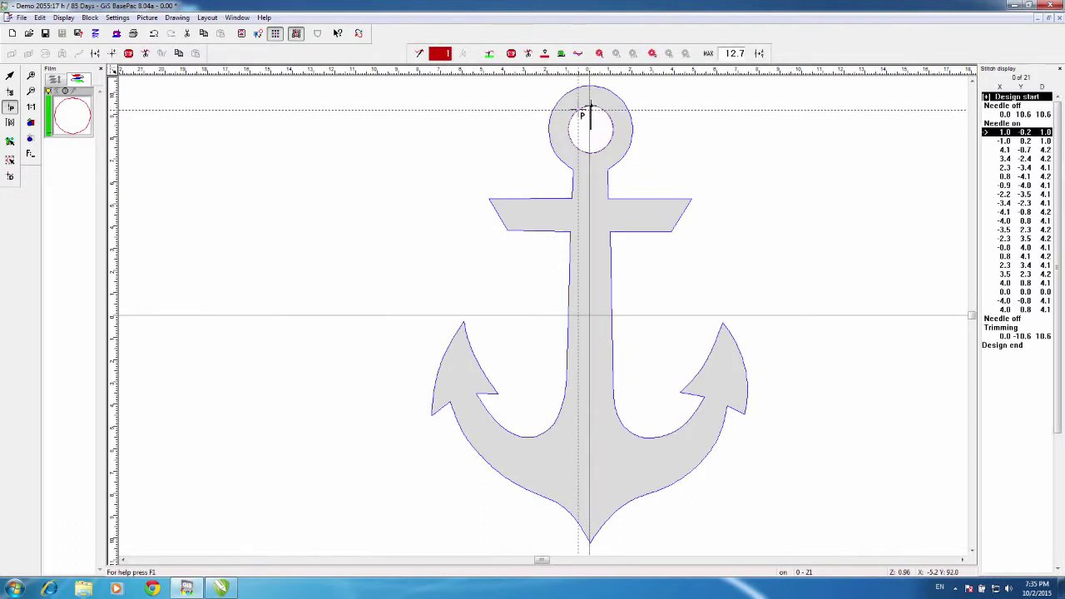
{"action": "left_click", "coordinate": [580, 111]}
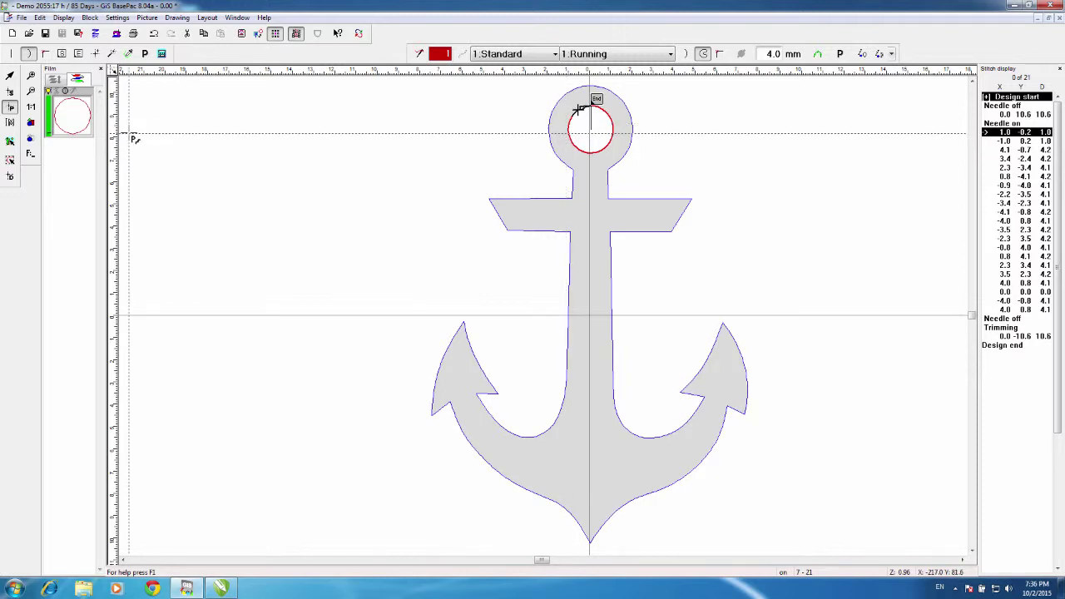
Step: Return to drawing mode and generate a running-stitch border from the anchor's outer contour with automatic computed embroidery
{"action": "left_click", "coordinate": [10, 177]}
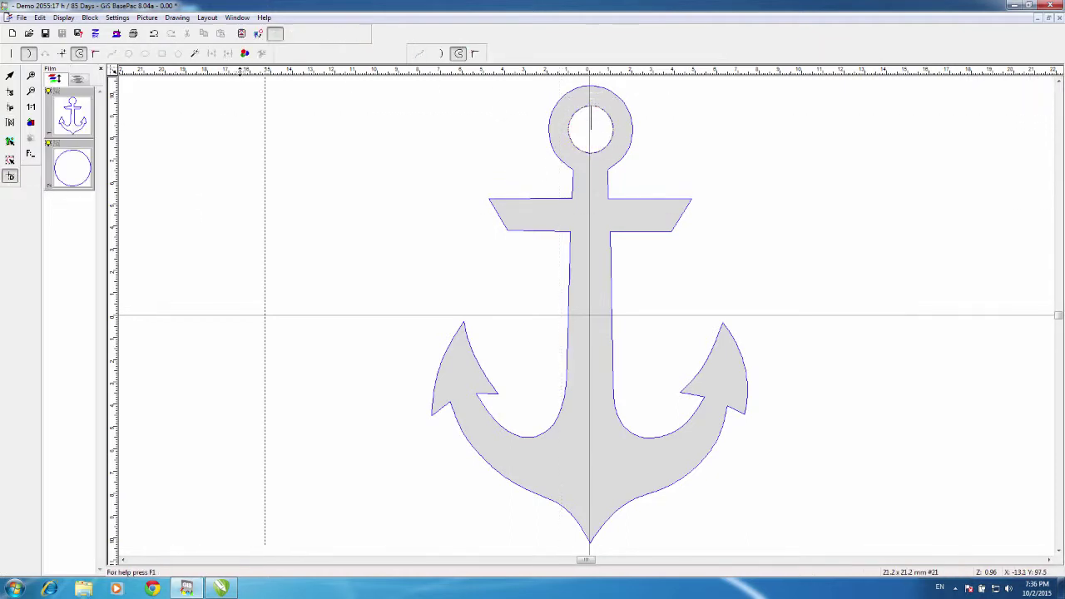
{"action": "left_click", "coordinate": [563, 100]}
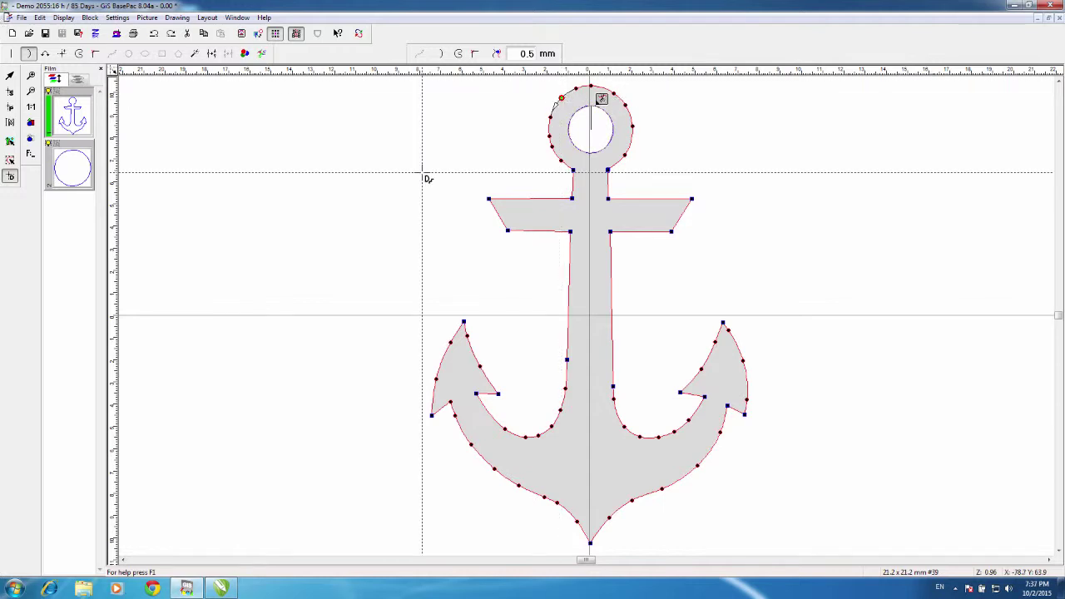
{"action": "left_click", "coordinate": [262, 55]}
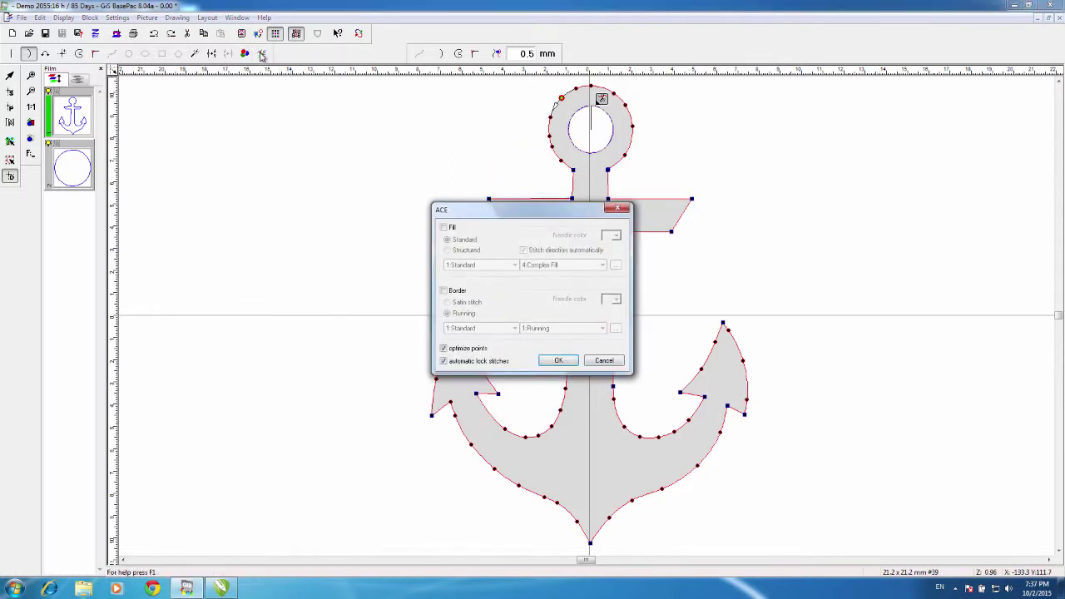
{"action": "left_click", "coordinate": [453, 293]}
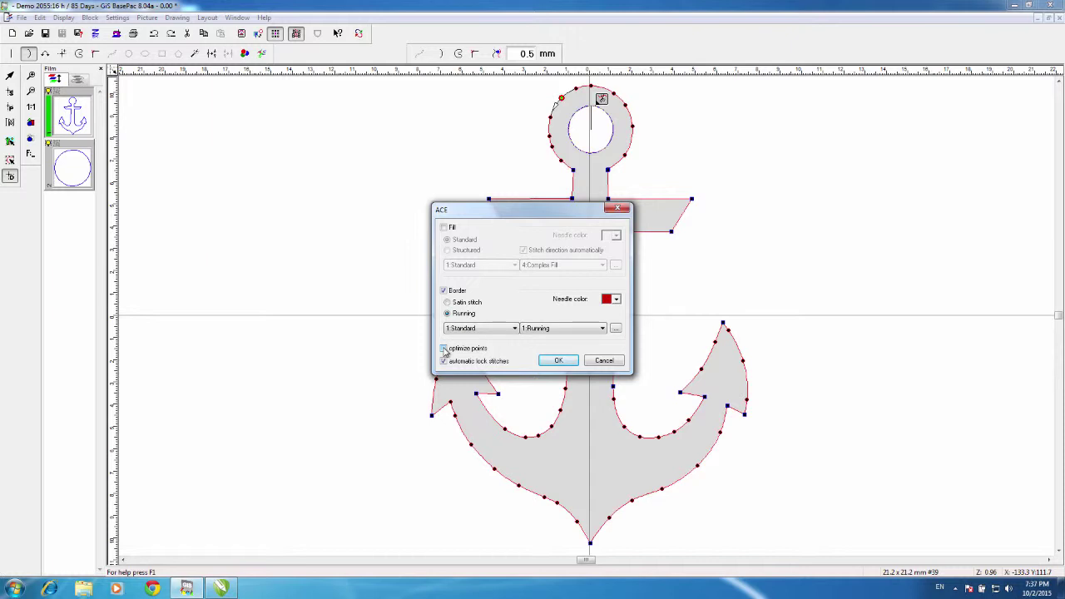
{"action": "left_click", "coordinate": [555, 361]}
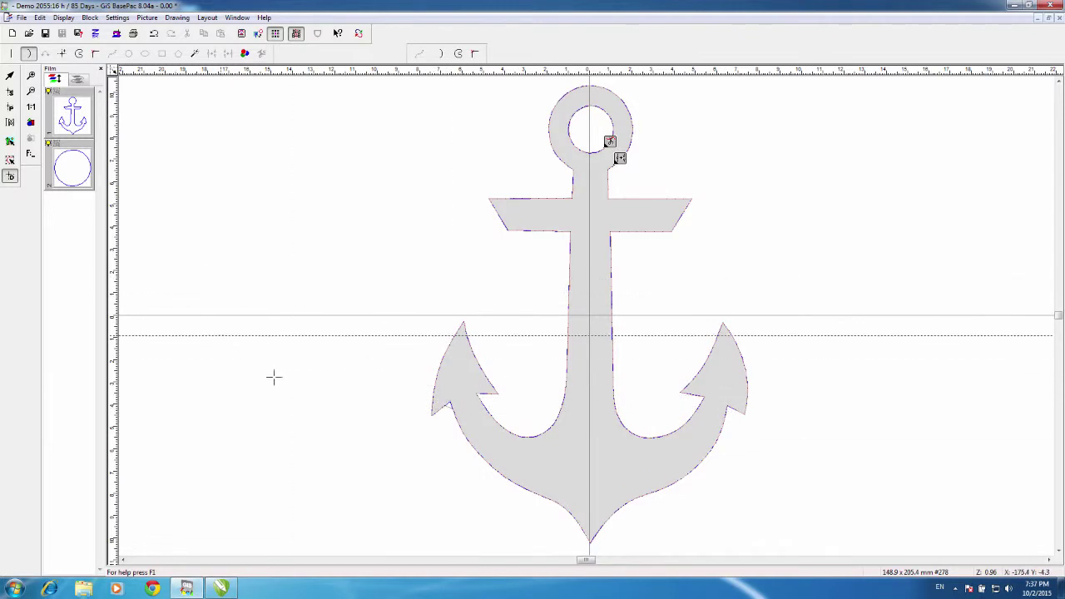
Step: In Coordinate mode, set the stitch length of the outer contour's running-stitch block to 2 mm
{"action": "left_click", "coordinate": [10, 109]}
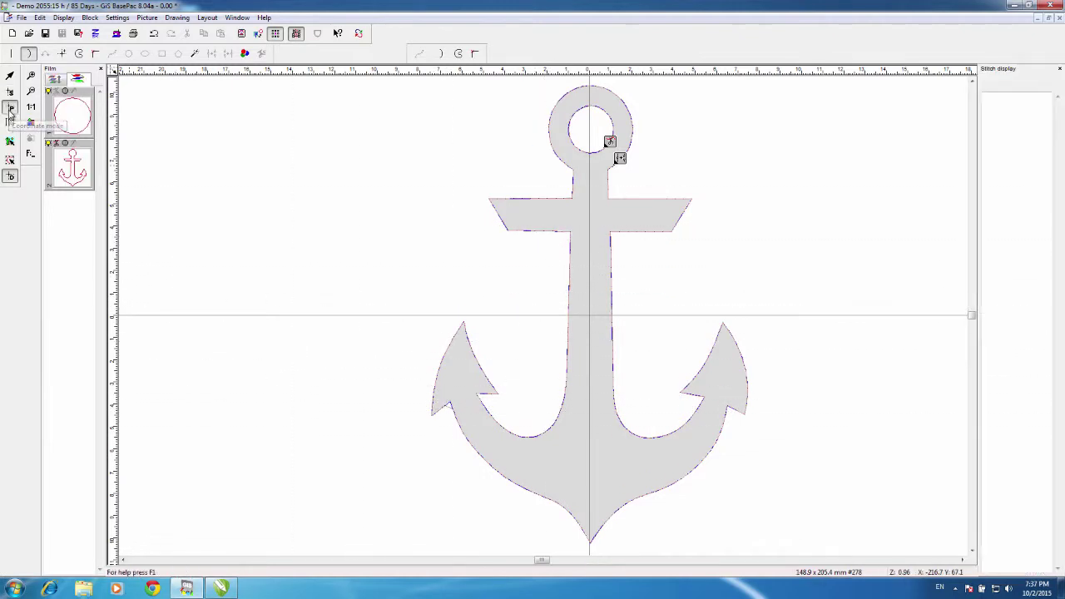
{"action": "left_click", "coordinate": [617, 159]}
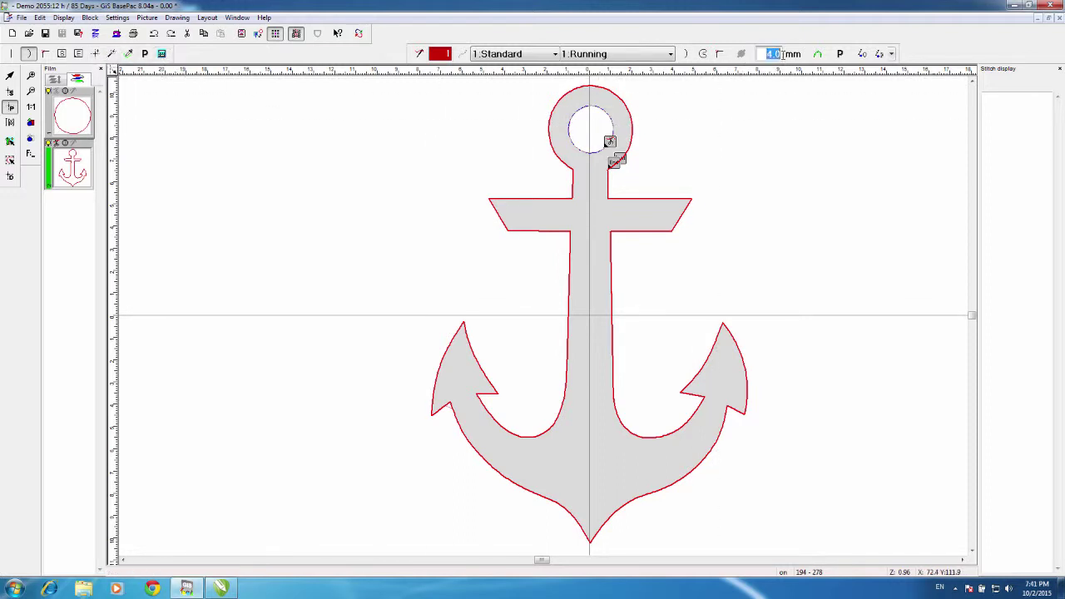
{"action": "left_click_drag", "start_coordinate": [766, 53], "coordinate": [790, 53]}
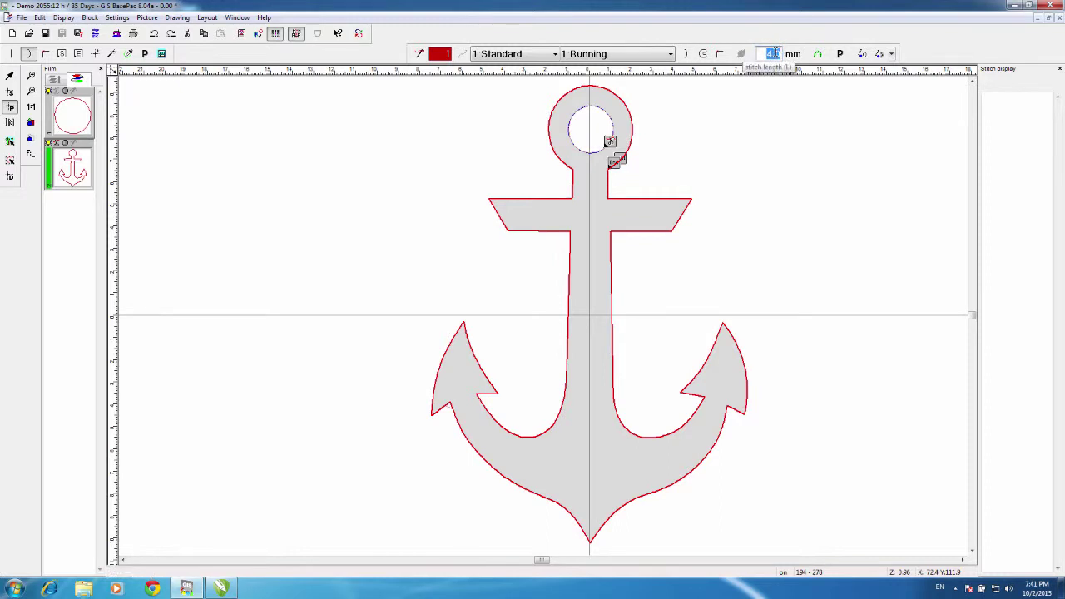
{"action": "type", "text": "2"}
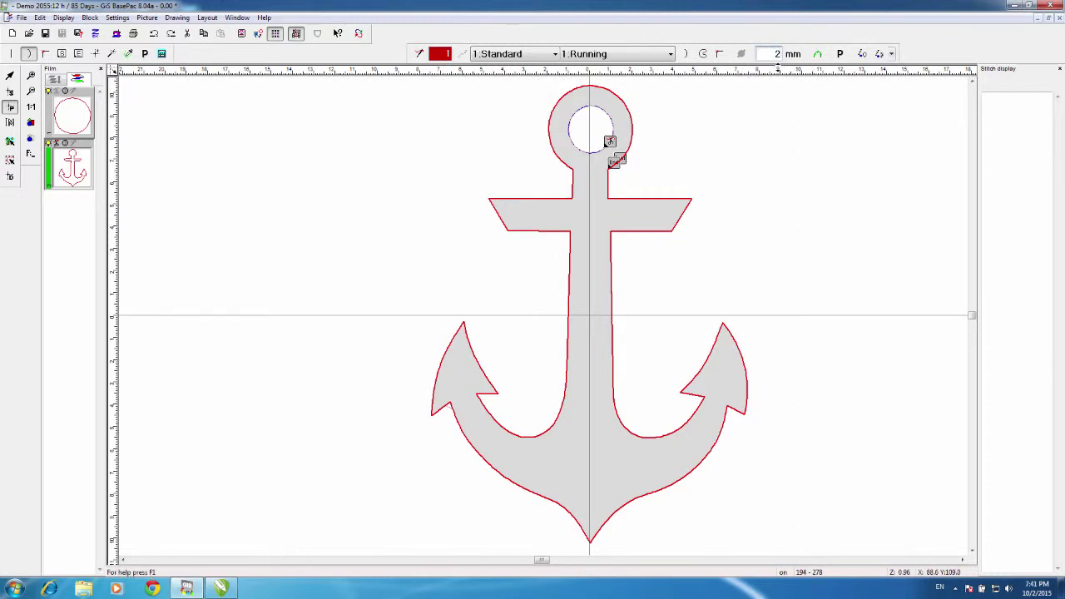
{"action": "key", "text": "Return"}
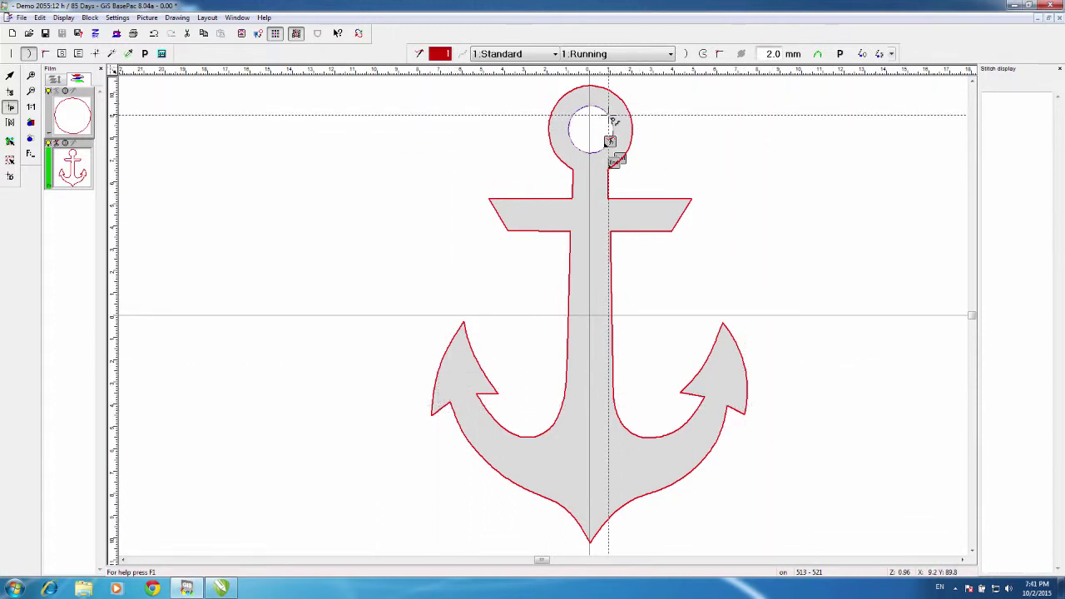
Step: Set the hole circle's running-stitch length to 2 mm and deselect the block
{"action": "left_click", "coordinate": [609, 116]}
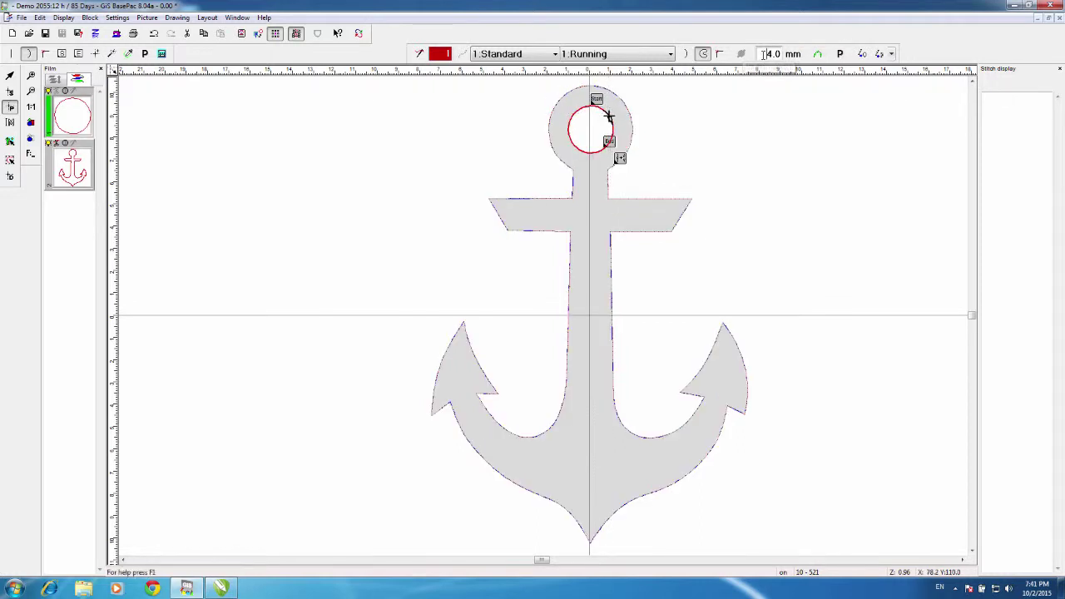
{"action": "key", "text": "Tab"}
{"action": "type", "text": "2"}
{"action": "key", "text": "Return"}
{"action": "left_click", "coordinate": [164, 54]}
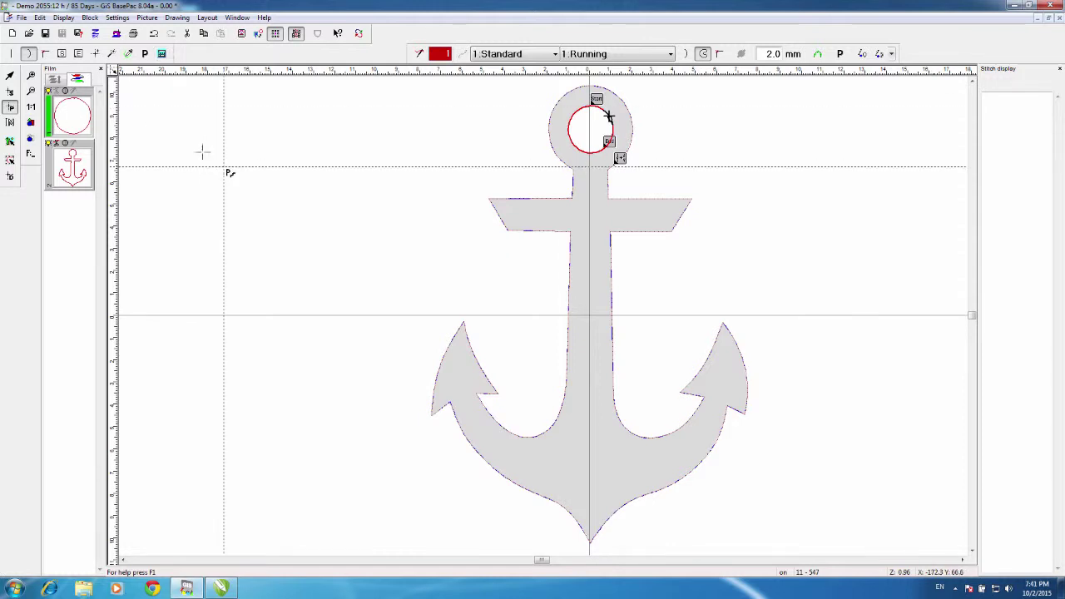
{"action": "left_click", "coordinate": [333, 148]}
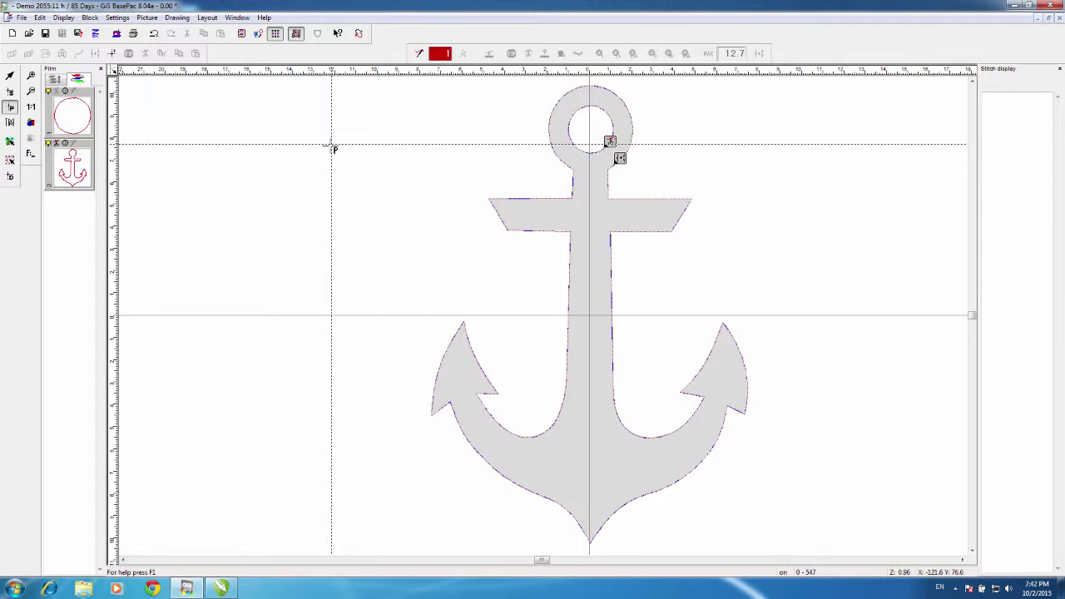
Step: In drawing mode, create a parallel copy of the hole circle offset outward by 0.5 mm
{"action": "left_click", "coordinate": [81, 131]}
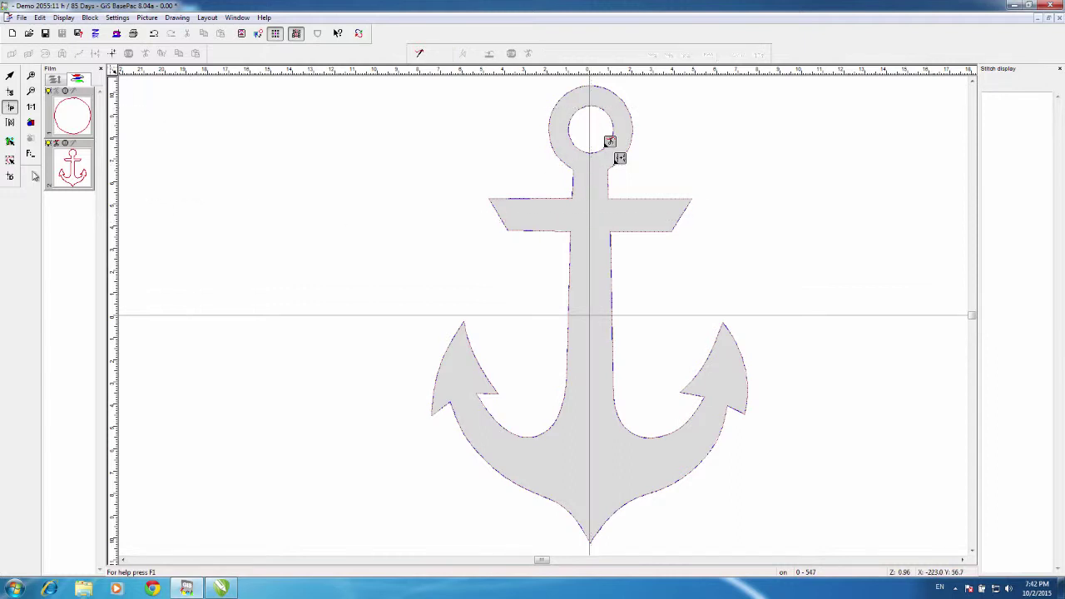
{"action": "left_click", "coordinate": [11, 178]}
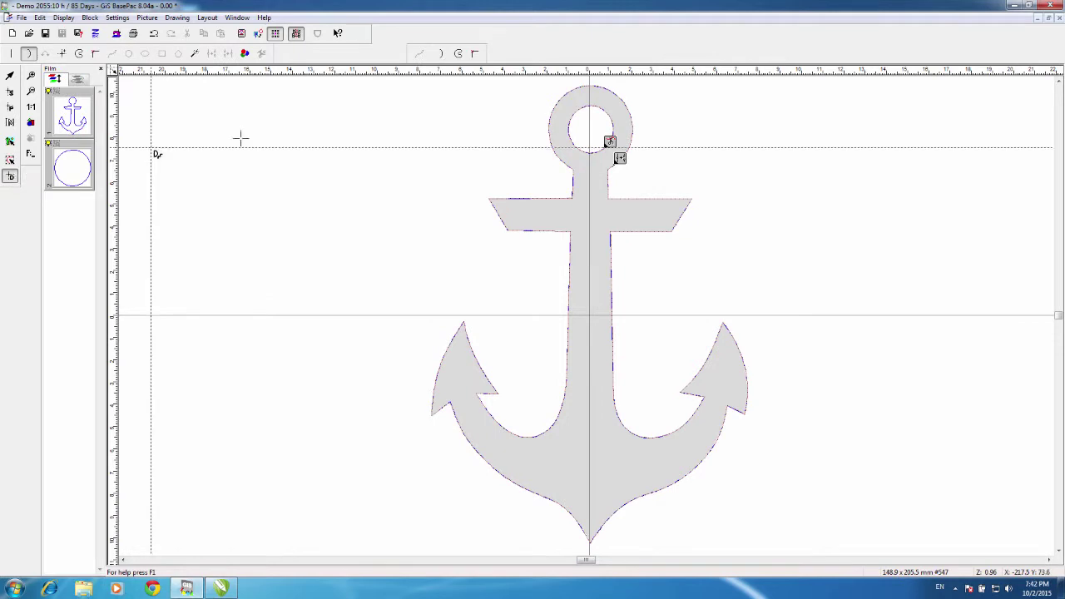
{"action": "left_click", "coordinate": [598, 109]}
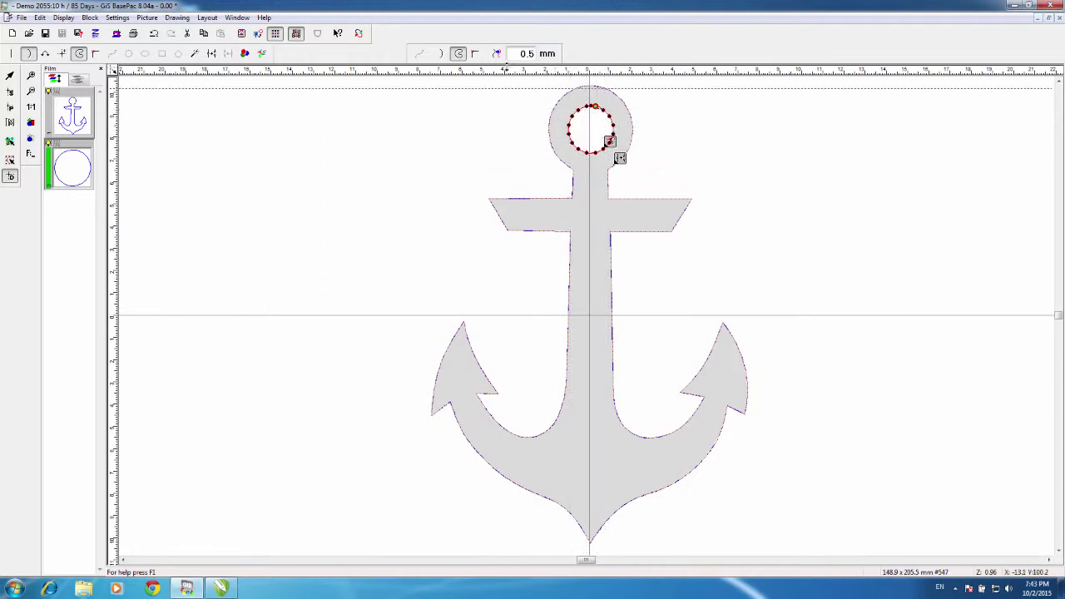
{"action": "left_click", "coordinate": [31, 141]}
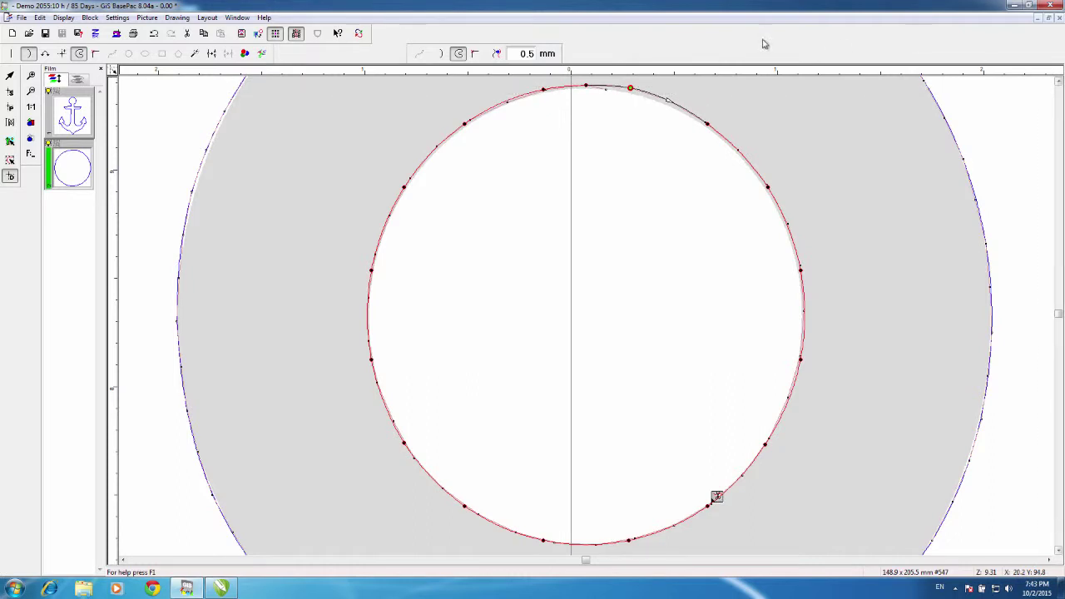
{"action": "left_click", "coordinate": [497, 55]}
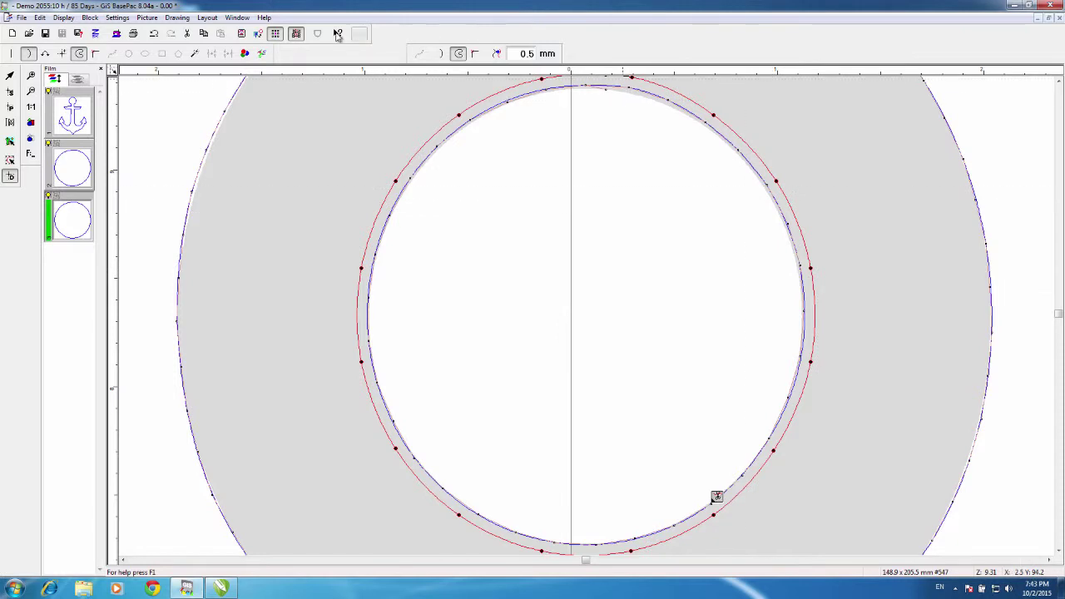
Step: Generate a running-stitch border from the offset hole circle with automatic computed embroidery
{"action": "left_click", "coordinate": [265, 54]}
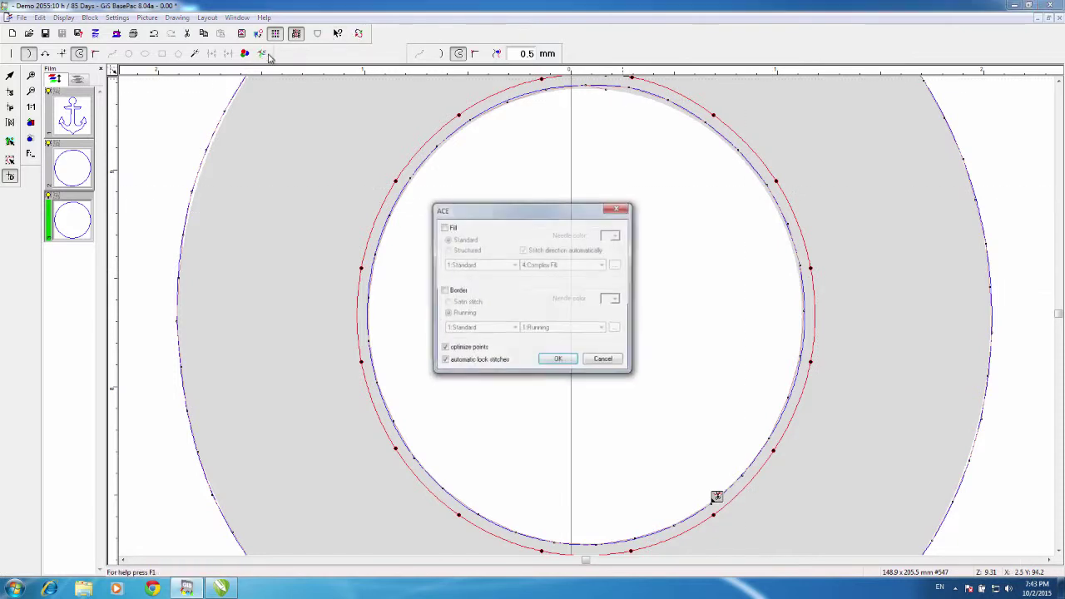
{"action": "left_click", "coordinate": [444, 291]}
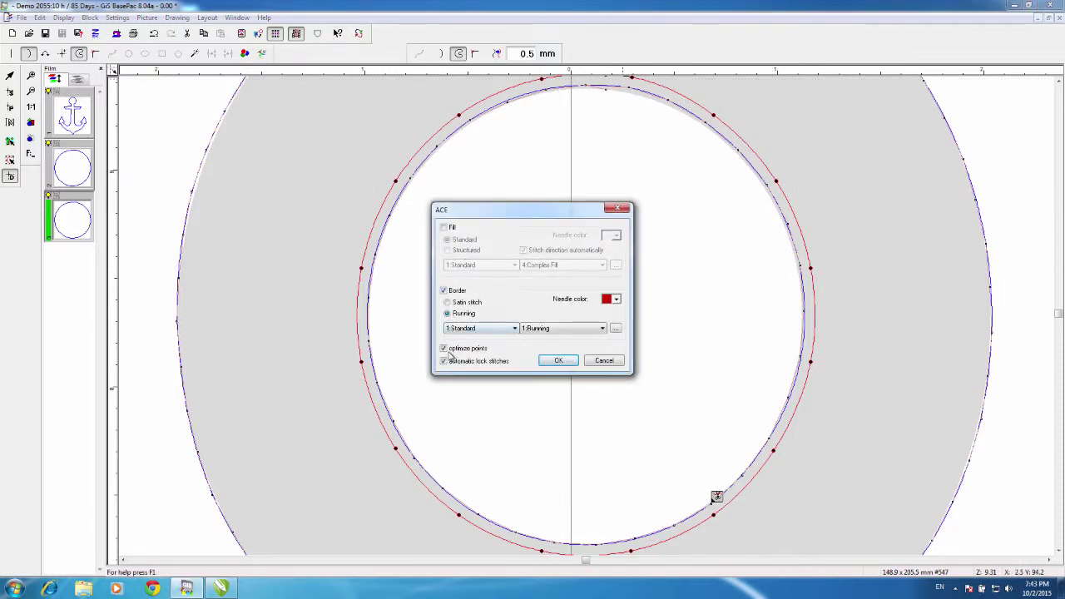
{"action": "left_click", "coordinate": [445, 349]}
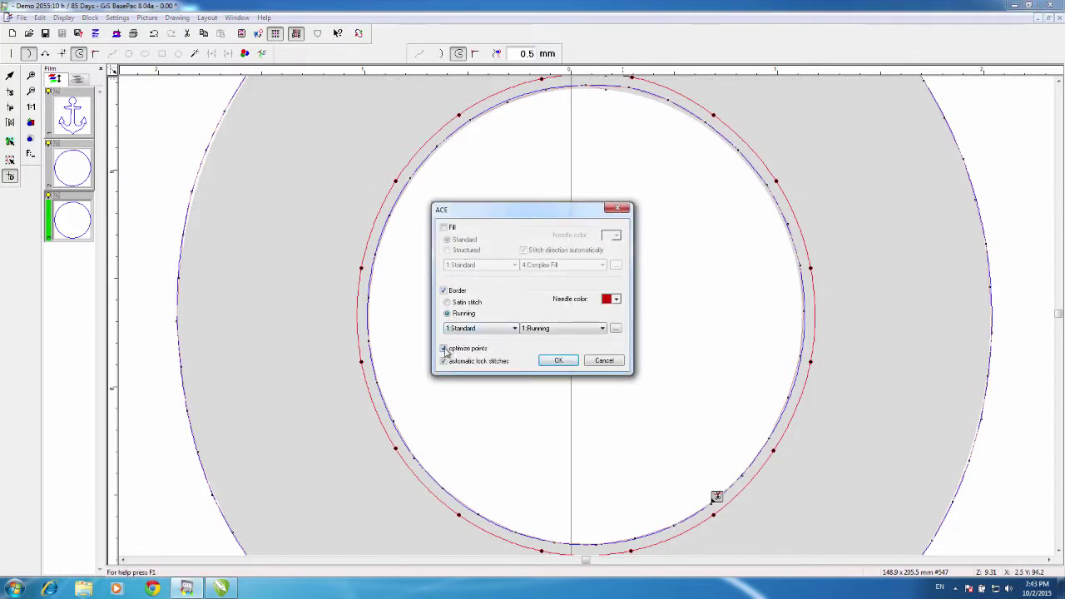
{"action": "left_click", "coordinate": [558, 360]}
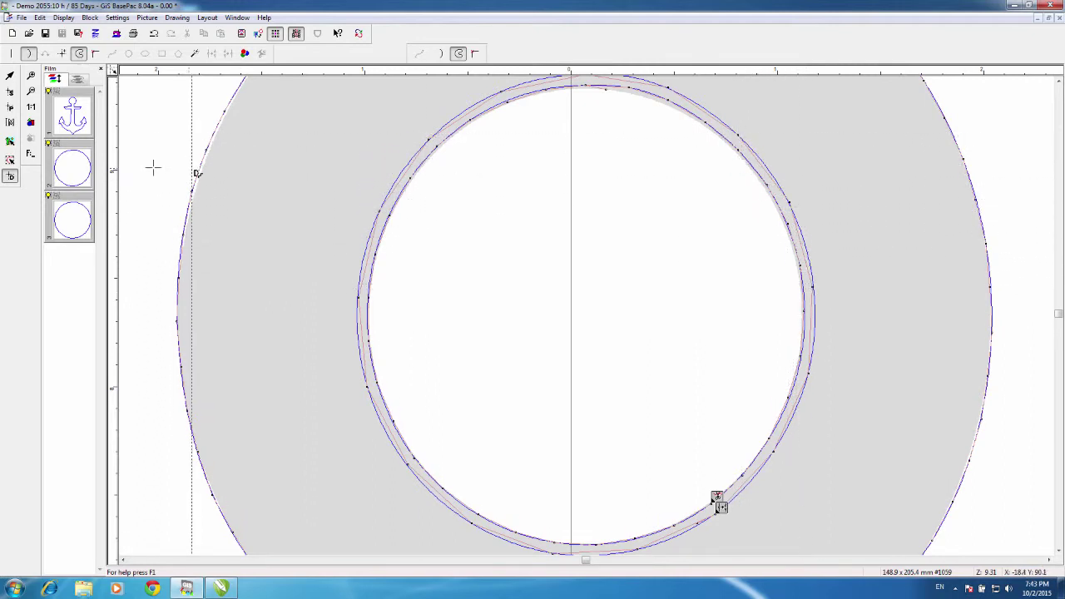
Step: In Coordinate mode, set the offset circle's running-stitch length to 2 mm and regenerate its stitches
{"action": "left_click", "coordinate": [10, 107]}
{"action": "left_click", "coordinate": [713, 113]}
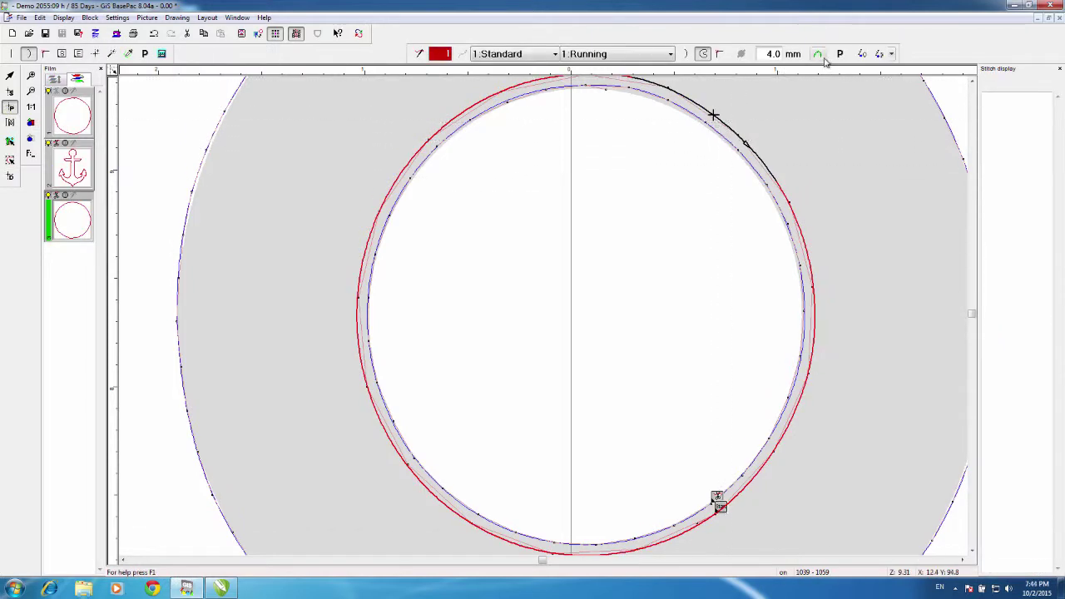
{"action": "left_click_drag", "start_coordinate": [777, 53], "coordinate": [805, 53]}
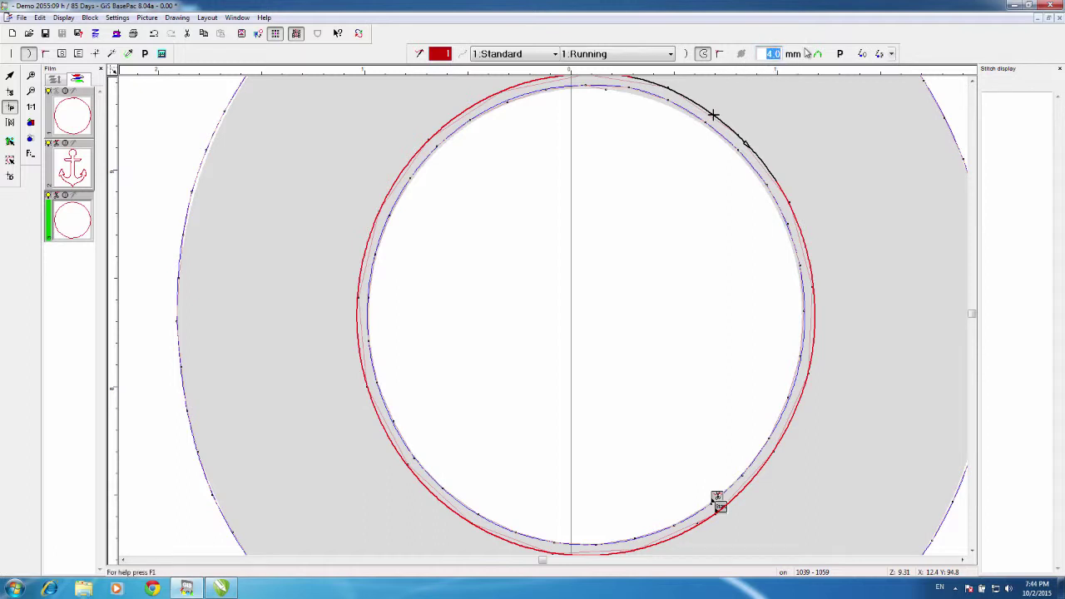
{"action": "type", "text": "2"}
{"action": "key", "text": "Return"}
{"action": "left_click", "coordinate": [163, 55]}
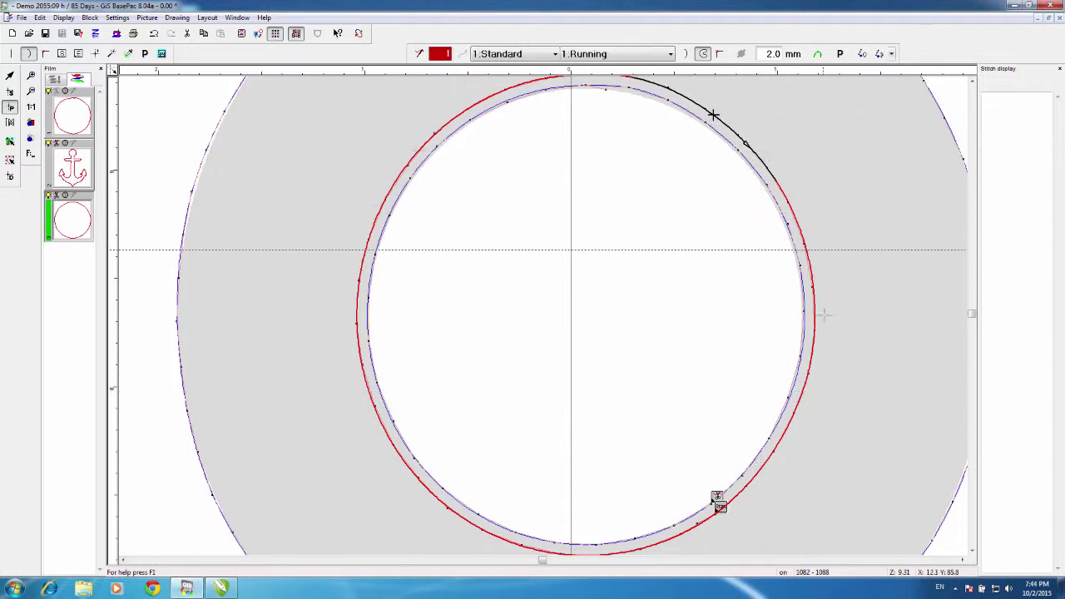
Step: Change the offset circle's stitch type to Swing & Shift and regenerate its stitches
{"action": "left_click", "coordinate": [613, 57]}
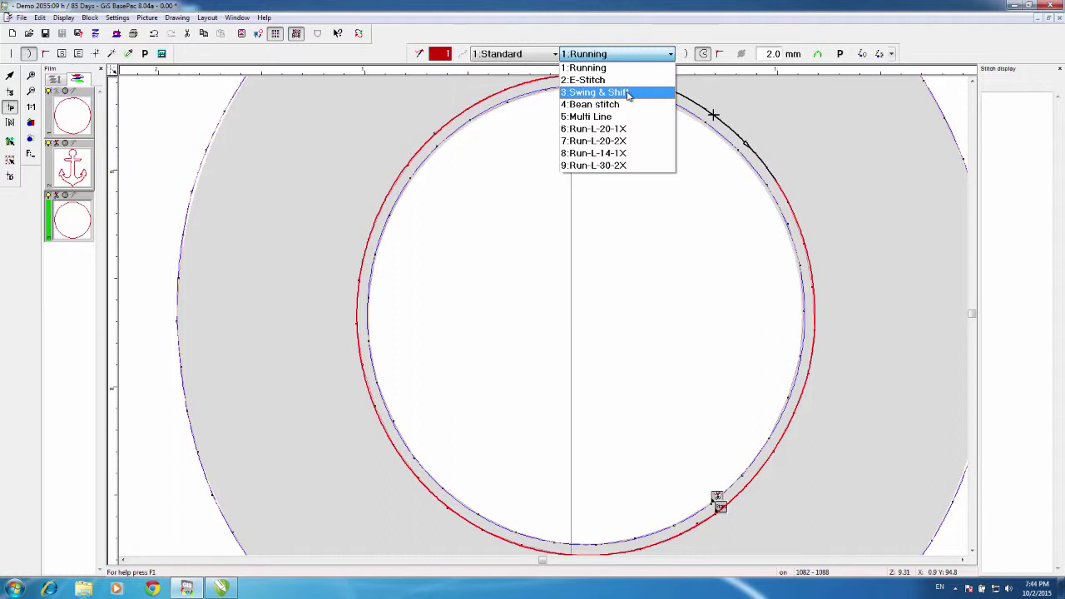
{"action": "left_click", "coordinate": [628, 93]}
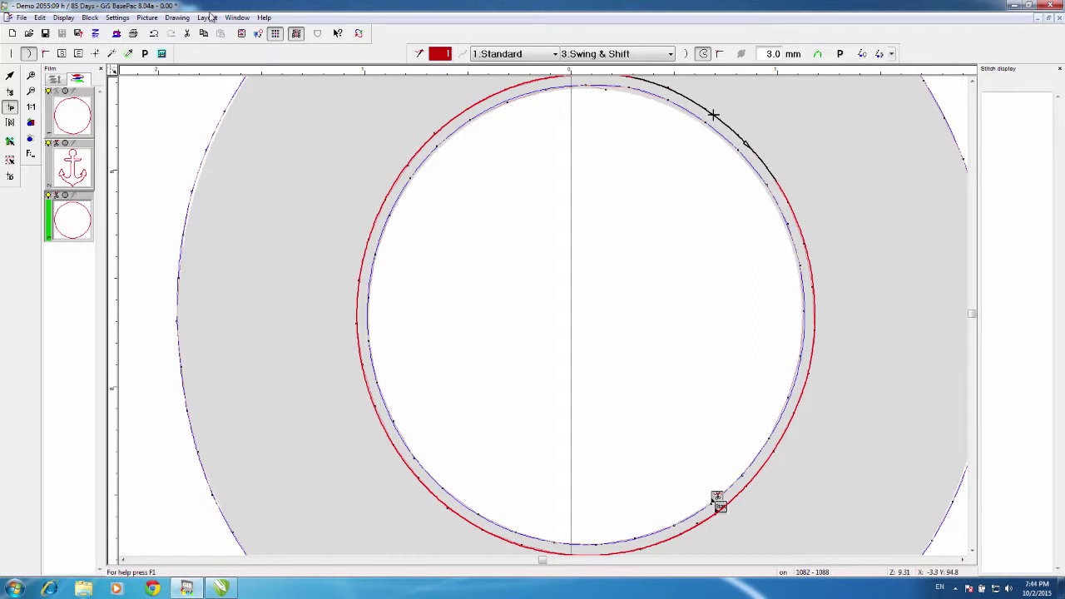
{"action": "left_click", "coordinate": [163, 55]}
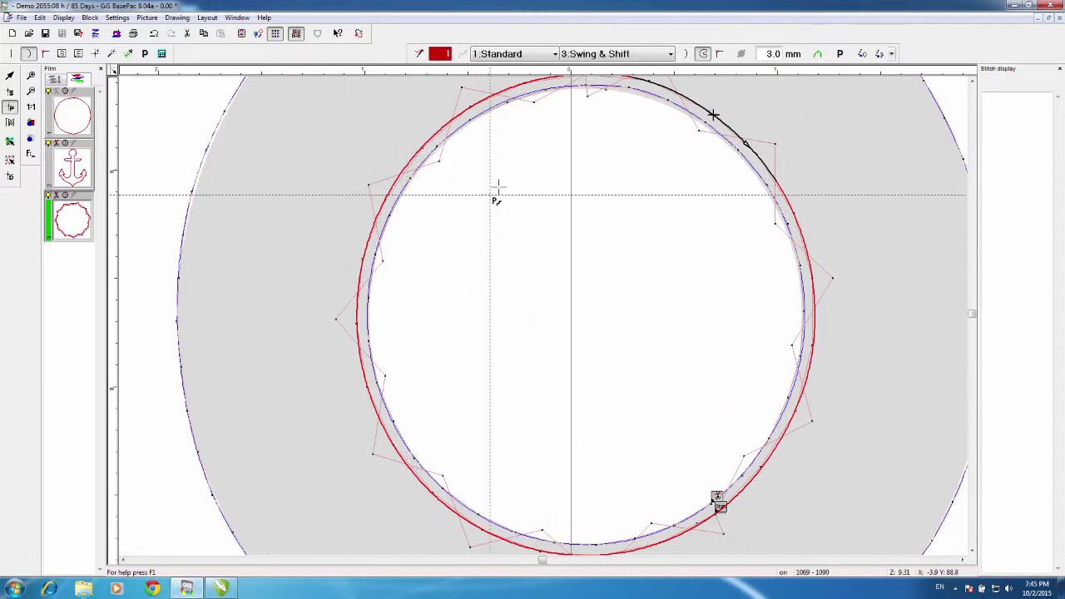
Step: Set the second Swing & Shift value of the offset circle's block to 0.5 mm and regenerate the stitches
{"action": "left_click", "coordinate": [841, 53]}
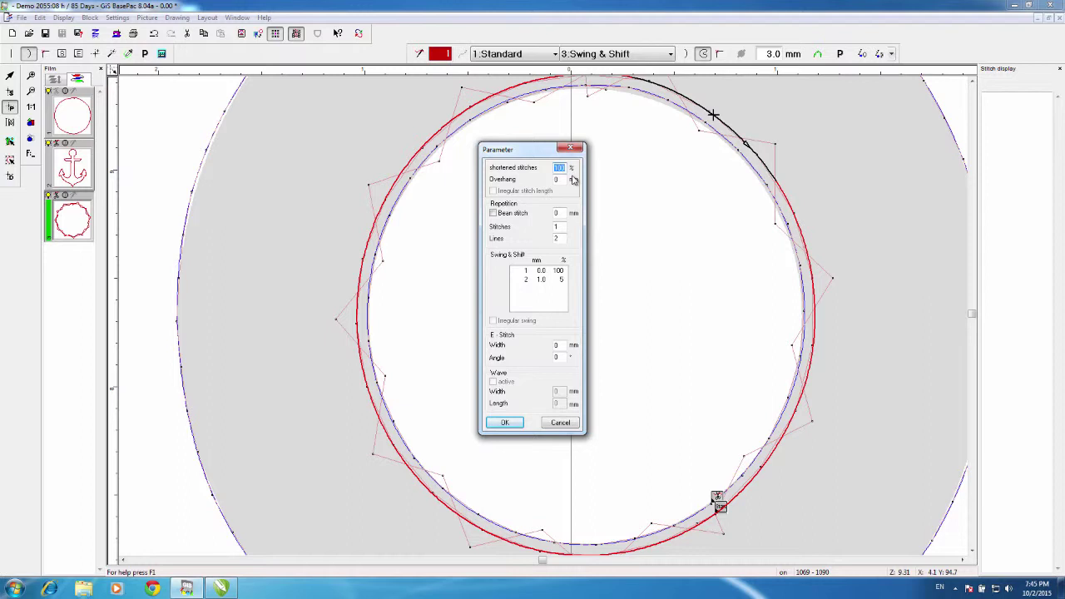
{"action": "left_click", "coordinate": [544, 281]}
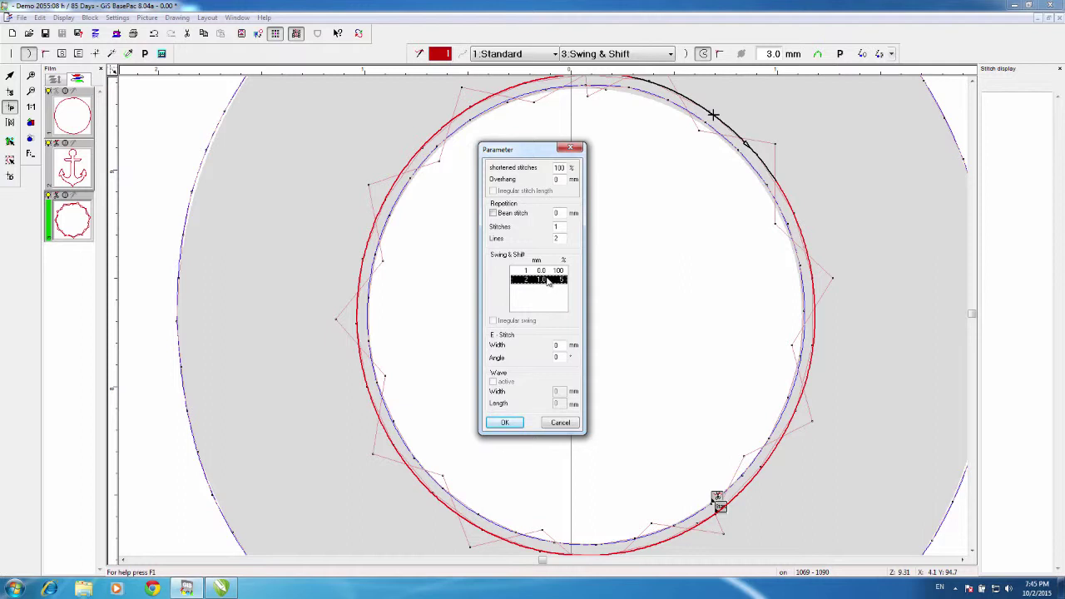
{"action": "left_click", "coordinate": [546, 281]}
{"action": "type", "text": "1.5"}
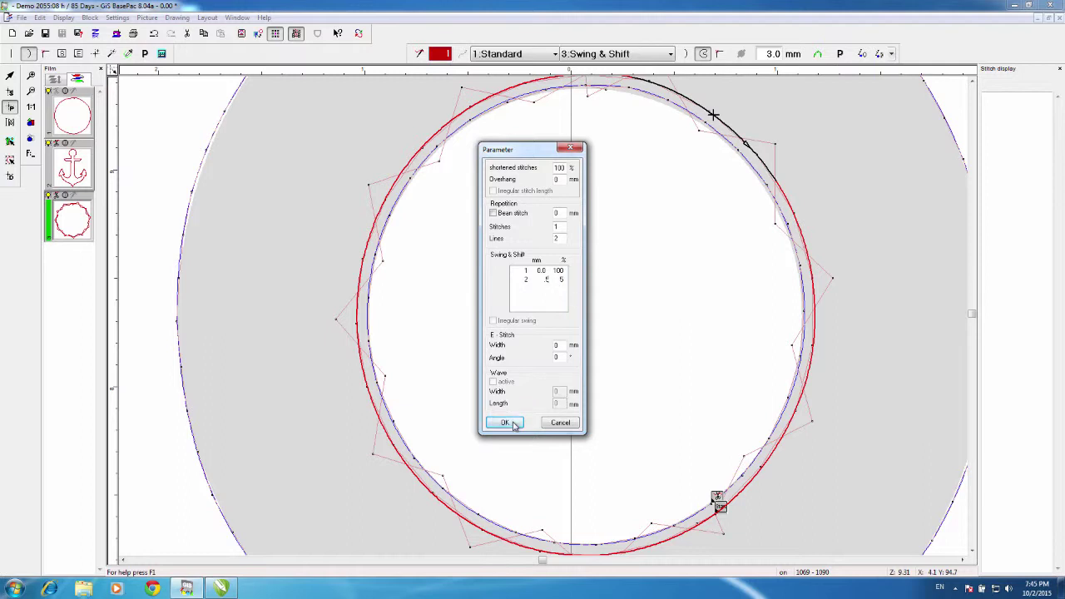
{"action": "left_click", "coordinate": [514, 425]}
{"action": "left_click", "coordinate": [514, 425]}
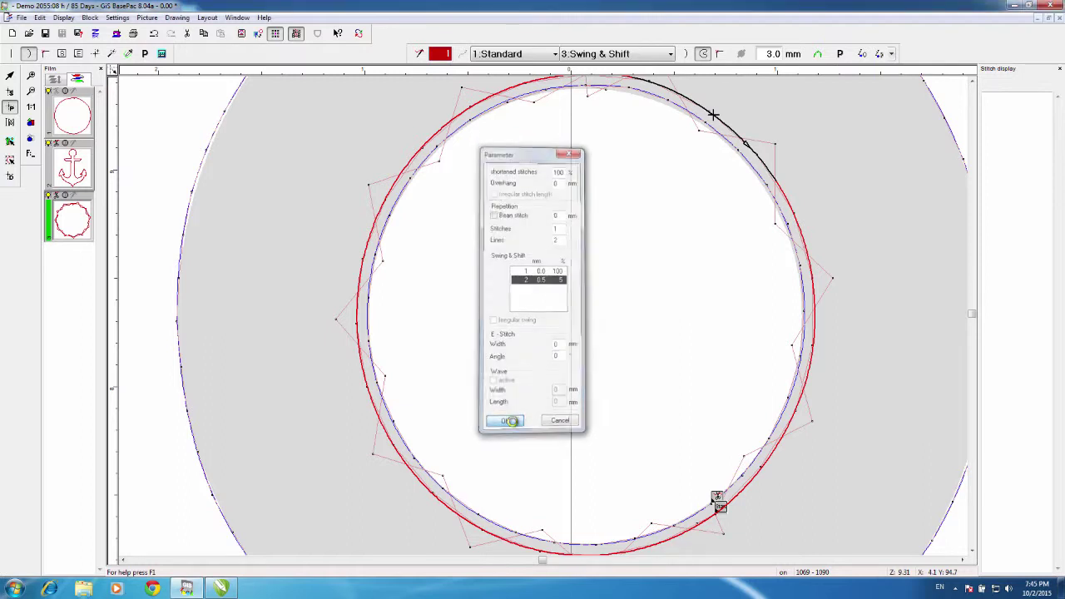
{"action": "left_click", "coordinate": [161, 53]}
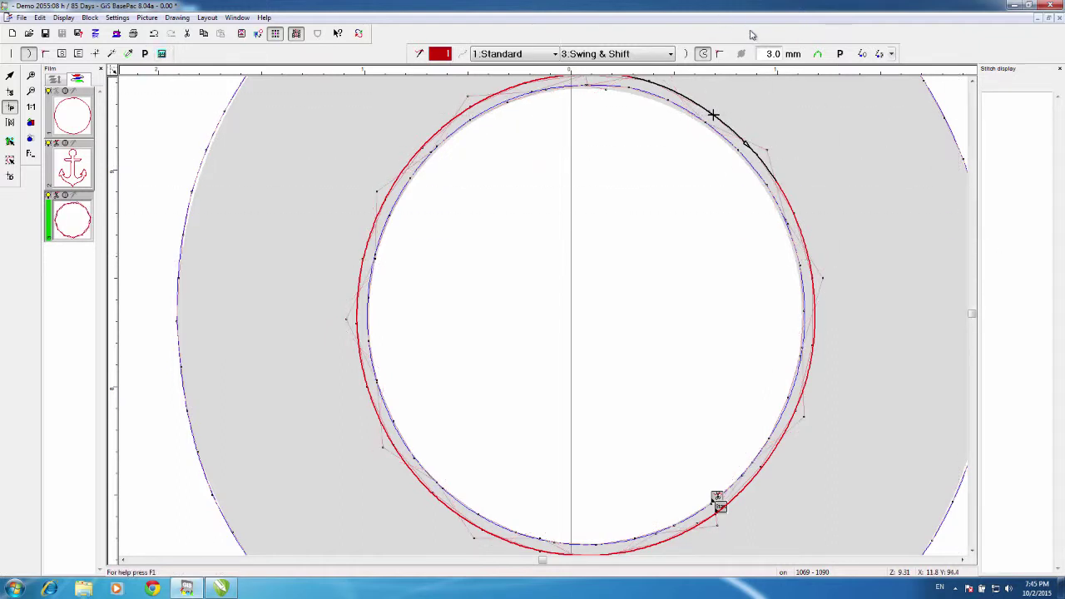
Step: Set the Swing & Shift stitch length of the offset circle to 2 mm and regenerate its stitches
{"action": "double_click", "coordinate": [767, 53]}
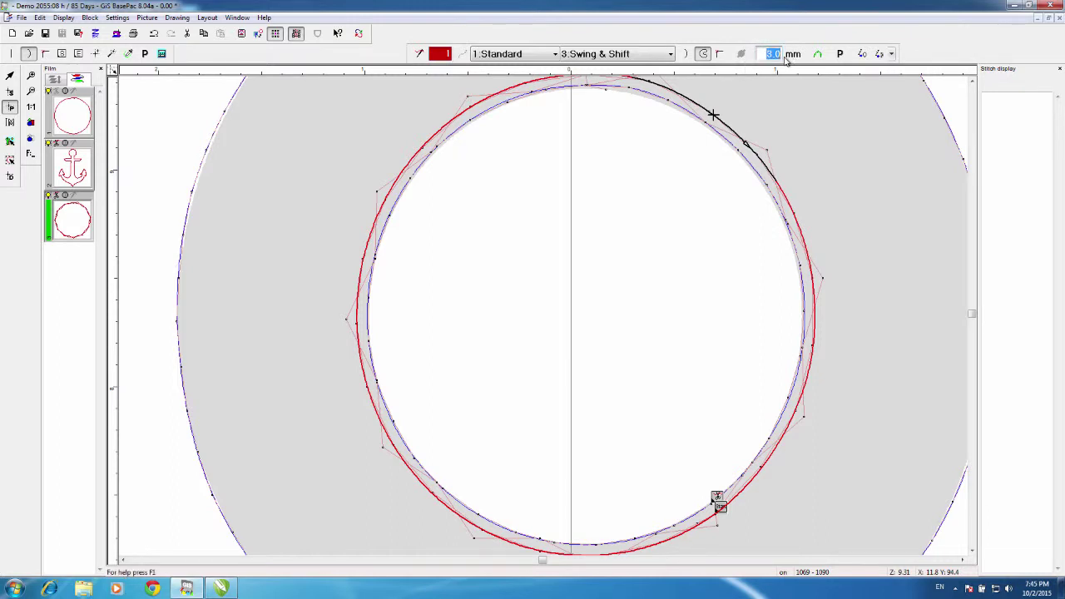
{"action": "type", "text": "2"}
{"action": "key", "text": "Return"}
{"action": "left_click", "coordinate": [163, 54]}
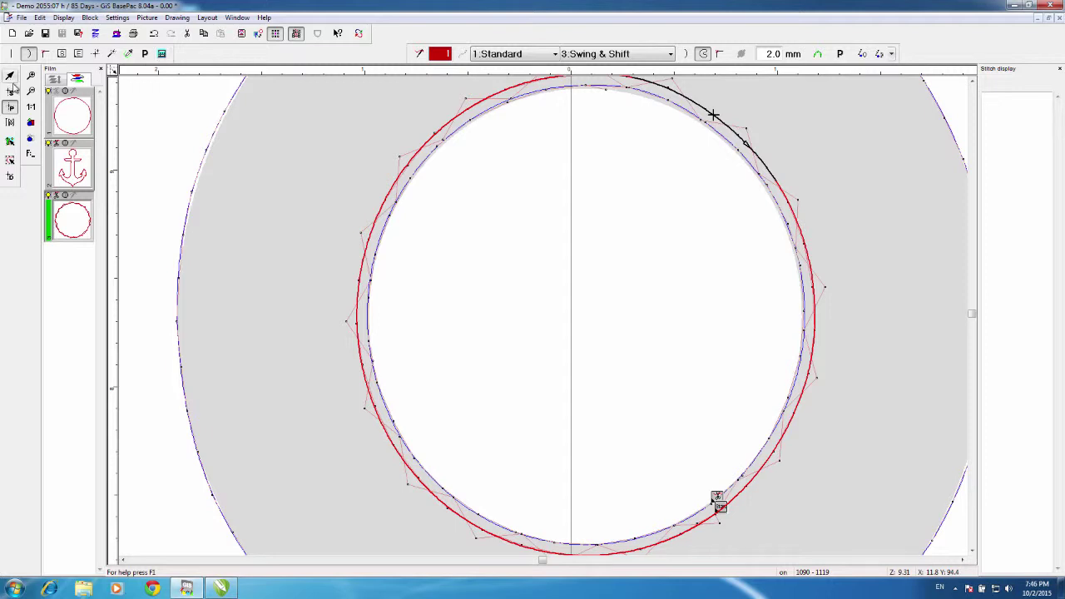
Step: Deselect the offset circle's block, add a stop function to it and show the whole anchor
{"action": "left_click", "coordinate": [191, 127]}
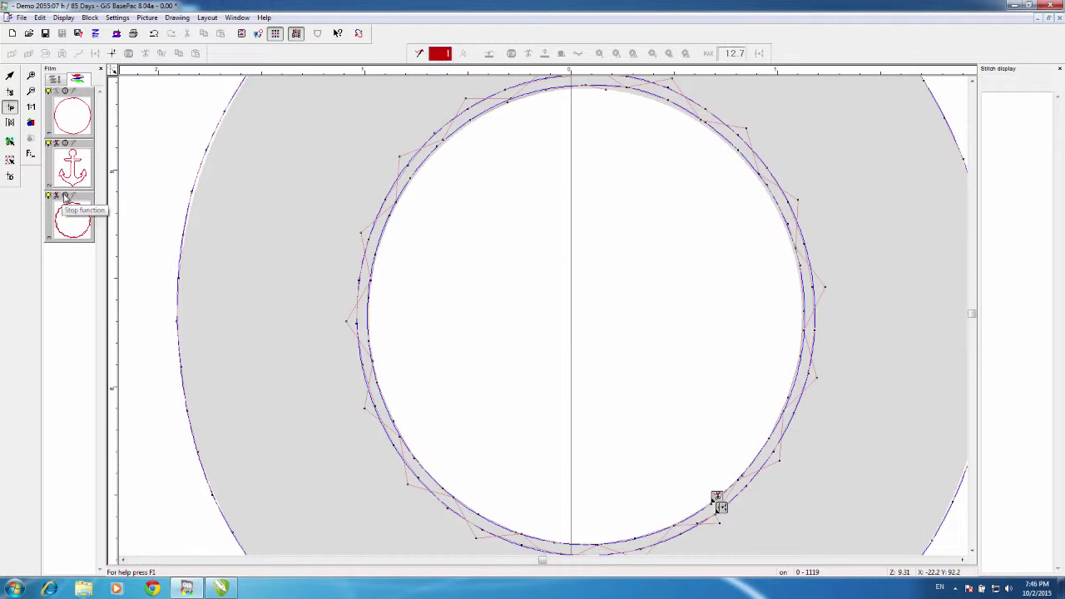
{"action": "left_click", "coordinate": [66, 196]}
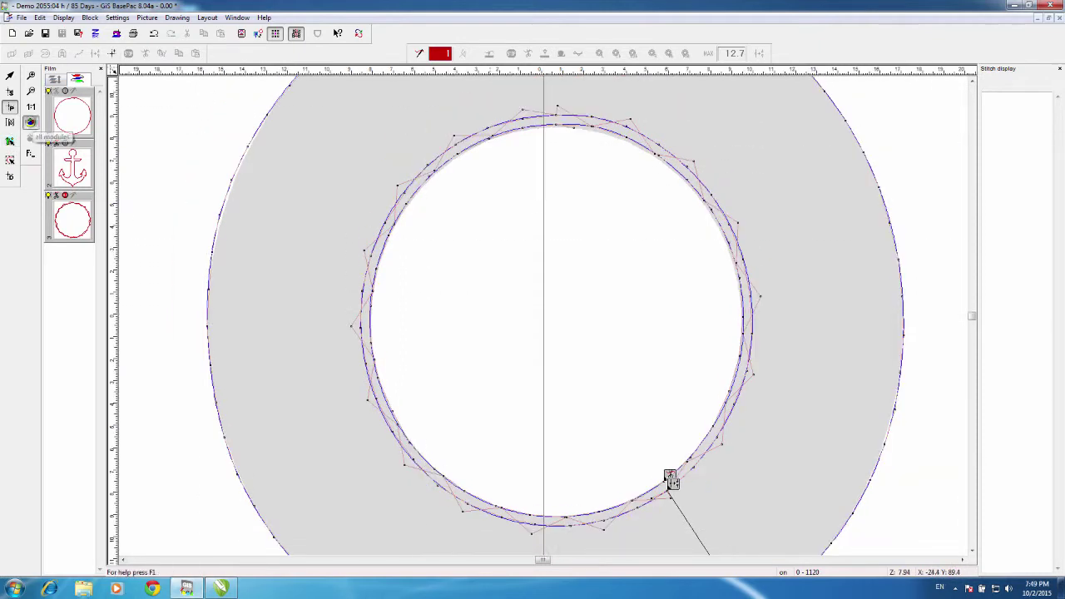
{"action": "left_click", "coordinate": [31, 123]}
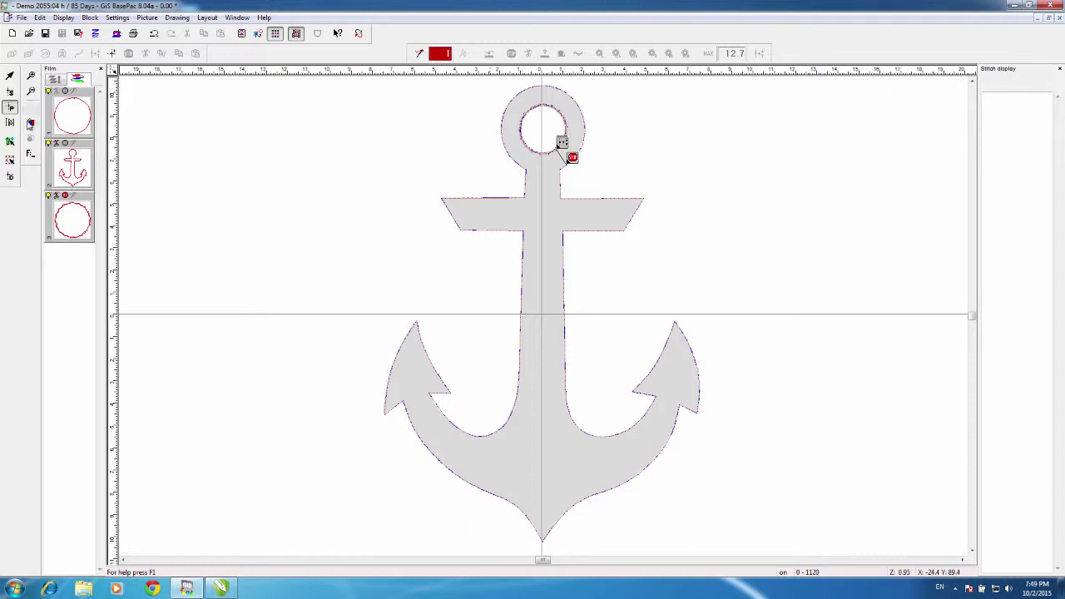
Step: Return to drawing mode and select the anchor's outer contour
{"action": "left_click", "coordinate": [10, 177]}
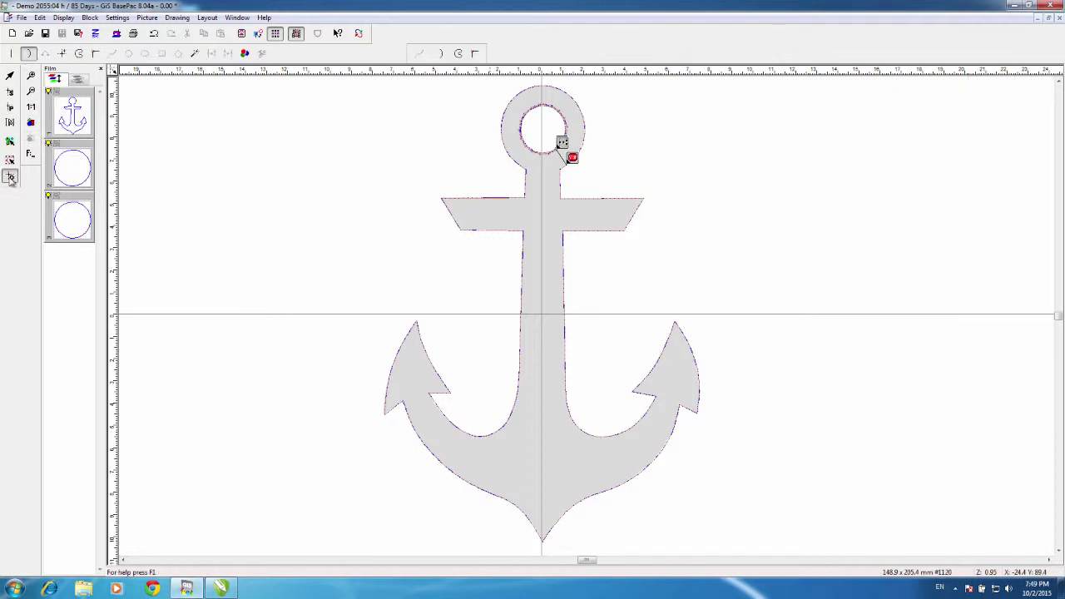
{"action": "left_click", "coordinate": [421, 342]}
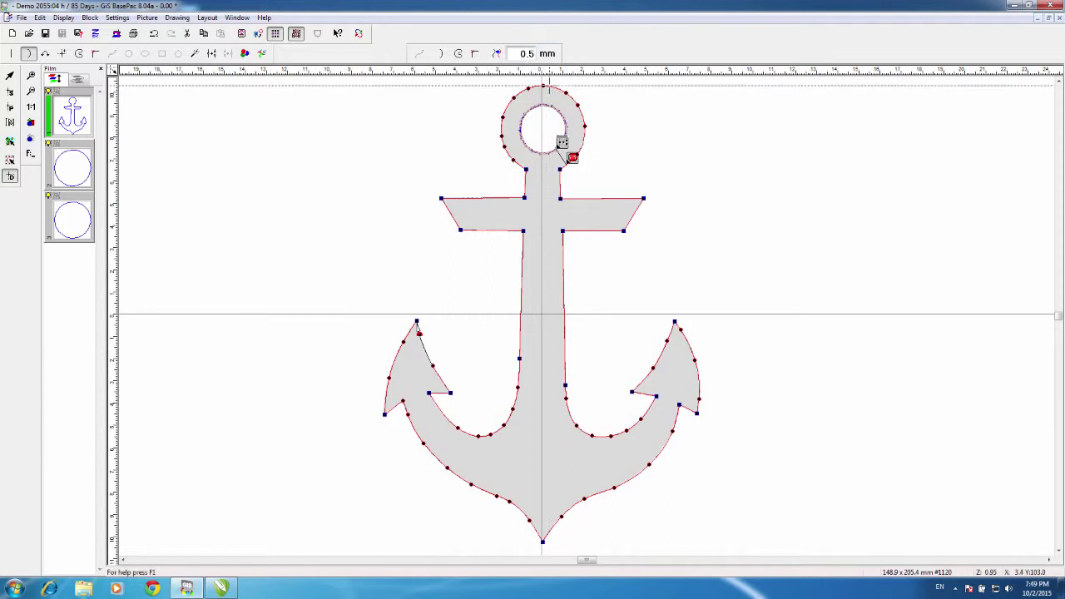
Step: Try parallel copies of the anchor's outer contour at -0.5 mm and at 0.5 mm, undoing each one
{"action": "double_click", "coordinate": [526, 53]}
{"action": "left_click", "coordinate": [533, 55]}
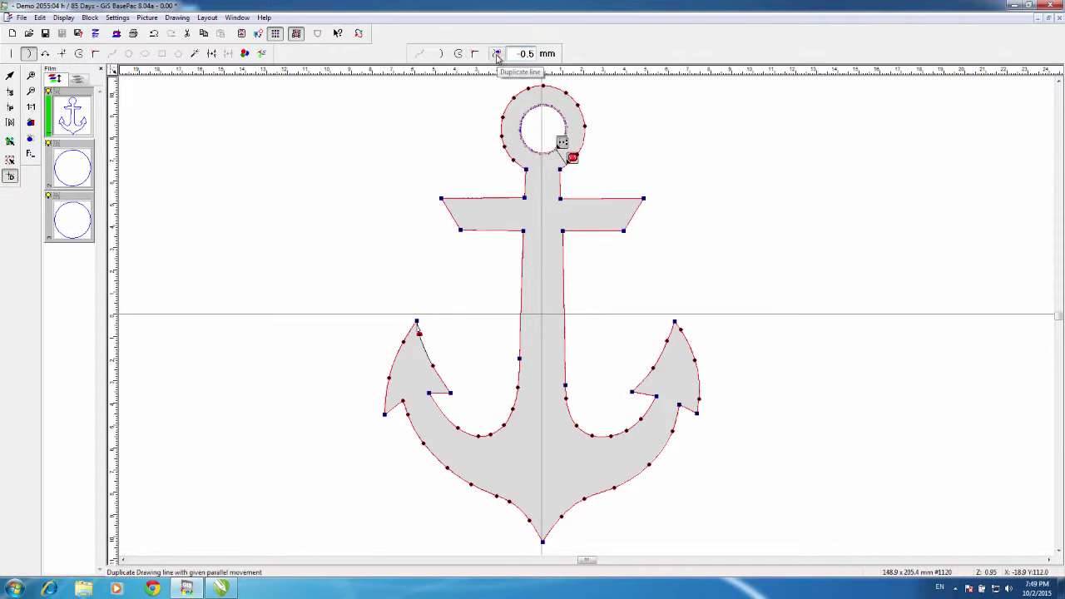
{"action": "left_click", "coordinate": [497, 54]}
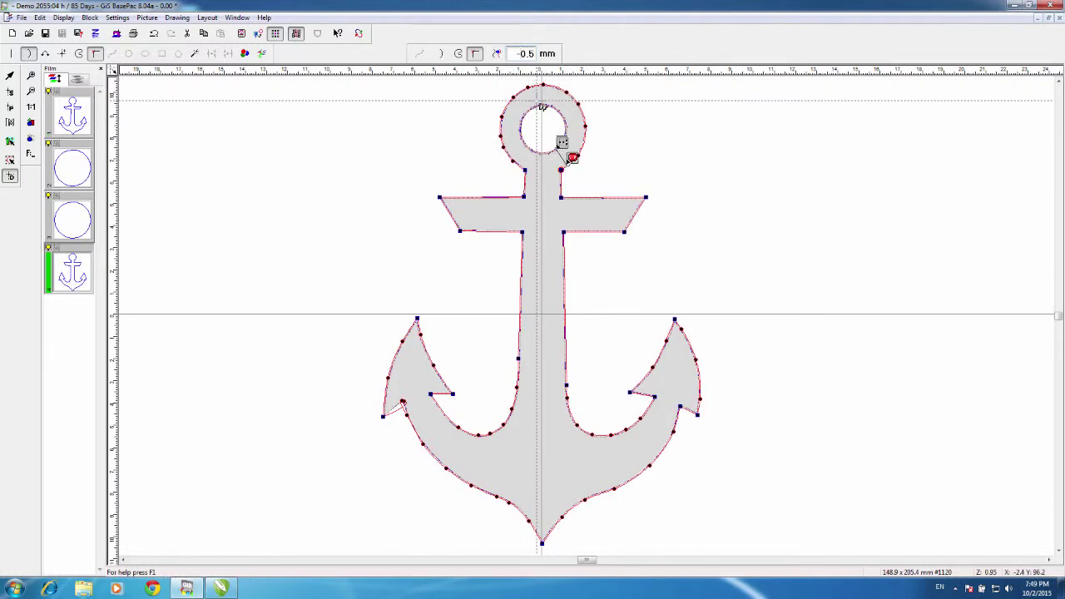
{"action": "left_click", "coordinate": [154, 35]}
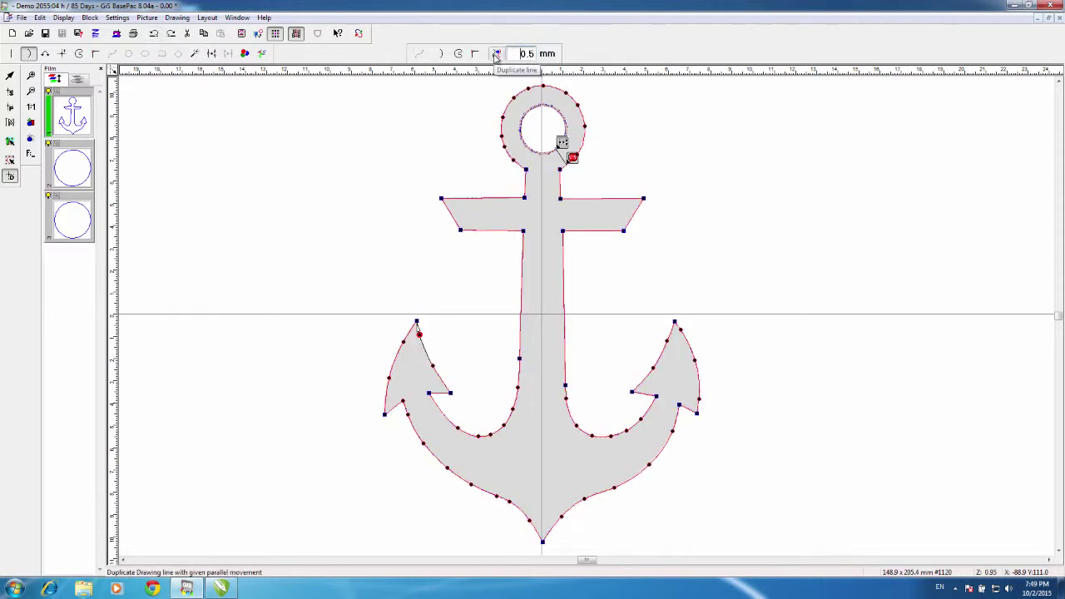
{"action": "left_click", "coordinate": [496, 55]}
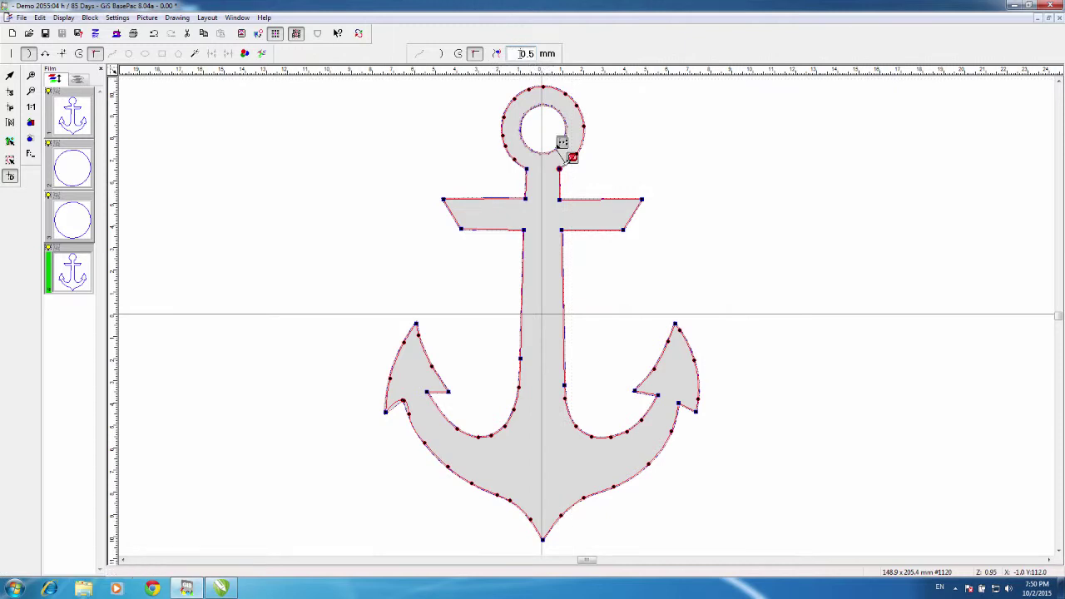
{"action": "left_click", "coordinate": [153, 34]}
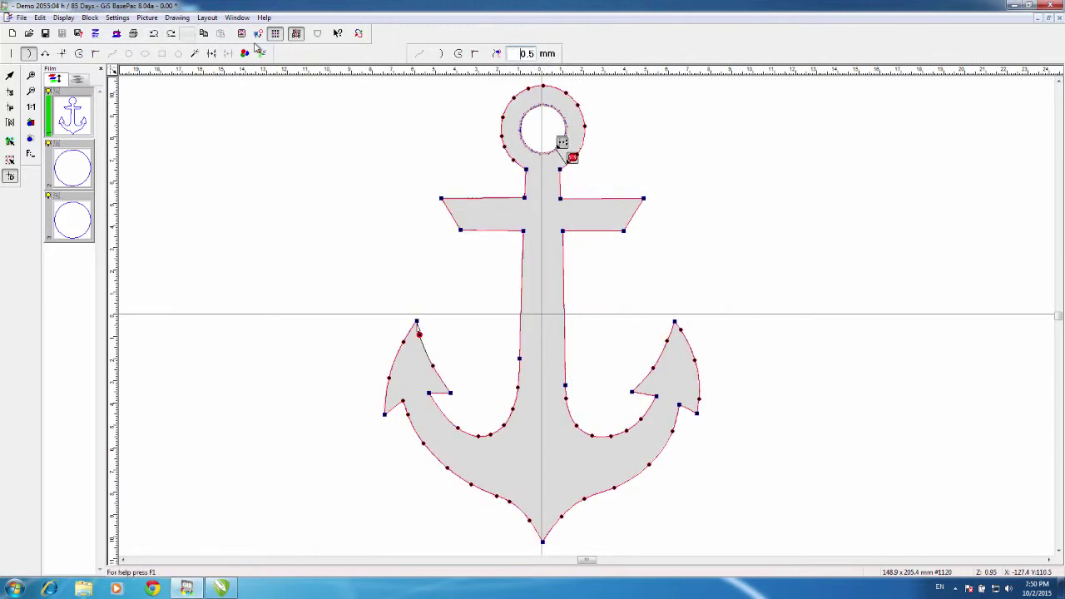
Step: Create a parallel copy of the anchor's outer contour offset inward by 1 mm
{"action": "double_click", "coordinate": [532, 54]}
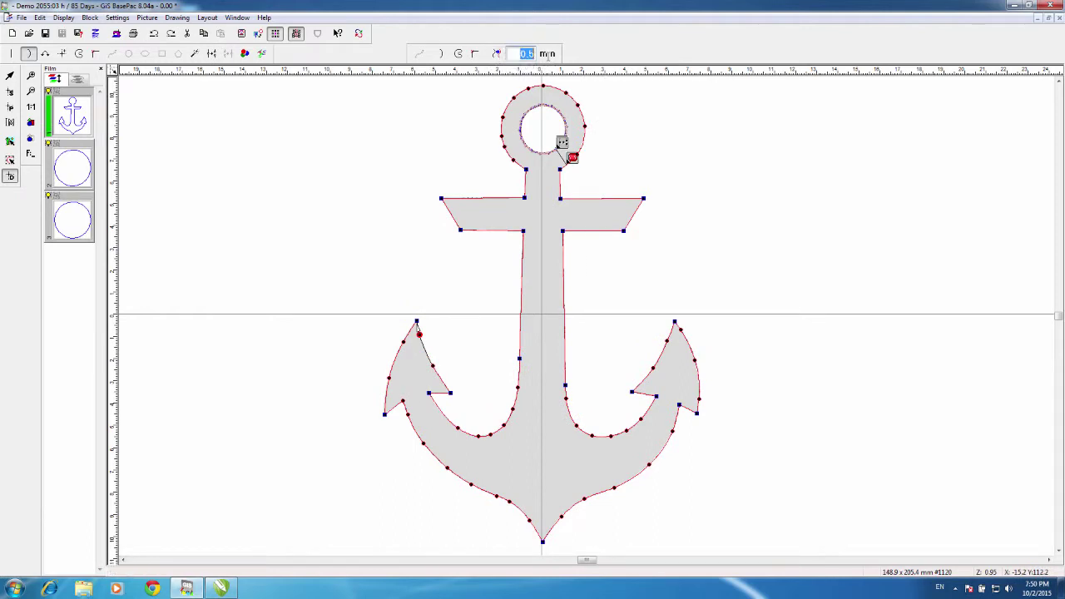
{"action": "type", "text": "1"}
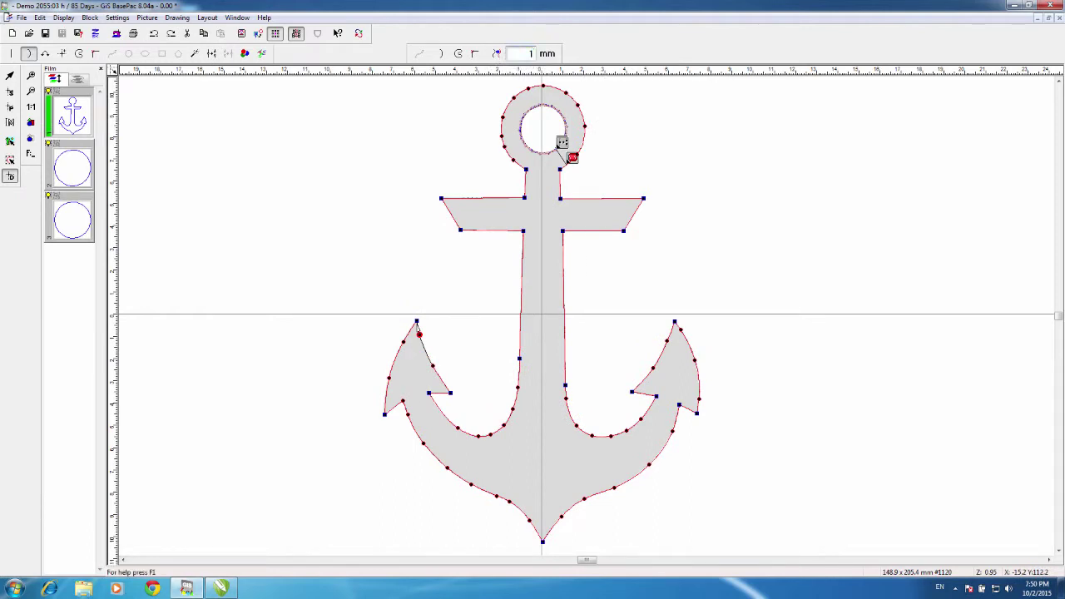
{"action": "left_click", "coordinate": [498, 54]}
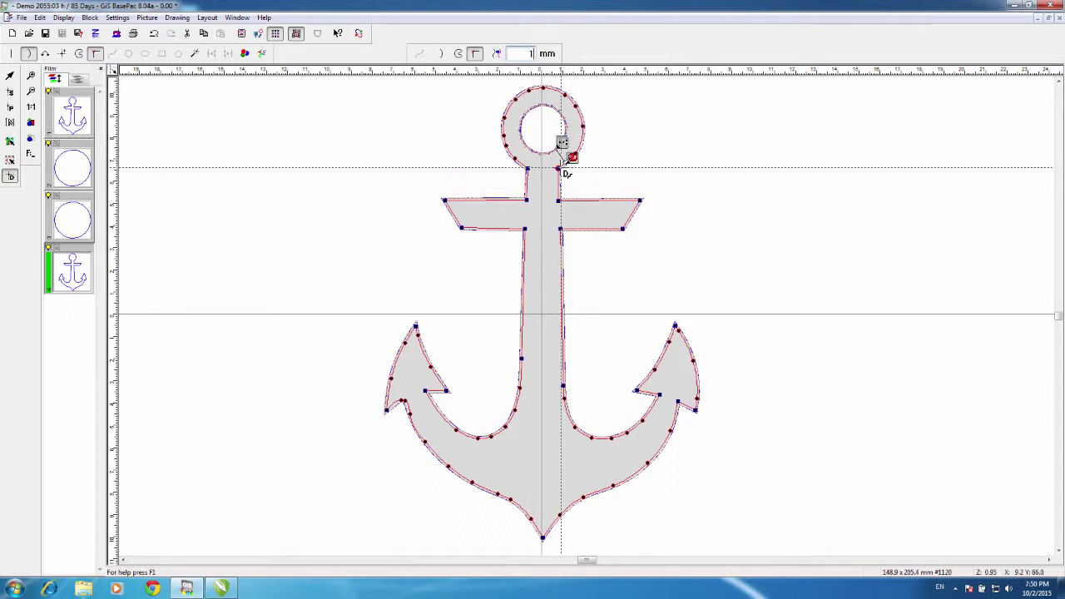
Step: Set up automatic stitch conversion of the inward anchor contour with a running border of type 3:Swing & Shift
{"action": "left_click", "coordinate": [264, 54]}
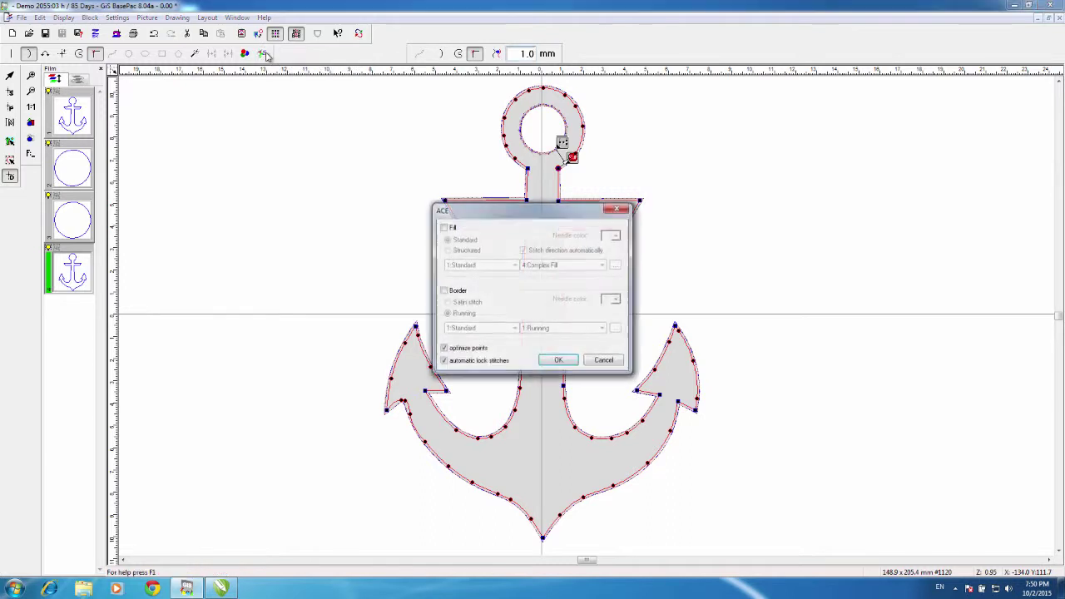
{"action": "left_click", "coordinate": [458, 293]}
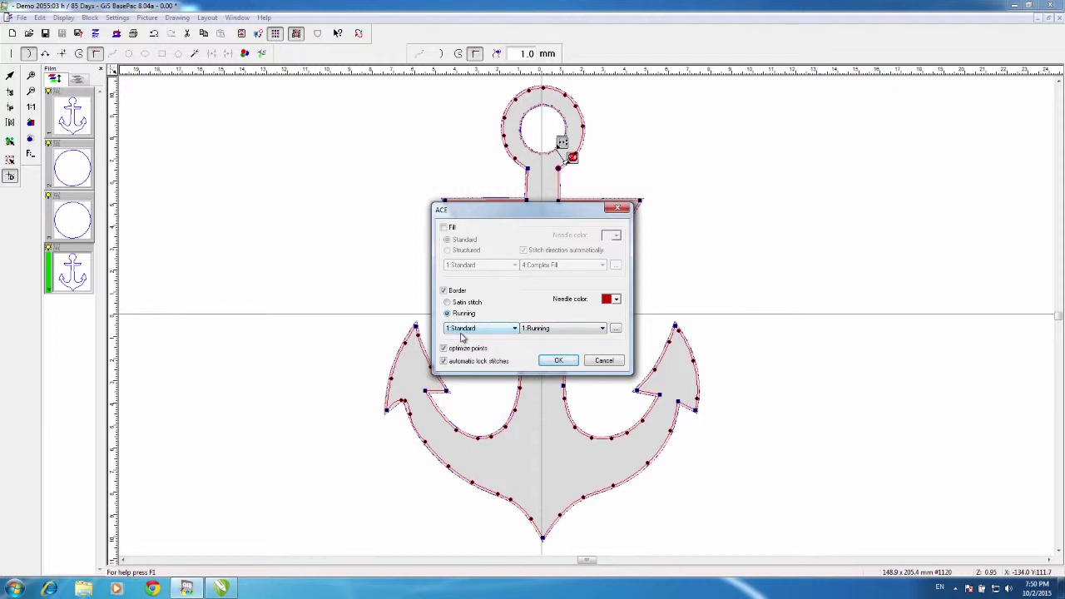
{"action": "left_click", "coordinate": [601, 328]}
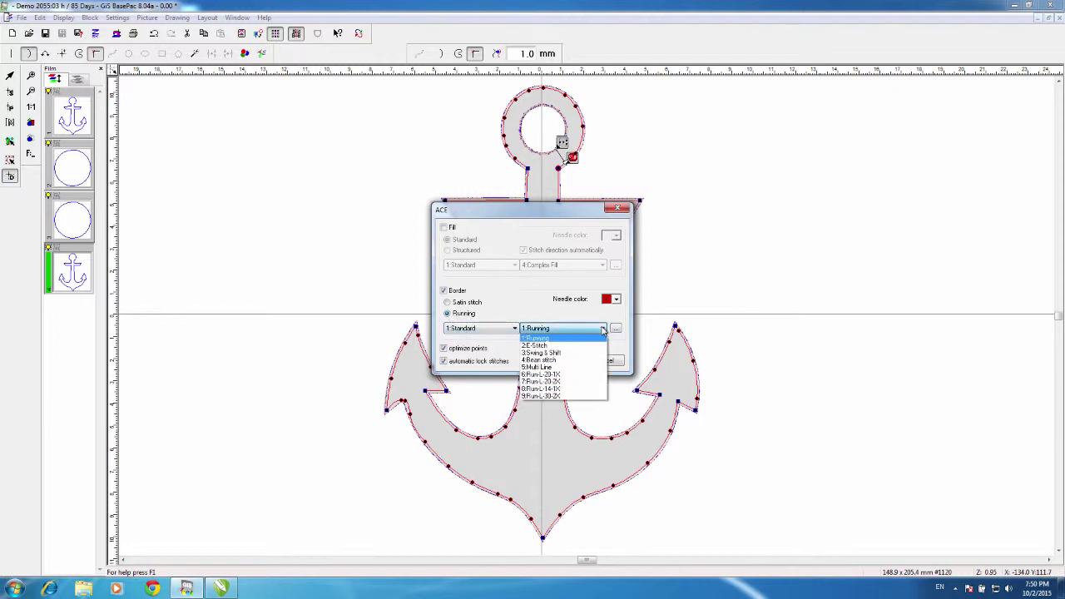
{"action": "left_click", "coordinate": [587, 353]}
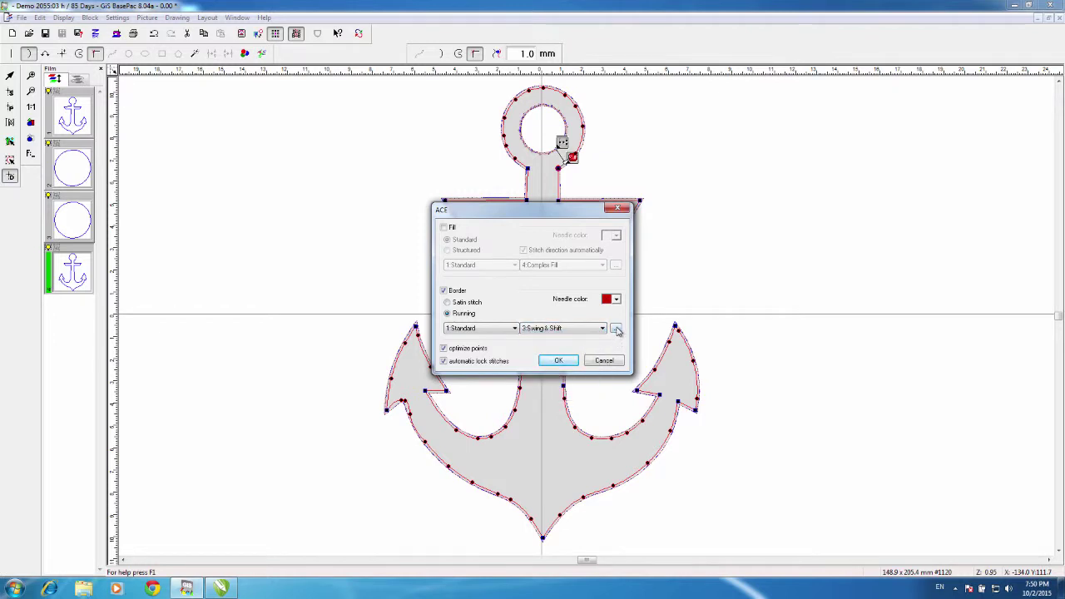
Step: Go through the second line's swing and the stitch length in the Swing & Shift parameters, without saving a stitch type
{"action": "left_click", "coordinate": [616, 329]}
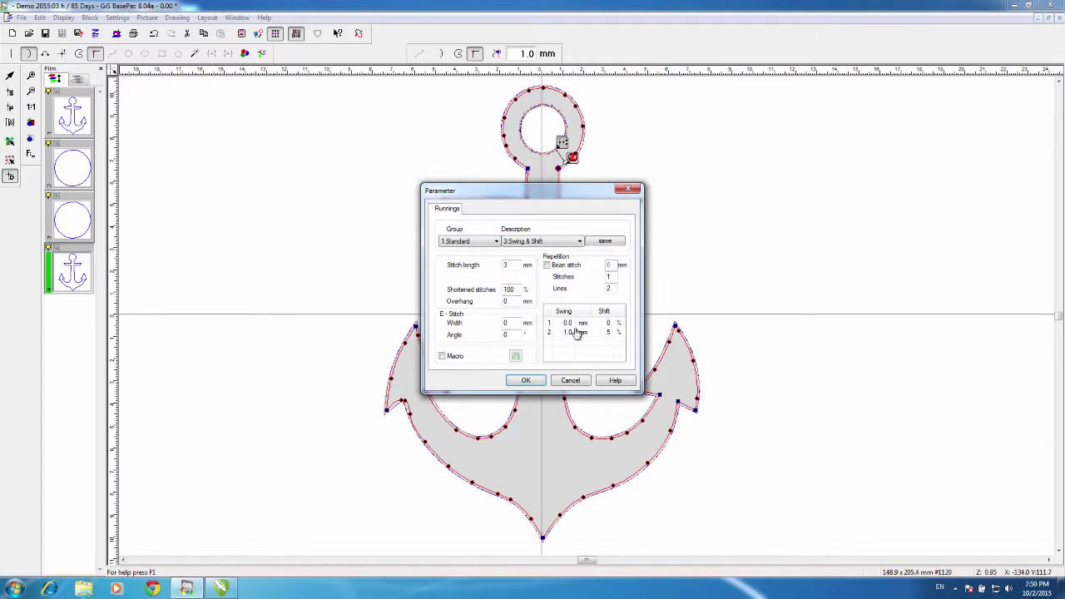
{"action": "double_click", "coordinate": [561, 333]}
{"action": "key", "text": "BackSpace"}
{"action": "double_click", "coordinate": [513, 265]}
{"action": "left_click", "coordinate": [523, 378]}
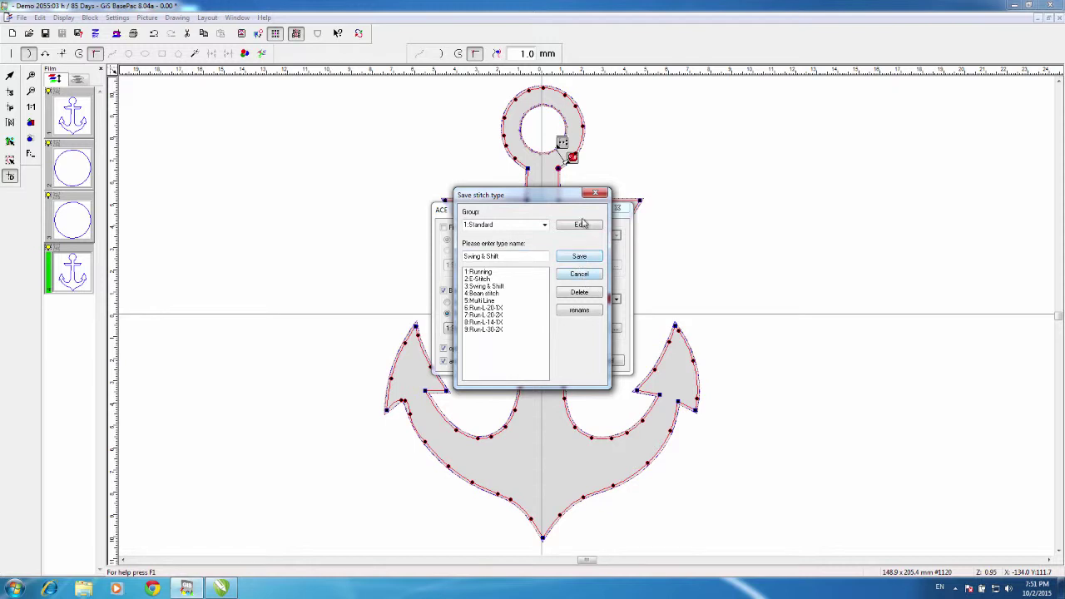
{"action": "left_click", "coordinate": [569, 277]}
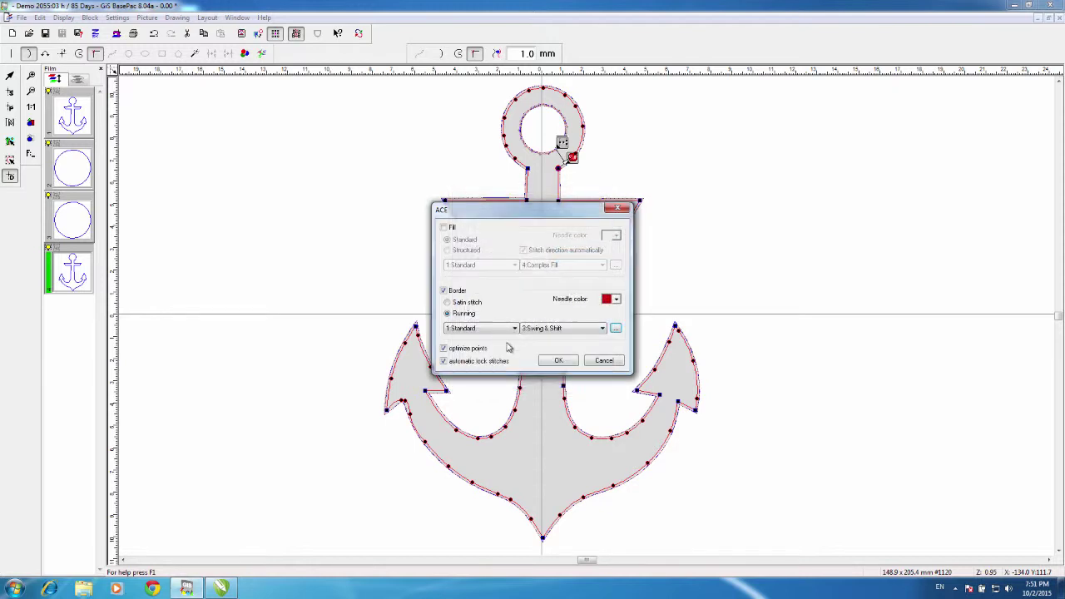
Step: Generate the Swing & Shift border with point optimization turned off and inspect the stitches at one end of the crossbar
{"action": "left_click", "coordinate": [444, 349]}
{"action": "left_click", "coordinate": [558, 361]}
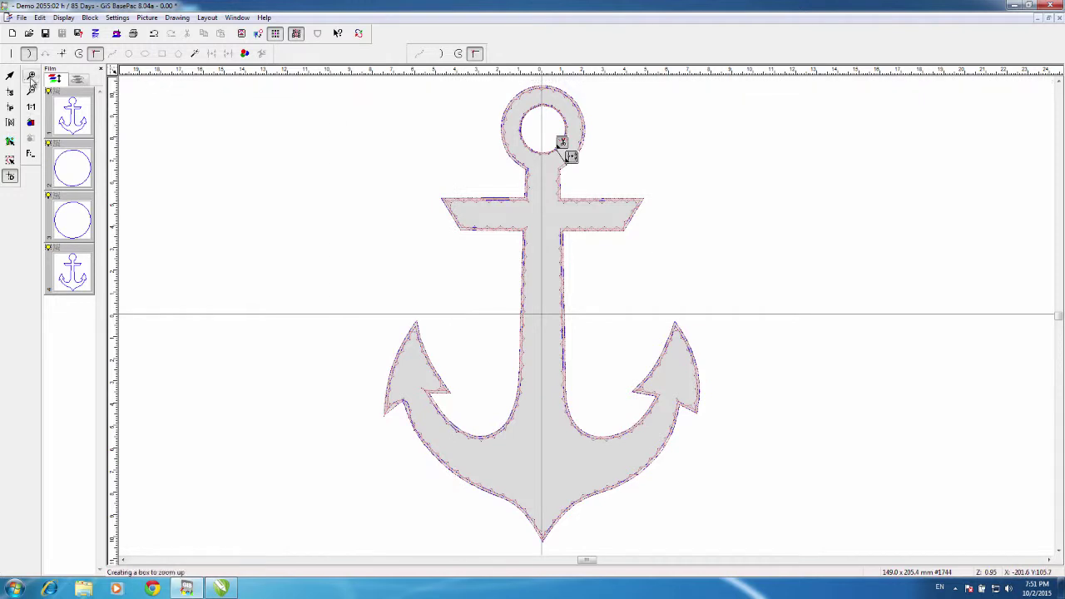
{"action": "left_click", "coordinate": [31, 75]}
{"action": "left_click_drag", "start_coordinate": [424, 182], "coordinate": [495, 249]}
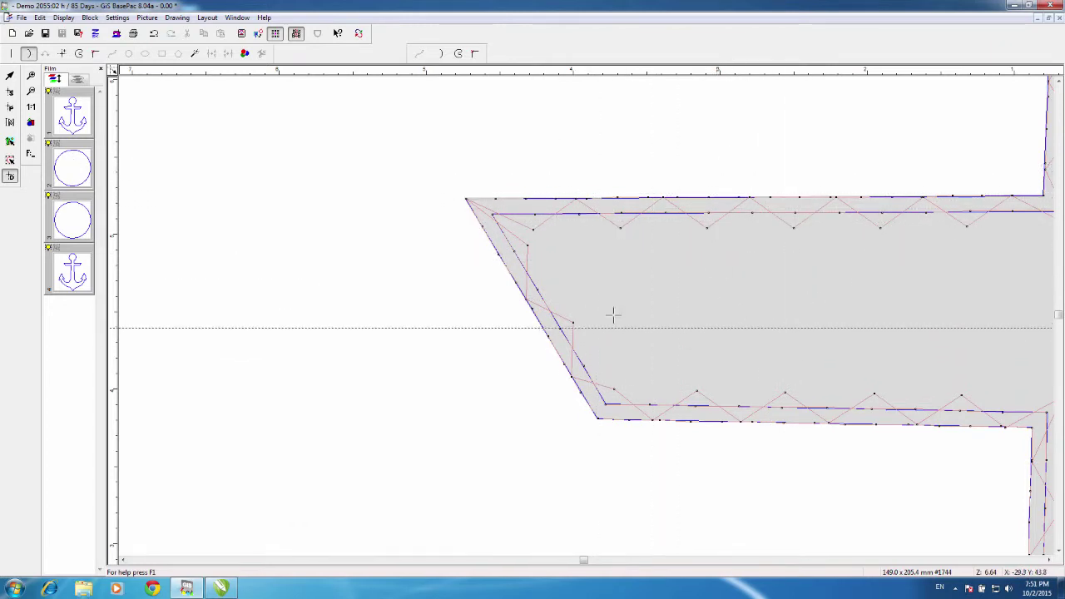
Step: Select the anchor's zigzag block, set the swing of its second line to 1.5 mm and regenerate the stitches
{"action": "left_click", "coordinate": [10, 107]}
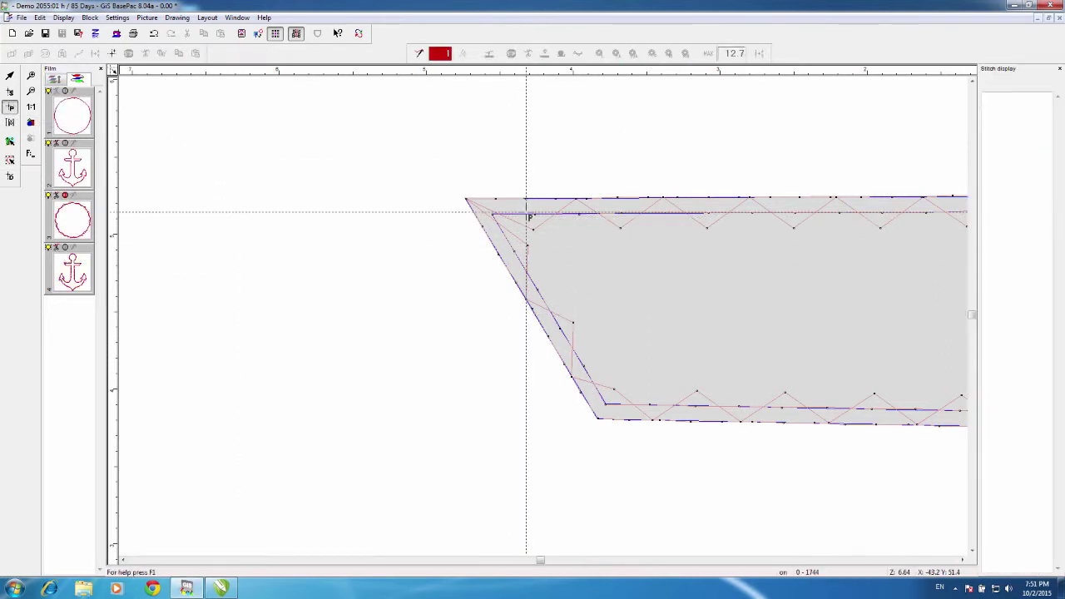
{"action": "left_click", "coordinate": [526, 214]}
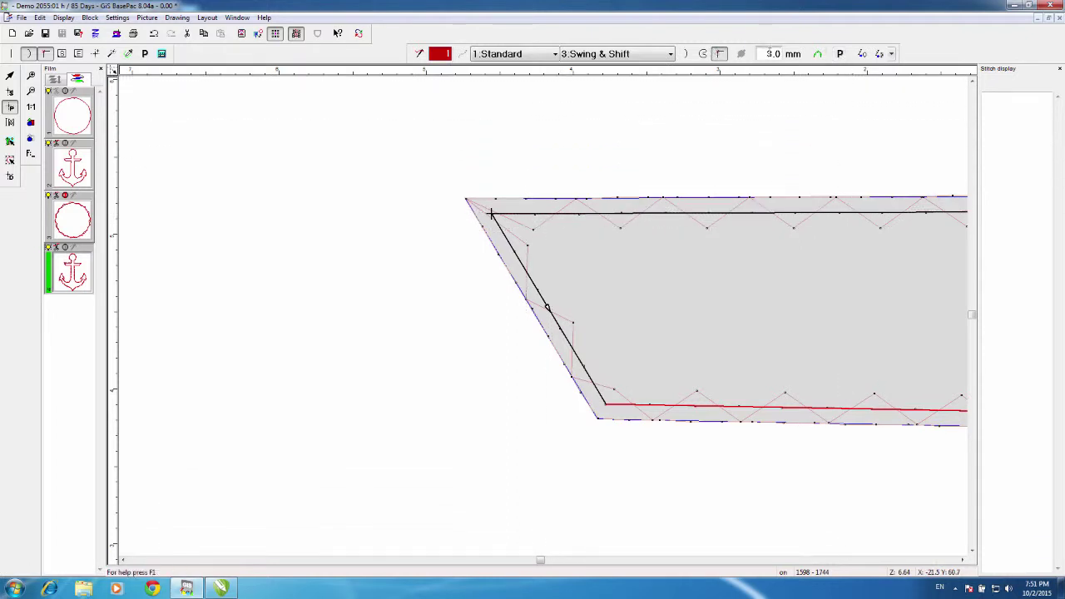
{"action": "left_click", "coordinate": [839, 53]}
{"action": "left_click", "coordinate": [542, 281]}
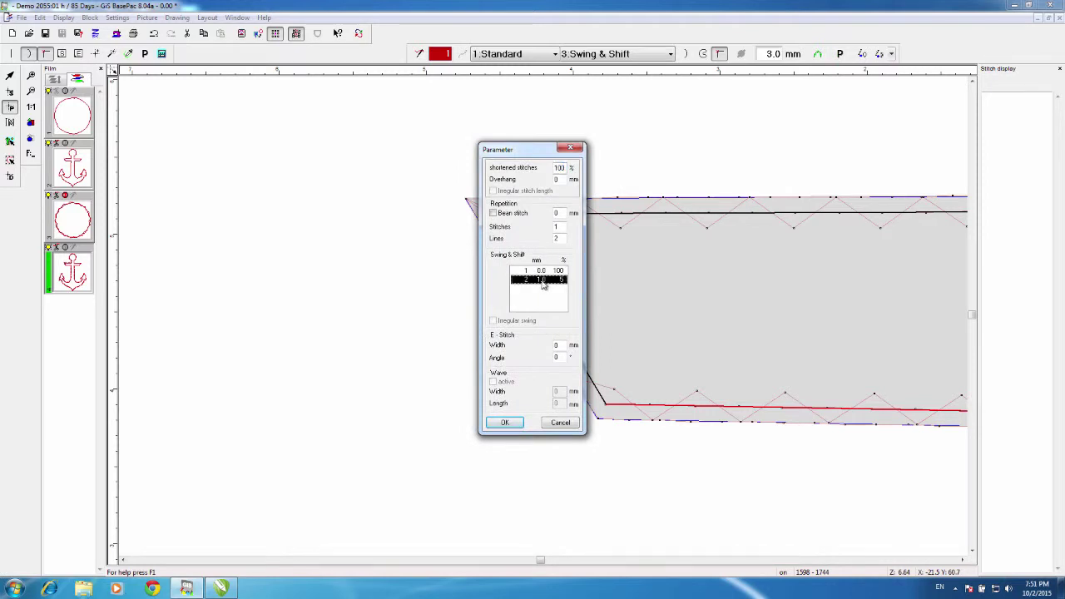
{"action": "left_click", "coordinate": [544, 281]}
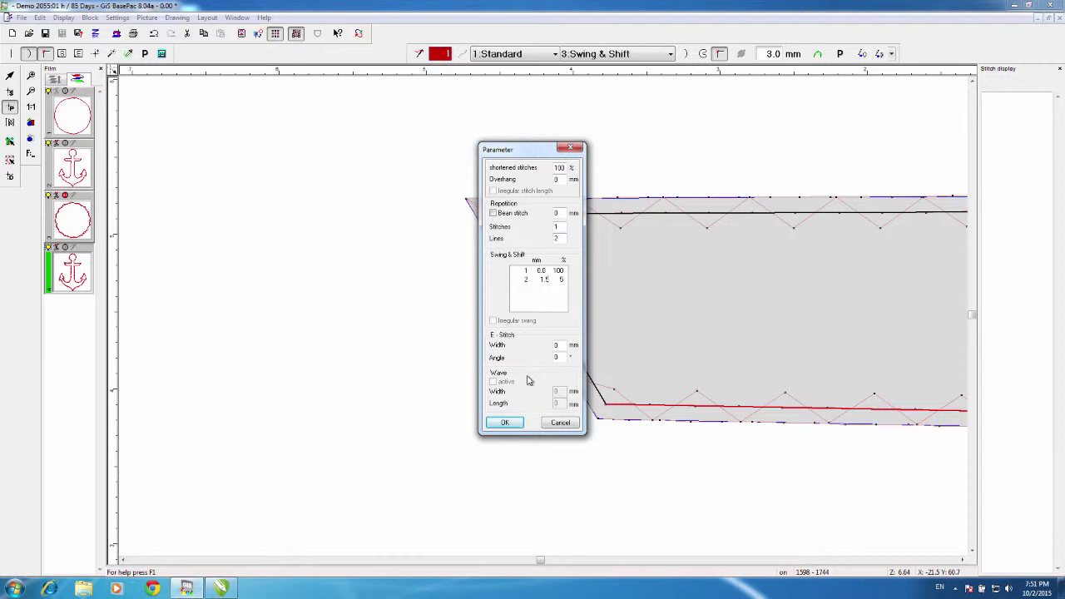
{"action": "key", "text": "Tab"}
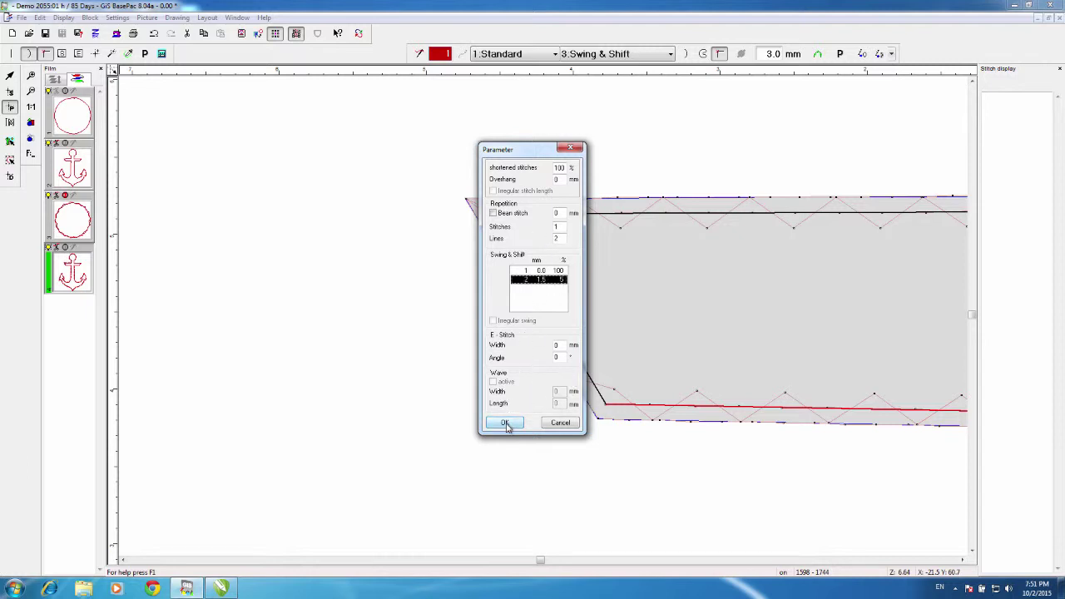
{"action": "left_click", "coordinate": [506, 424]}
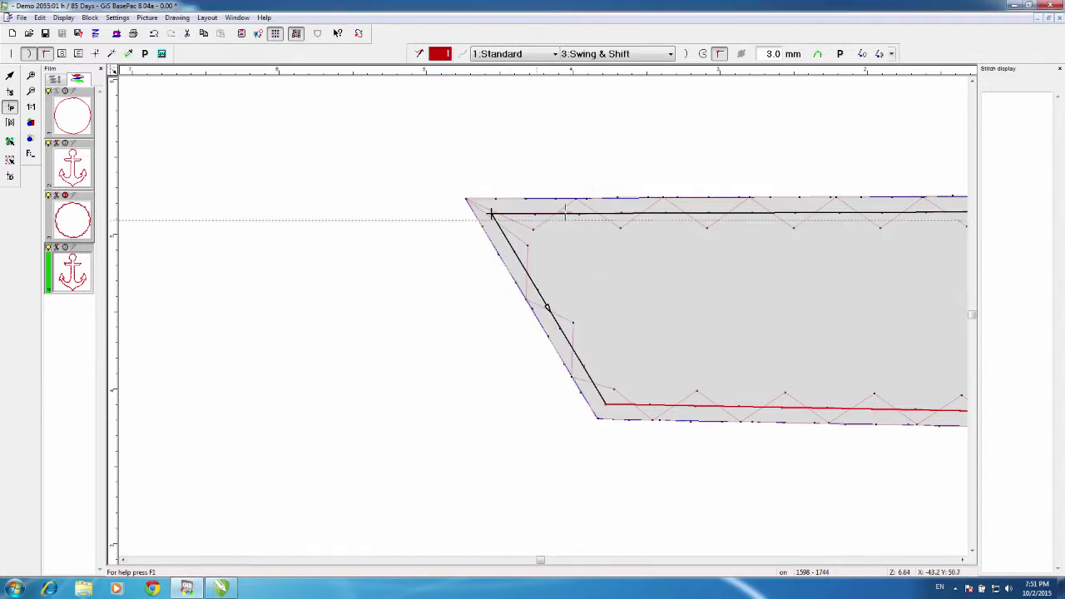
{"action": "left_click", "coordinate": [162, 53]}
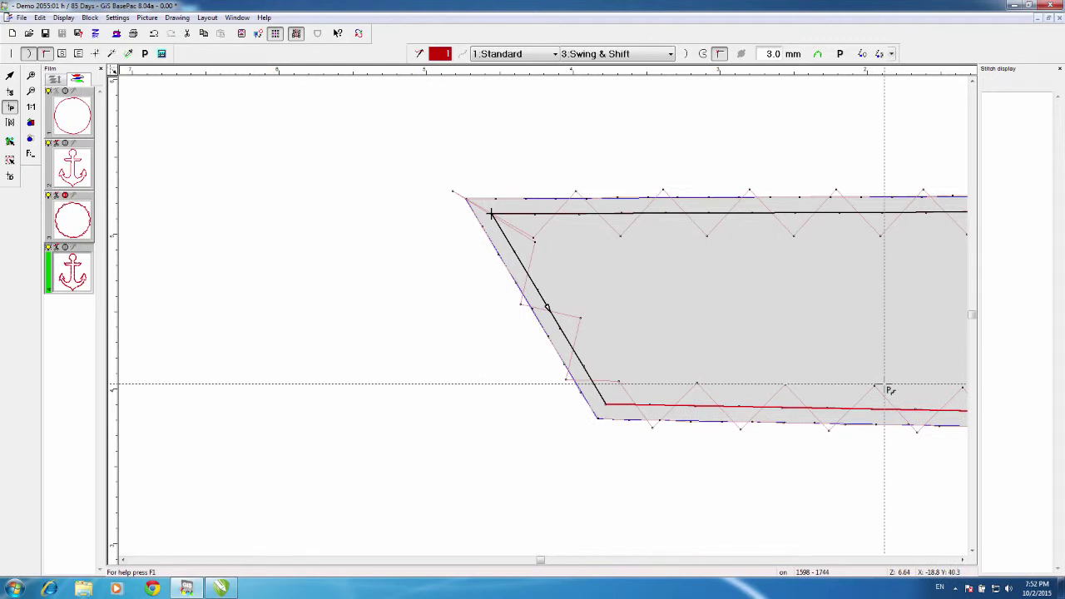
Step: Set the zigzag block's stitch length to 2 mm and regenerate its stitches
{"action": "double_click", "coordinate": [771, 54]}
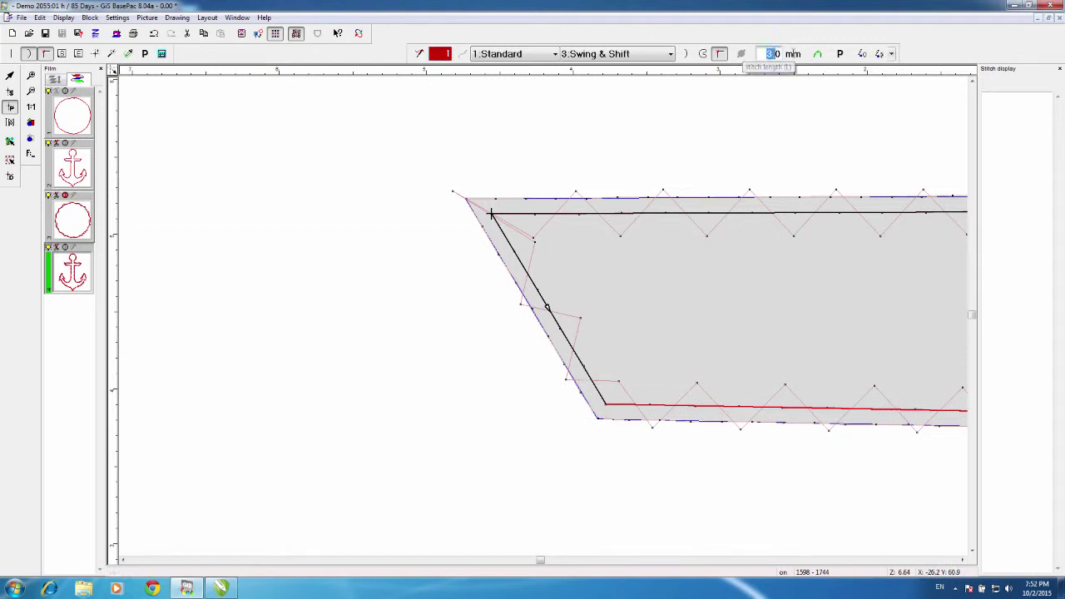
{"action": "left_click_drag", "start_coordinate": [771, 54], "coordinate": [795, 53]}
{"action": "type", "text": "2"}
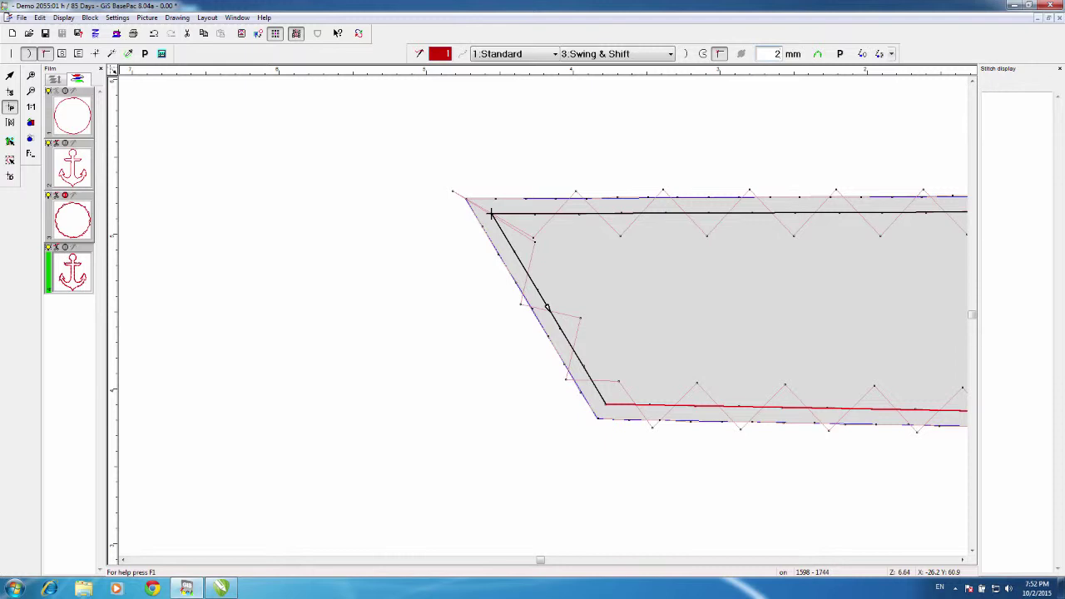
{"action": "key", "text": "Return"}
{"action": "left_click", "coordinate": [163, 53]}
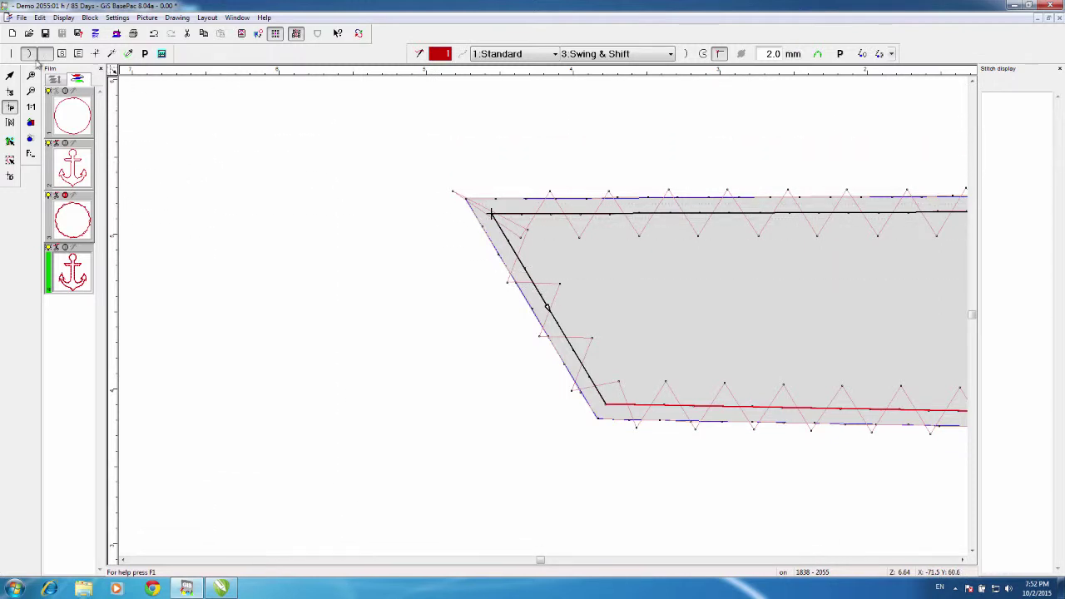
Step: Show the whole anchor, deselect the zigzag block and undo the last change
{"action": "left_click", "coordinate": [31, 123]}
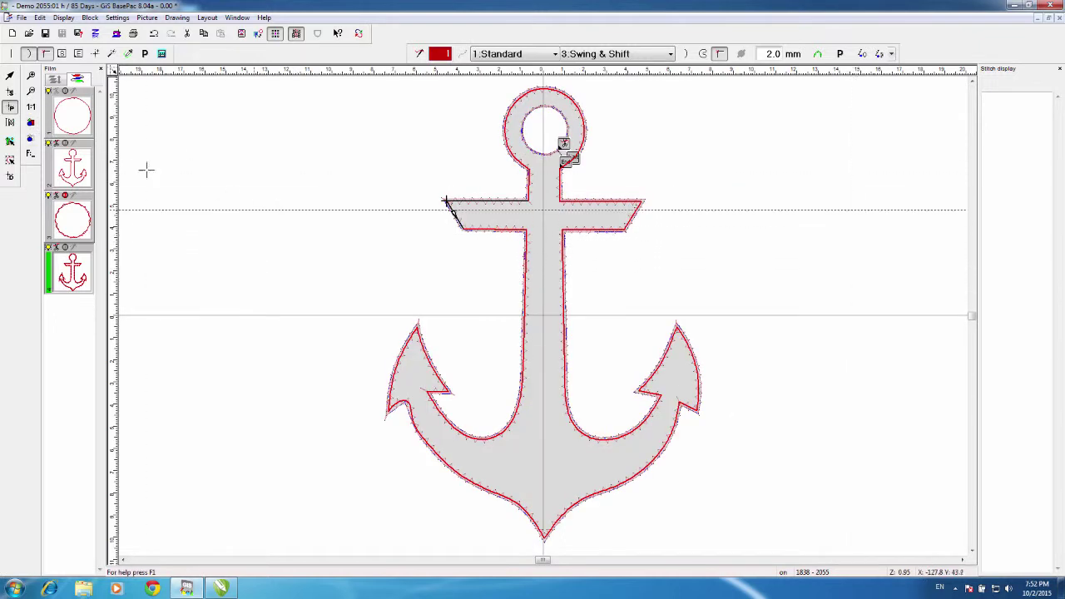
{"action": "left_click", "coordinate": [245, 170]}
{"action": "left_click", "coordinate": [247, 171]}
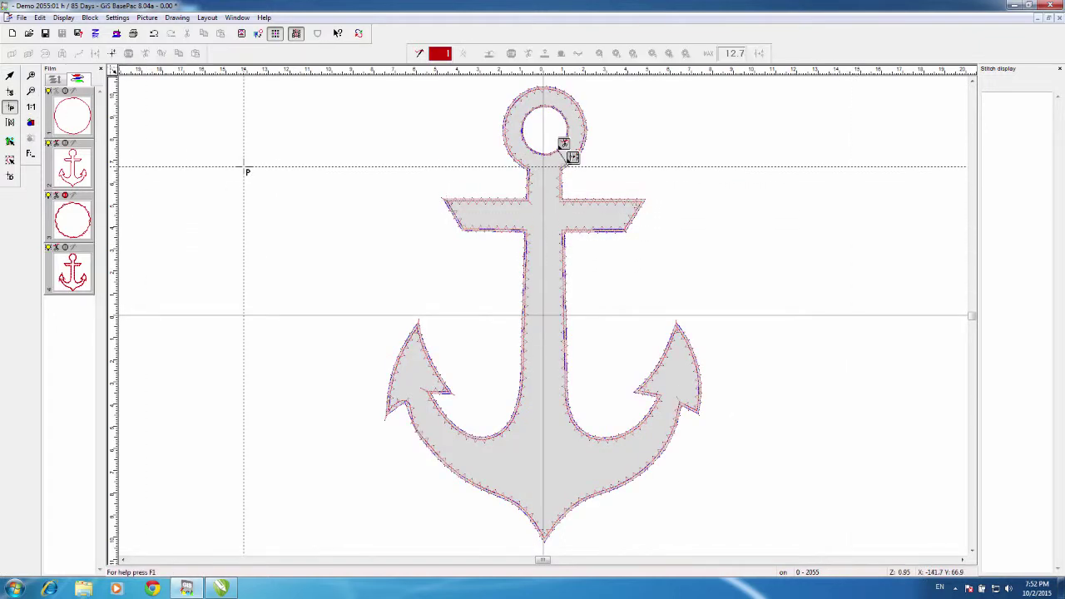
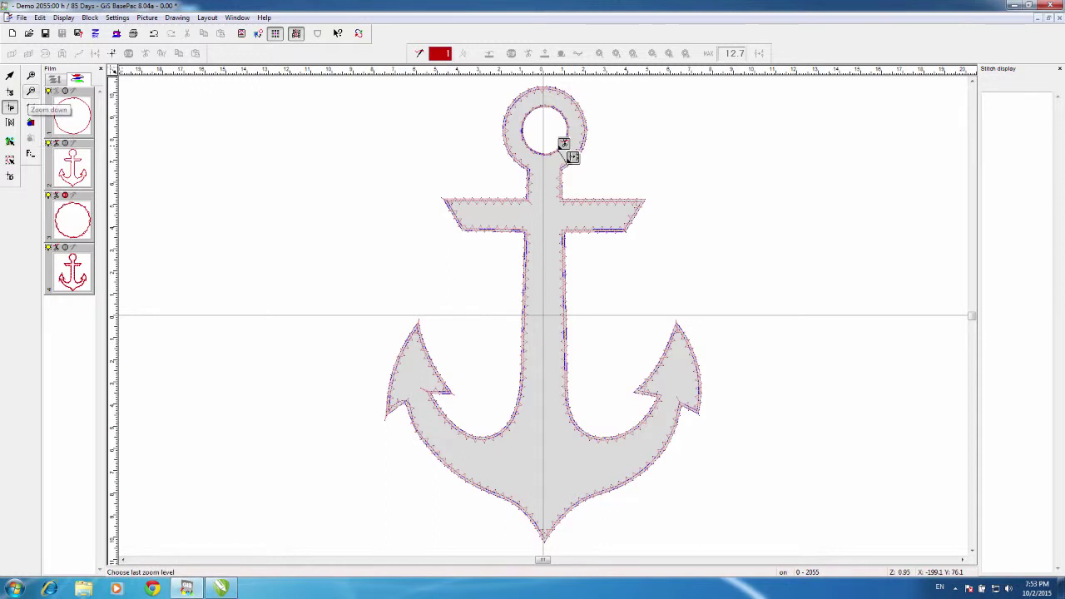
{"action": "key", "text": "ctrl+z"}
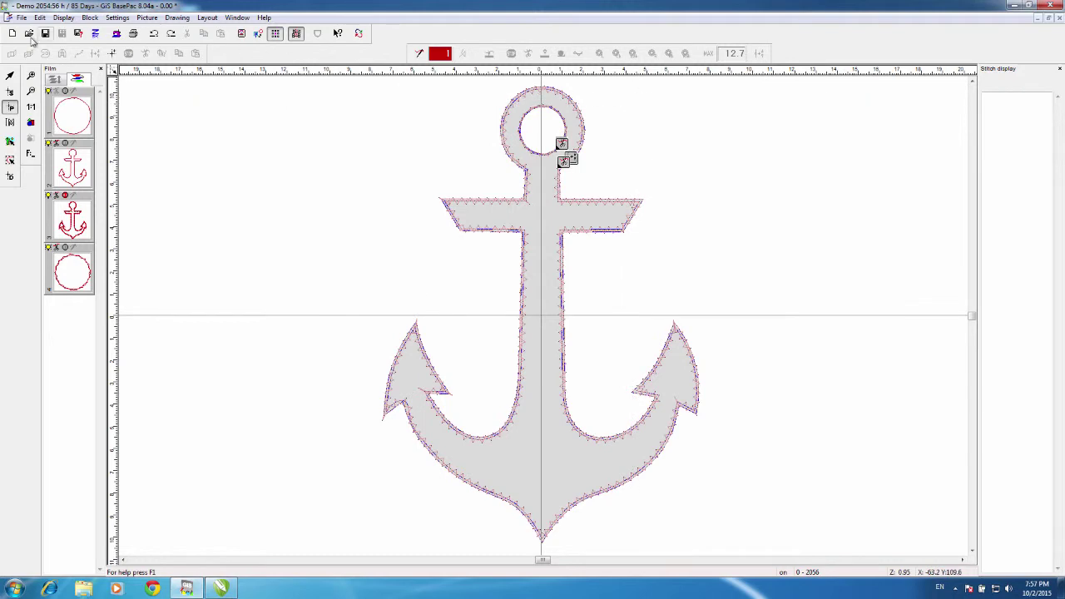
Step: Select the zigzag circle around the anchor's hole and insert a satin centerline block behind it
{"action": "left_click", "coordinate": [30, 76]}
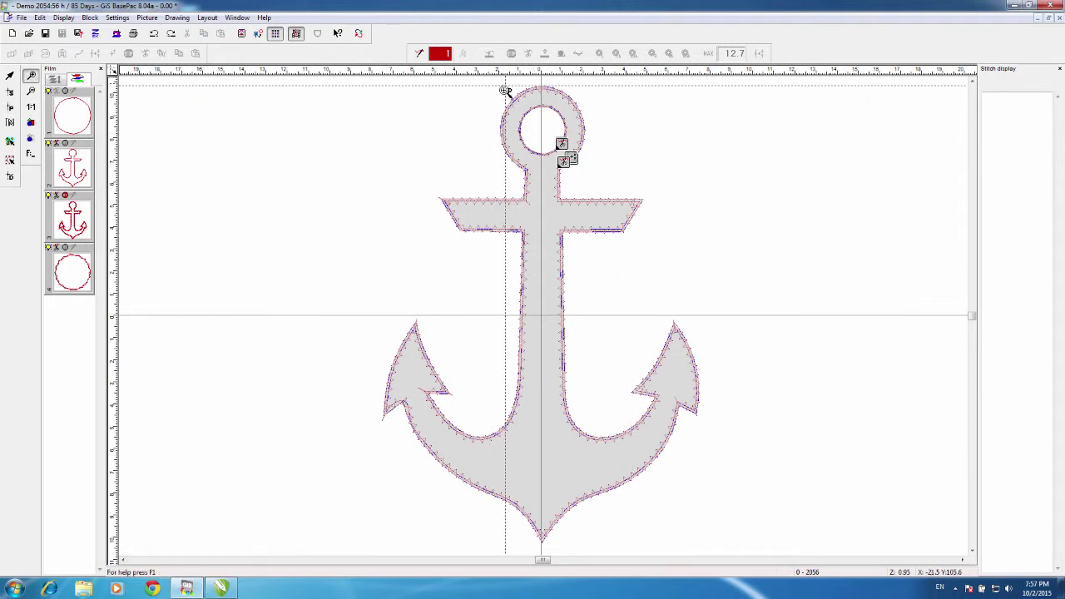
{"action": "left_click_drag", "start_coordinate": [499, 90], "coordinate": [585, 172]}
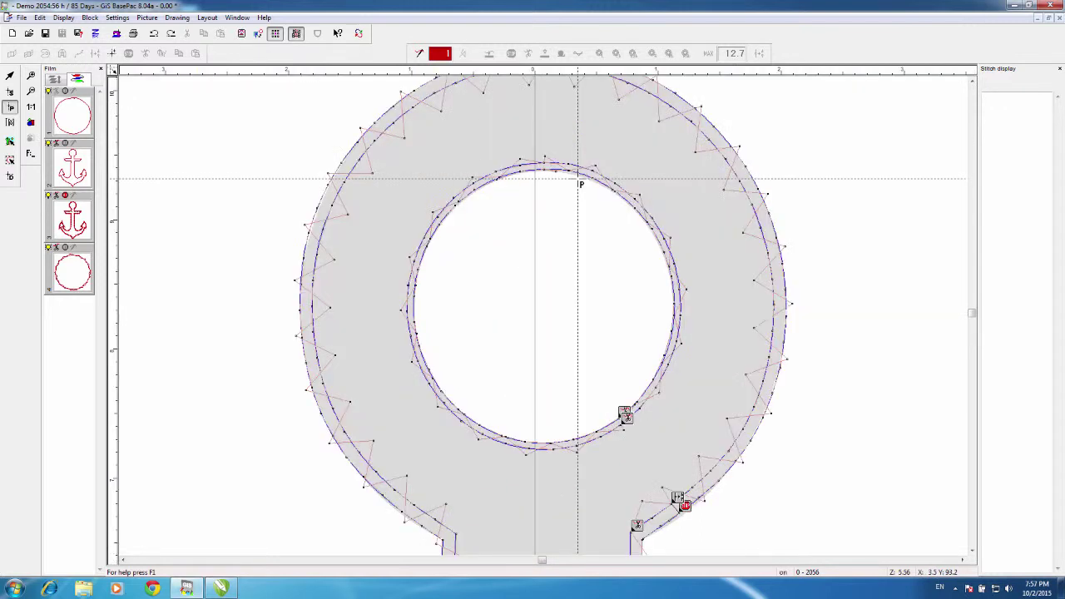
{"action": "left_click", "coordinate": [589, 170]}
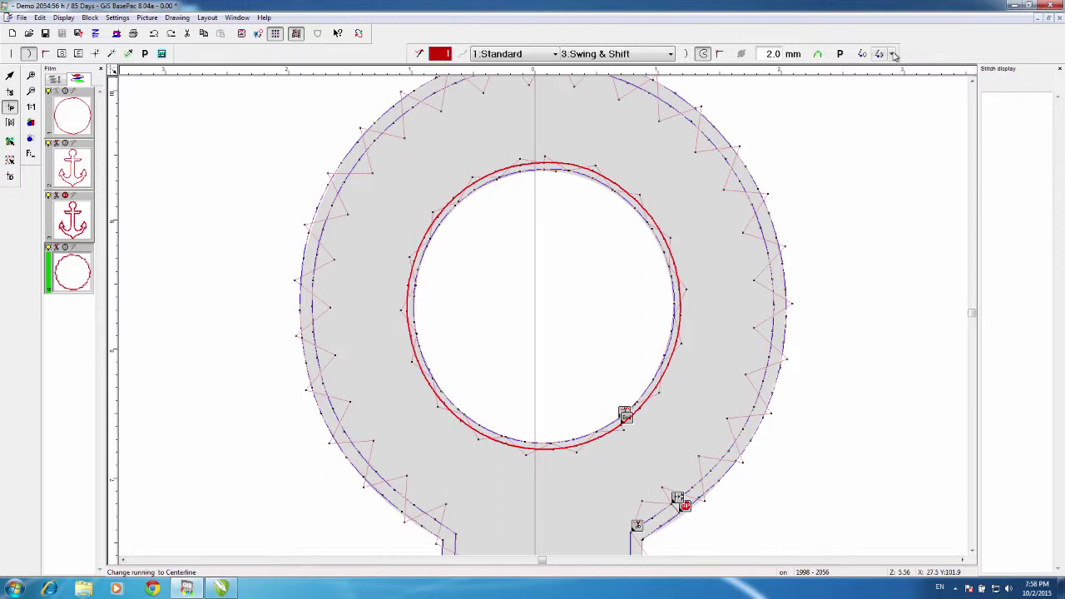
{"action": "left_click", "coordinate": [893, 54]}
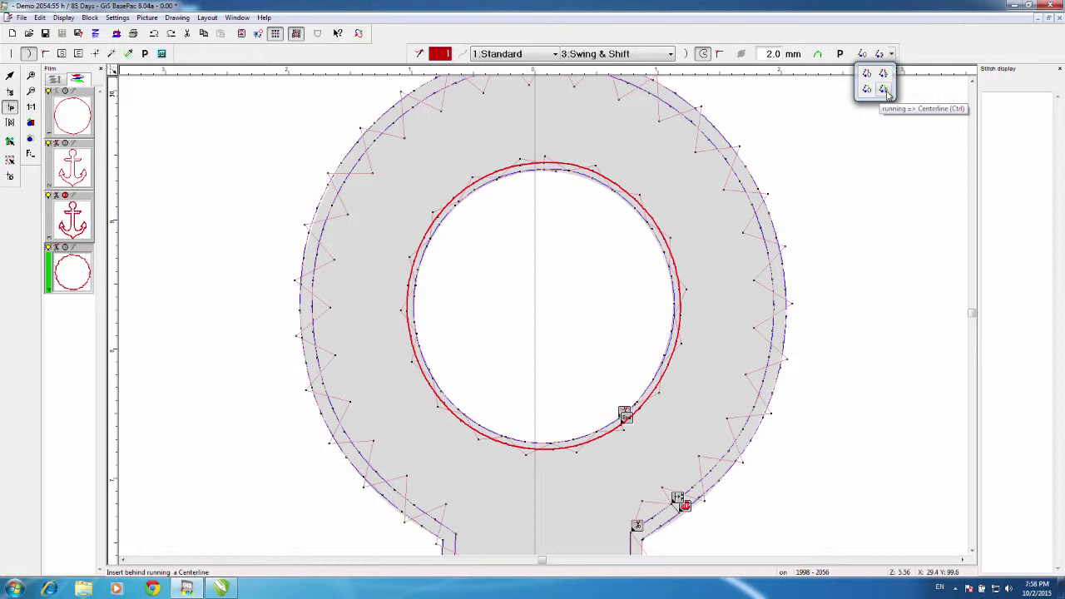
{"action": "left_click", "coordinate": [887, 92]}
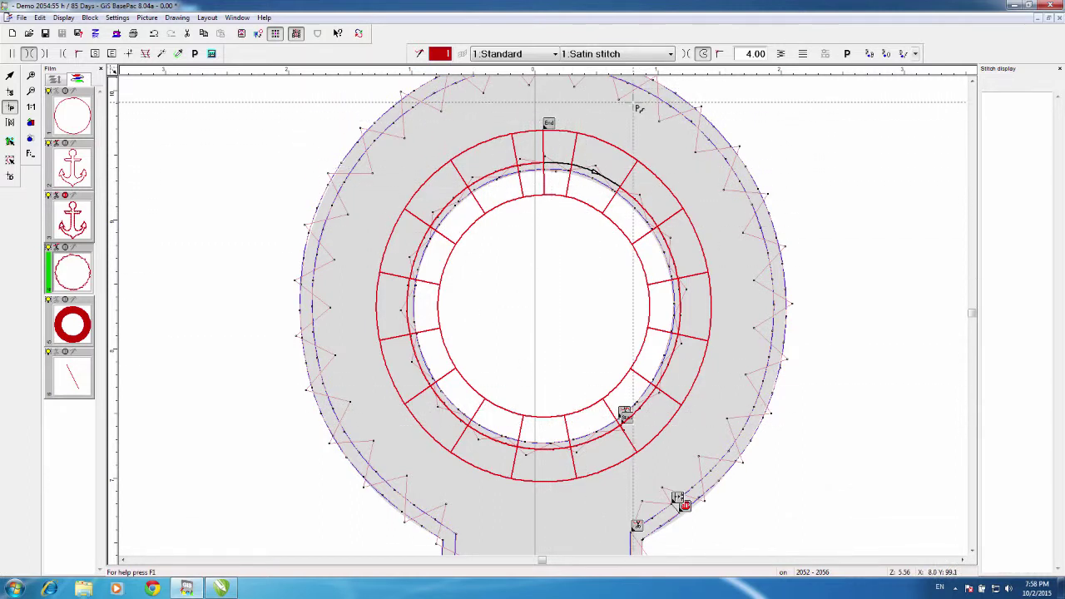
Step: Set the satin ring's center line width to 3 mm and generate its stitches
{"action": "left_click", "coordinate": [849, 54]}
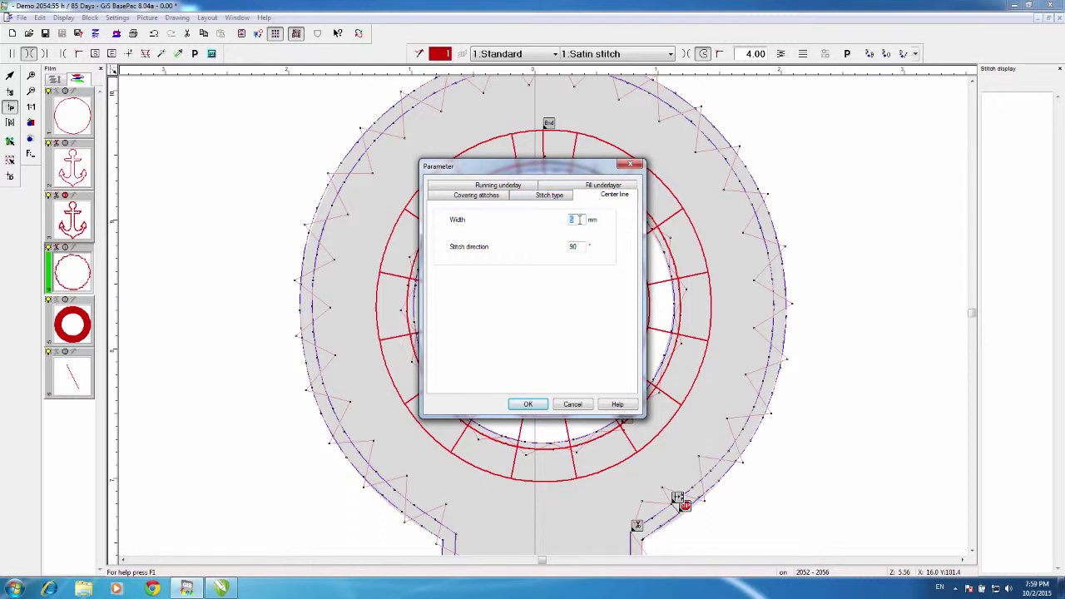
{"action": "type", "text": "3"}
{"action": "left_click_drag", "start_coordinate": [580, 166], "coordinate": [231, 146]}
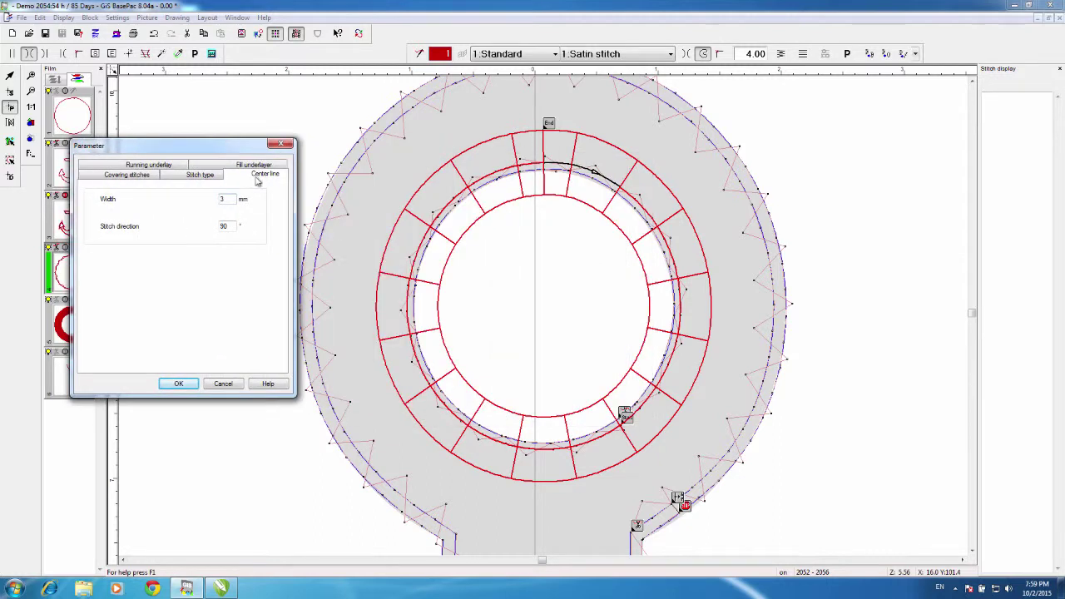
{"action": "left_click", "coordinate": [179, 384]}
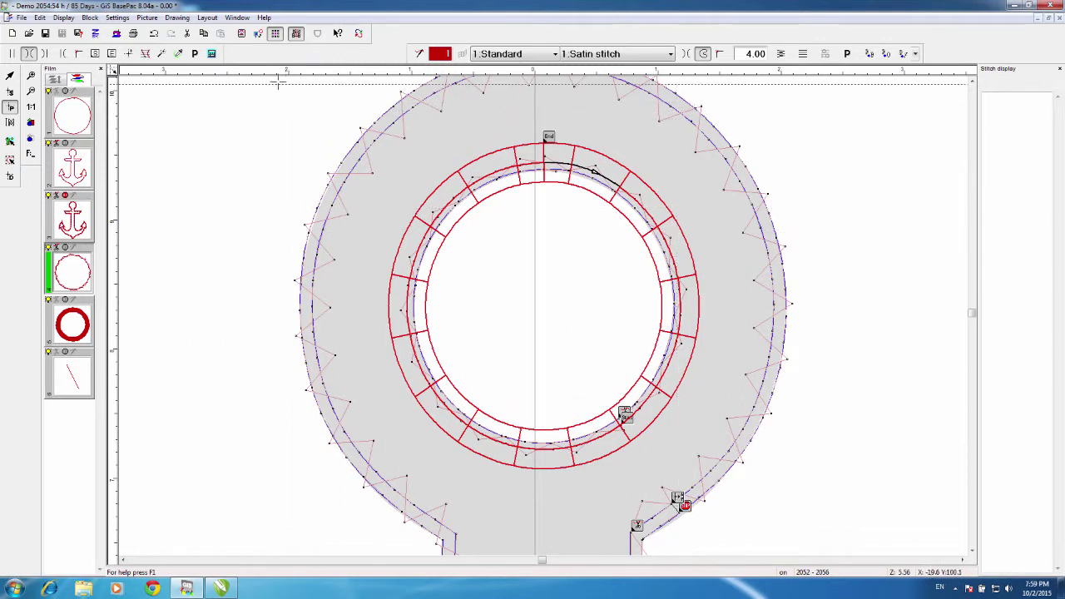
{"action": "left_click", "coordinate": [213, 54]}
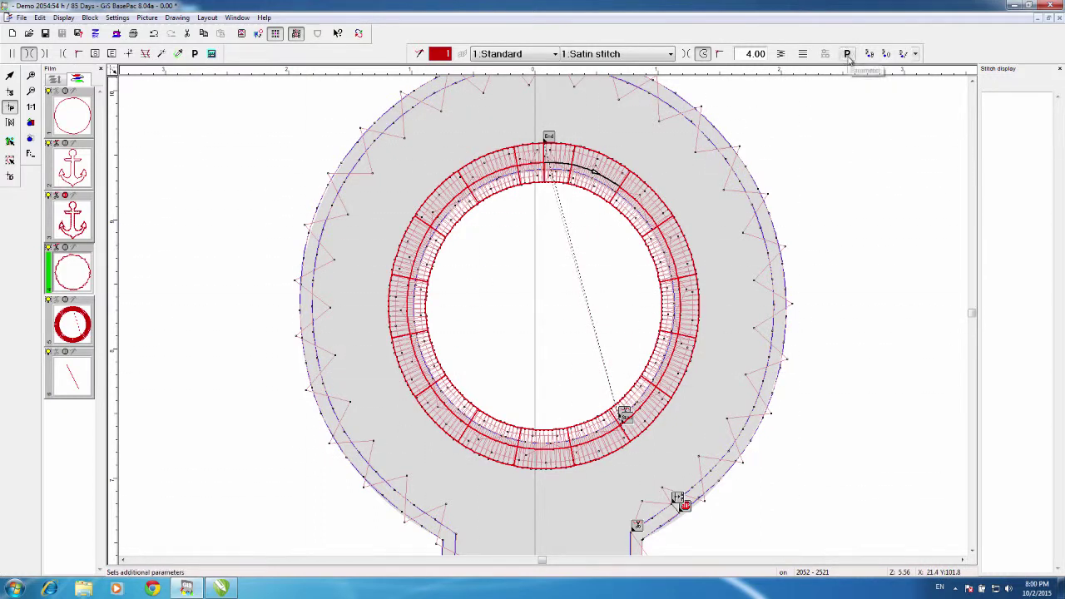
Step: Set the satin ring's stitch density value to 3.8
{"action": "left_click", "coordinate": [743, 53]}
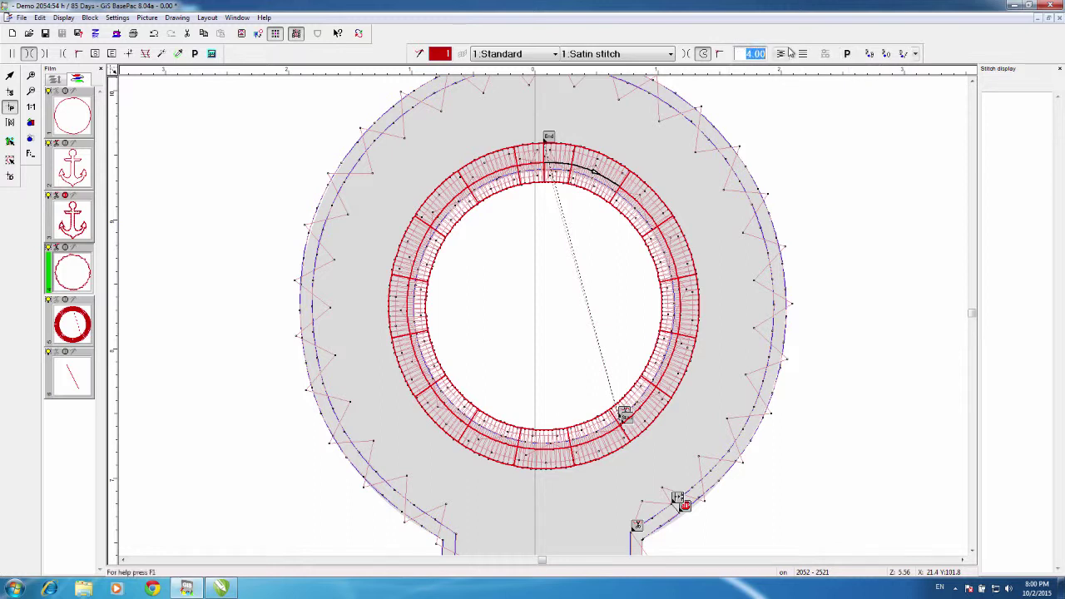
{"action": "type", "text": "3.8"}
{"action": "key", "text": "Return"}
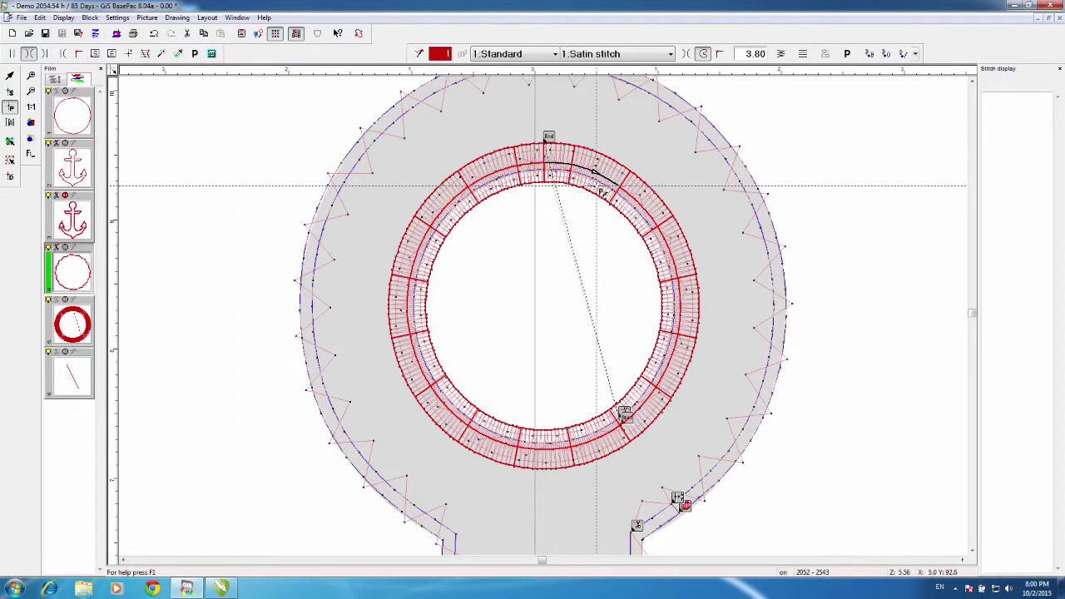
Step: Activate the single fill underlayer for the satin ring around the hole and regenerate its stitches
{"action": "left_click", "coordinate": [847, 54]}
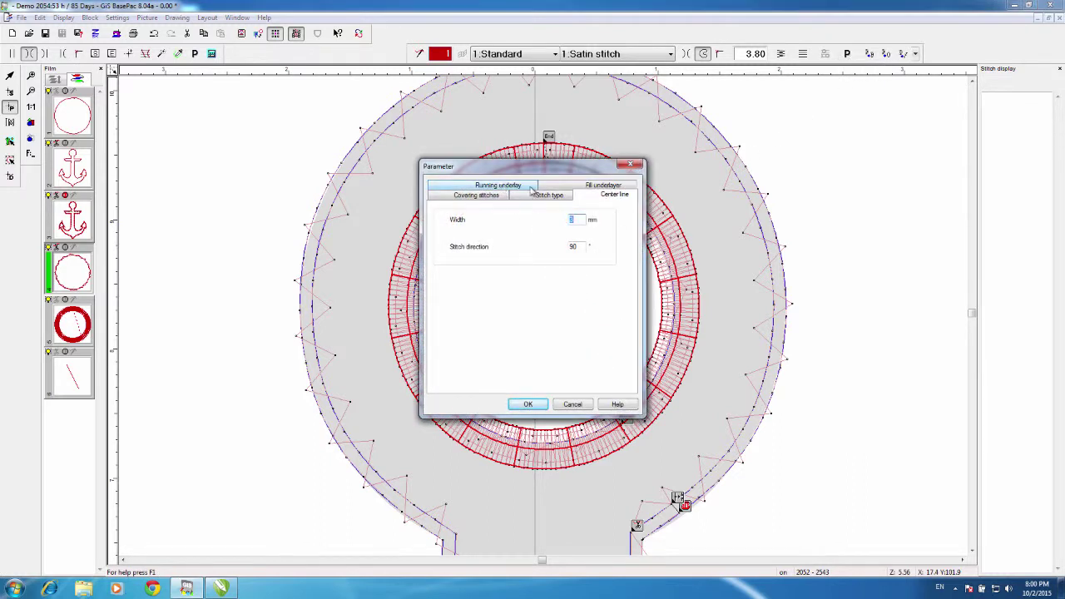
{"action": "left_click", "coordinate": [574, 185]}
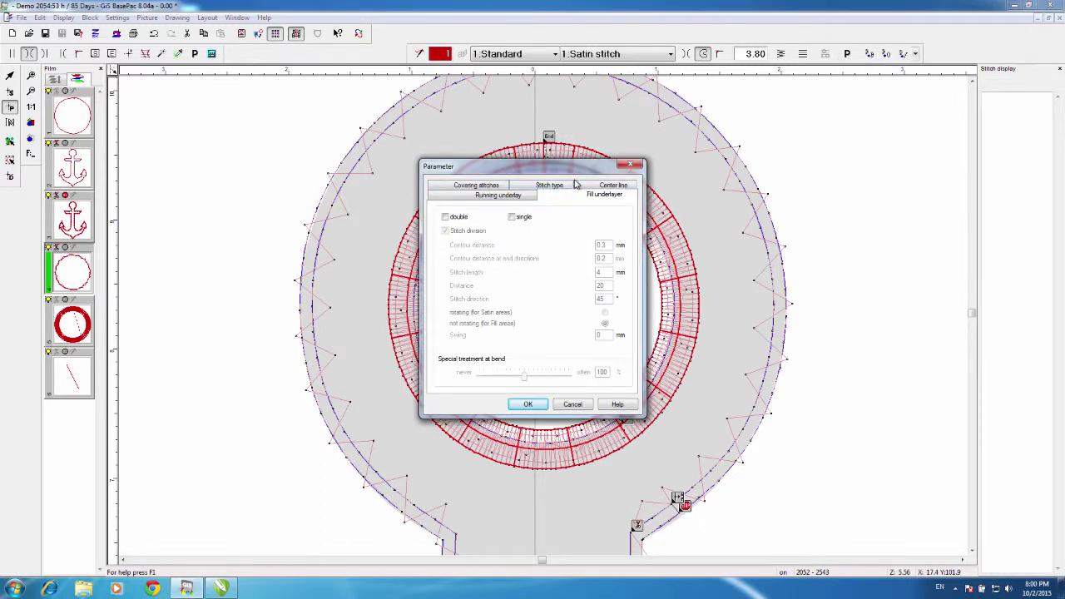
{"action": "left_click", "coordinate": [511, 196]}
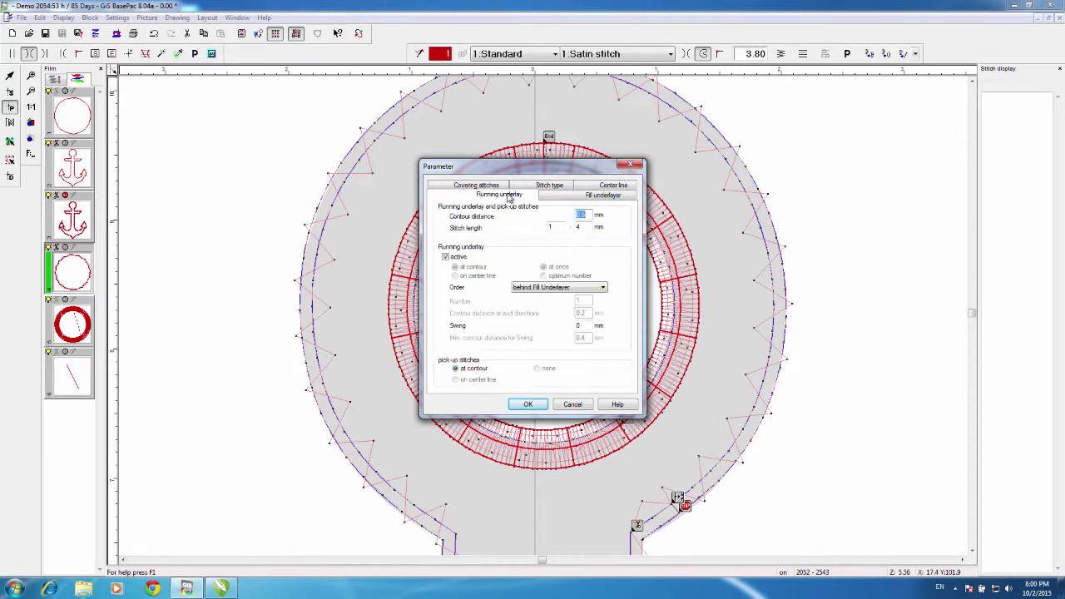
{"action": "left_click", "coordinate": [572, 196]}
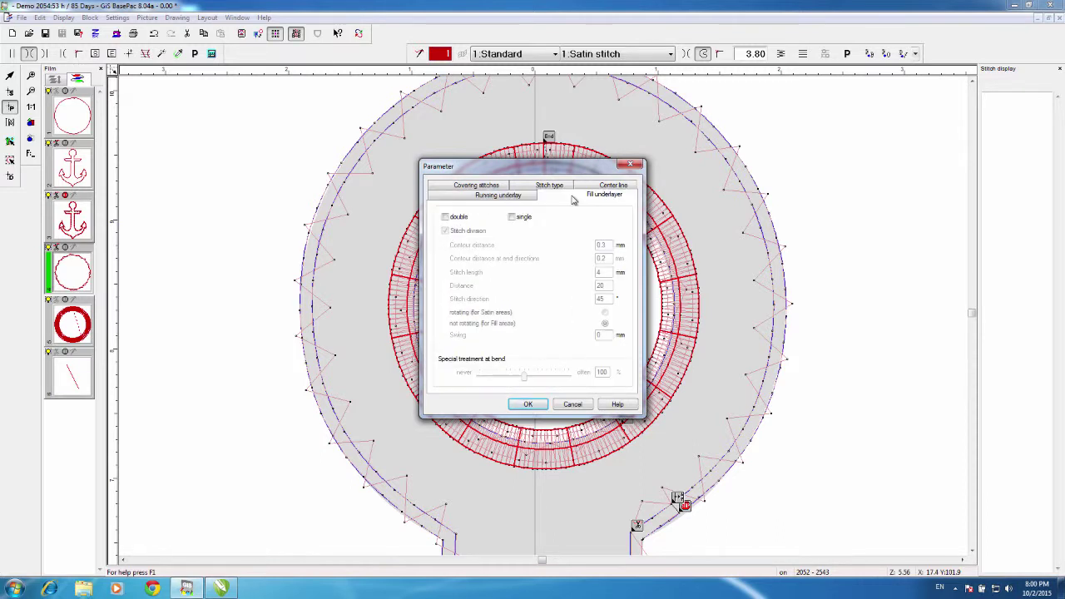
{"action": "left_click", "coordinate": [513, 217]}
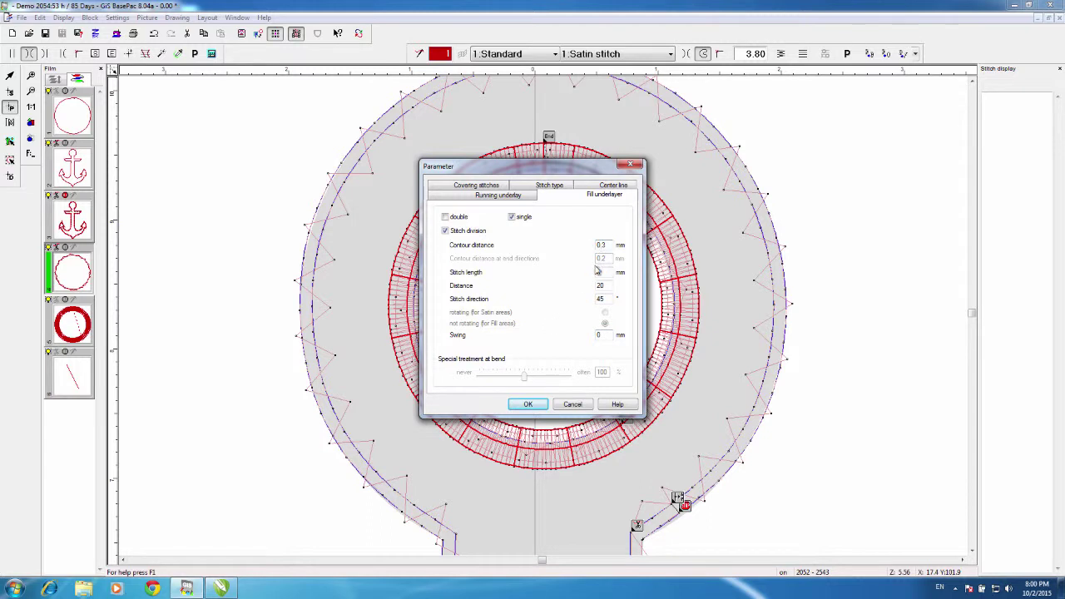
{"action": "left_click", "coordinate": [529, 404]}
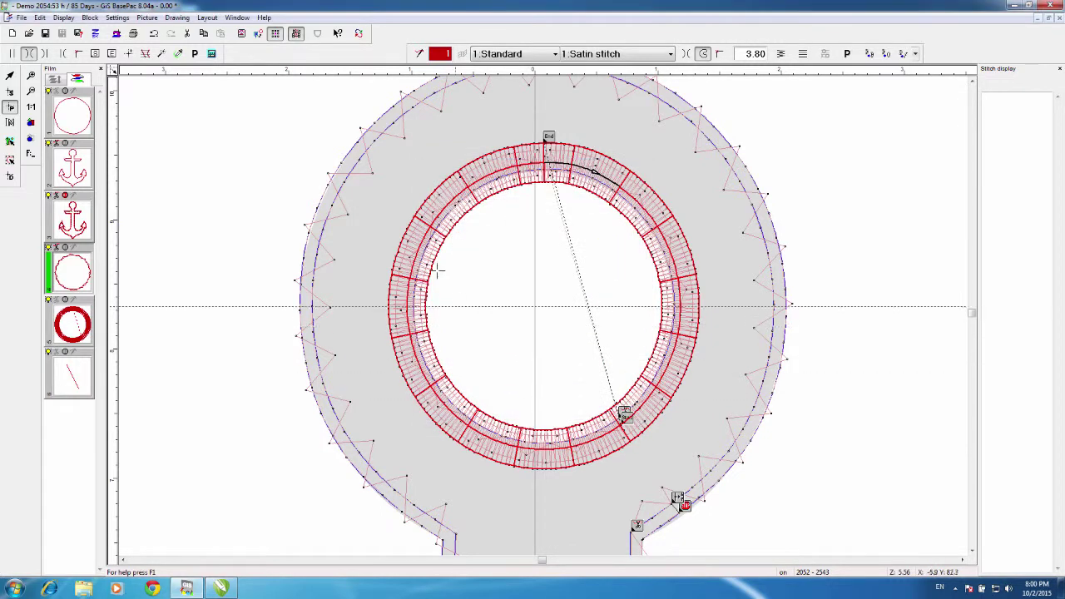
{"action": "left_click", "coordinate": [213, 54]}
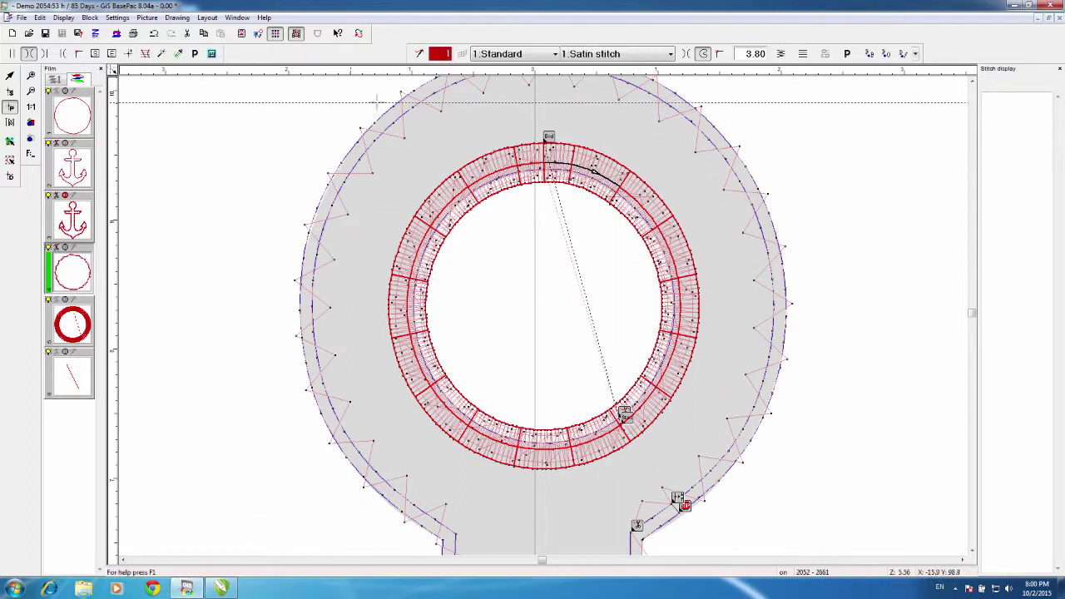
Step: Select the Swing & Shift outline of the anchor and insert a satin centerline block behind it
{"action": "left_click", "coordinate": [382, 133]}
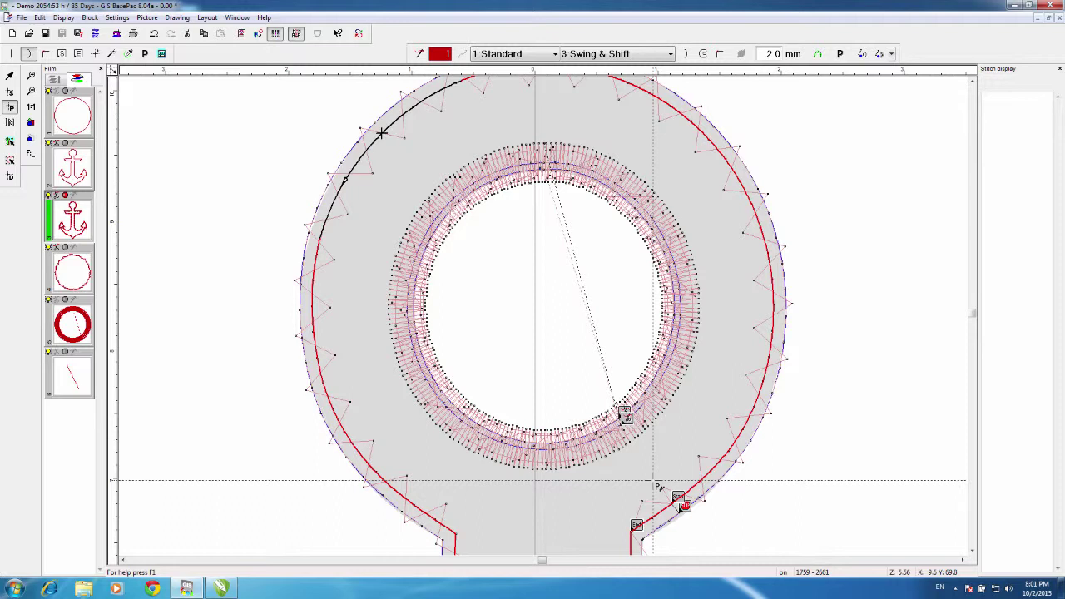
{"action": "left_click", "coordinate": [892, 54]}
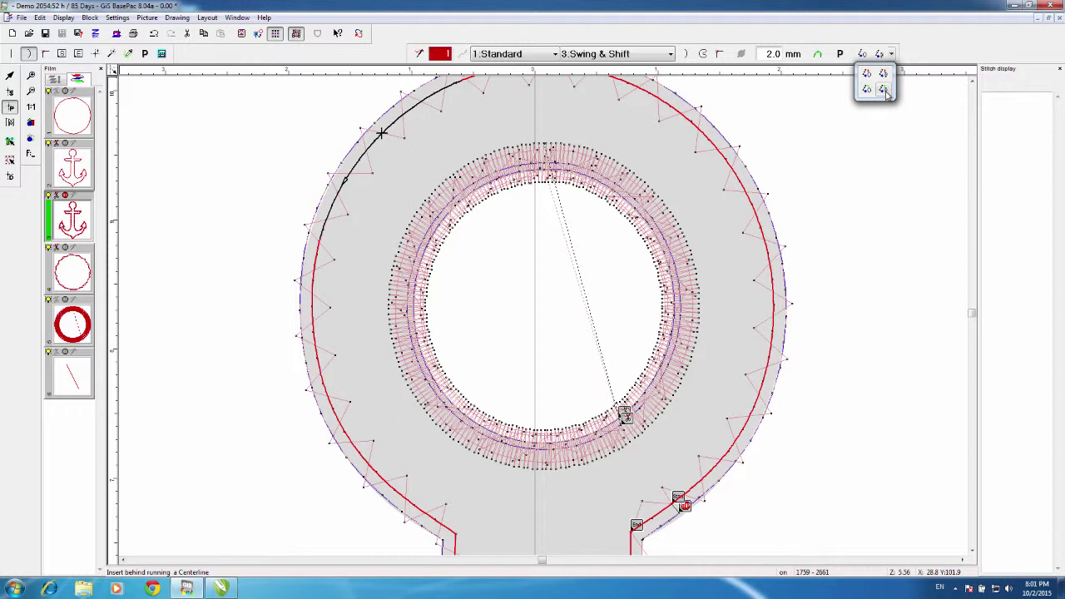
{"action": "left_click", "coordinate": [885, 91]}
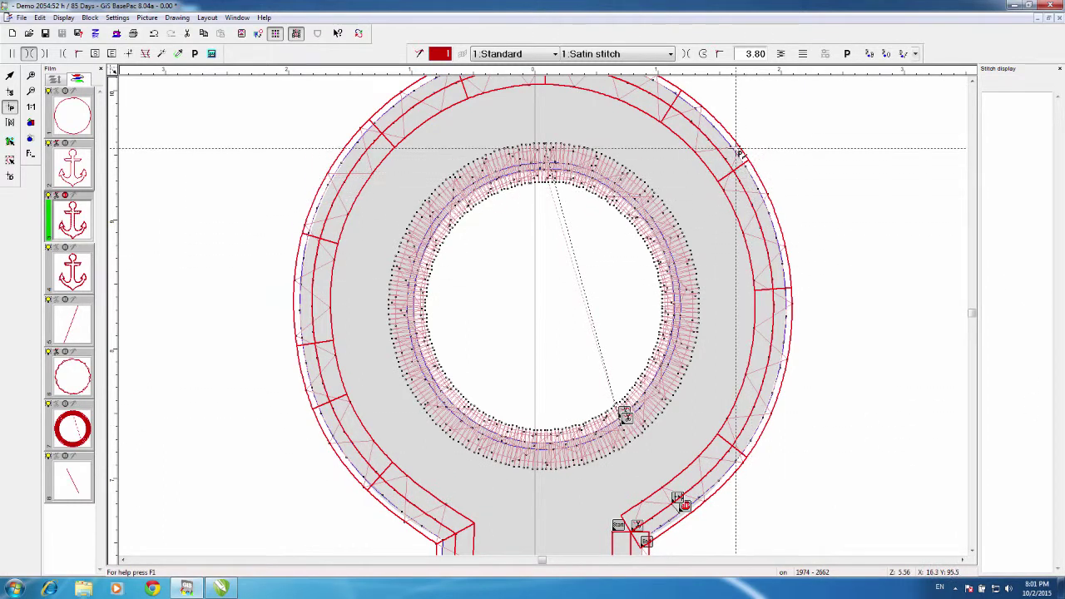
Step: Set the anchor outline satin block's center line width to 4 mm
{"action": "left_click", "coordinate": [848, 54]}
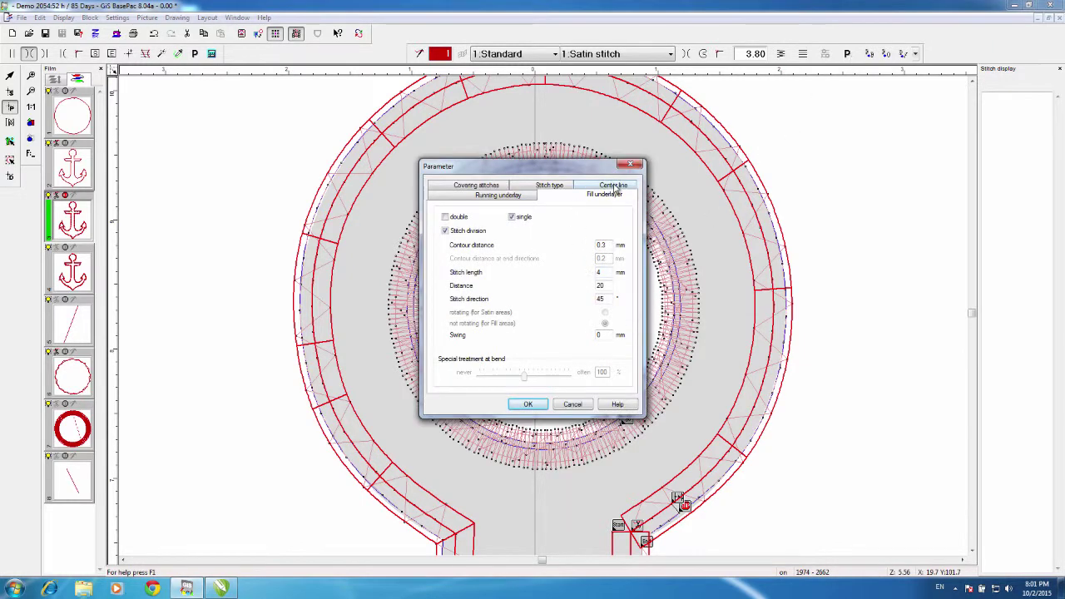
{"action": "left_click", "coordinate": [615, 187]}
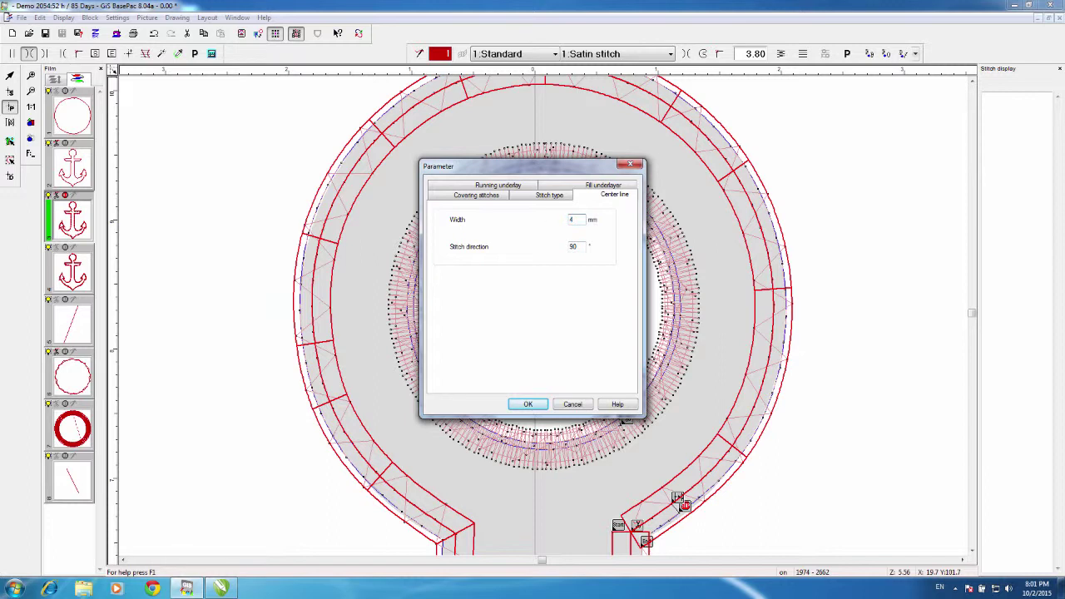
{"action": "left_click", "coordinate": [529, 404]}
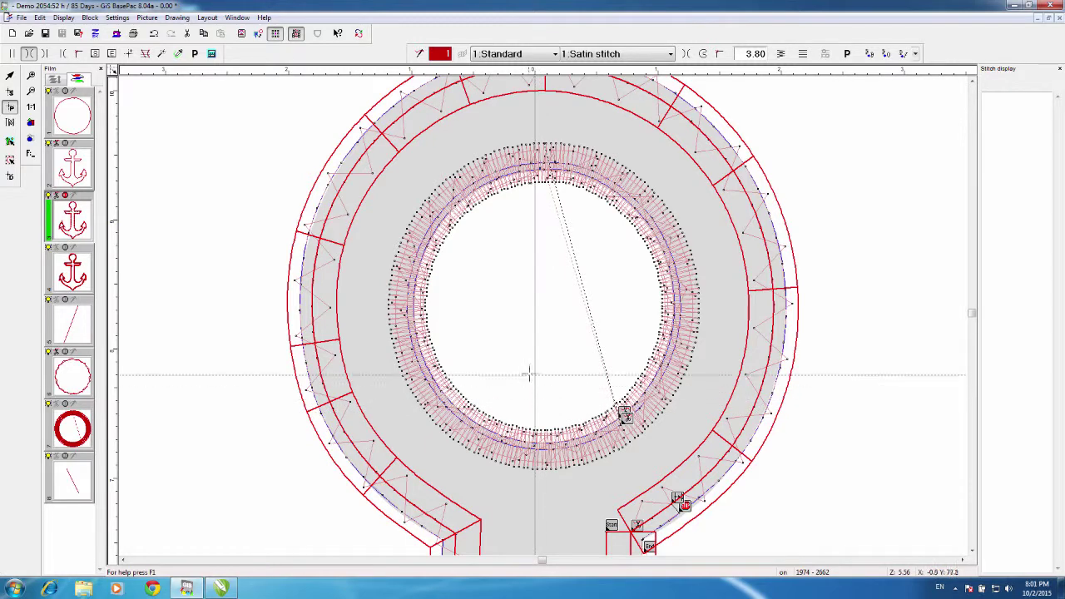
Step: Move the satin outline's start and end points together on the neck's straight edge below the ring corner, and generate the stitches
{"action": "scroll", "coordinate": [973, 317], "scroll_direction": "down", "scroll_amount": 3}
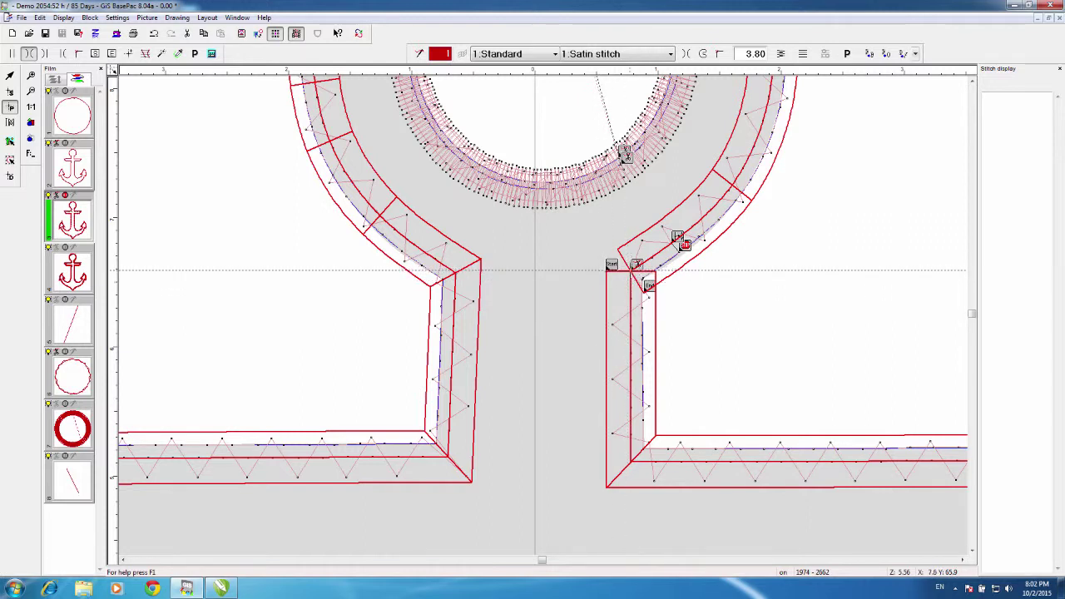
{"action": "left_click", "coordinate": [636, 274]}
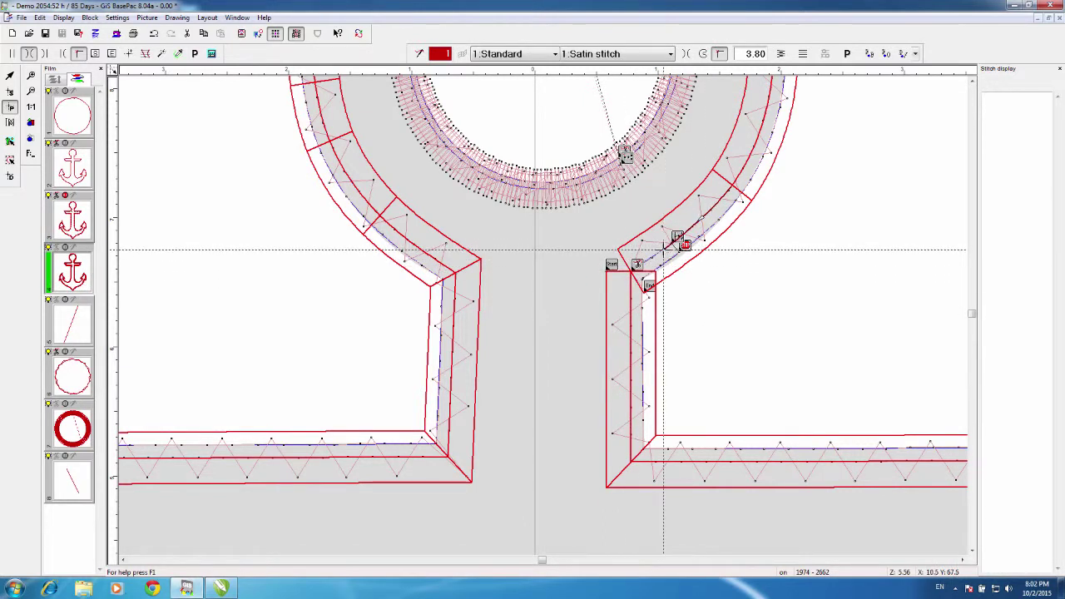
{"action": "left_click", "coordinate": [664, 249]}
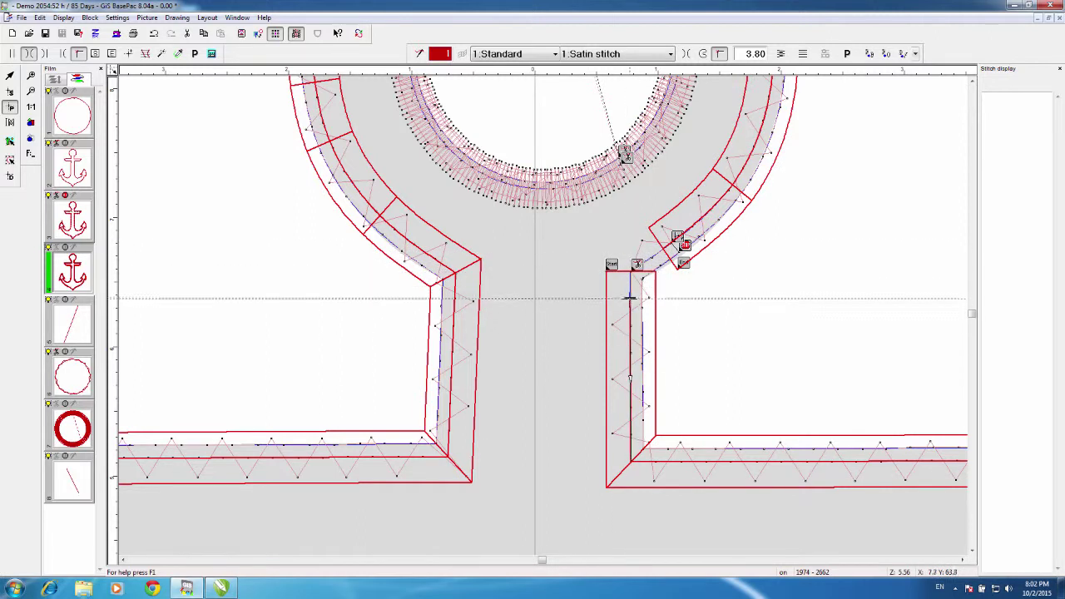
{"action": "left_click", "coordinate": [630, 313]}
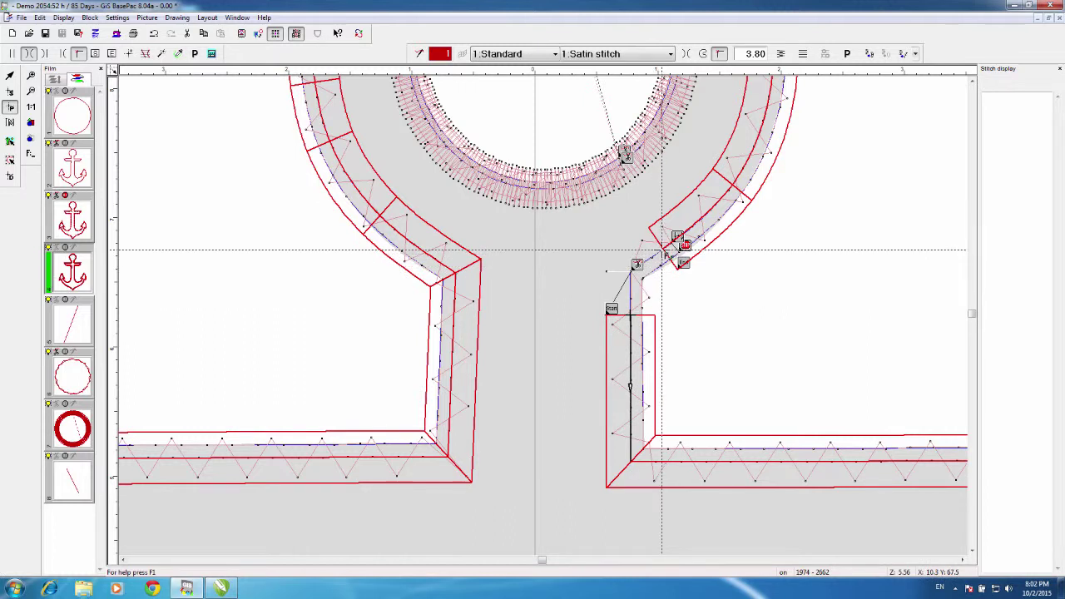
{"action": "left_click", "coordinate": [631, 308]}
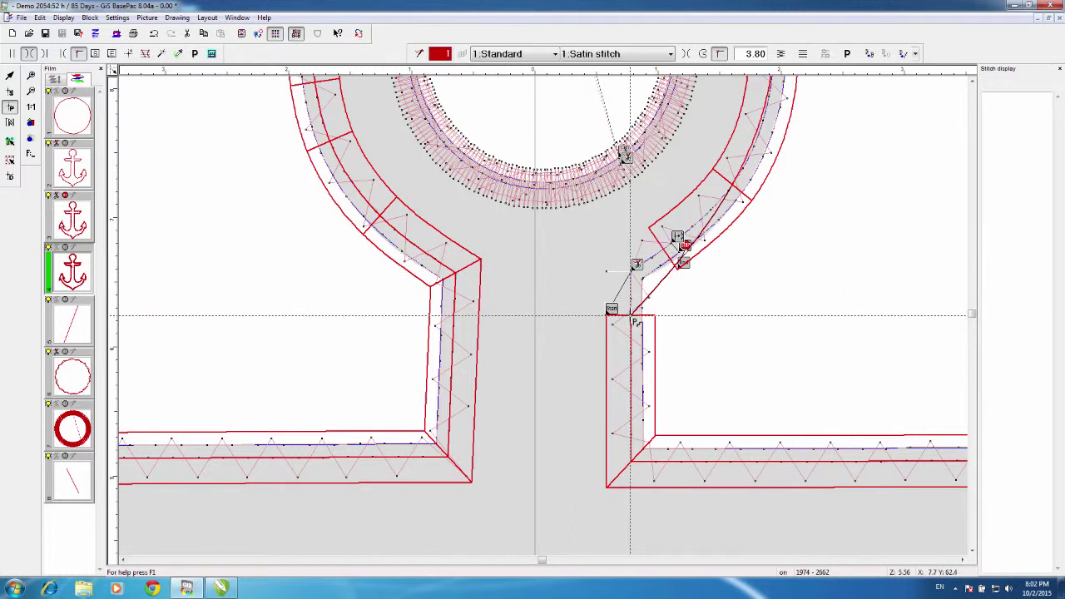
{"action": "left_click", "coordinate": [630, 315]}
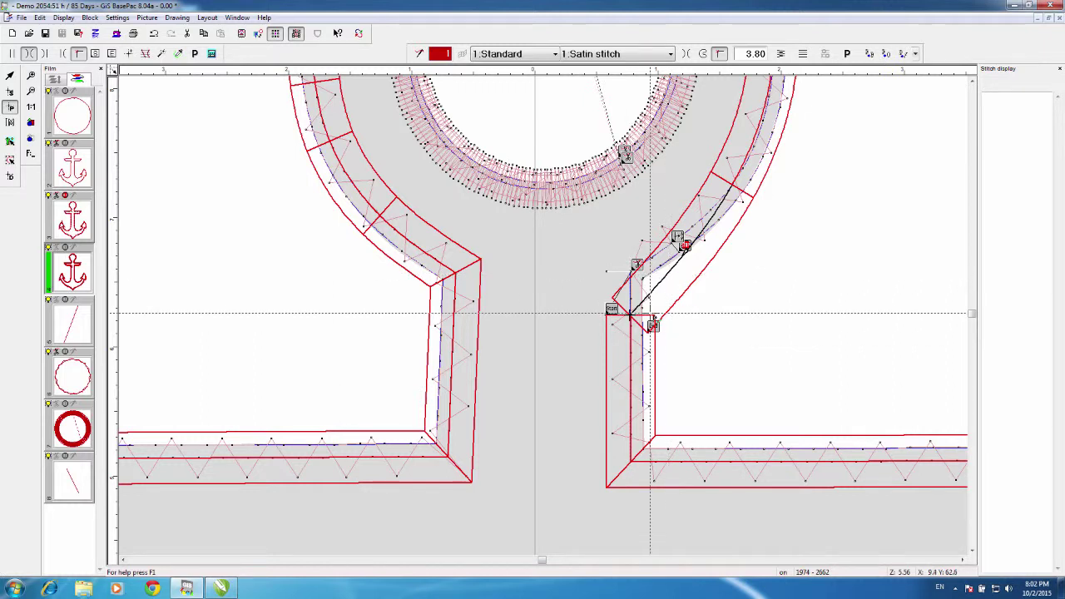
{"action": "right_click", "coordinate": [710, 236]}
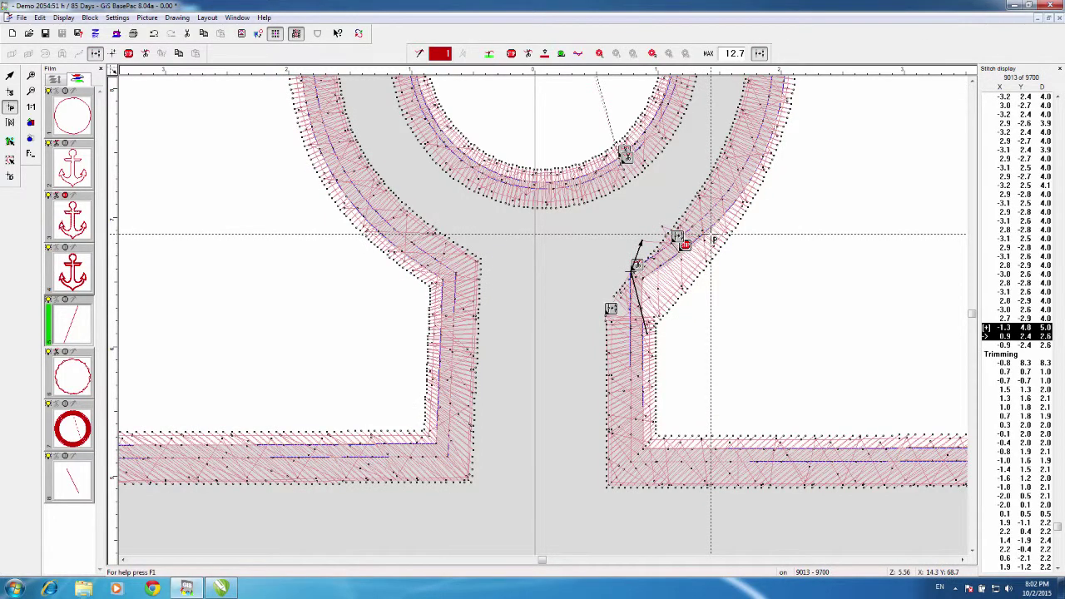
Step: Insert a corner point in the satin outline where the ring meets the neck and regenerate its stitches
{"action": "left_click", "coordinate": [710, 235]}
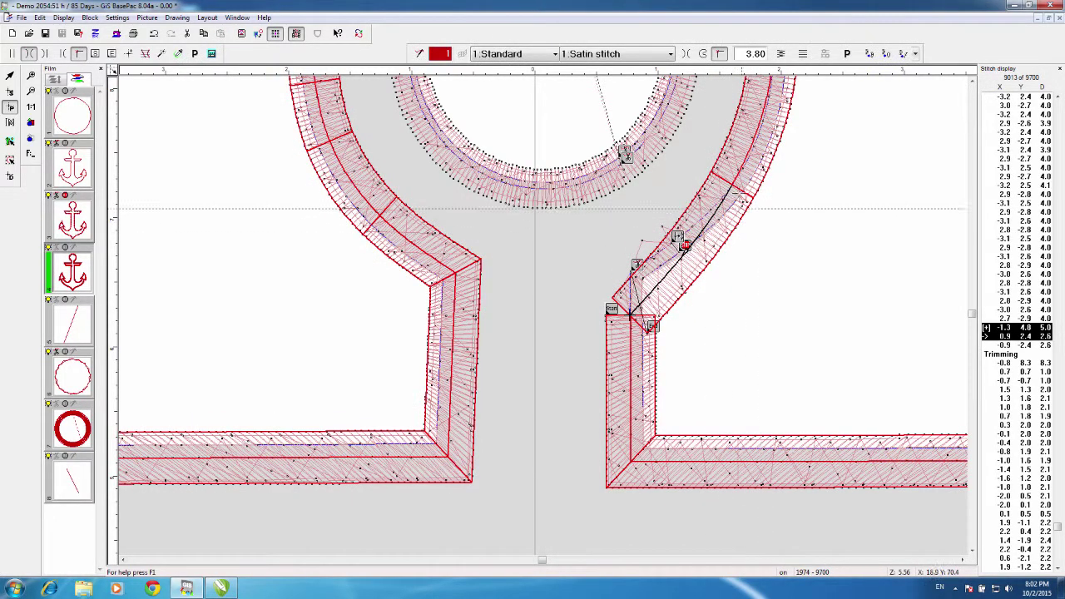
{"action": "left_click", "coordinate": [721, 191]}
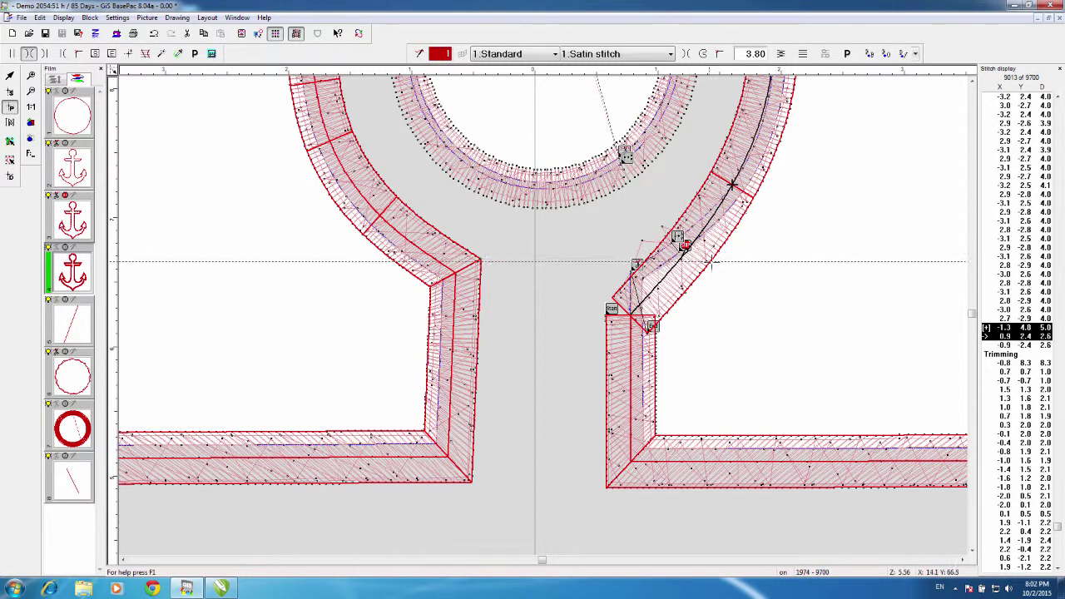
{"action": "left_click", "coordinate": [129, 54]}
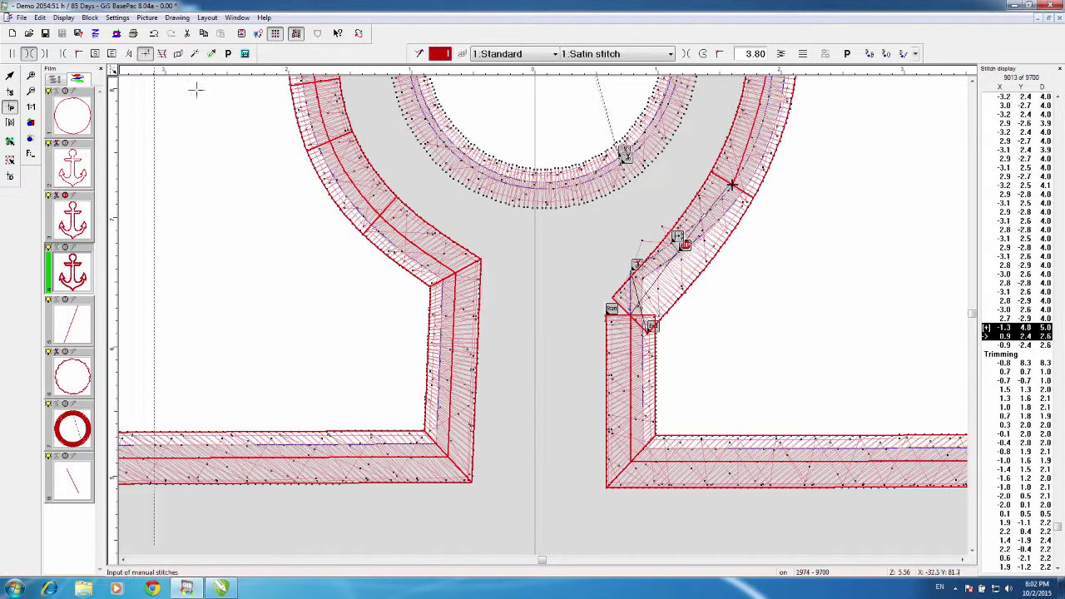
{"action": "left_click", "coordinate": [635, 266]}
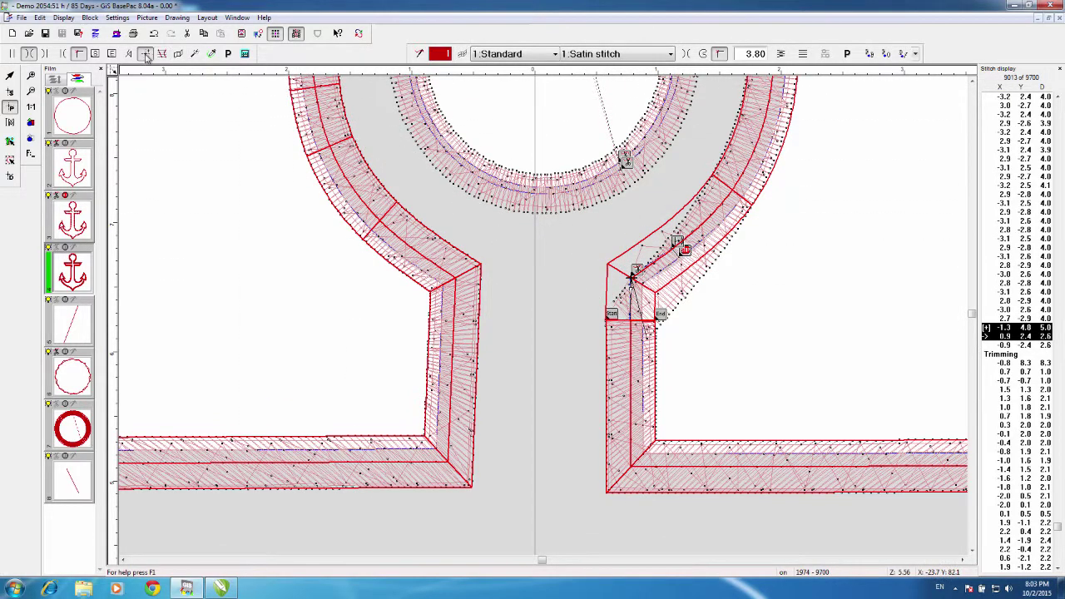
{"action": "left_click", "coordinate": [145, 54]}
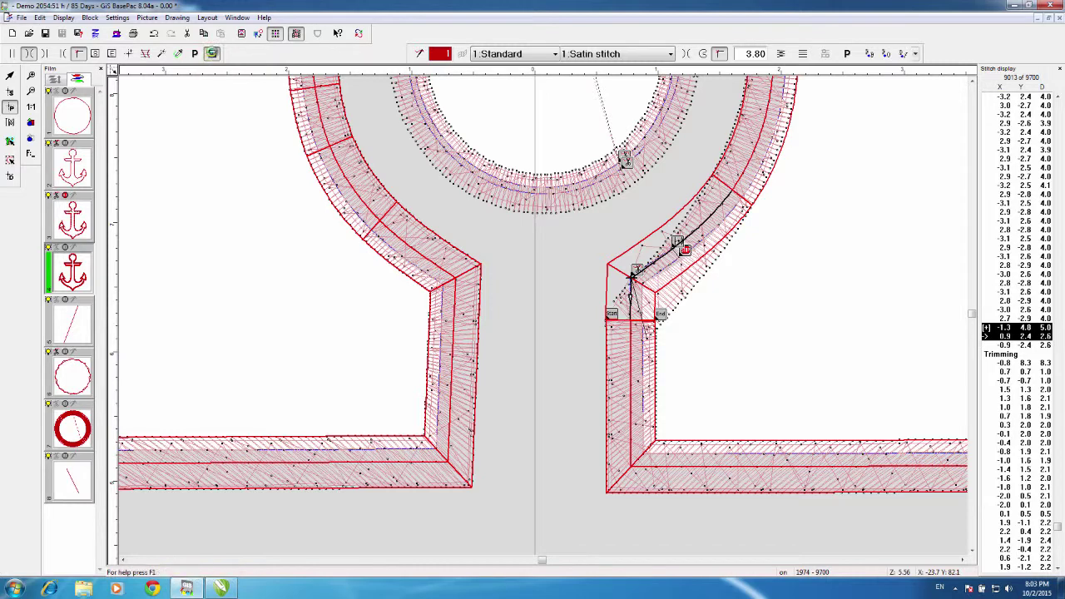
{"action": "left_click", "coordinate": [211, 53]}
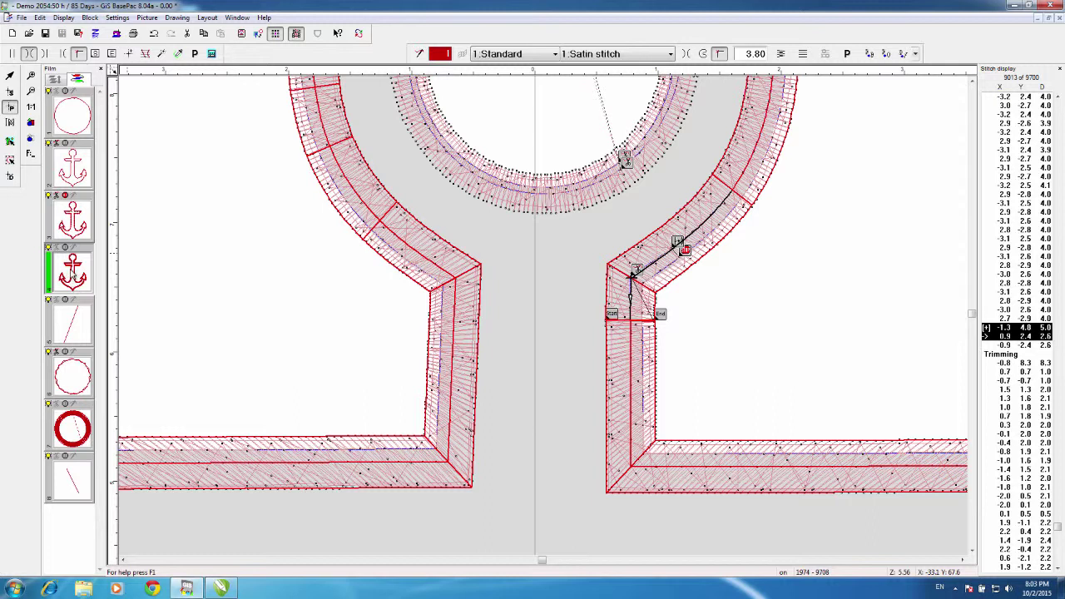
Step: Move the satin anchor block to the end of the sewing order and delete the short leftover stitch block near the neck corner
{"action": "mouse_move", "coordinate": [72, 274]}
{"action": "left_mouse_down"}
{"action": "mouse_move", "coordinate": [96, 343]}
{"action": "mouse_move", "coordinate": [97, 523]}
{"action": "mouse_move", "coordinate": [81, 528]}
{"action": "left_mouse_up"}
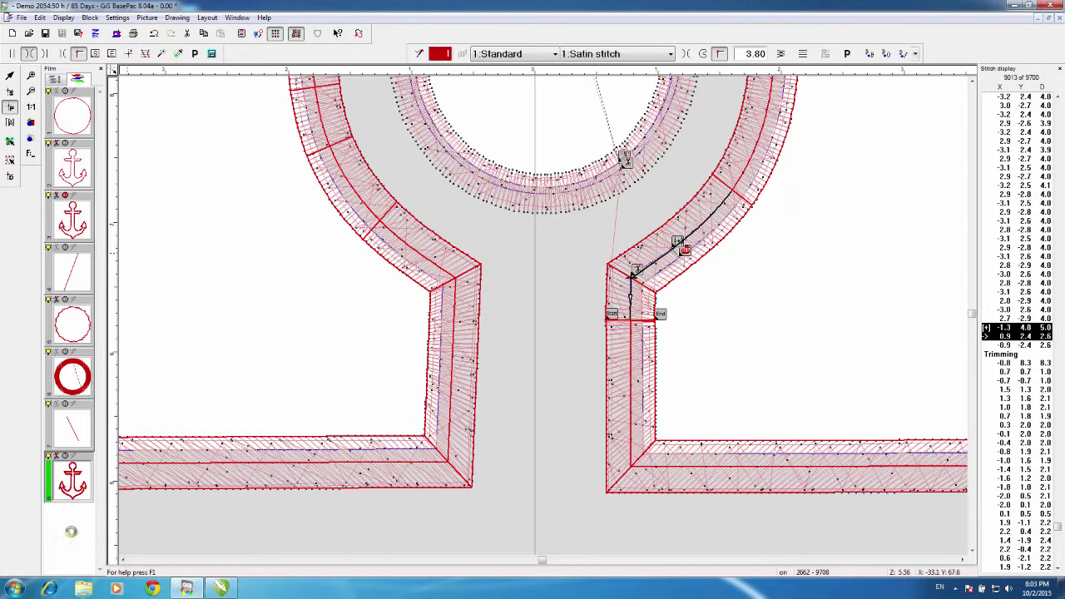
{"action": "left_click", "coordinate": [81, 269]}
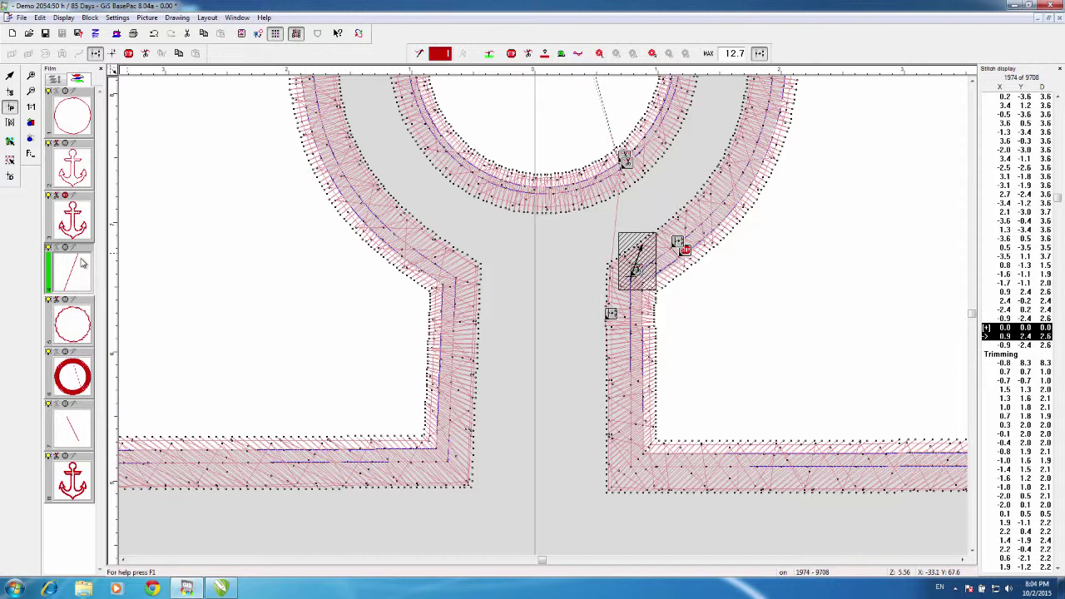
{"action": "key", "text": "Delete"}
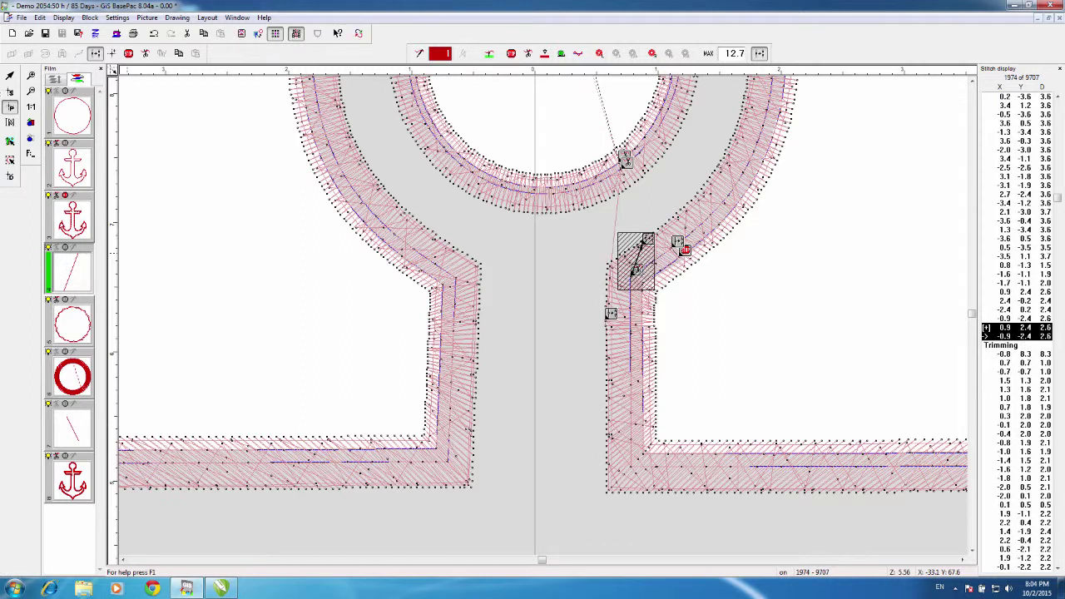
{"action": "left_click", "coordinate": [10, 76]}
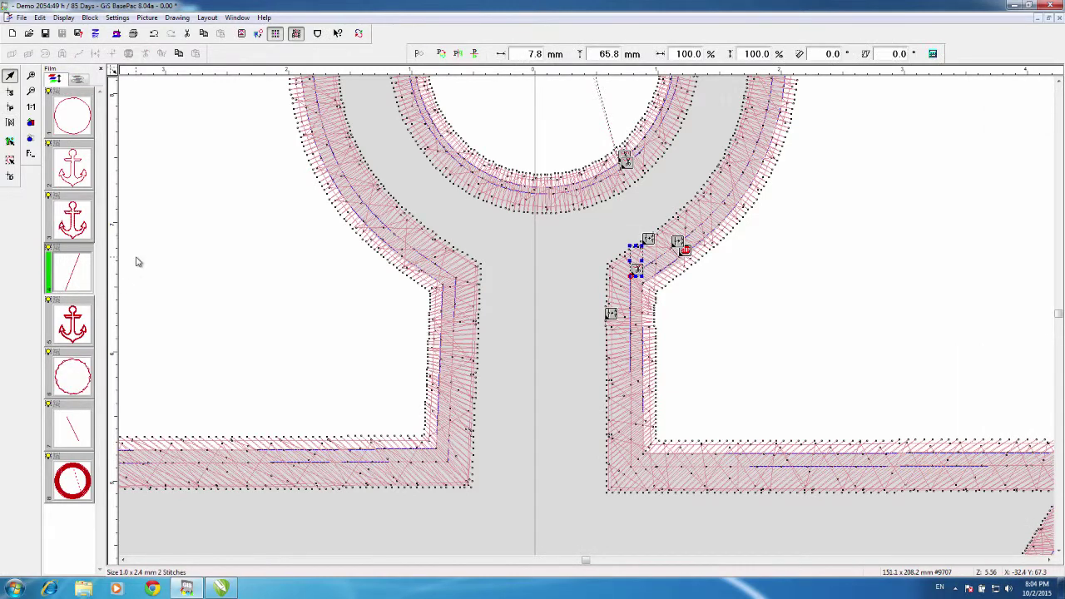
{"action": "key", "text": "Delete"}
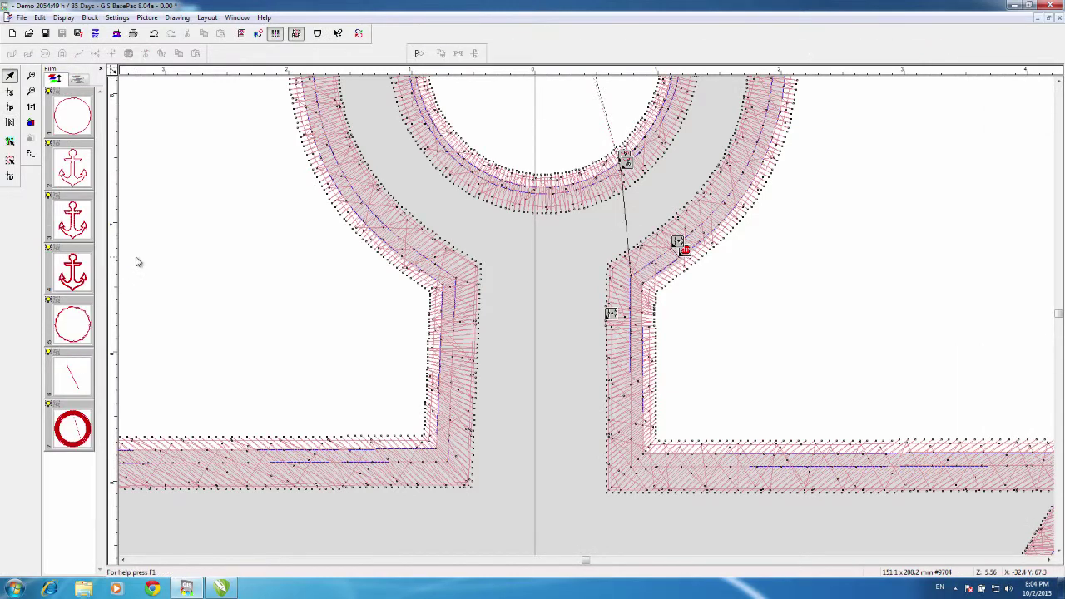
Step: Check the order of the connecting stitch, satin ring and satin anchor blocks in both film views
{"action": "left_click", "coordinate": [71, 388]}
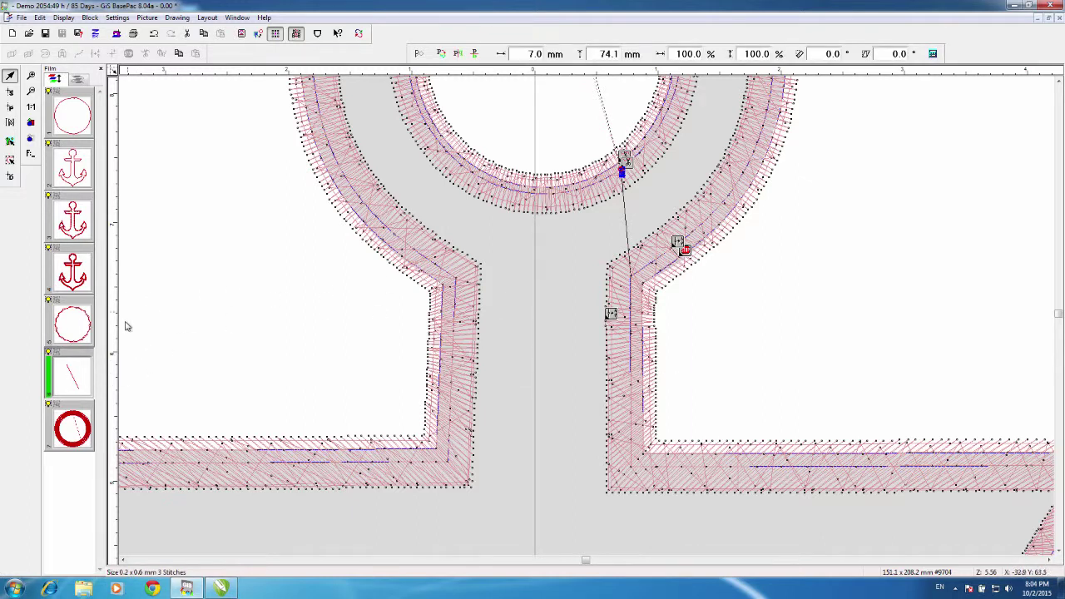
{"action": "left_click", "coordinate": [81, 433]}
{"action": "left_click", "coordinate": [77, 79]}
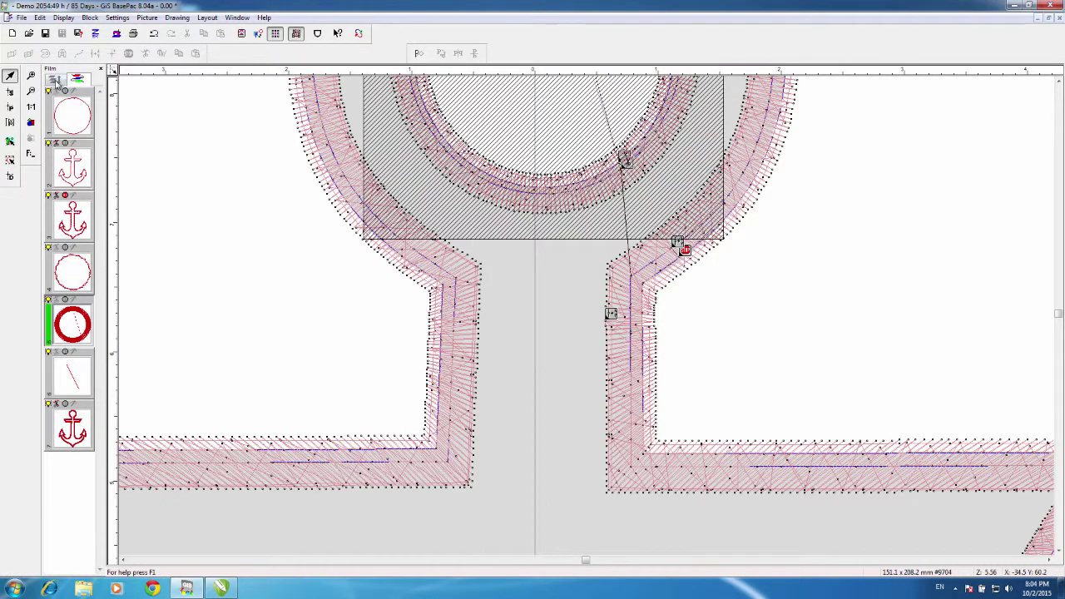
{"action": "left_click", "coordinate": [241, 287]}
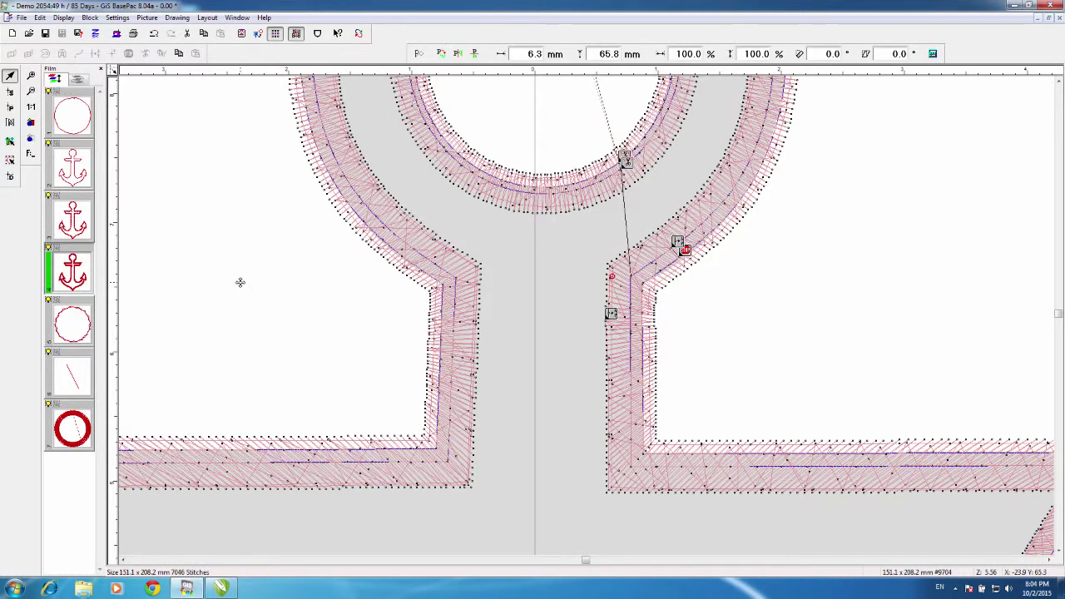
{"action": "left_click", "coordinate": [78, 81]}
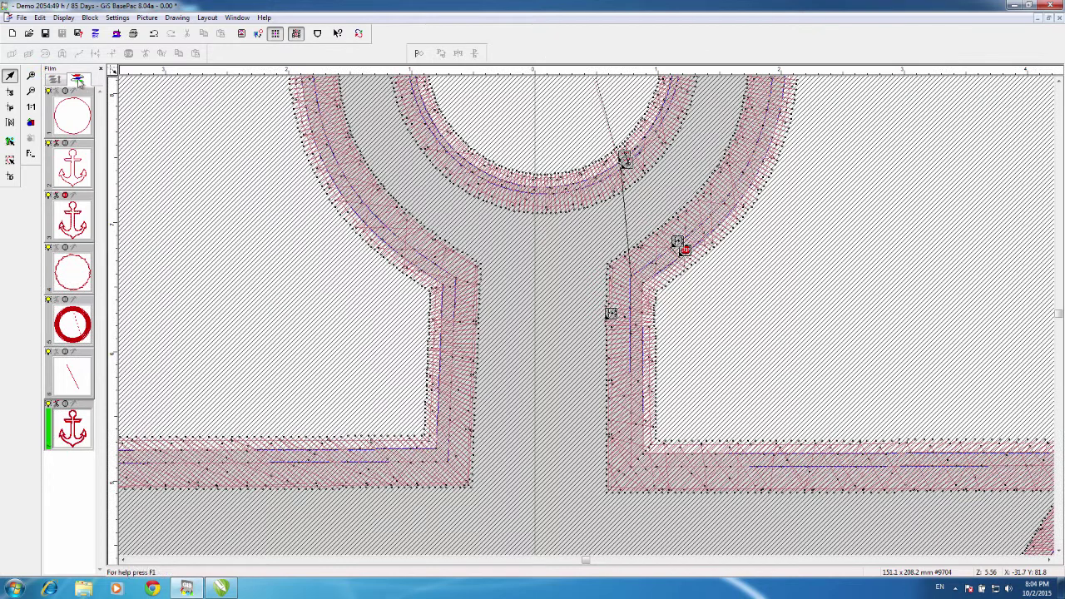
Step: Add a stop to the satin ring block and check the block sequence in both film views
{"action": "left_click", "coordinate": [66, 301]}
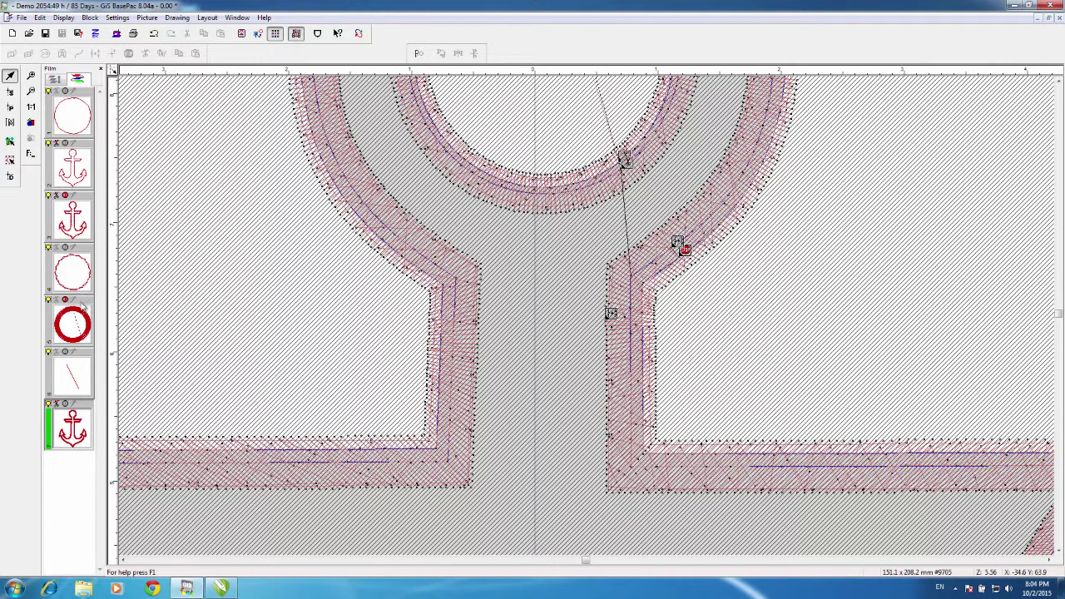
{"action": "left_click", "coordinate": [255, 247]}
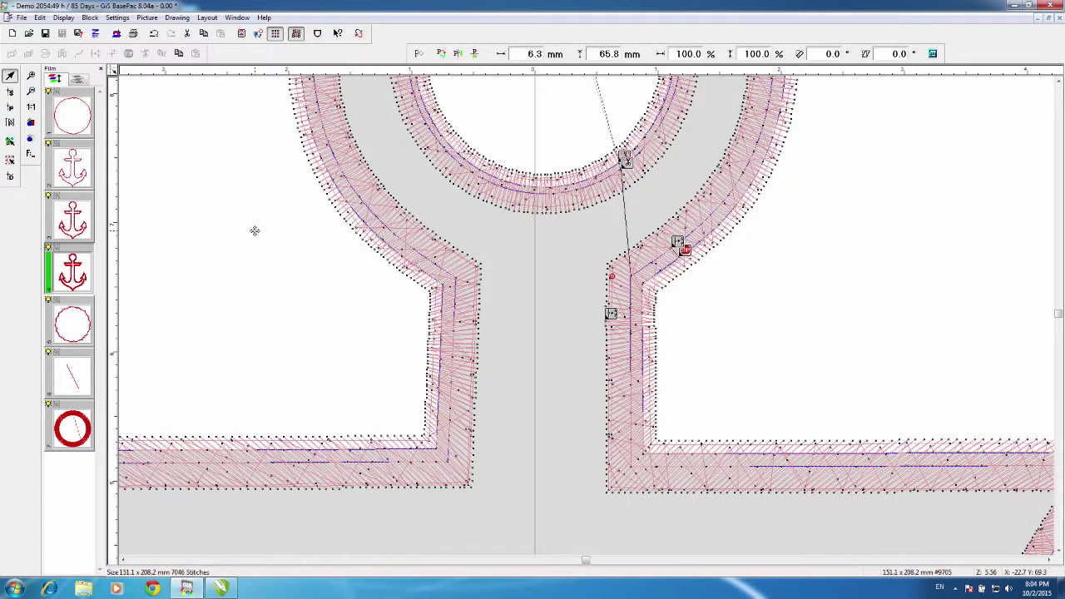
{"action": "left_click", "coordinate": [76, 79]}
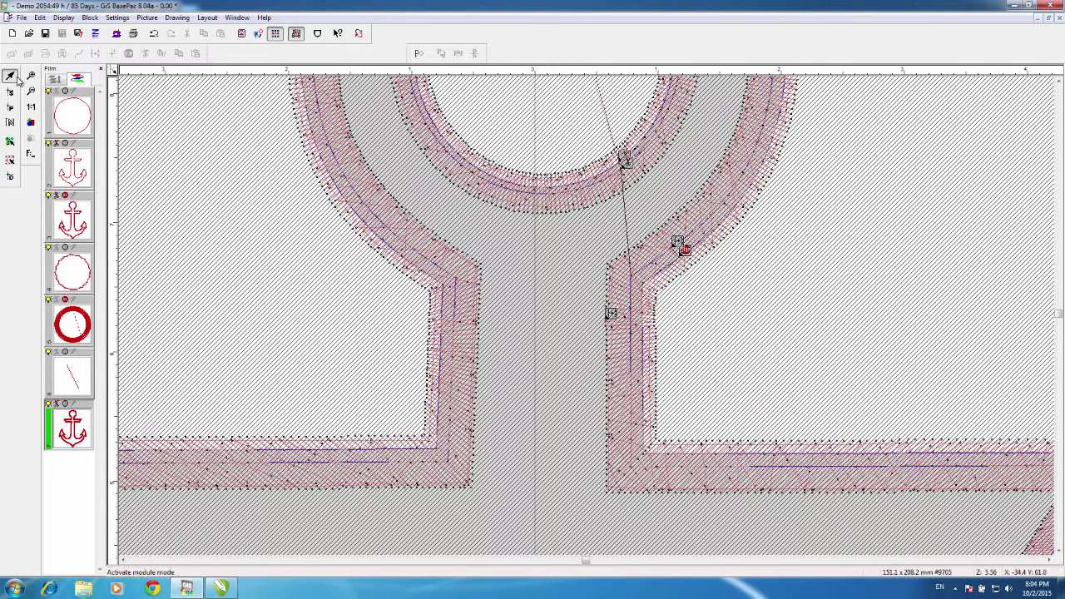
Step: In point editing mode, hide the running-stitch and Swing & Shift anchor blocks to expose the satin outline at the left fluke
{"action": "left_click", "coordinate": [10, 106]}
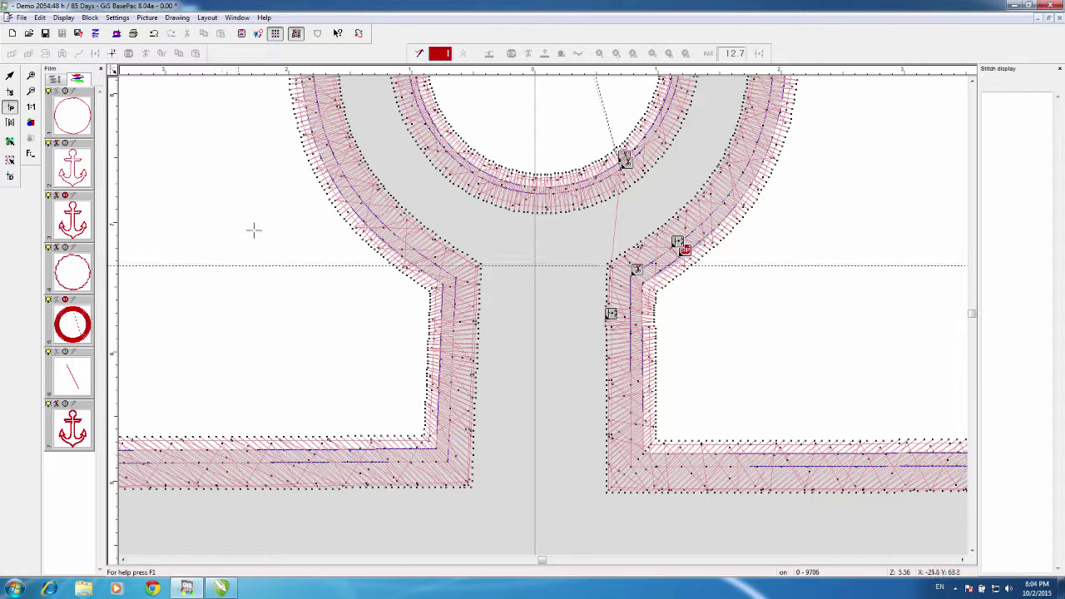
{"action": "left_click", "coordinate": [31, 122]}
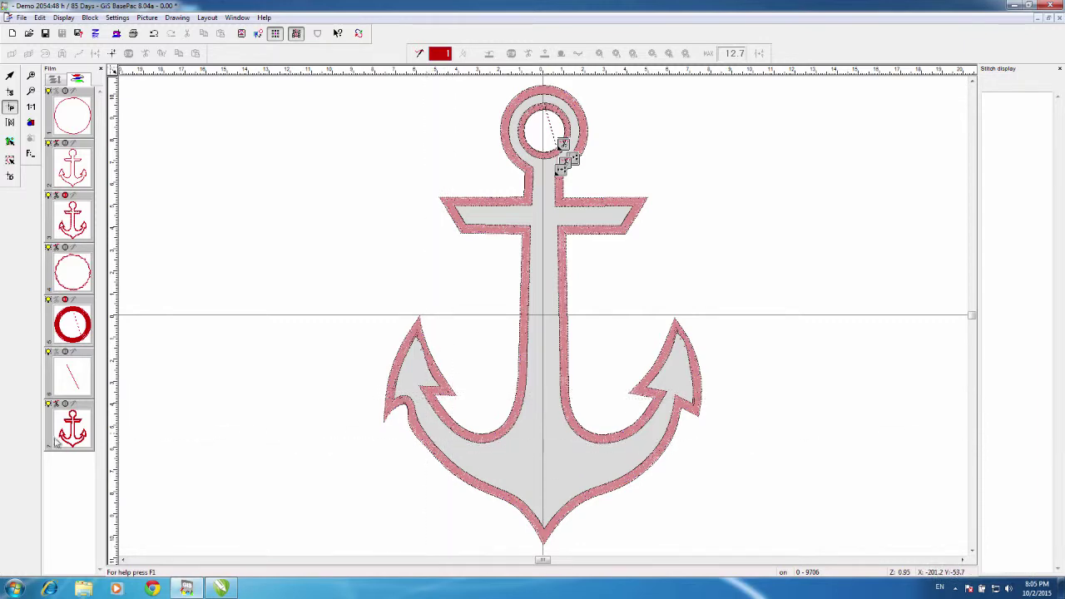
{"action": "left_click", "coordinate": [428, 445]}
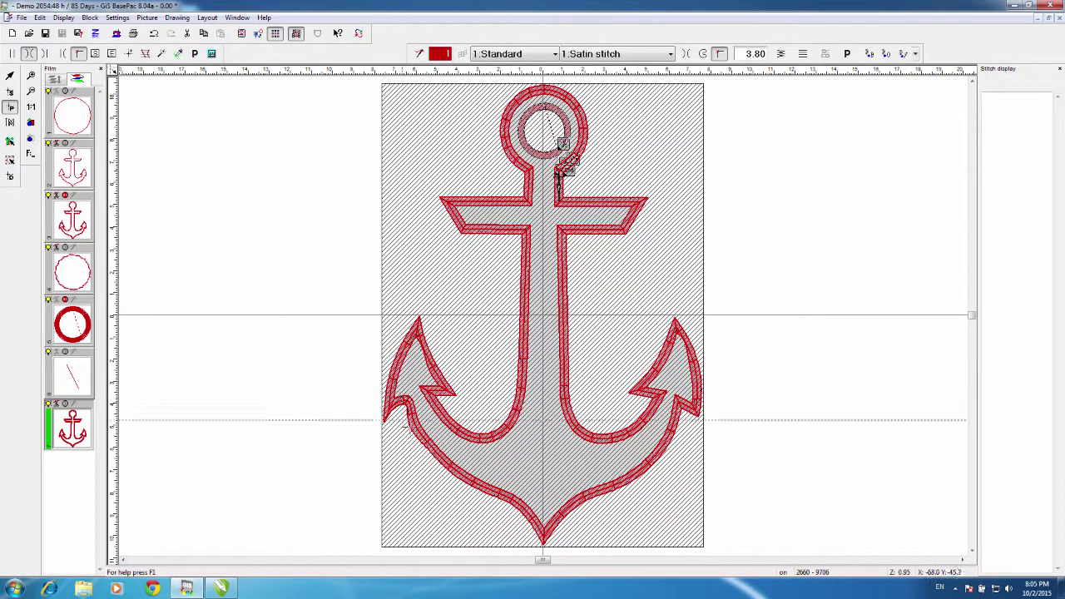
{"action": "left_click", "coordinate": [342, 449]}
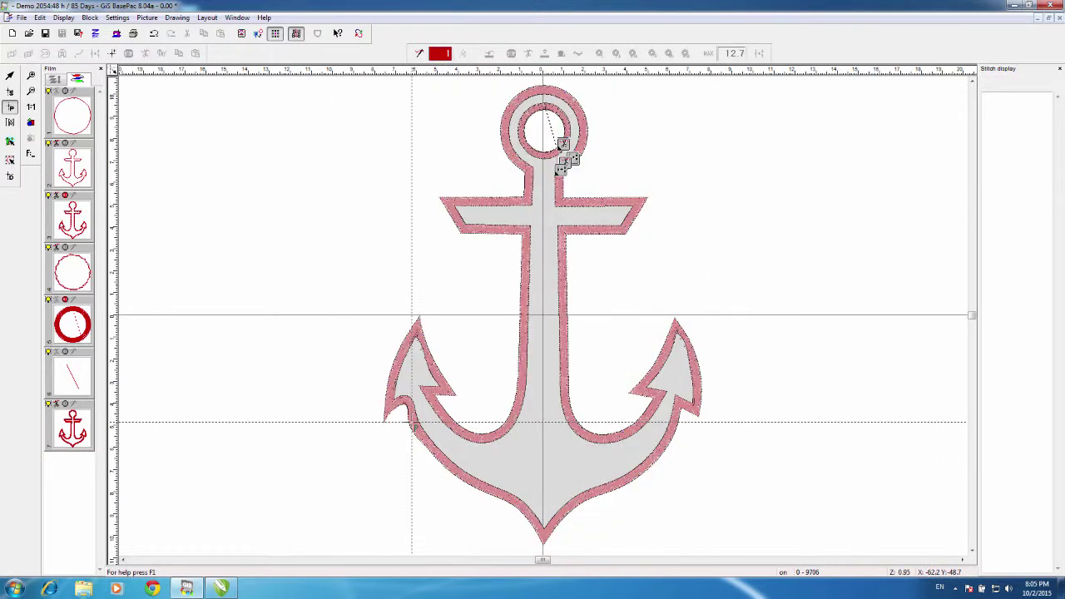
{"action": "left_click", "coordinate": [409, 416]}
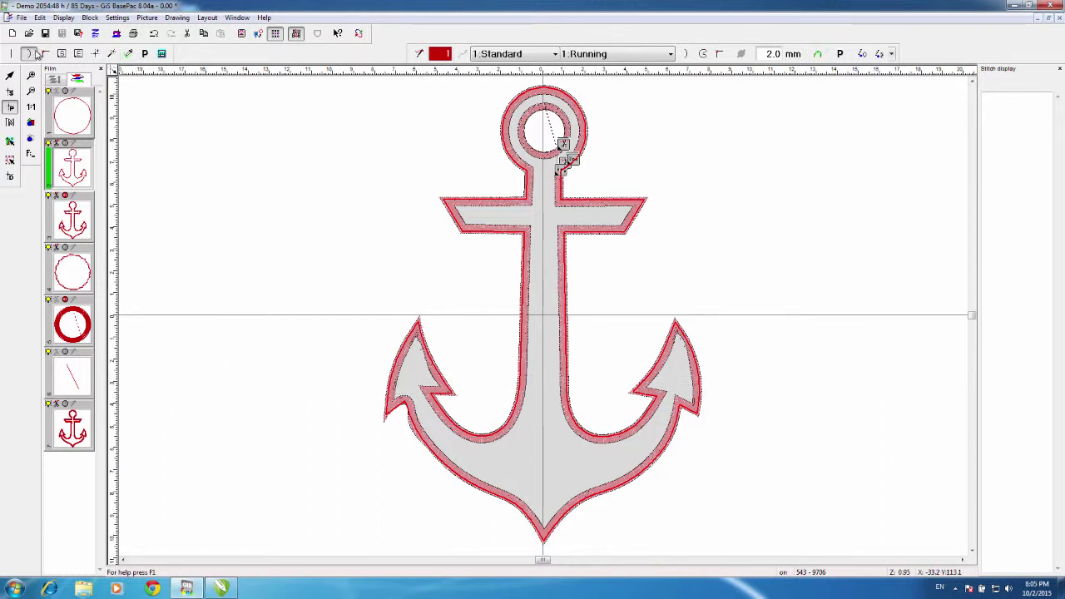
{"action": "left_click", "coordinate": [31, 75]}
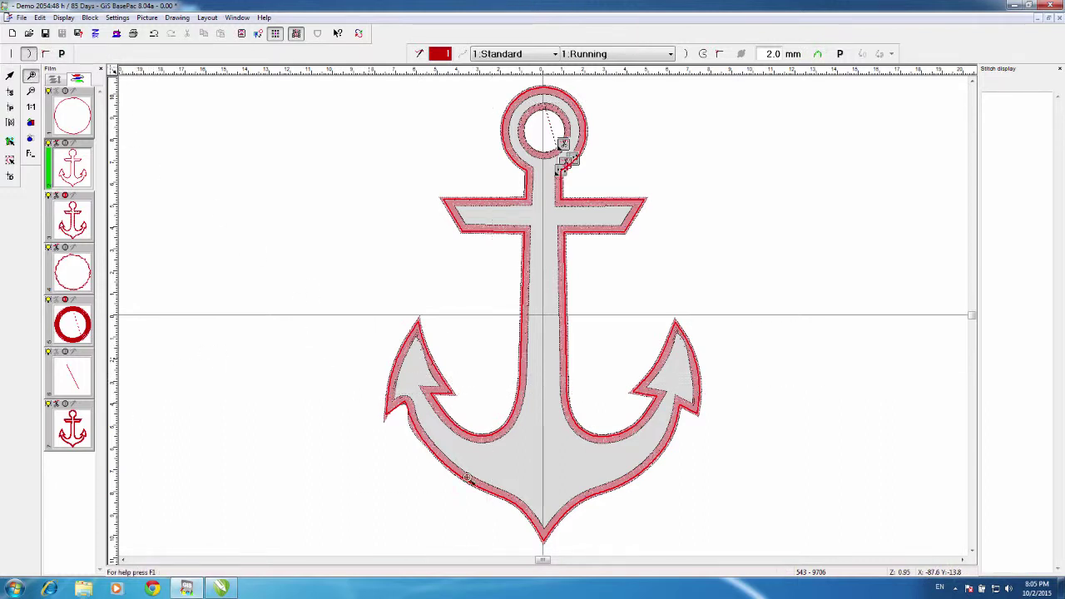
{"action": "left_click_drag", "start_coordinate": [358, 345], "coordinate": [518, 528]}
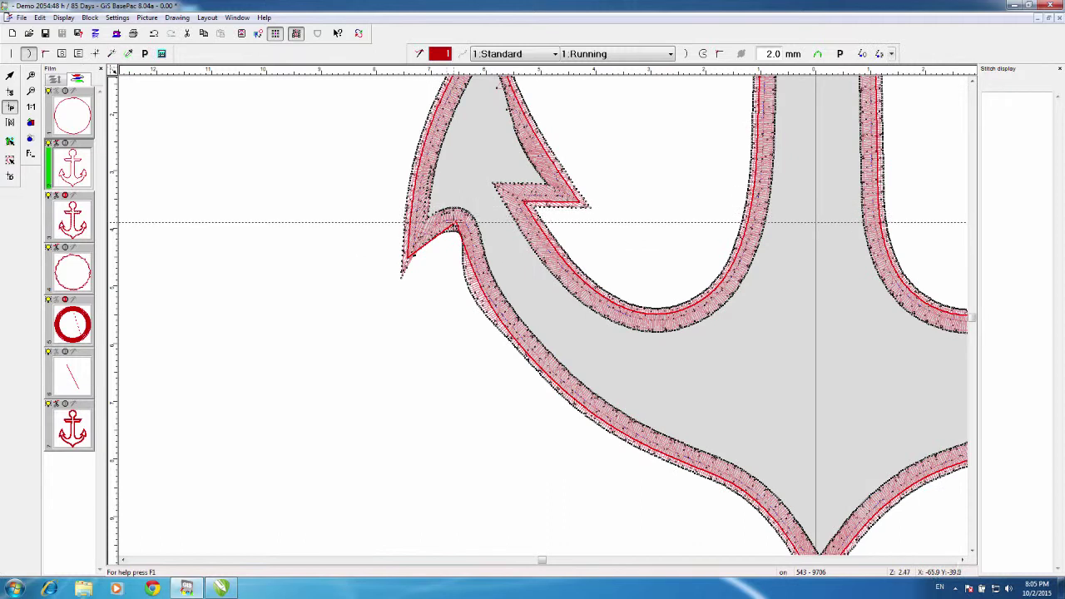
{"action": "left_click", "coordinate": [452, 221]}
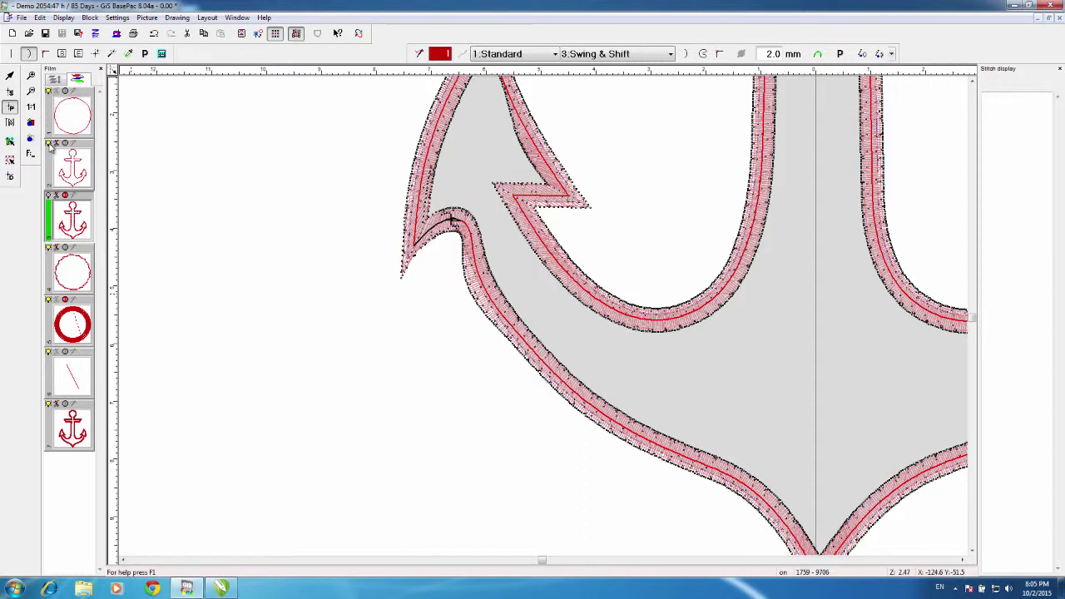
{"action": "left_click", "coordinate": [213, 229]}
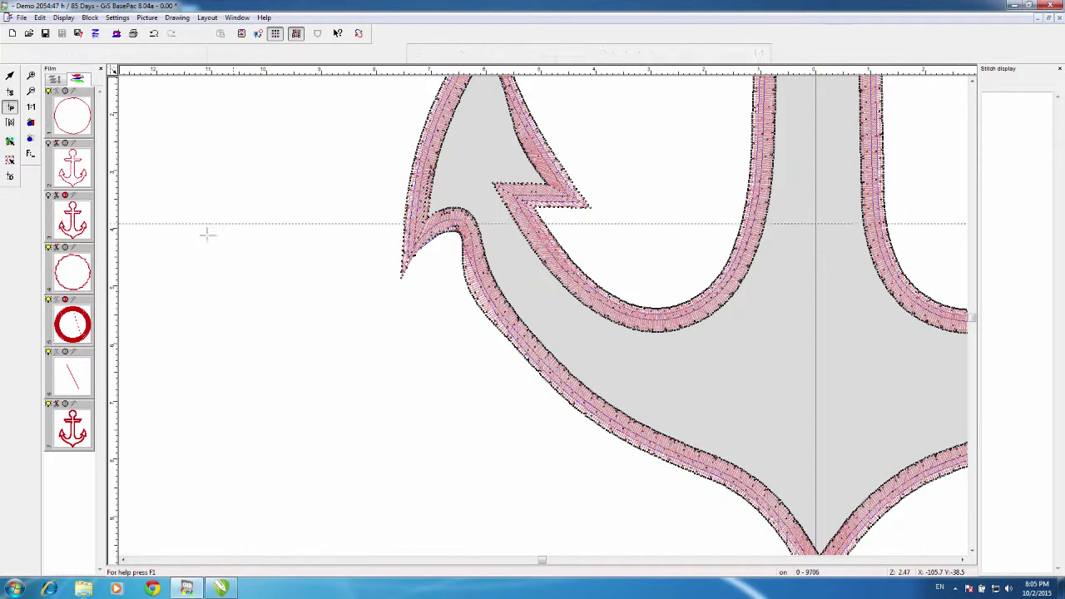
Step: Change the satin outline's curved point where the left fluke's barb meets the arm into a corner point and regenerate the stitches
{"action": "left_click", "coordinate": [499, 308]}
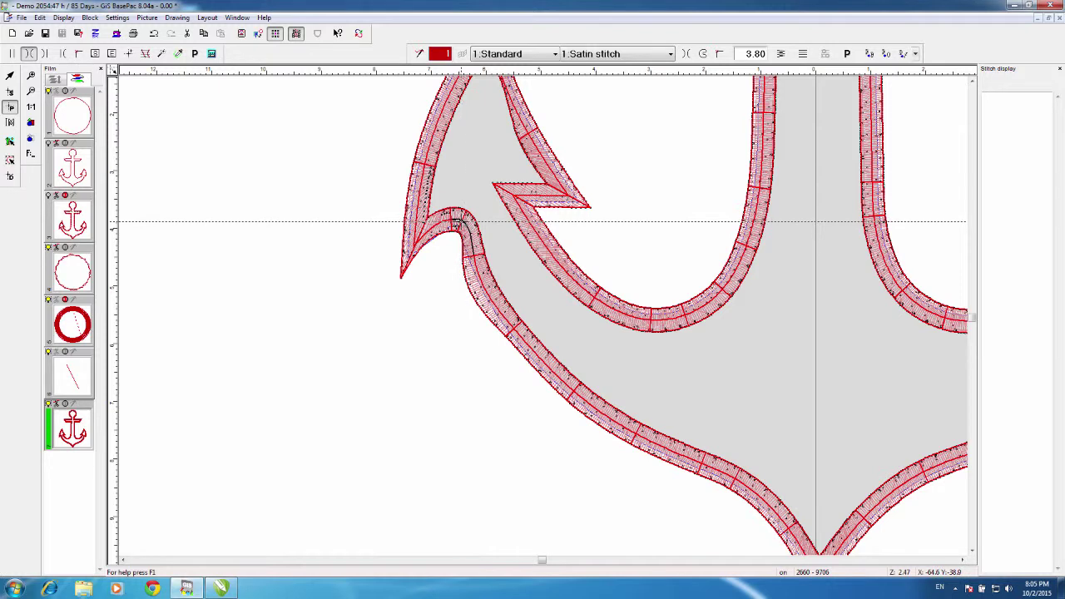
{"action": "left_click", "coordinate": [79, 54]}
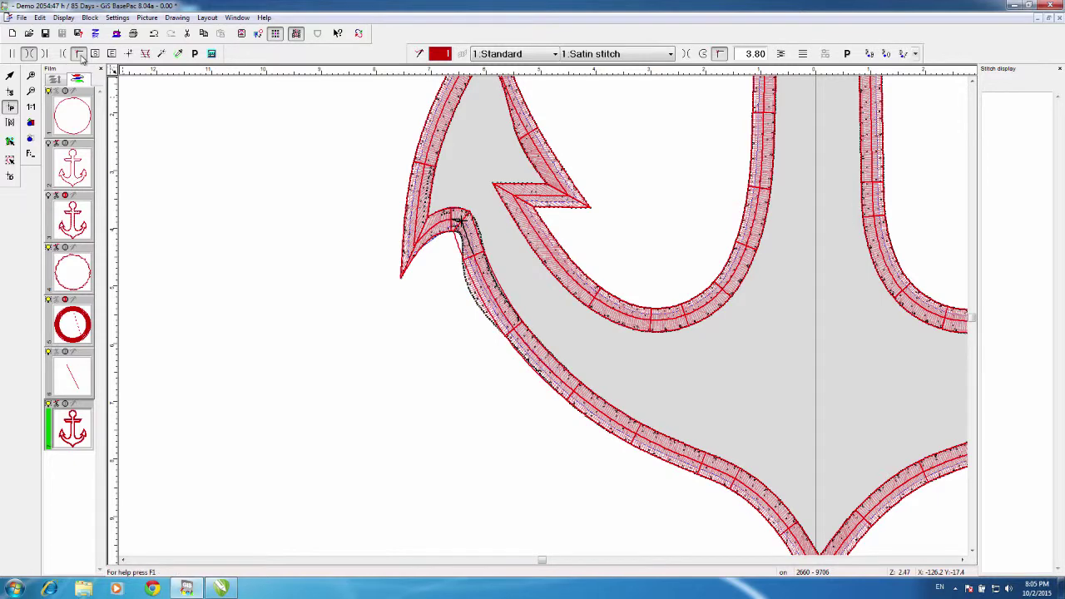
{"action": "left_click", "coordinate": [212, 53]}
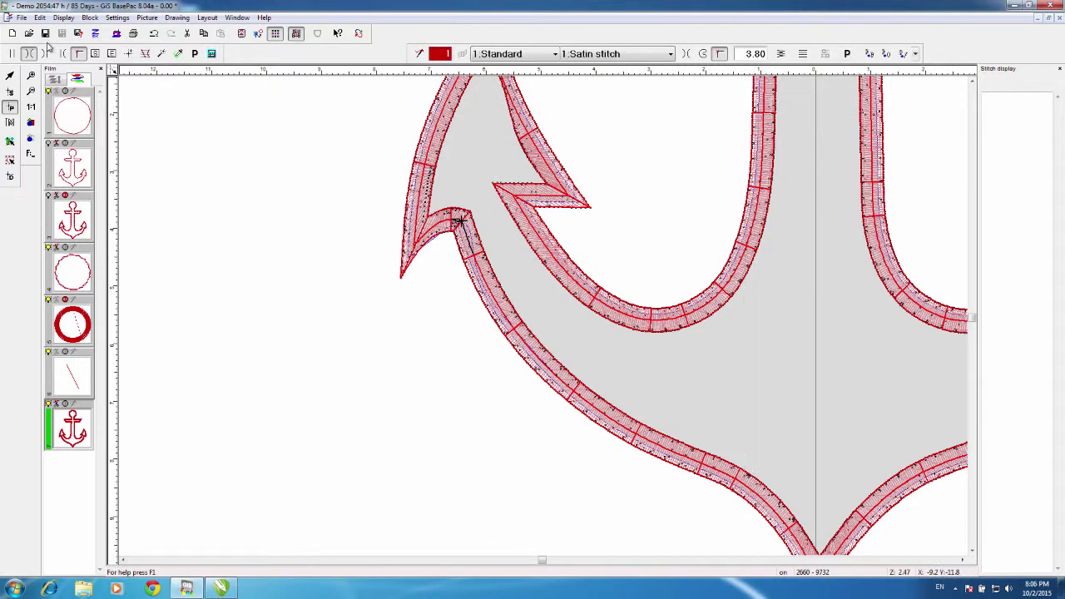
Step: Delete the extra curve point beside the left barb's corner, shift the corner point slightly outward from the arm, and regenerate the satin stitches
{"action": "left_click", "coordinate": [31, 75]}
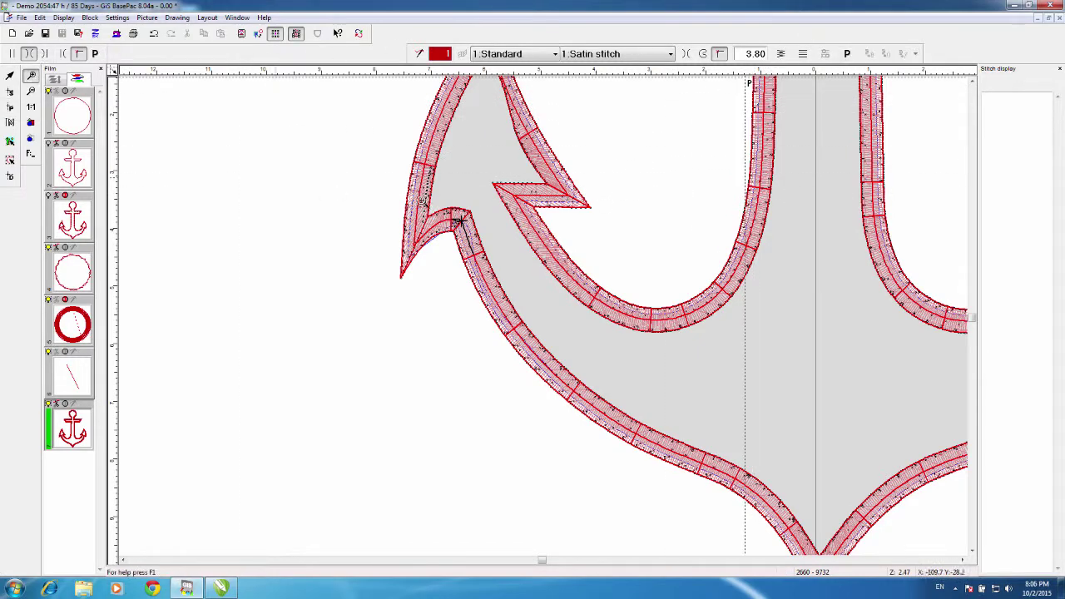
{"action": "left_click_drag", "start_coordinate": [377, 194], "coordinate": [505, 307]}
{"action": "left_click", "coordinate": [594, 190]}
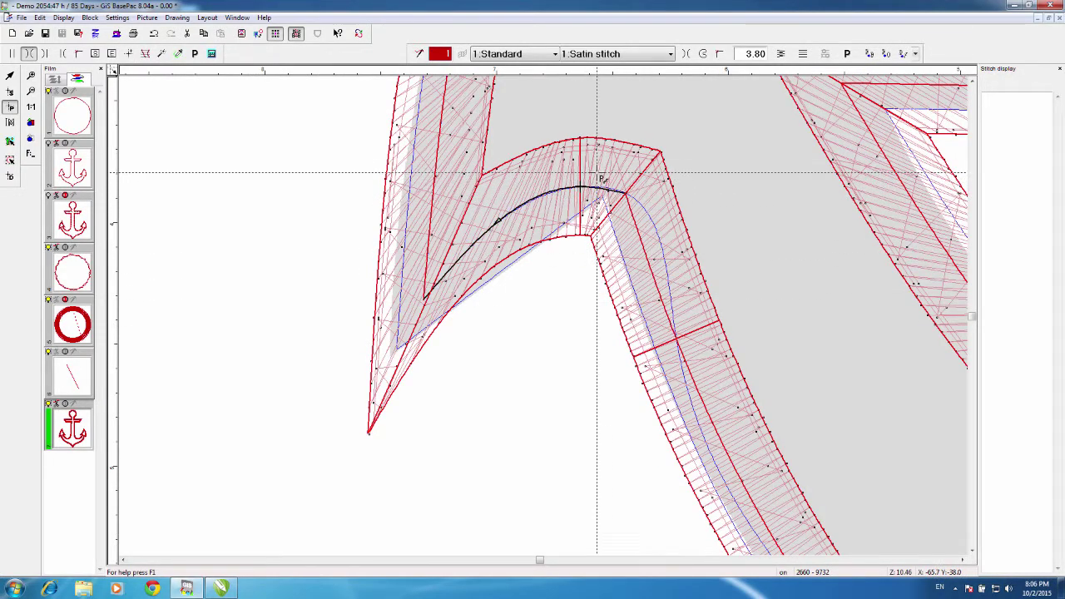
{"action": "key", "text": "e"}
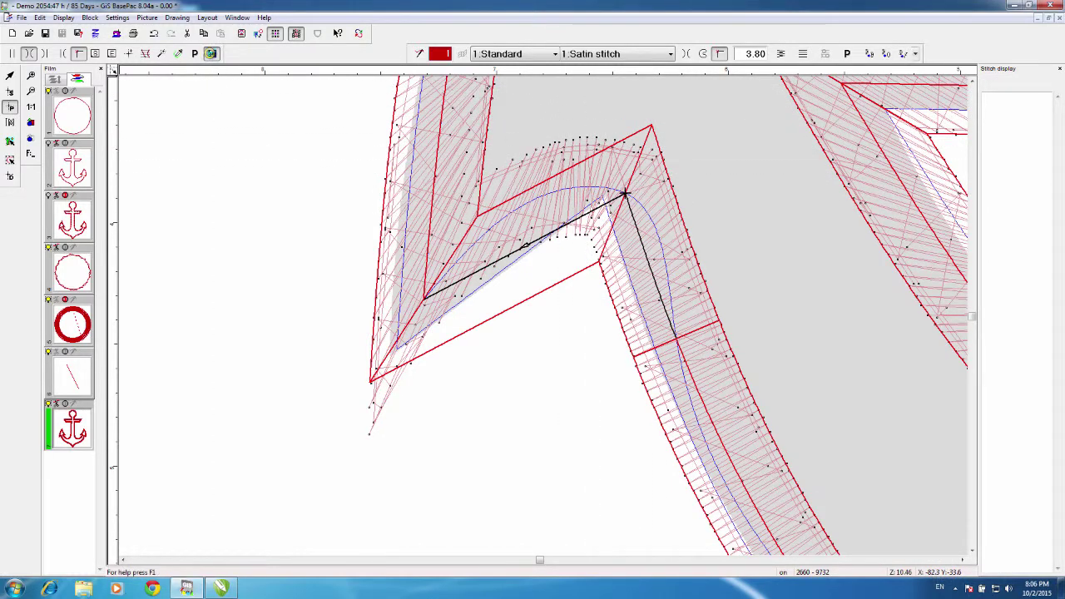
{"action": "left_click", "coordinate": [212, 53]}
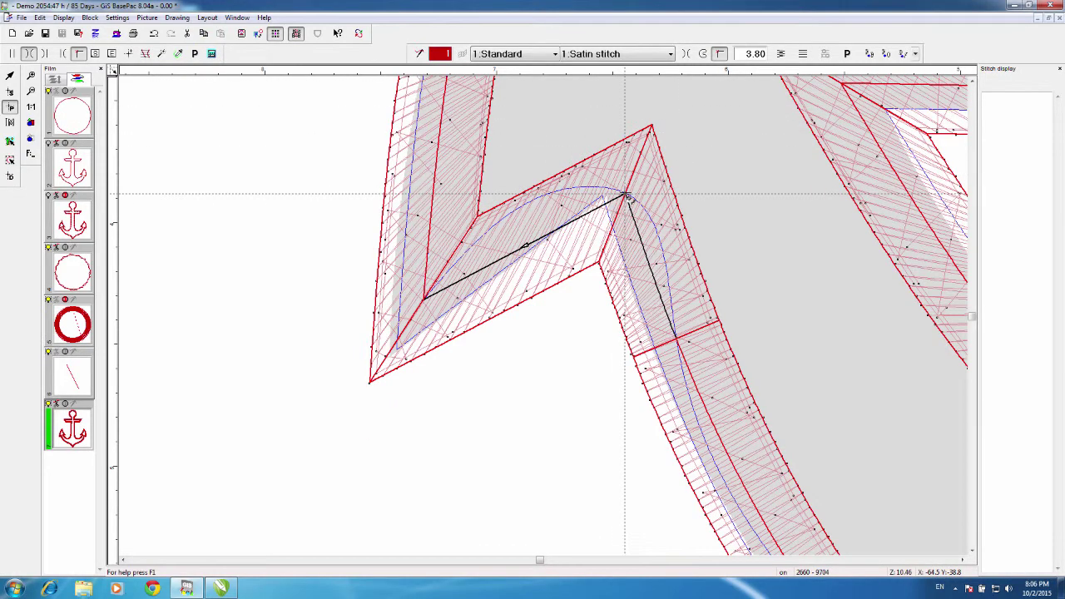
{"action": "left_click_drag", "start_coordinate": [628, 196], "coordinate": [614, 175]}
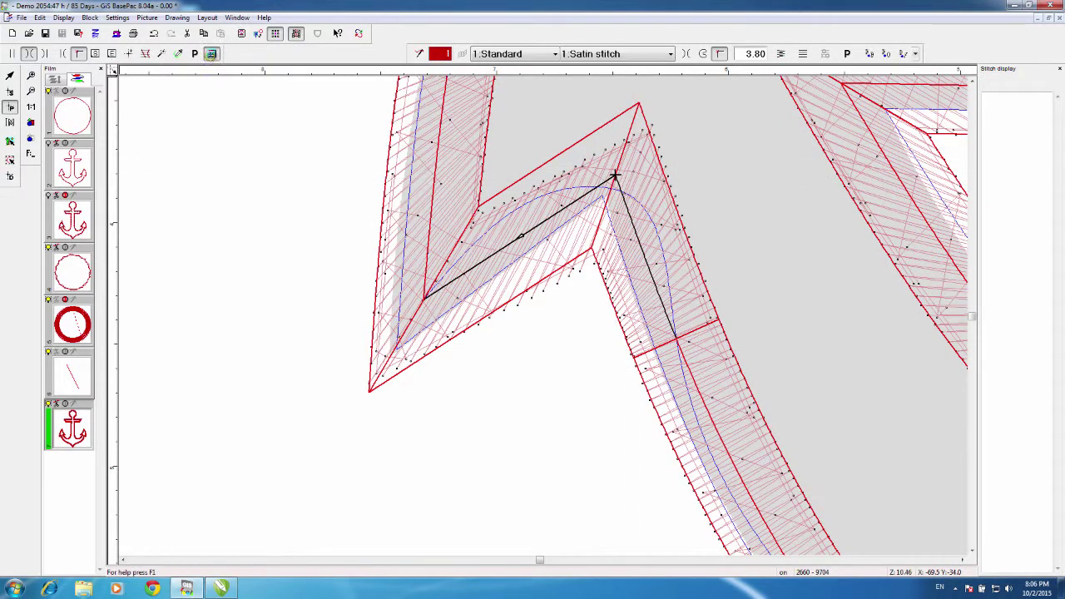
{"action": "left_click", "coordinate": [211, 54]}
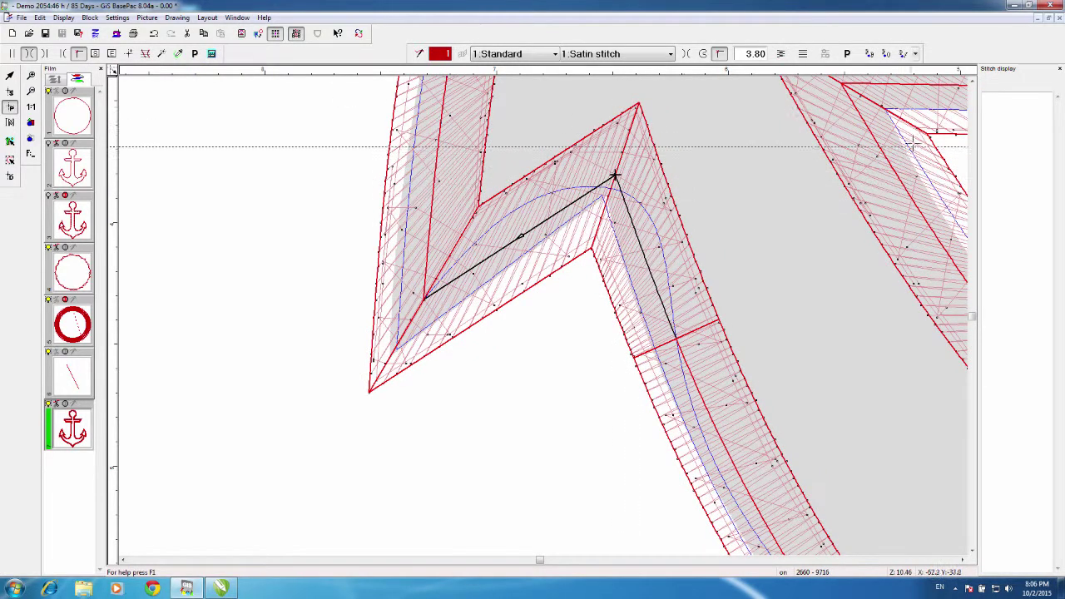
Step: Delete the extra point just below the left fluke's tip in the satin outline and regenerate the stitches
{"action": "left_click", "coordinate": [973, 82]}
{"action": "left_click_drag", "start_coordinate": [973, 82], "coordinate": [973, 82]}
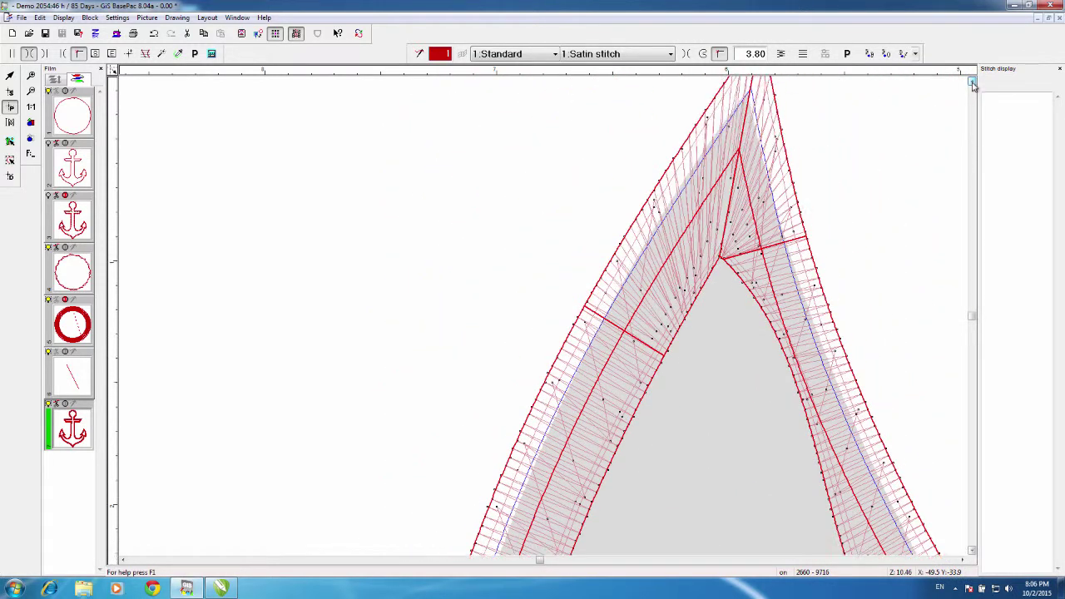
{"action": "left_click", "coordinate": [766, 252]}
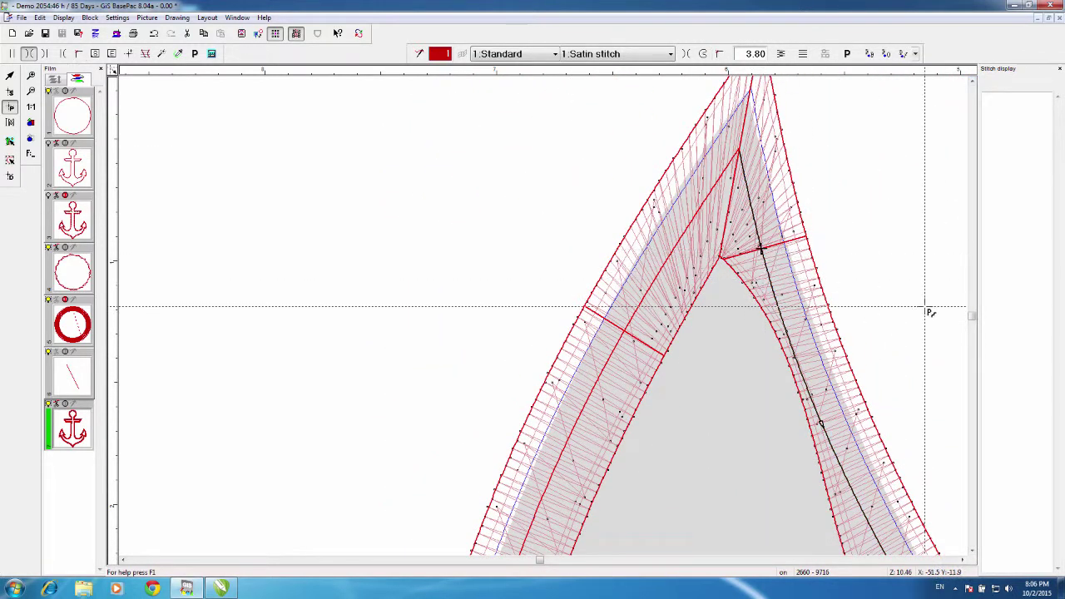
{"action": "left_click_drag", "start_coordinate": [972, 551], "coordinate": [972, 551]}
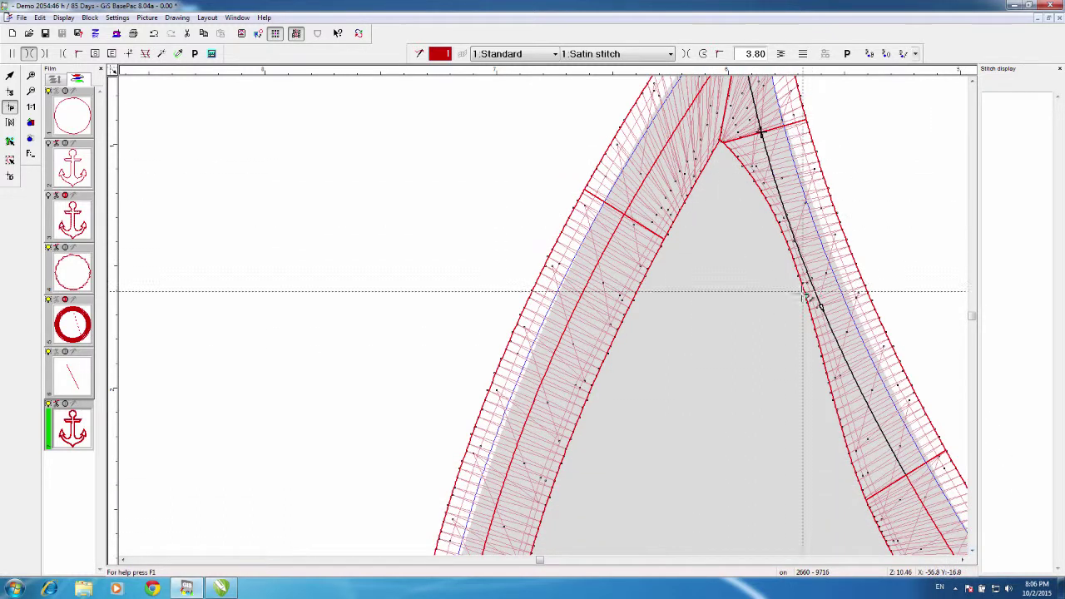
{"action": "left_click", "coordinate": [806, 156]}
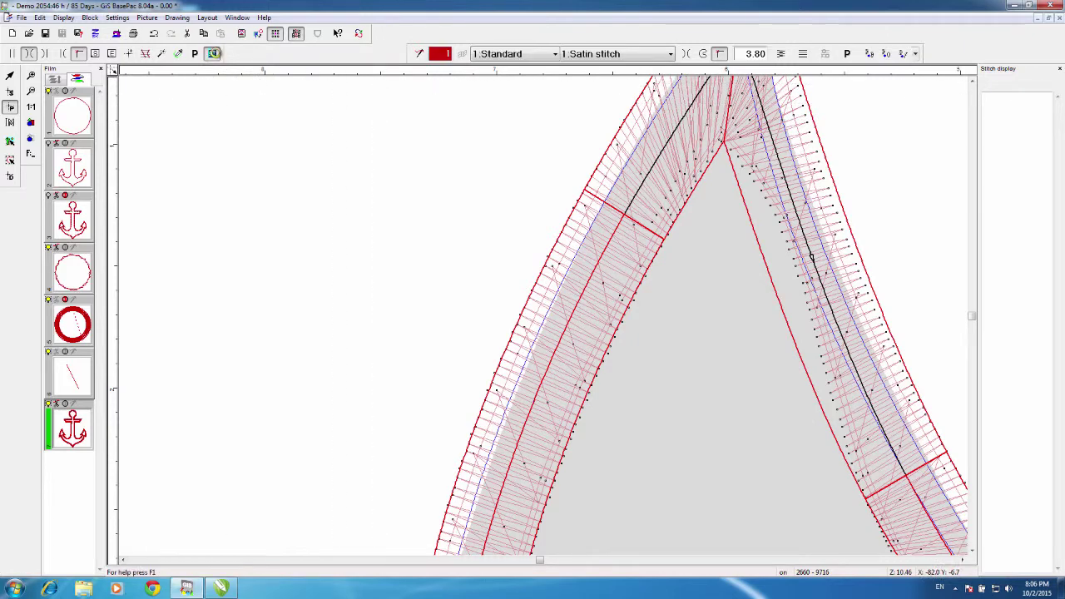
{"action": "left_click", "coordinate": [213, 54]}
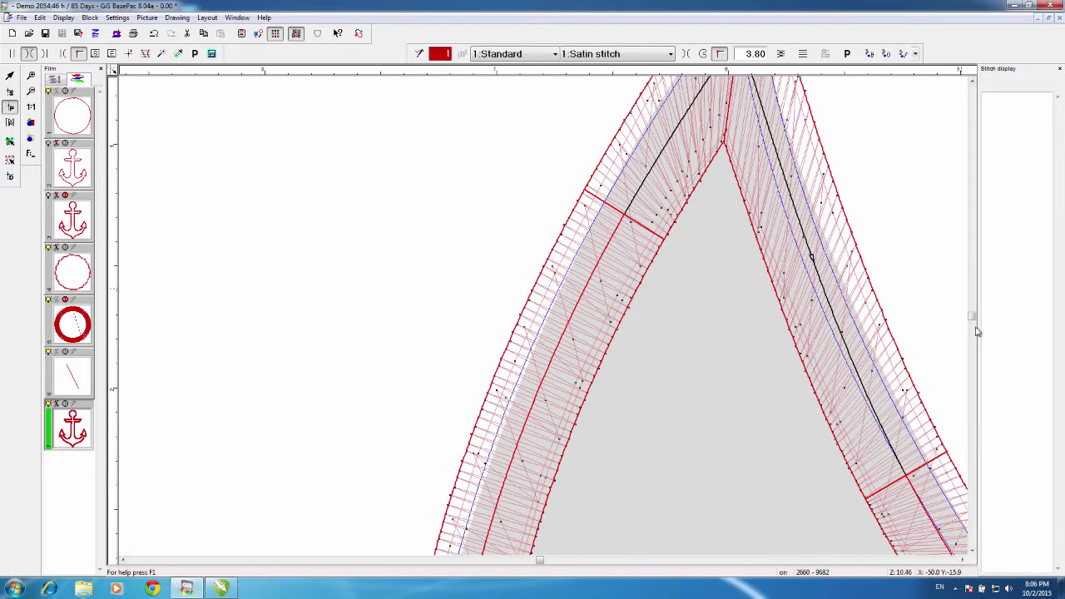
Step: Delete the extra point just below the right fluke's tip in the satin outline and regenerate the stitches
{"action": "left_click_drag", "start_coordinate": [973, 315], "coordinate": [975, 328]}
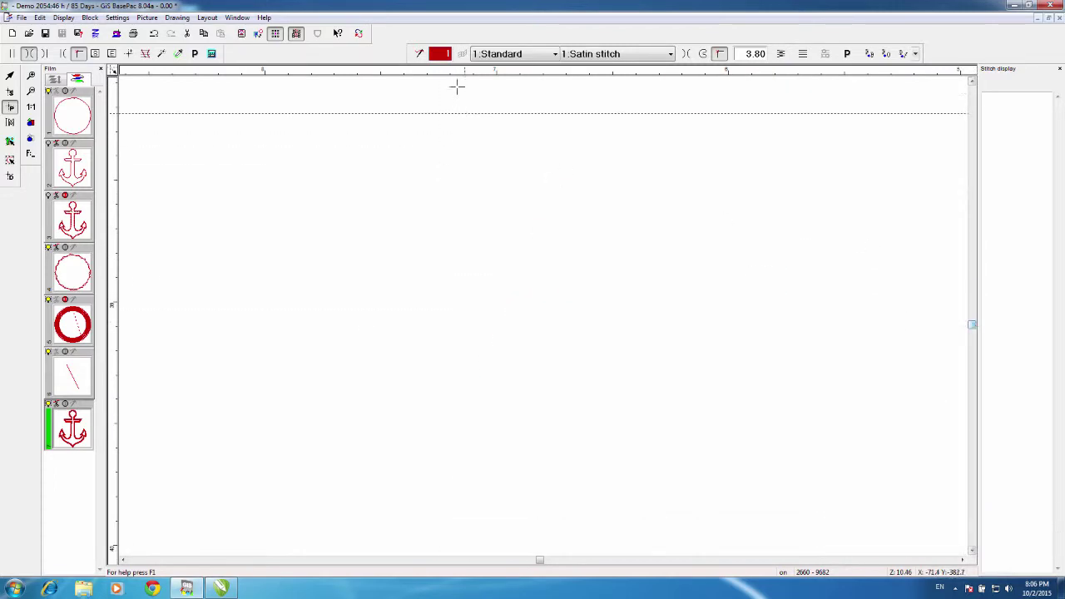
{"action": "left_click", "coordinate": [31, 140]}
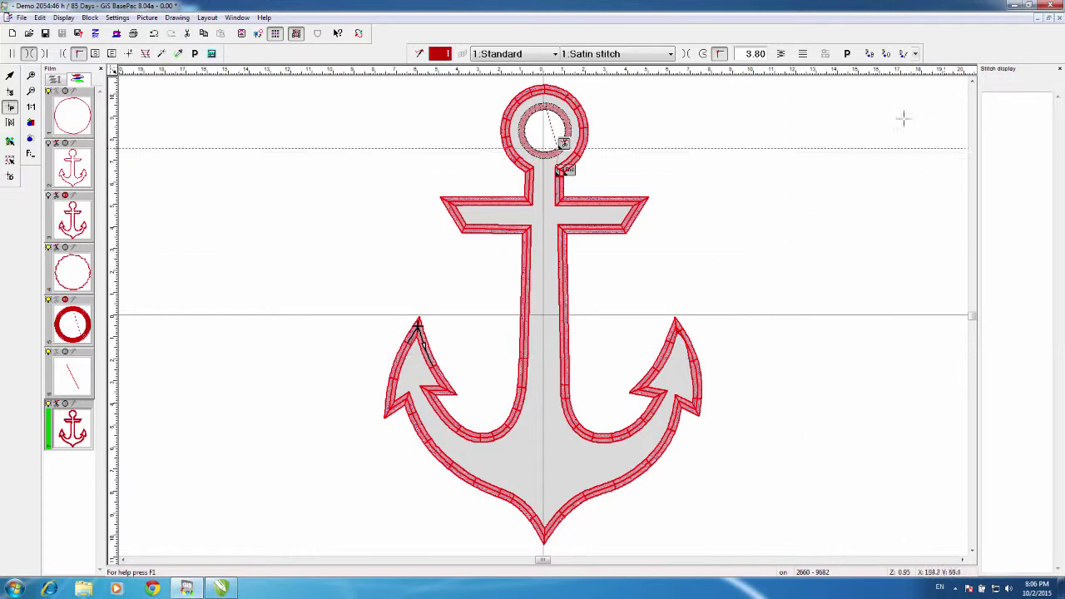
{"action": "left_click", "coordinate": [31, 75]}
{"action": "left_click_drag", "start_coordinate": [641, 310], "coordinate": [725, 411]}
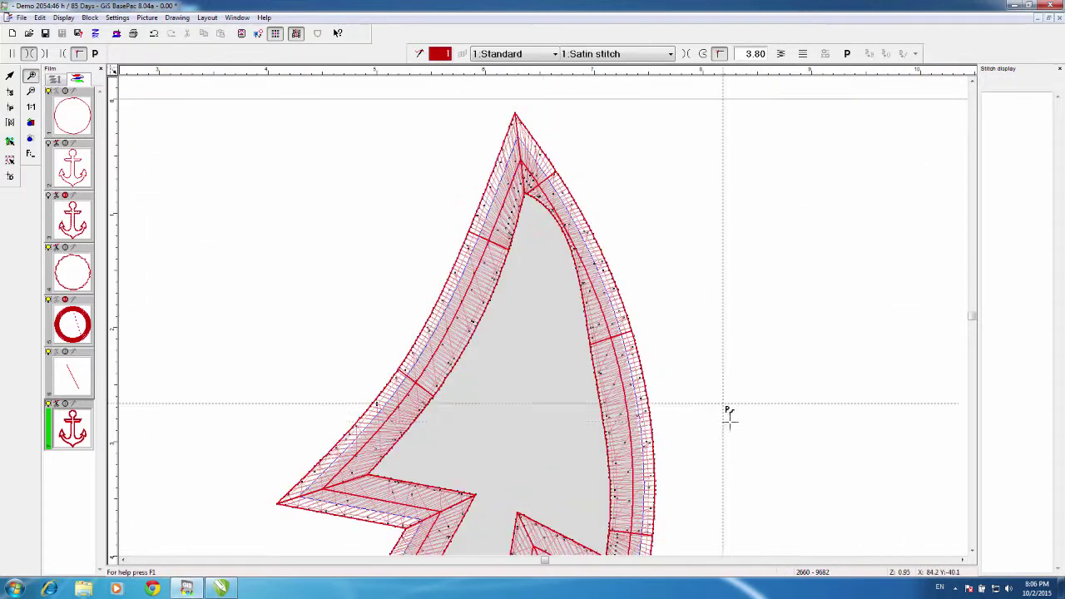
{"action": "left_click", "coordinate": [539, 183]}
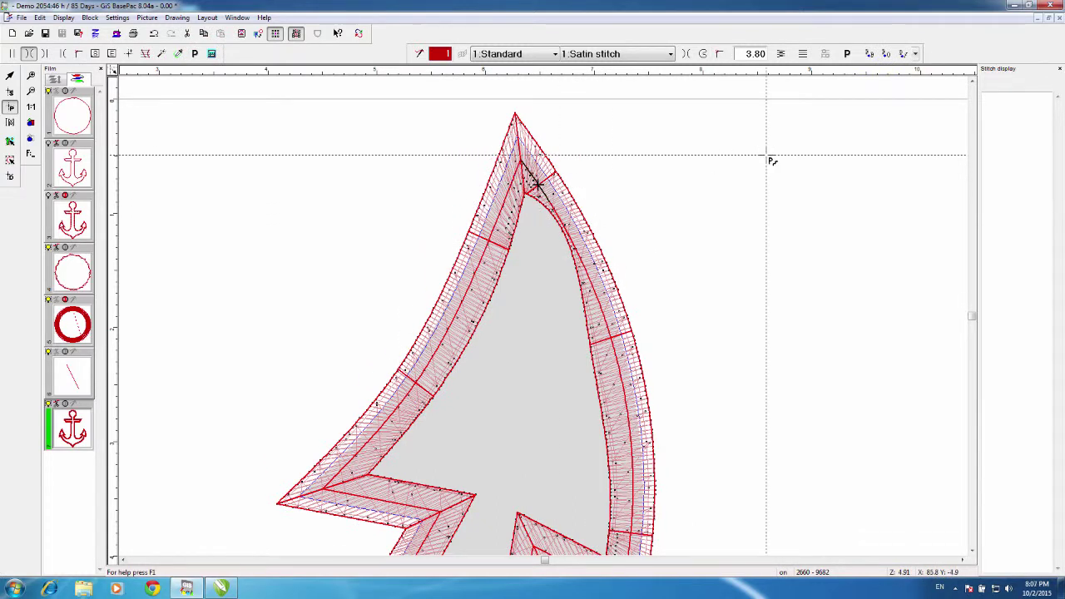
{"action": "key", "text": "Return"}
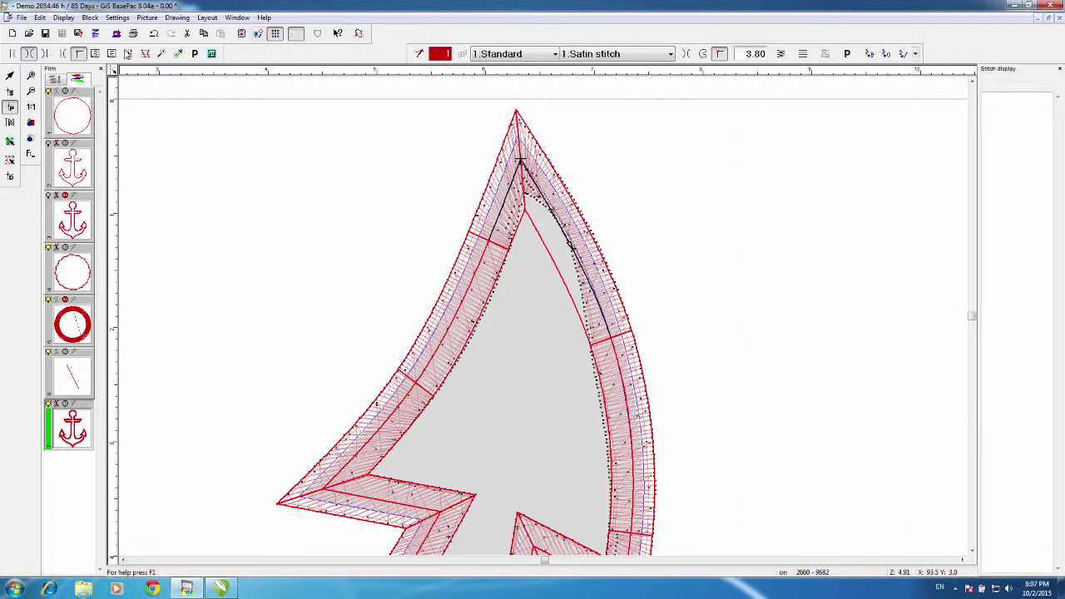
{"action": "left_click", "coordinate": [211, 53]}
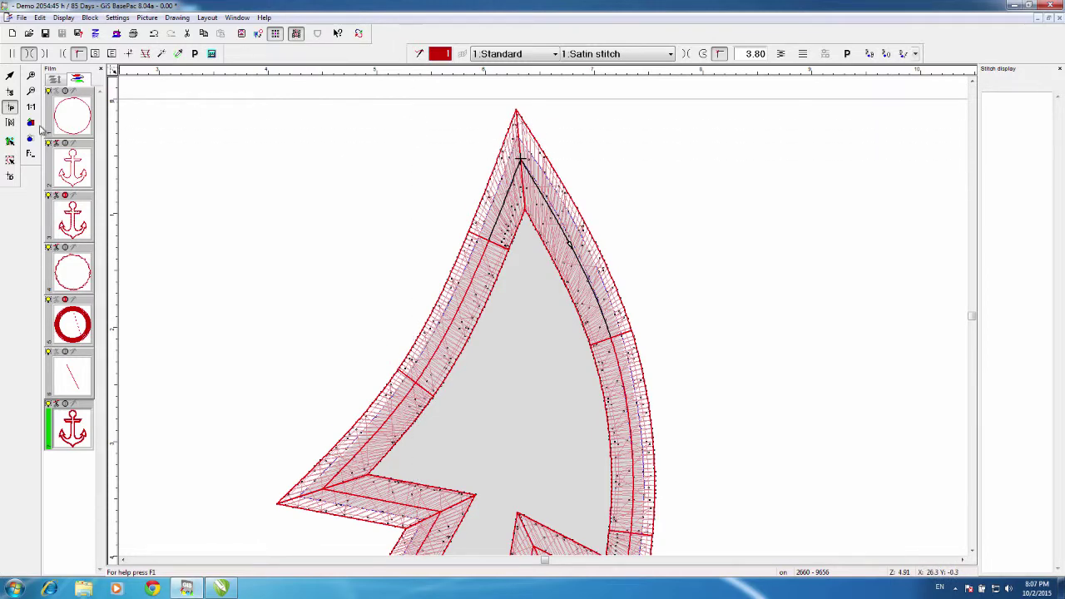
Step: Select the anchor's satin outline block and convert it to pairs of points and on to a structured fill
{"action": "left_click", "coordinate": [30, 123]}
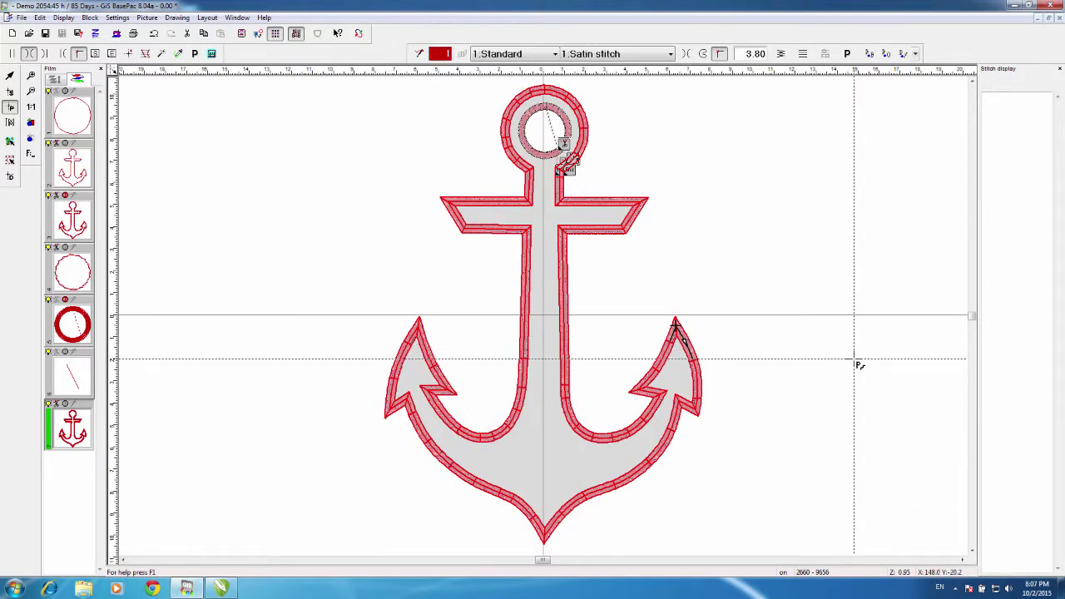
{"action": "left_click", "coordinate": [857, 364]}
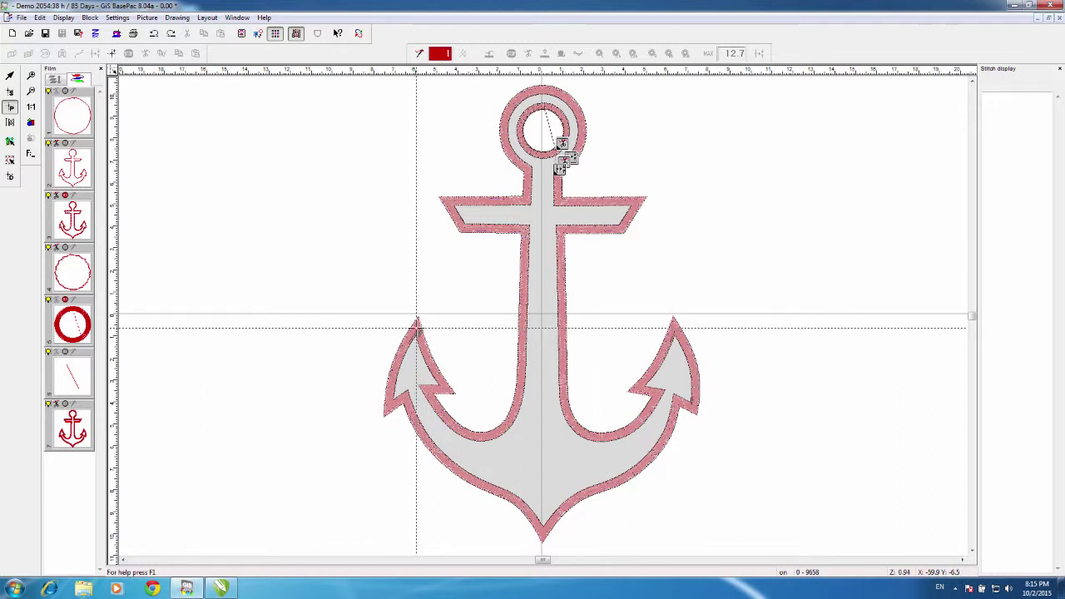
{"action": "left_click", "coordinate": [417, 328]}
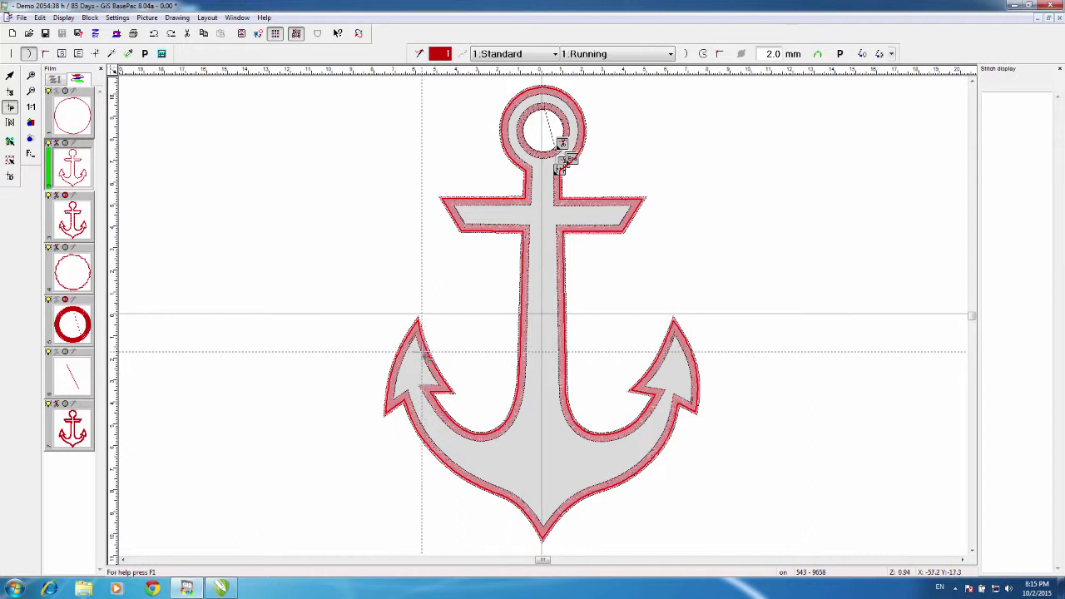
{"action": "left_click", "coordinate": [426, 349]}
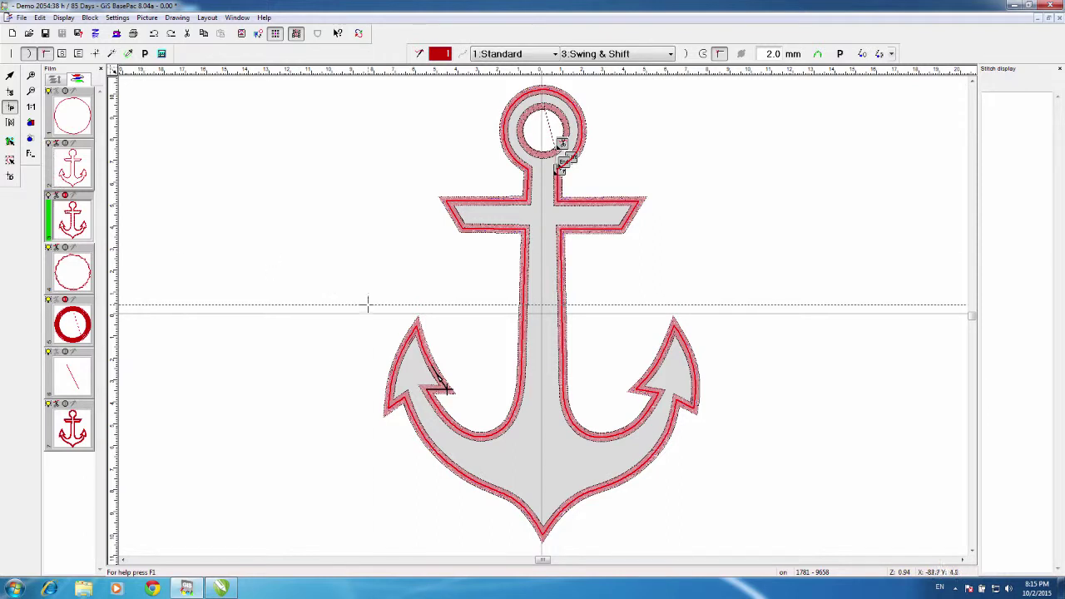
{"action": "left_click", "coordinate": [454, 372]}
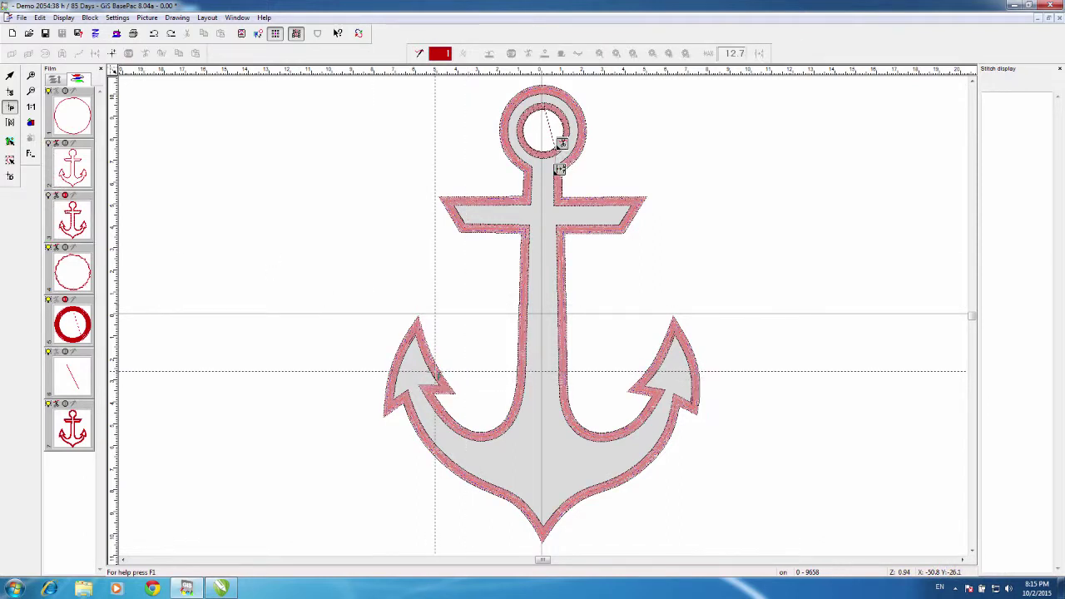
{"action": "left_click", "coordinate": [435, 372]}
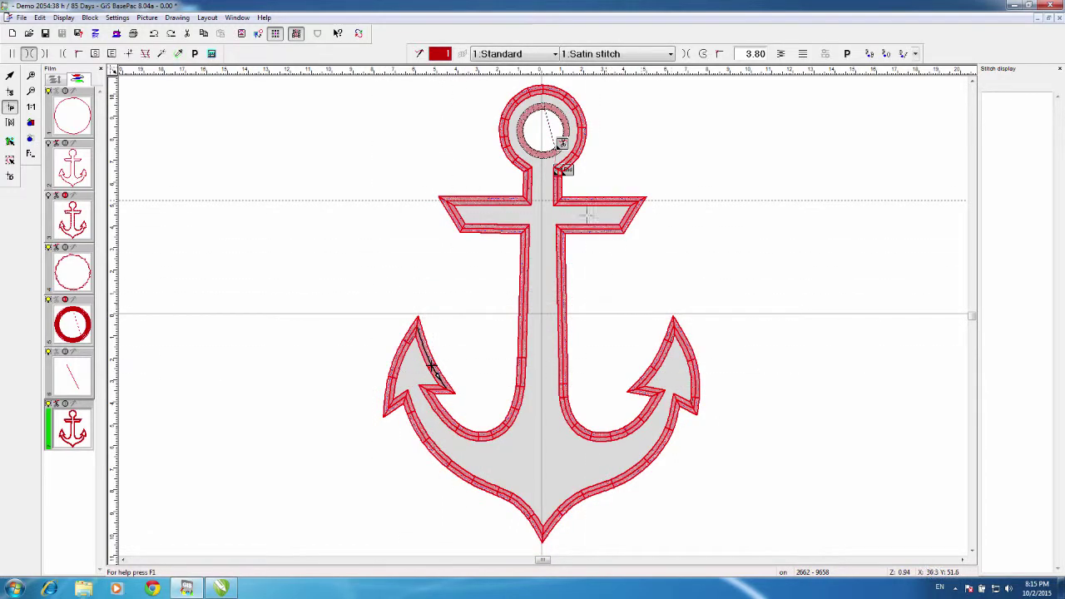
{"action": "left_click", "coordinate": [869, 55]}
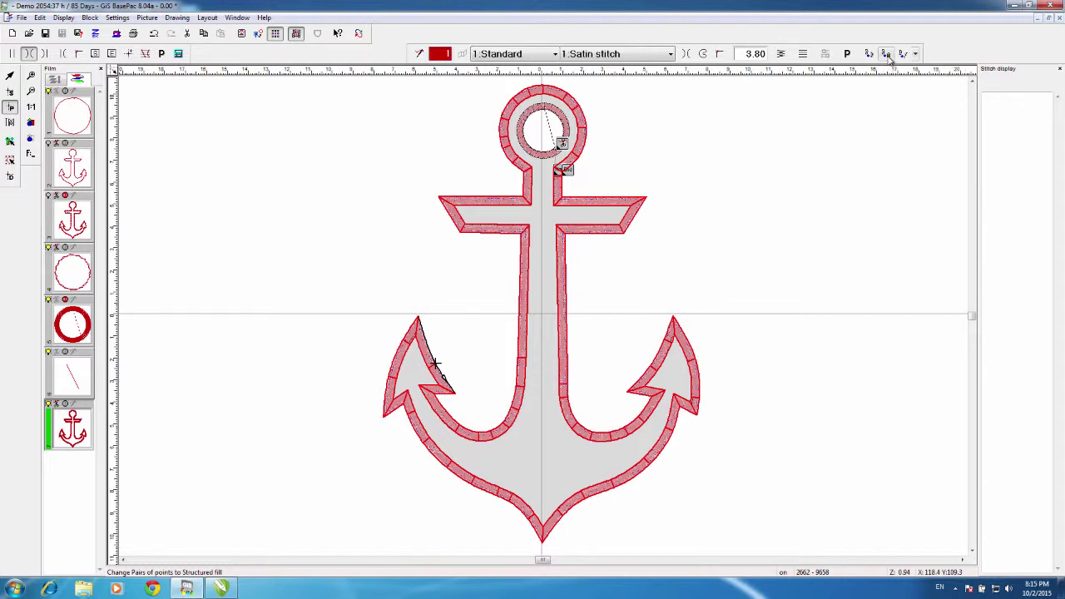
{"action": "left_click", "coordinate": [886, 53]}
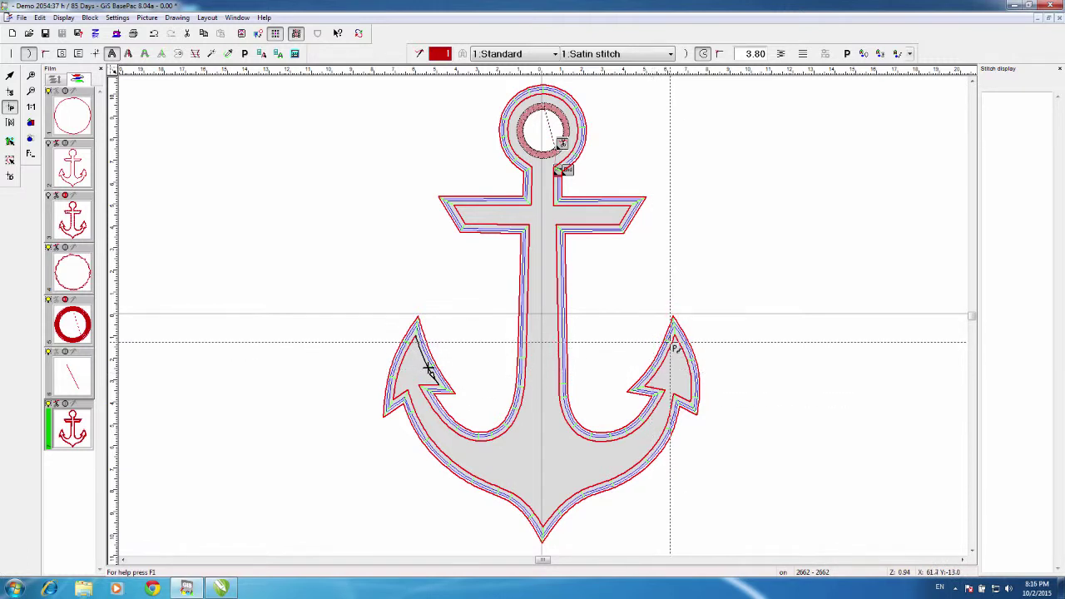
Step: Shift the inner end of the stitch direction line just below the right fluke's tip slightly down and regenerate the stitches
{"action": "left_click", "coordinate": [671, 340]}
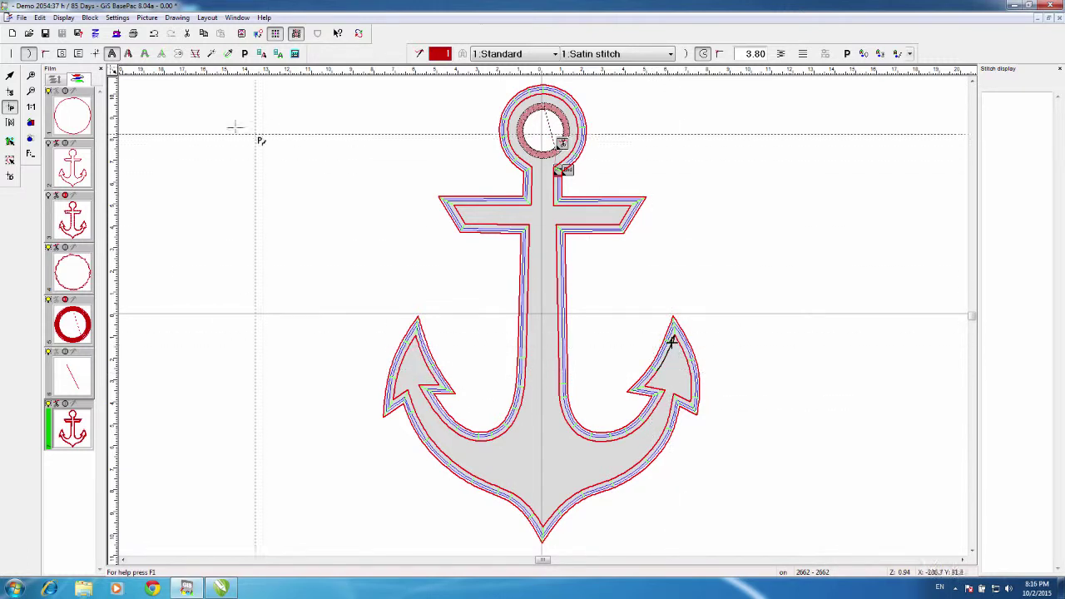
{"action": "left_click", "coordinate": [146, 53]}
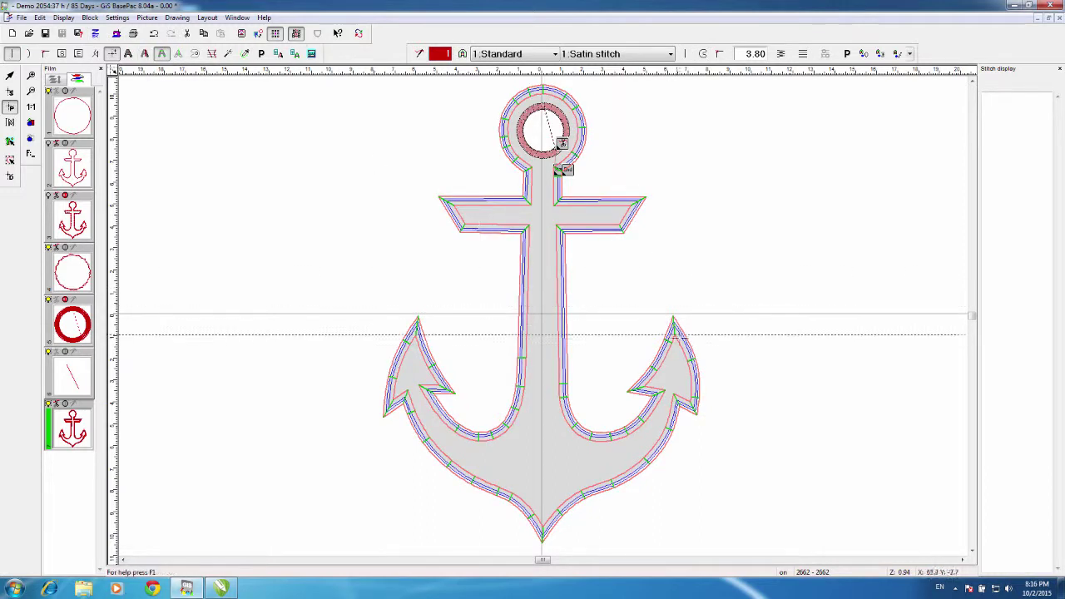
{"action": "left_click", "coordinate": [670, 341]}
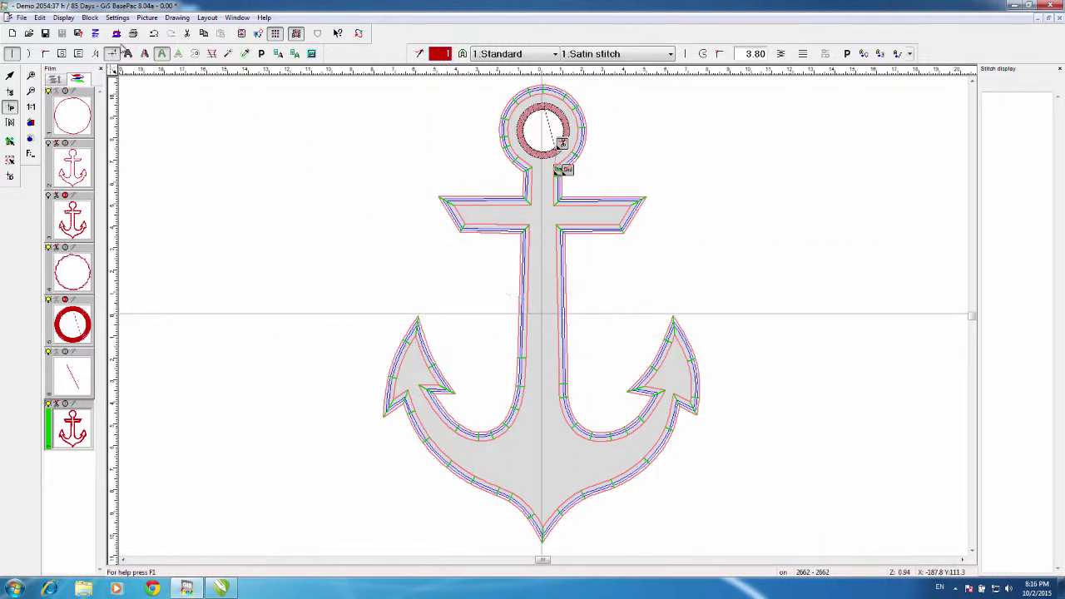
{"action": "left_click", "coordinate": [116, 55]}
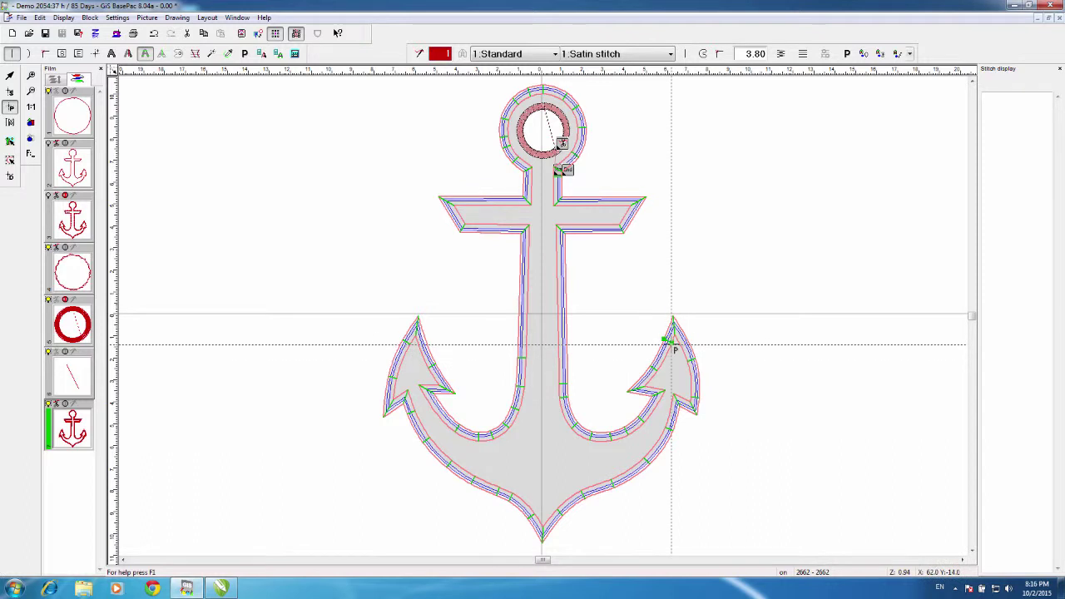
{"action": "left_click", "coordinate": [671, 346]}
{"action": "left_click", "coordinate": [673, 348]}
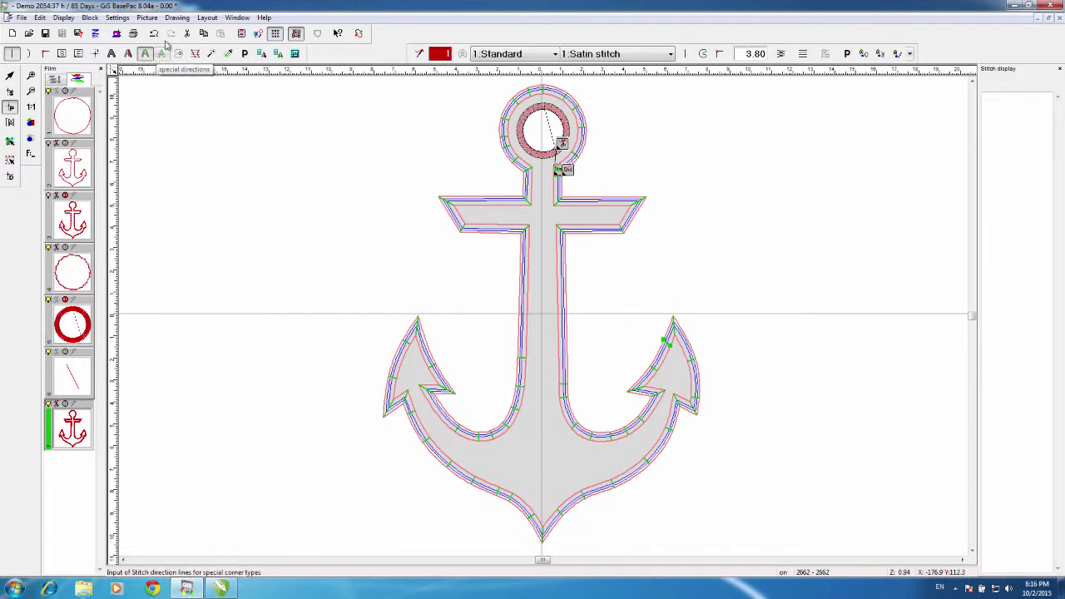
{"action": "left_click", "coordinate": [294, 54]}
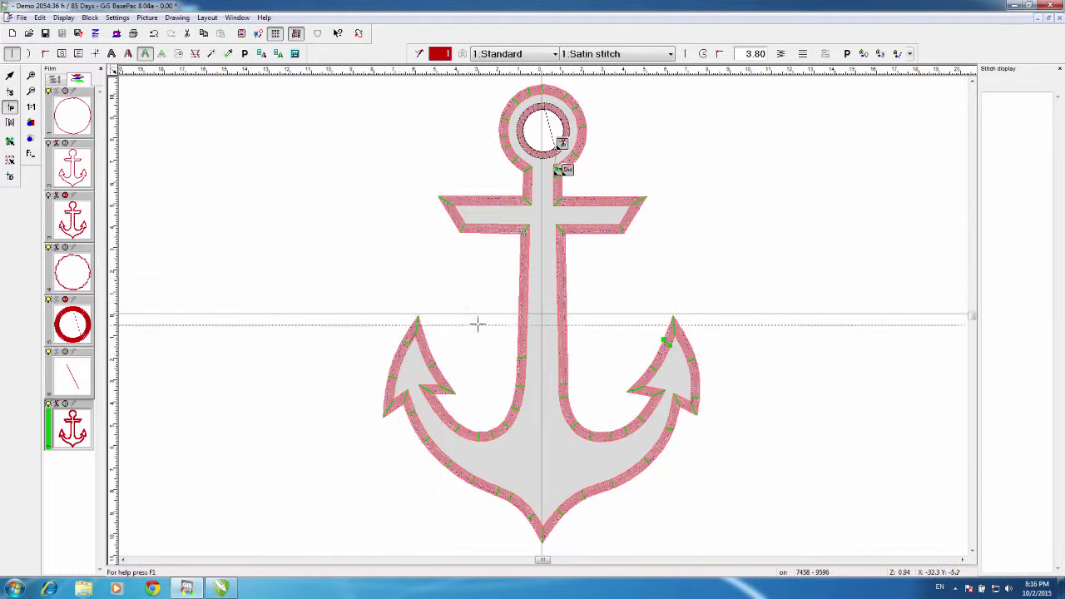
Step: Move the stitch direction line at the left fluke's tip down across the tip's right-hand side and regenerate the stitches
{"action": "left_click", "coordinate": [31, 75]}
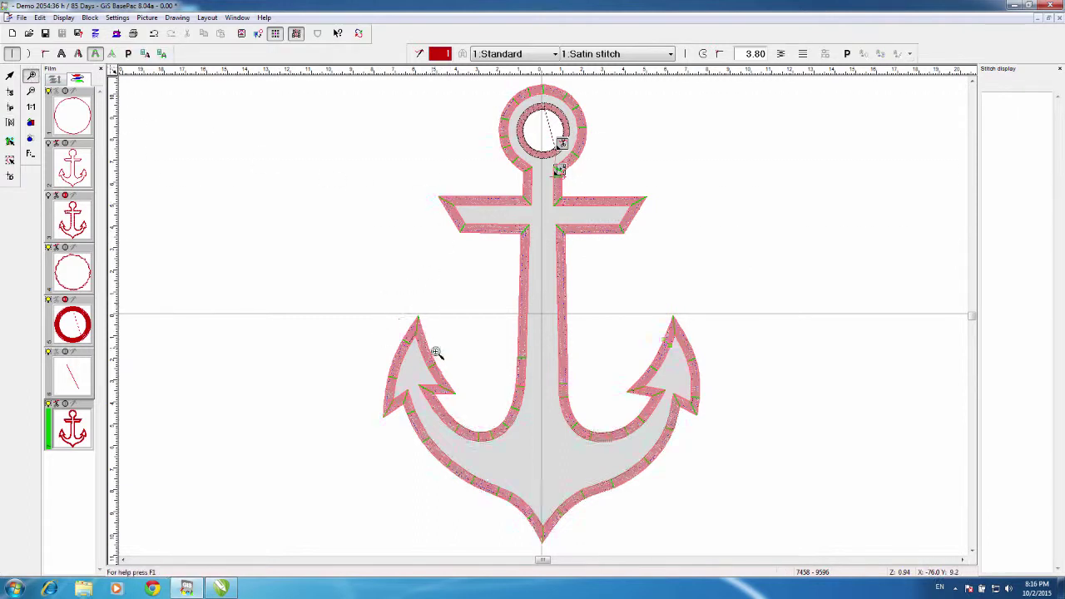
{"action": "left_click_drag", "start_coordinate": [444, 361], "coordinate": [446, 362]}
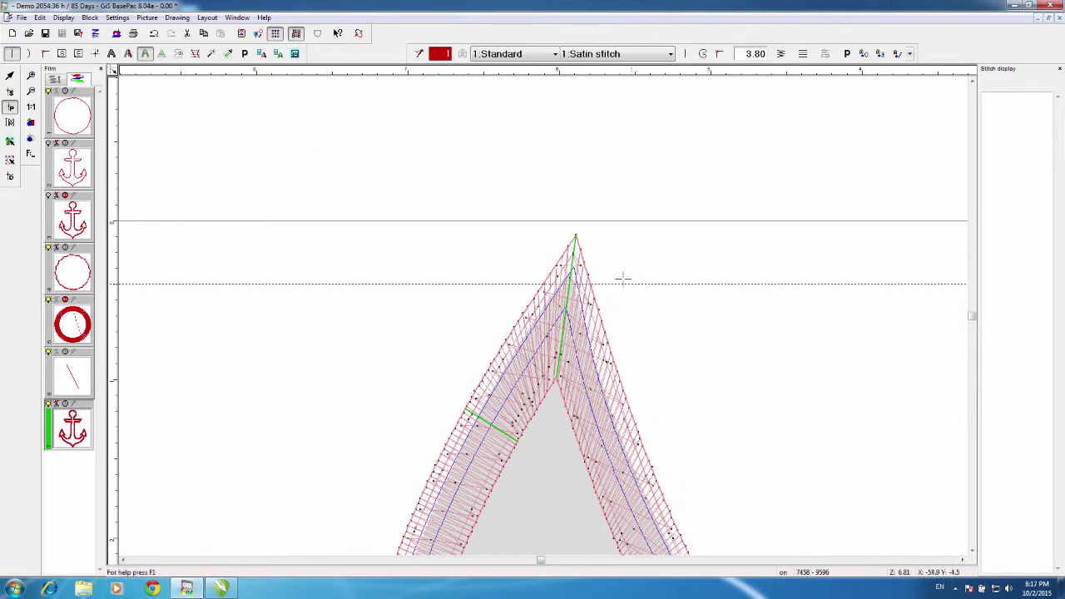
{"action": "left_click", "coordinate": [596, 298]}
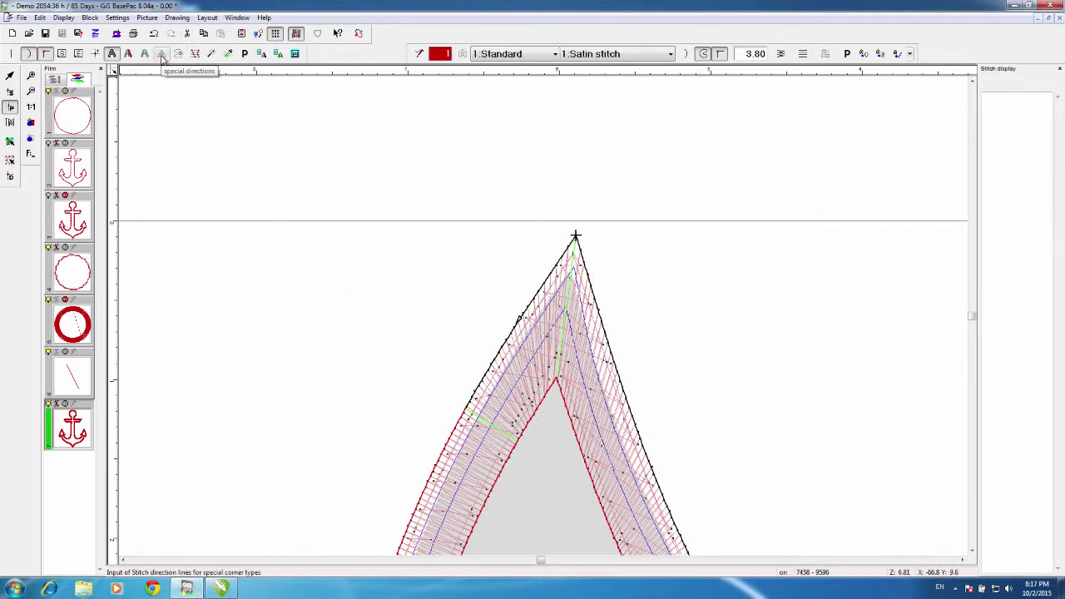
{"action": "key", "text": "Escape"}
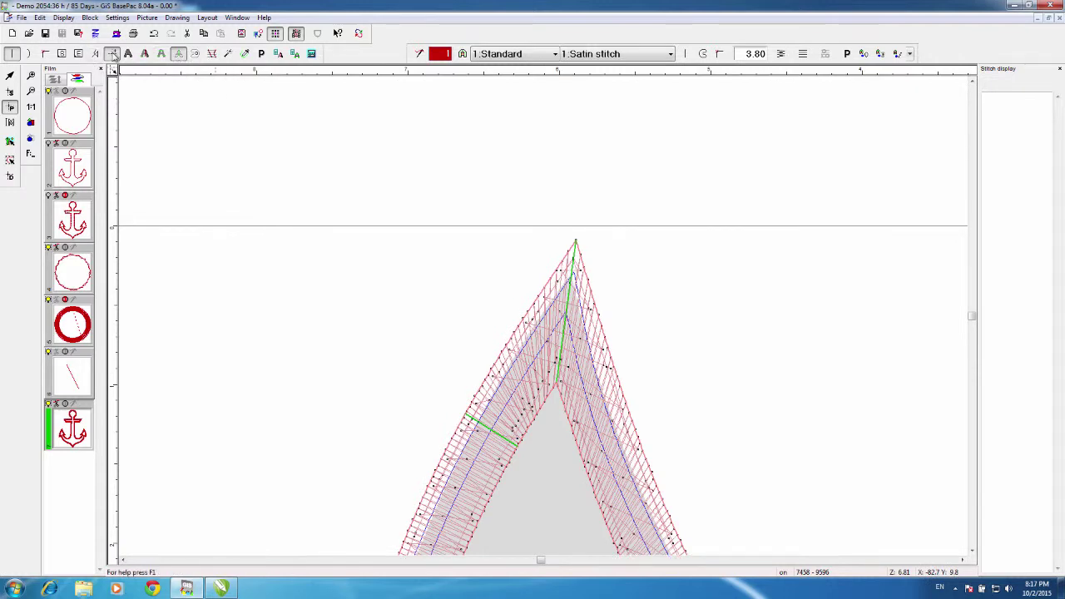
{"action": "left_click", "coordinate": [113, 54]}
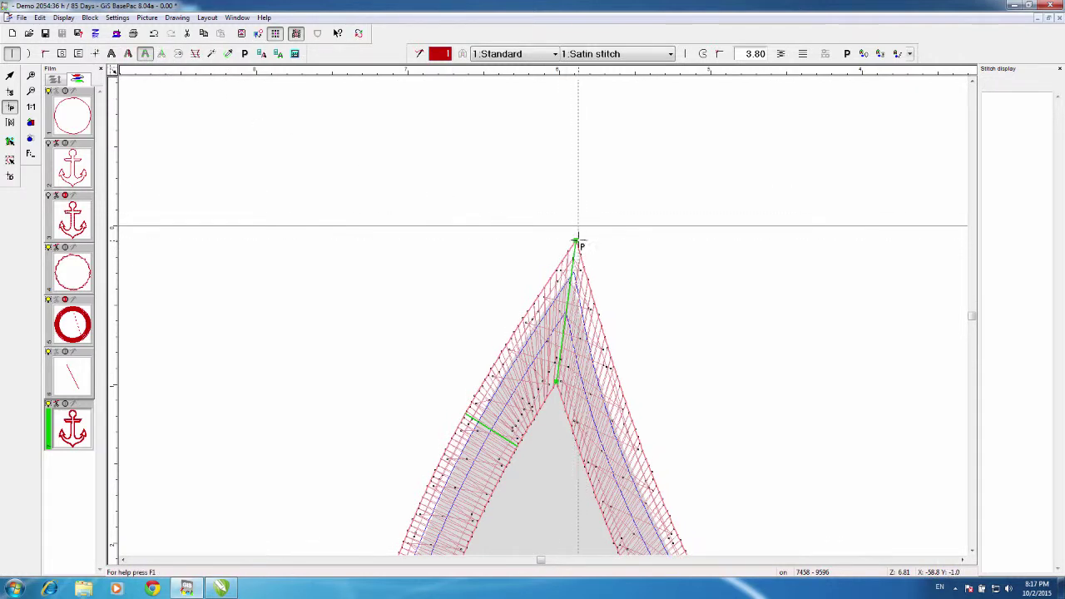
{"action": "left_click_drag", "start_coordinate": [577, 243], "coordinate": [609, 350]}
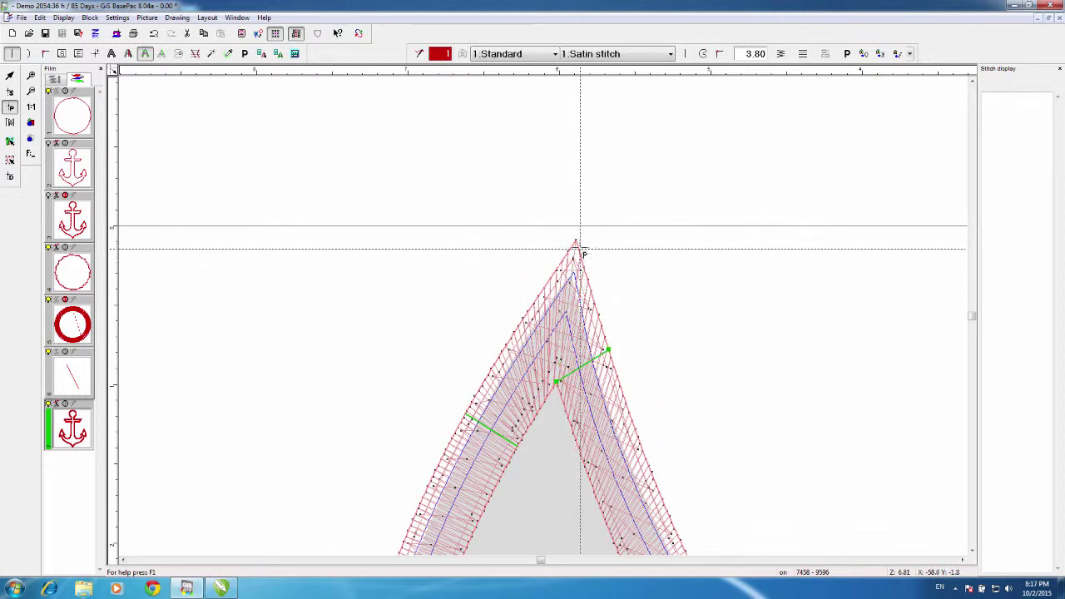
{"action": "left_click_drag", "start_coordinate": [574, 371], "coordinate": [596, 417]}
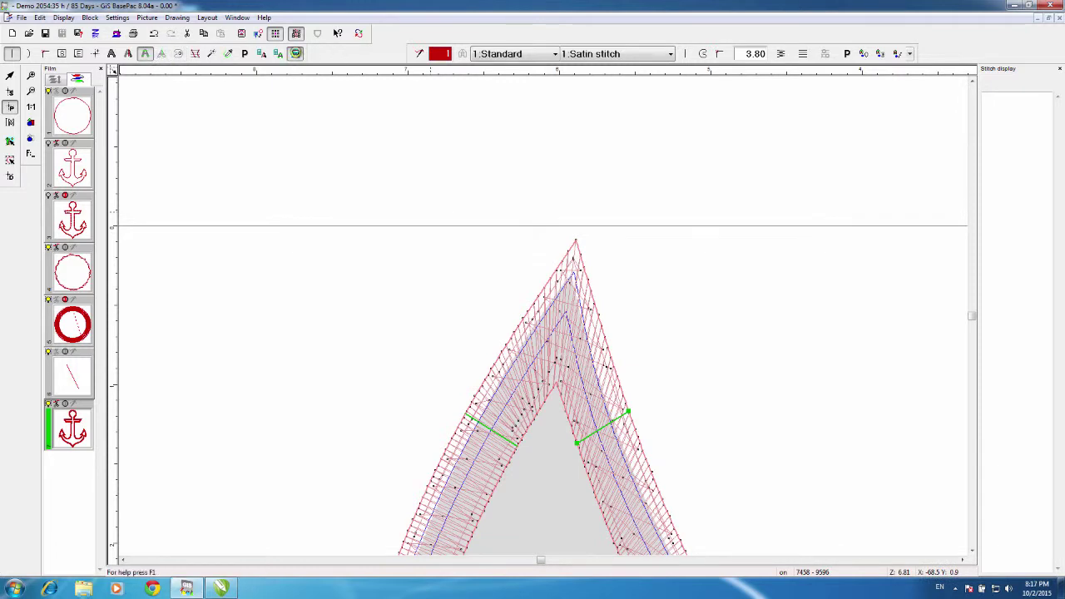
{"action": "left_click_drag", "start_coordinate": [306, 72], "coordinate": [304, 72]}
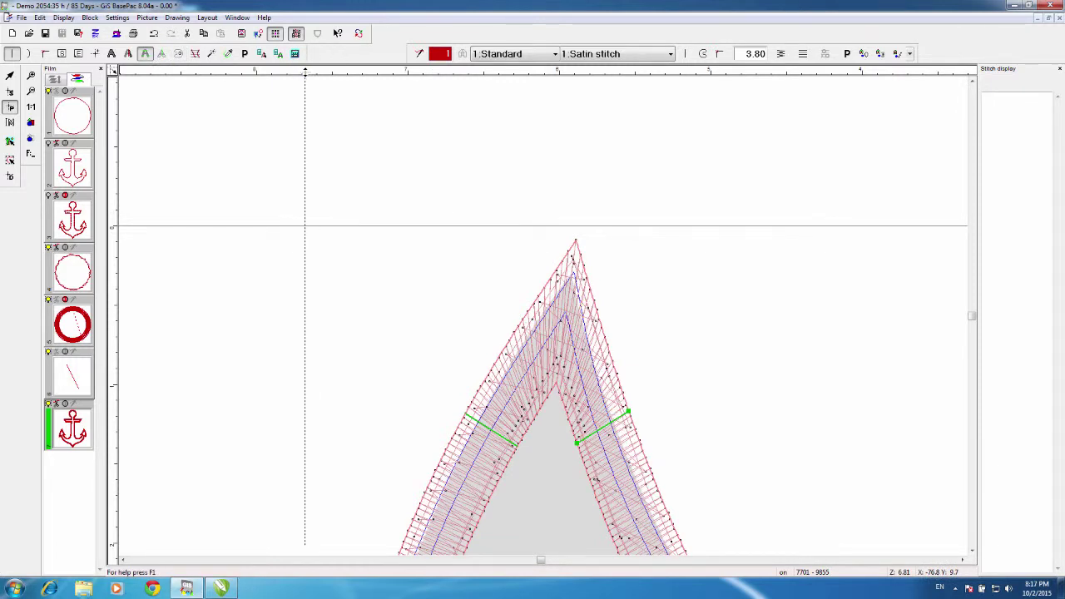
Step: Try to draw a special stitch direction line down through the left fluke's tip
{"action": "left_click", "coordinate": [164, 55]}
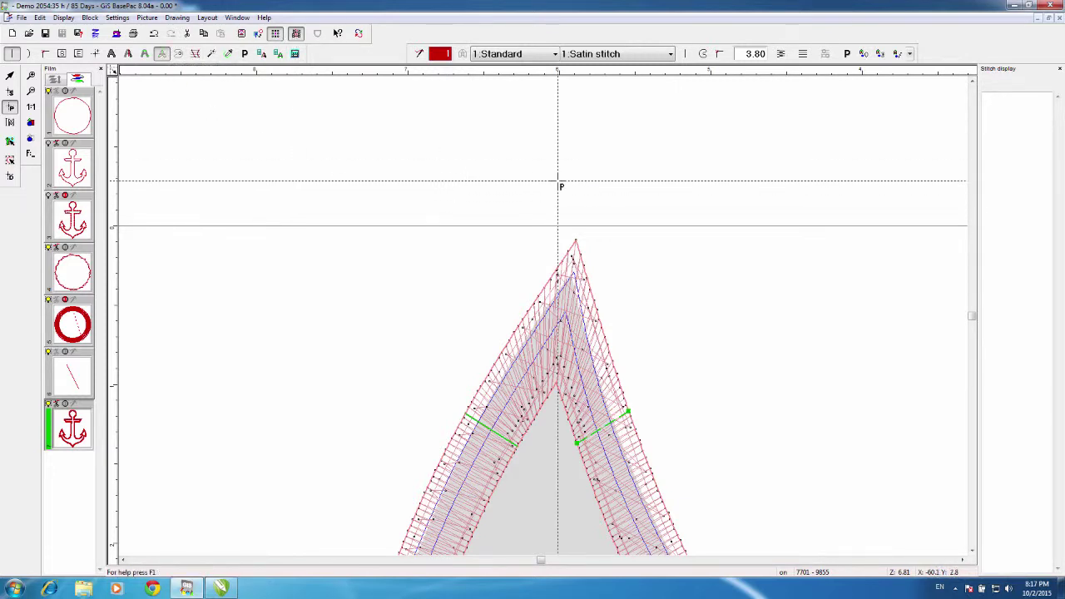
{"action": "left_click", "coordinate": [582, 203]}
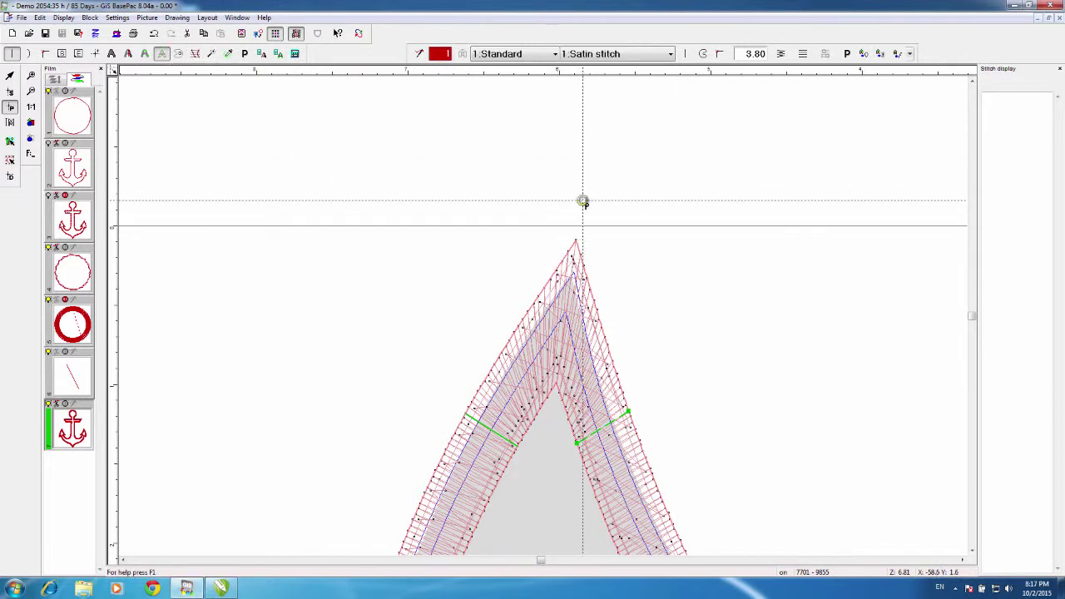
{"action": "left_click", "coordinate": [549, 415]}
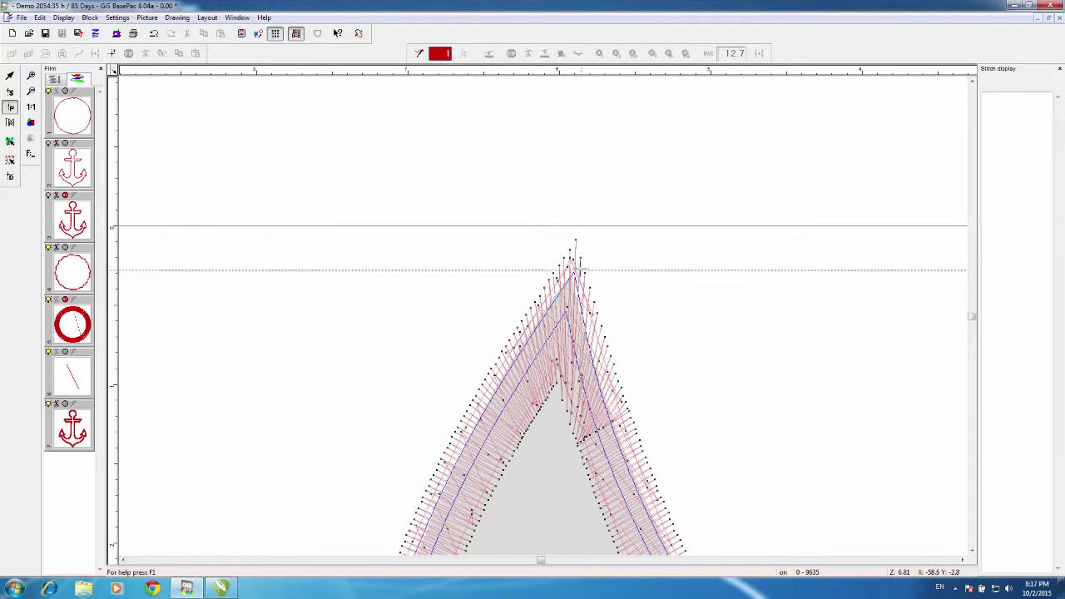
Step: Reselect the satin outline, add a special stitch direction line through the left fluke's tip corner, and regenerate the stitches
{"action": "left_click", "coordinate": [580, 274]}
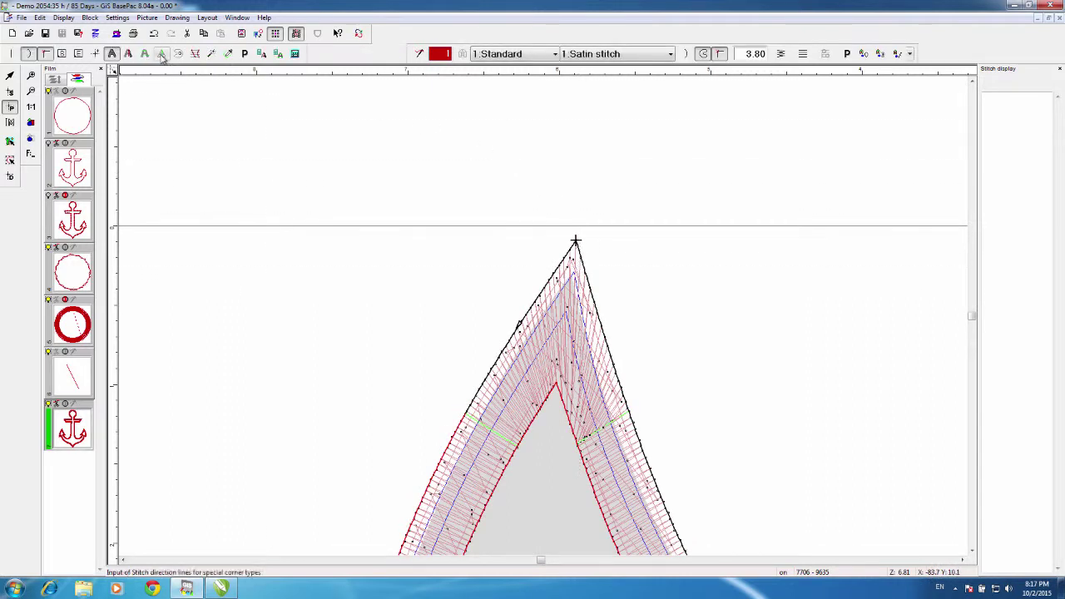
{"action": "left_click", "coordinate": [580, 216]}
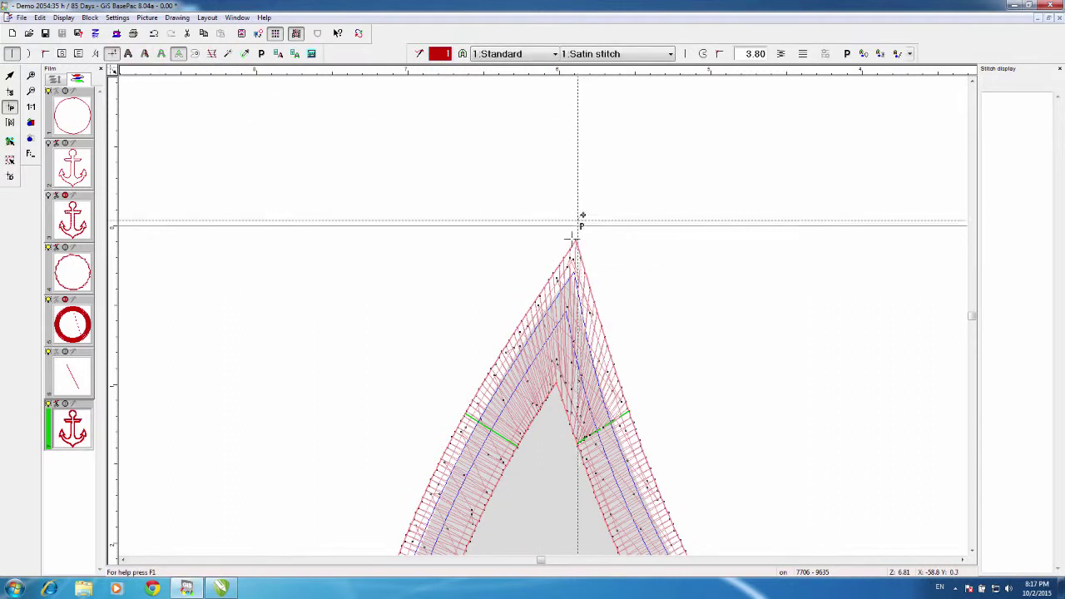
{"action": "left_click", "coordinate": [552, 258]}
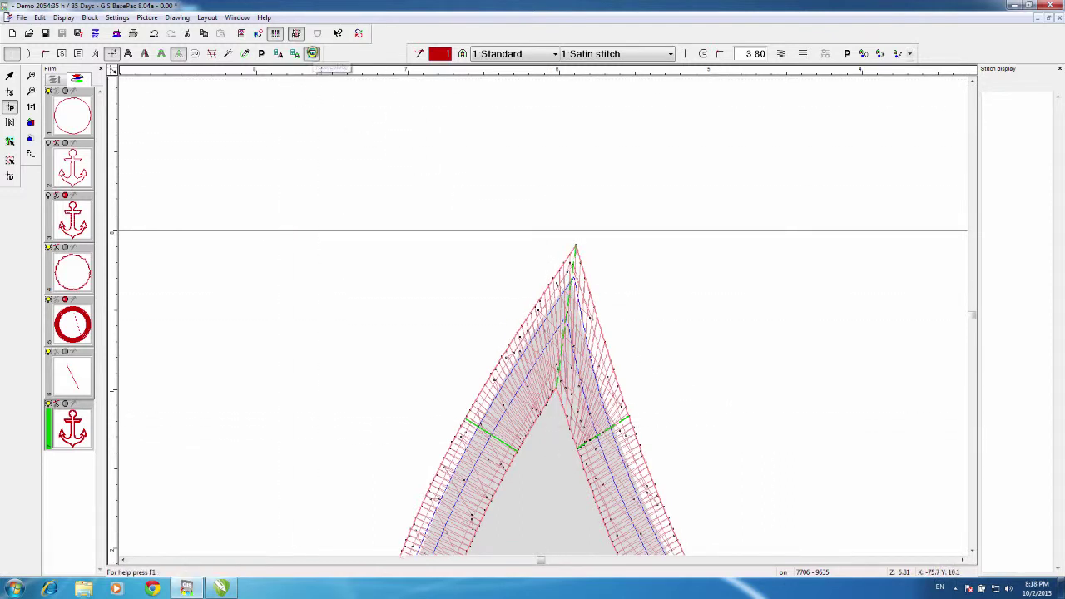
{"action": "left_click", "coordinate": [313, 53]}
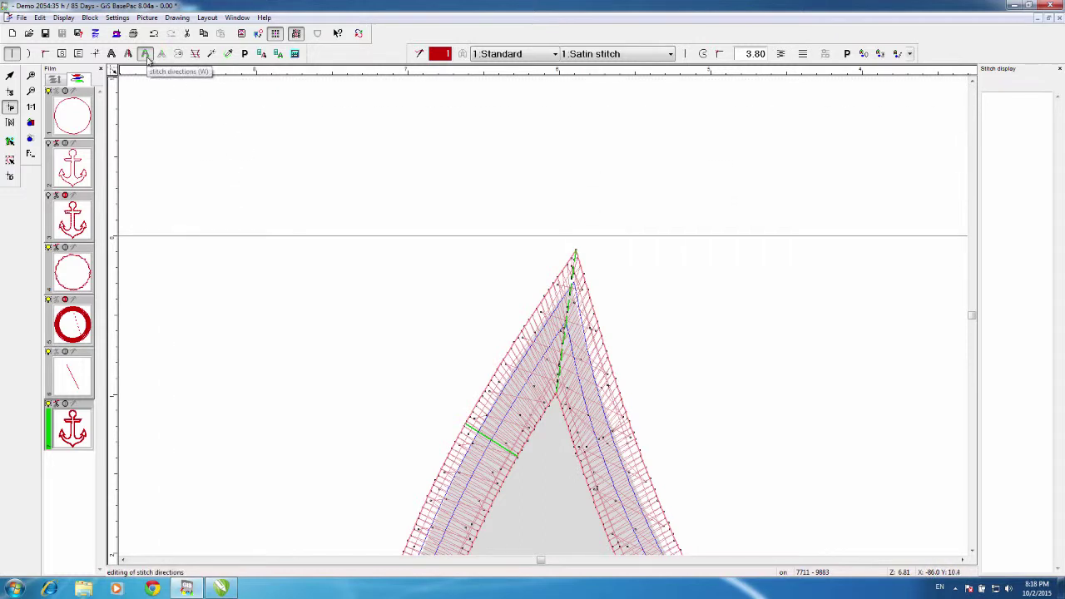
Step: Add a regular stitch direction line across the right-hand side of the outline just below the left fluke's tip
{"action": "left_click", "coordinate": [97, 53]}
{"action": "left_click", "coordinate": [676, 405]}
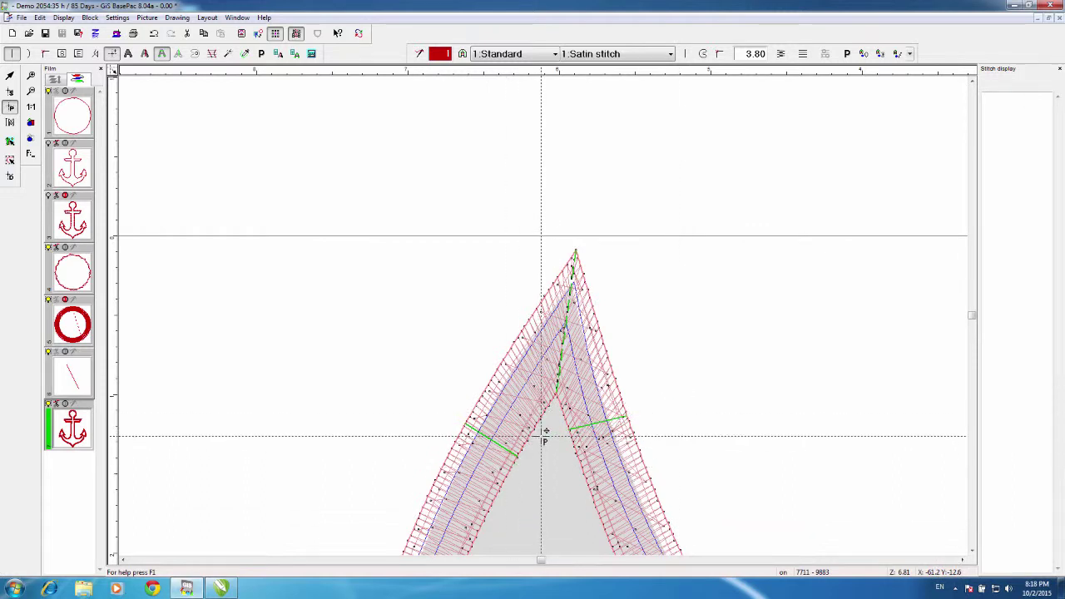
{"action": "left_click", "coordinate": [545, 431]}
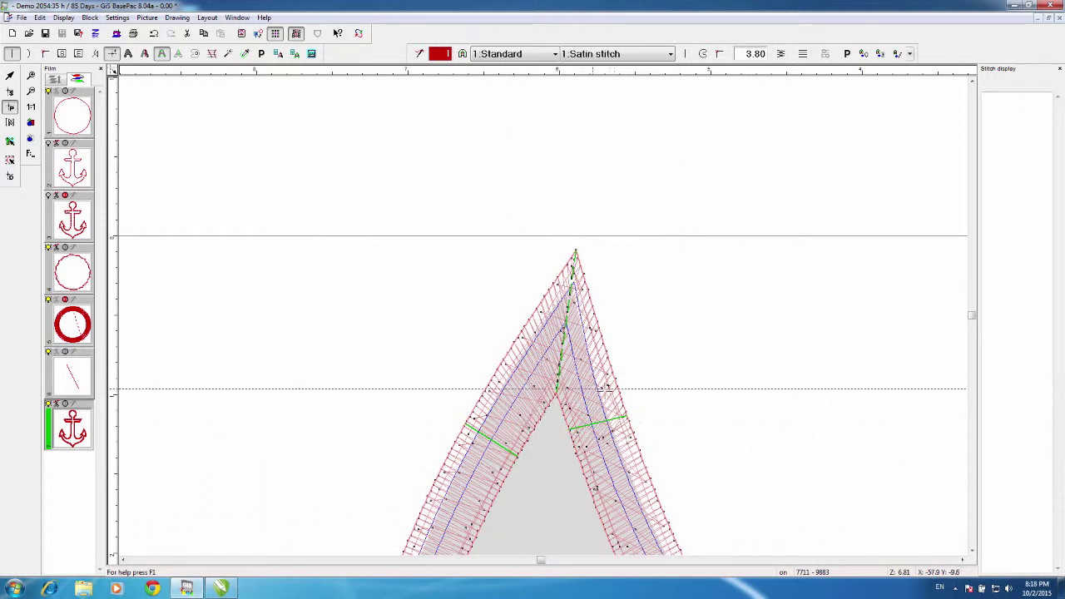
Step: Raise the inner end of the left-hand direction line below the tip and lower both ends of the right-hand one slightly
{"action": "left_click", "coordinate": [113, 53]}
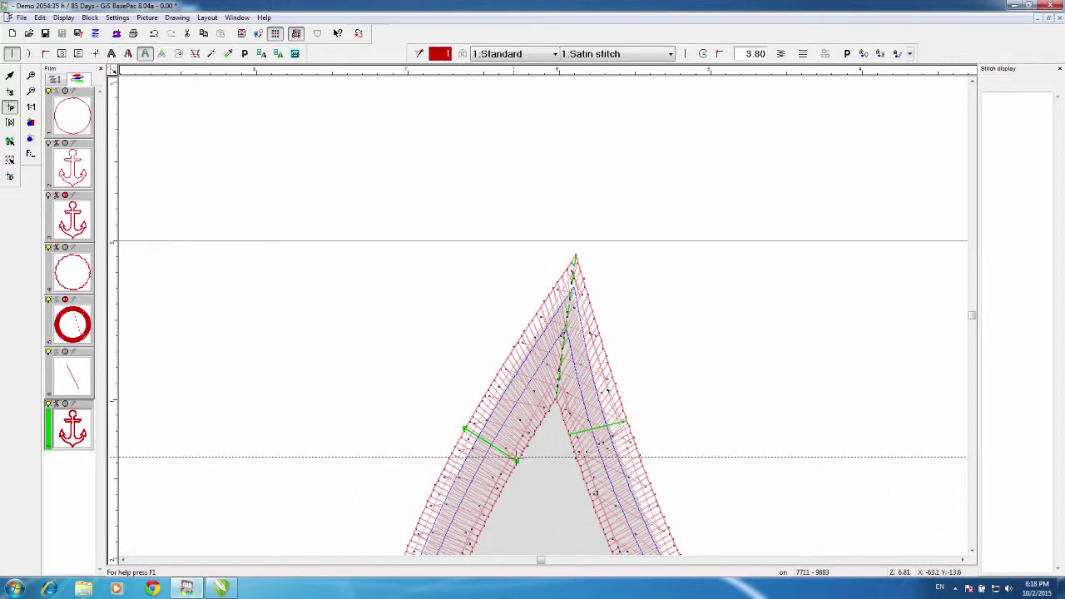
{"action": "left_click", "coordinate": [526, 445]}
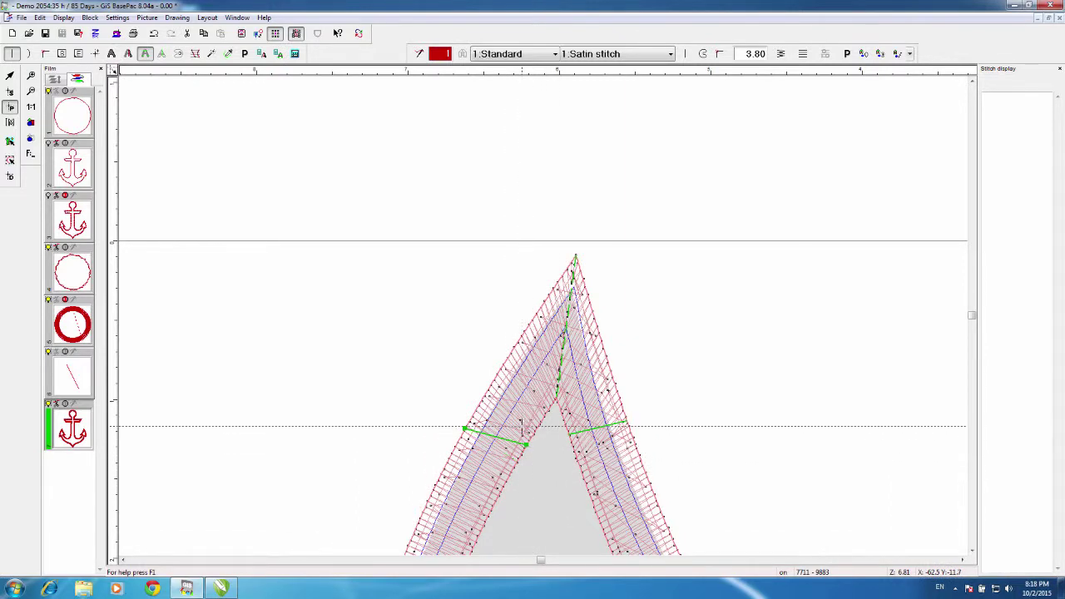
{"action": "left_click", "coordinate": [571, 440]}
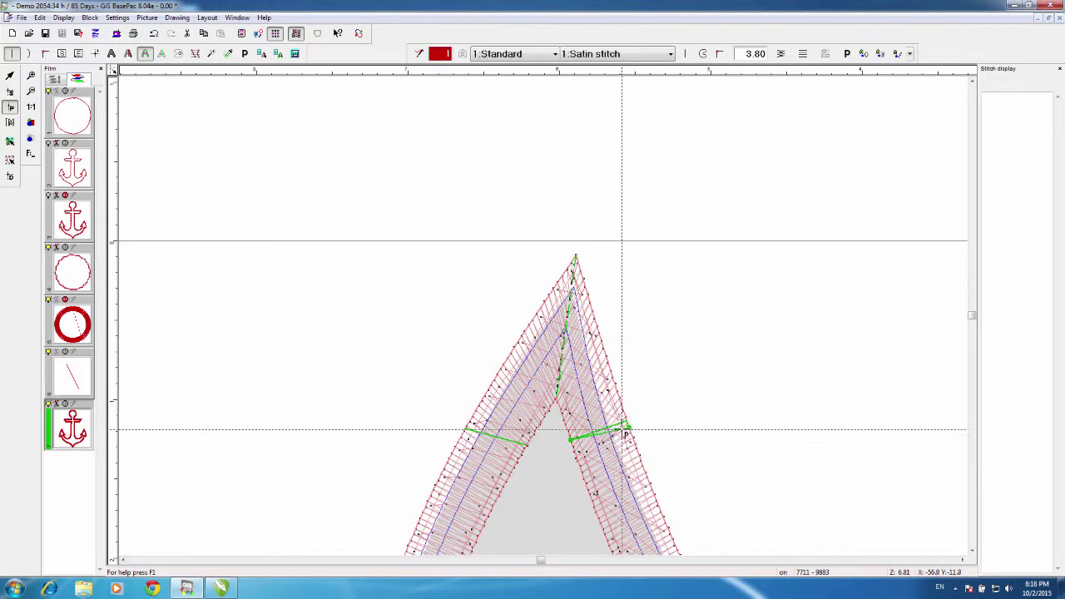
{"action": "left_click", "coordinate": [628, 426]}
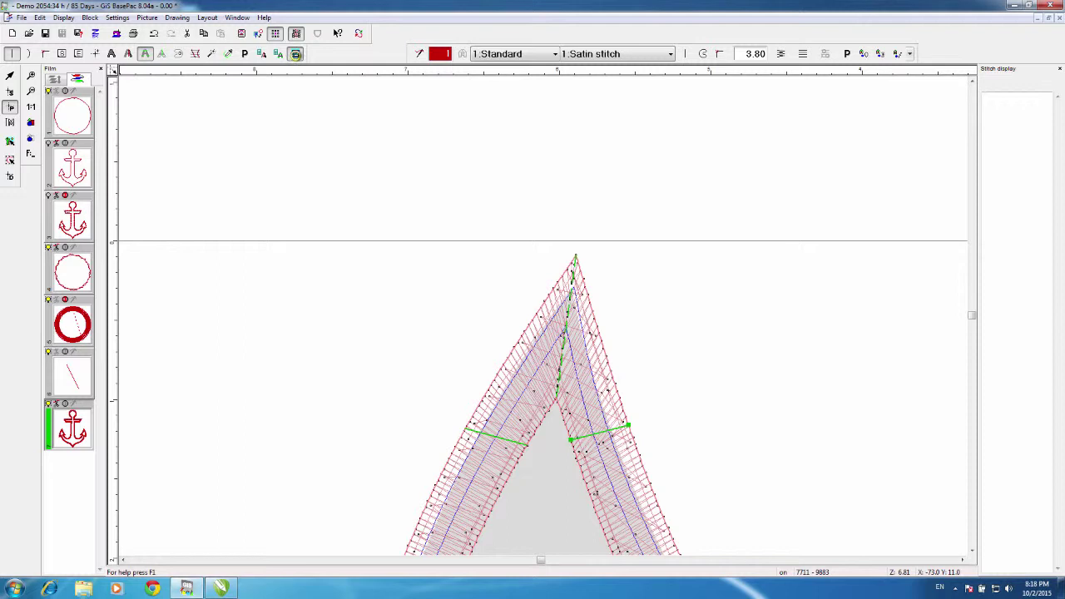
Step: Regenerate the stitches and move the direction lines on both sides of the left fluke's tip up to its inner corner
{"action": "left_click", "coordinate": [295, 54]}
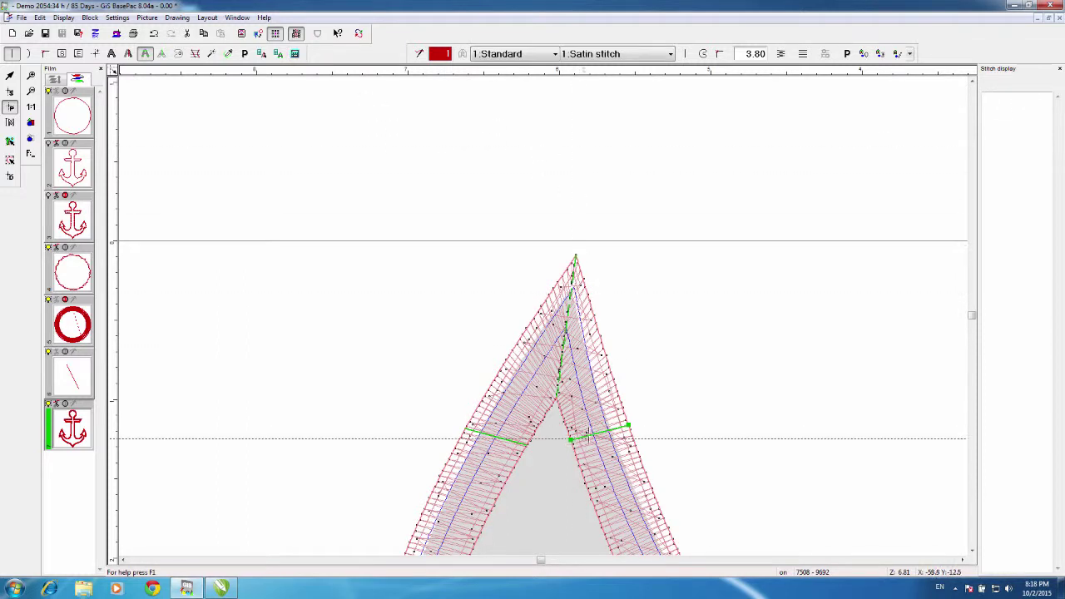
{"action": "left_click", "coordinate": [585, 381]}
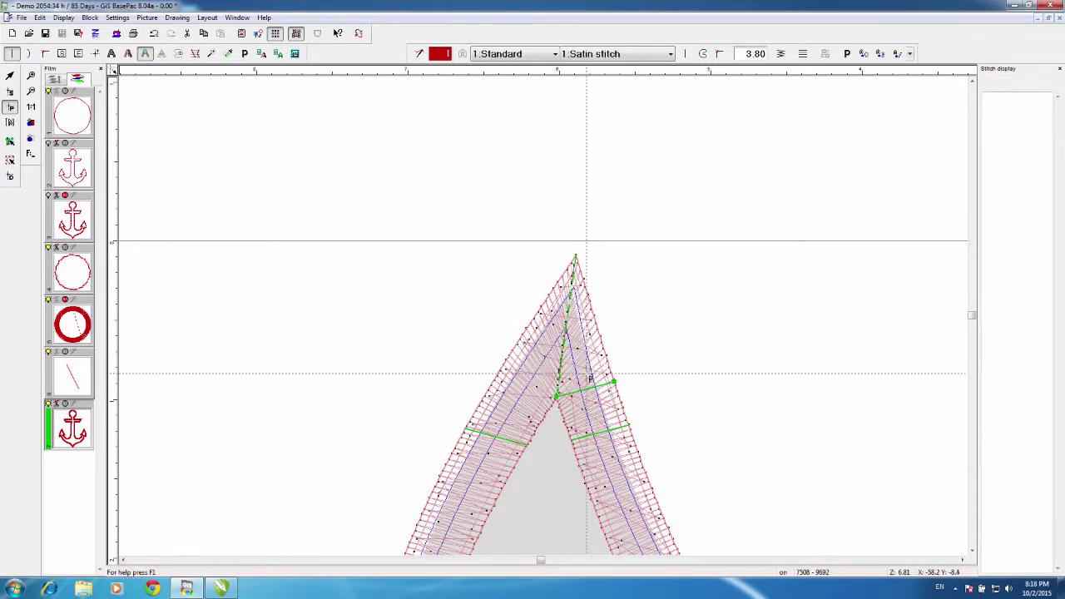
{"action": "left_click", "coordinate": [495, 382]}
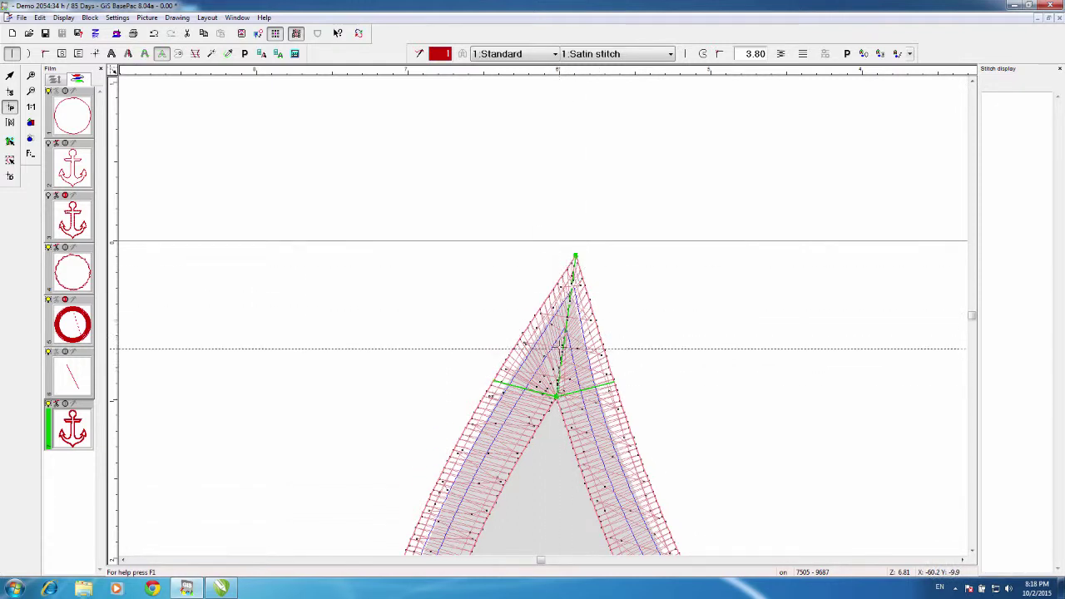
Step: Lower the direction lines on both sides below the left fluke's tip, regenerate the stitches, and deselect the outline
{"action": "left_click_drag", "start_coordinate": [586, 394], "coordinate": [545, 414]}
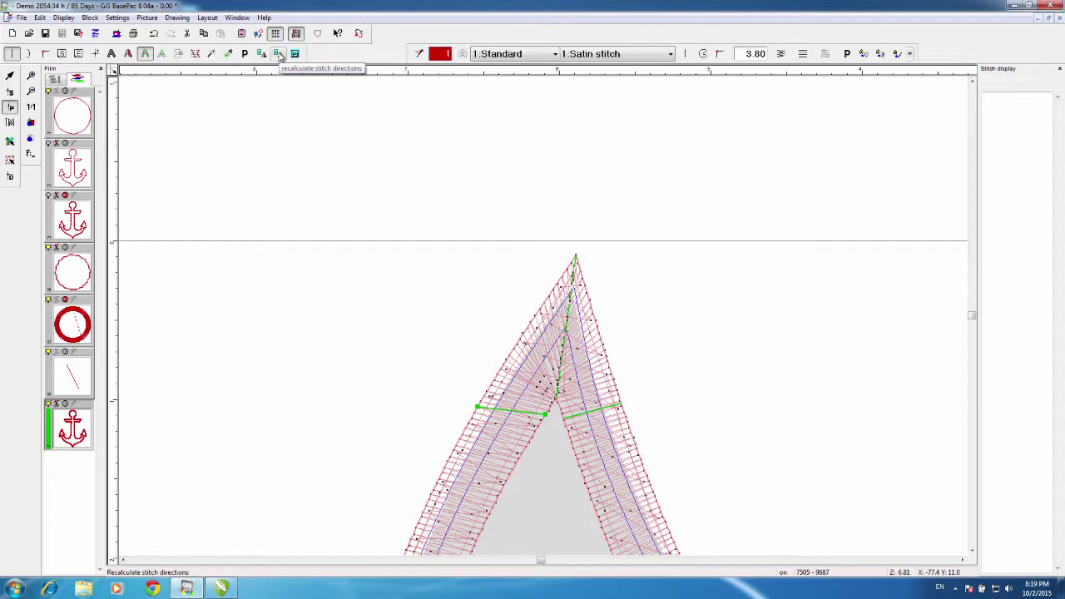
{"action": "left_click", "coordinate": [279, 54]}
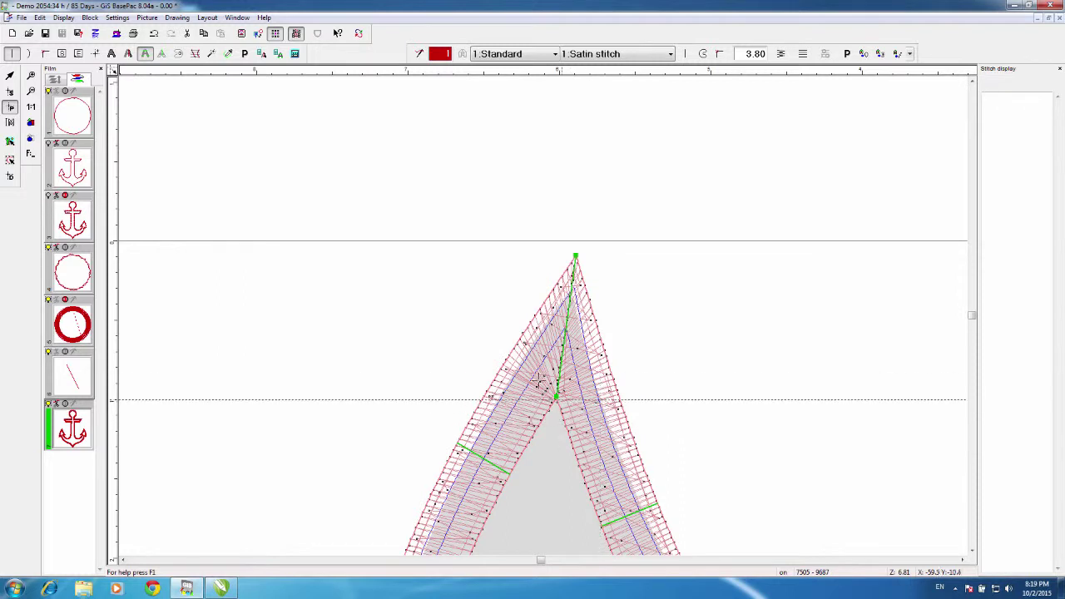
{"action": "left_click", "coordinate": [294, 53]}
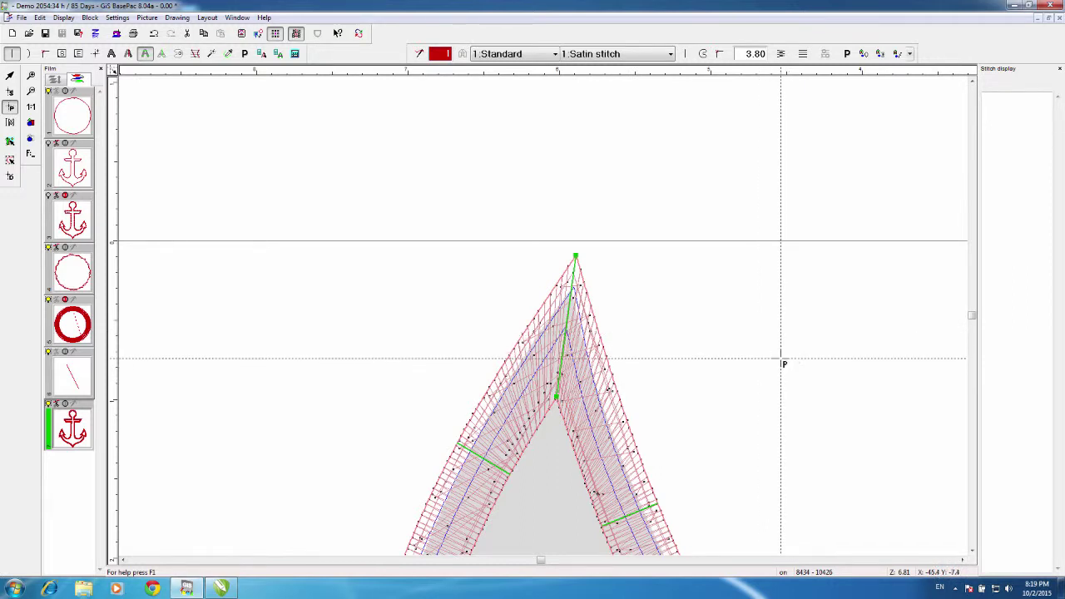
{"action": "key", "text": "Escape"}
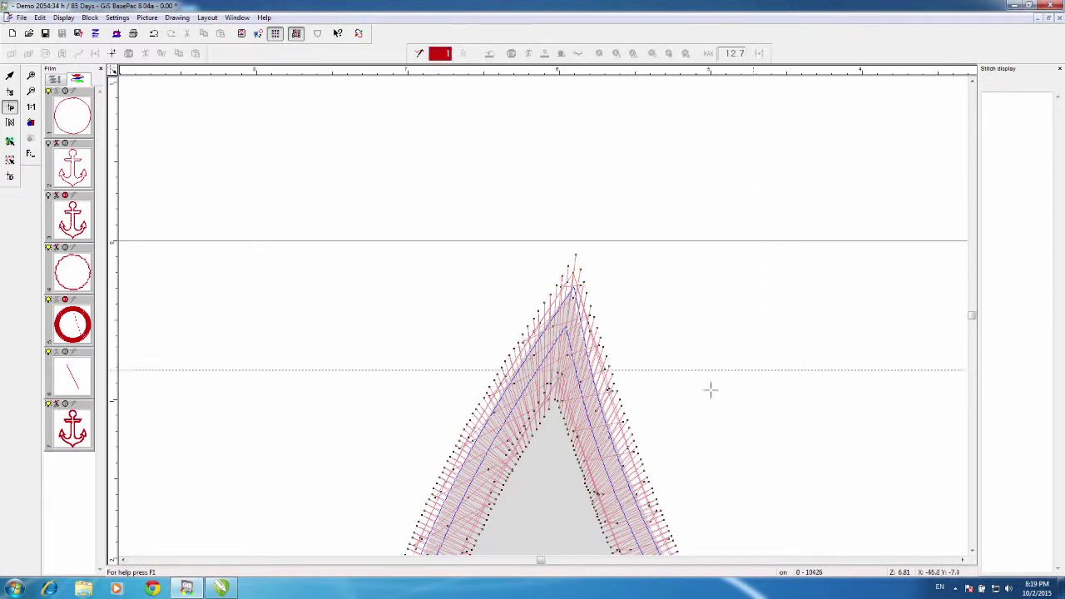
{"action": "left_click", "coordinate": [30, 123]}
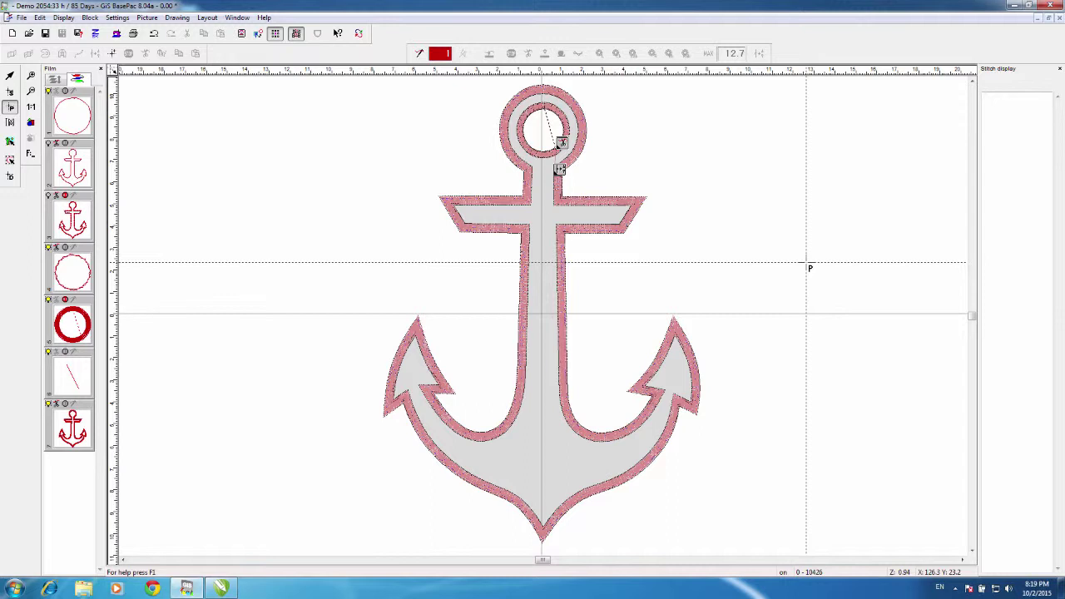
Step: Save the design as number 1.00, named Anchor Applique, in the OMP-1 directory with centred starting and ending points
{"action": "left_click", "coordinate": [45, 33]}
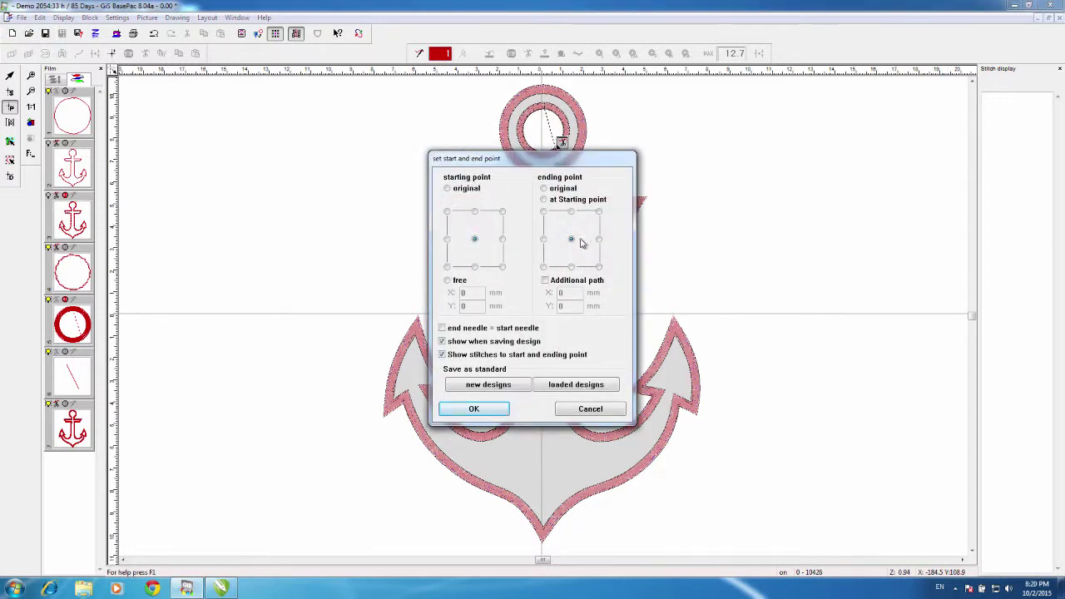
{"action": "left_click", "coordinate": [496, 412]}
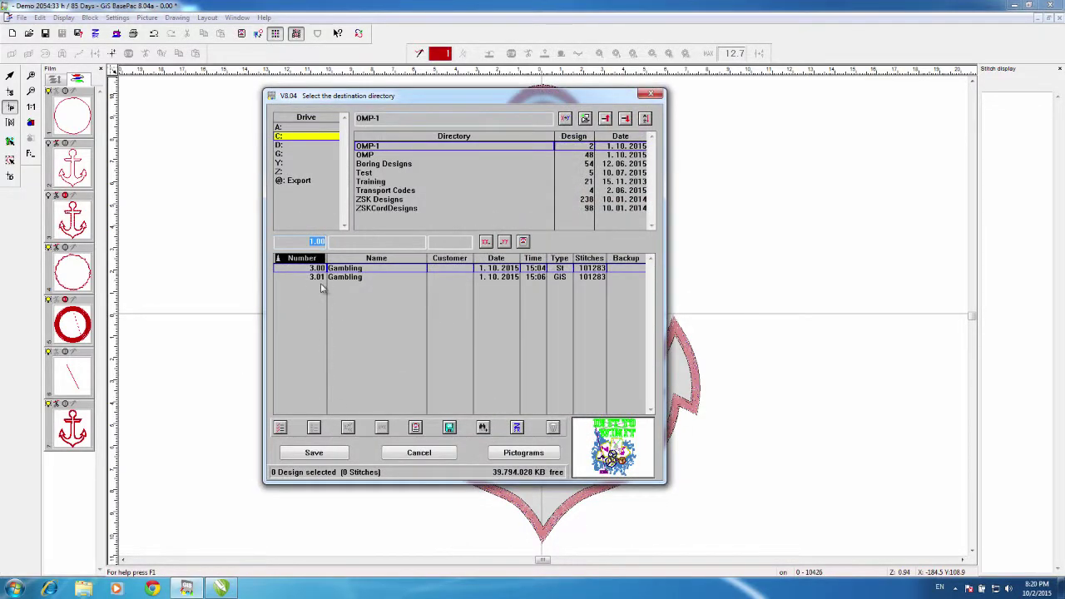
{"action": "left_click", "coordinate": [335, 242]}
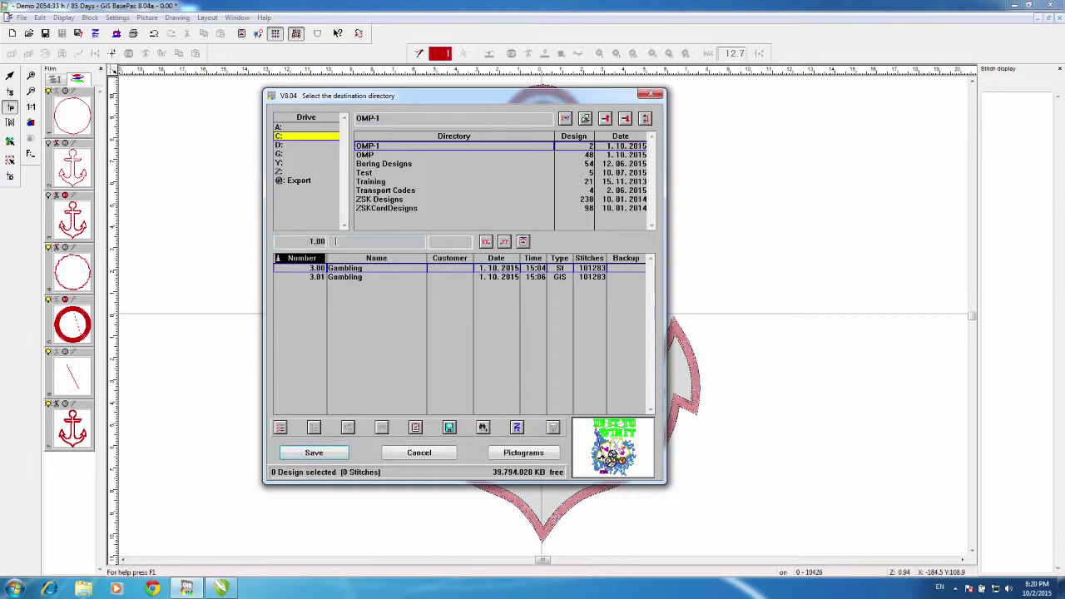
{"action": "type", "text": "Anchor Applique"}
{"action": "left_click", "coordinate": [314, 453]}
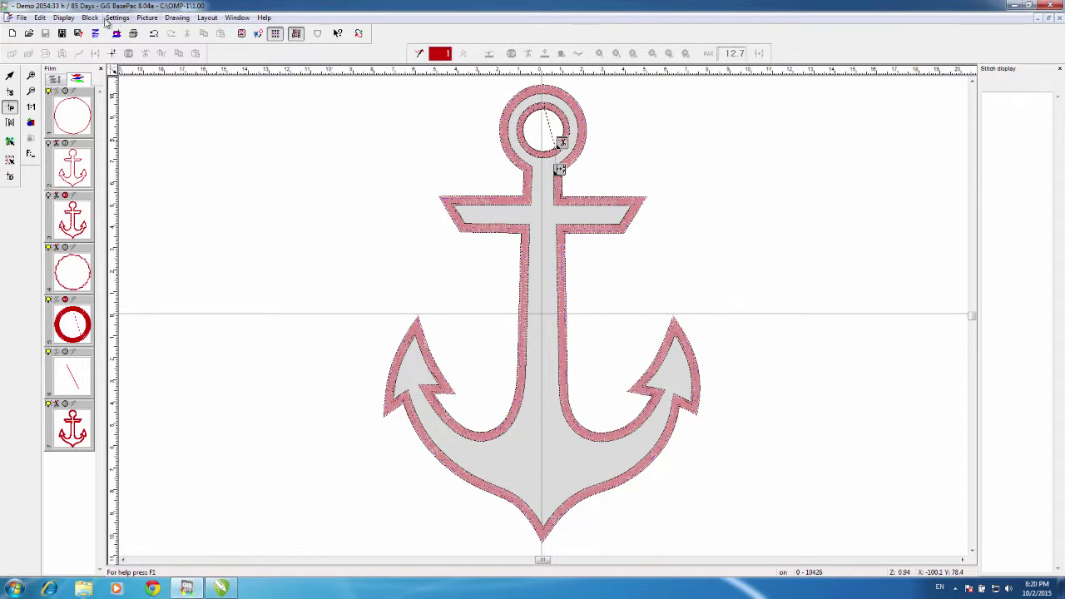
Step: Try to export a new version of the design in the Tajima (Tajima Code) *.DST format
{"action": "left_click", "coordinate": [21, 17]}
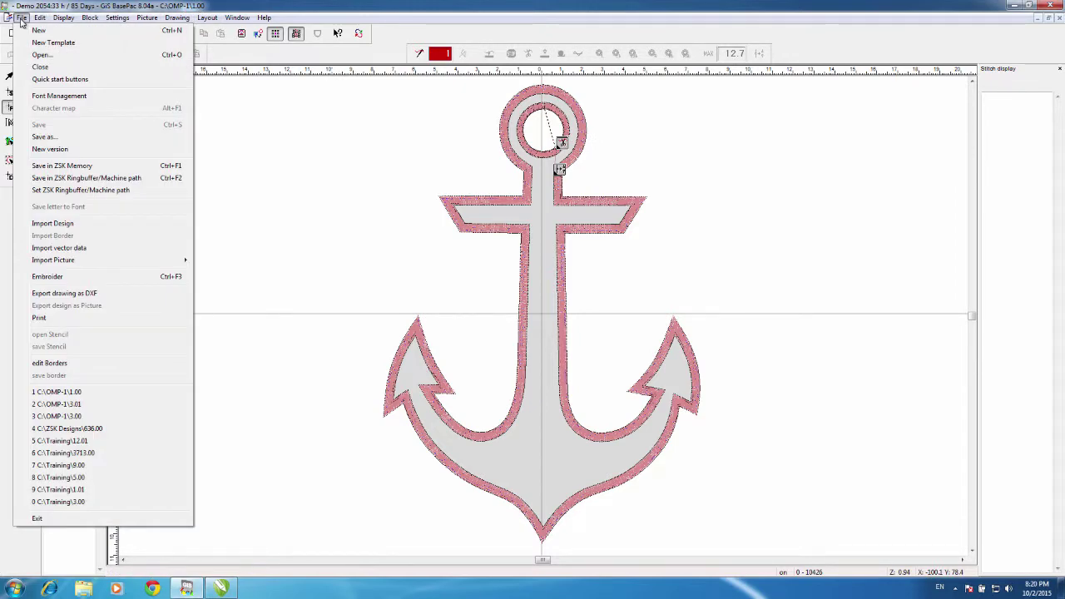
{"action": "left_click", "coordinate": [98, 149]}
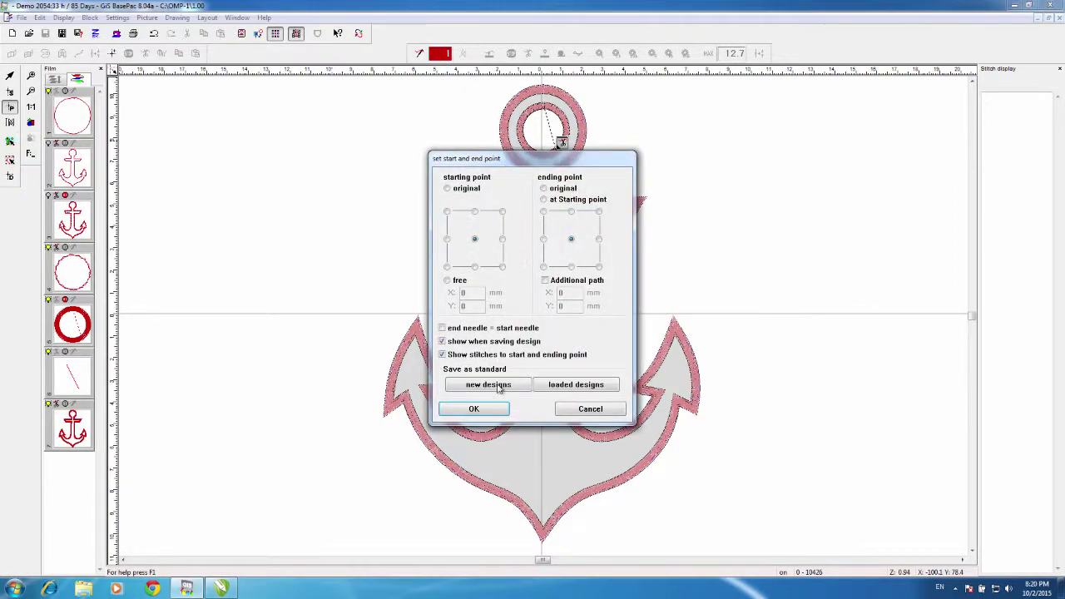
{"action": "left_click", "coordinate": [495, 409]}
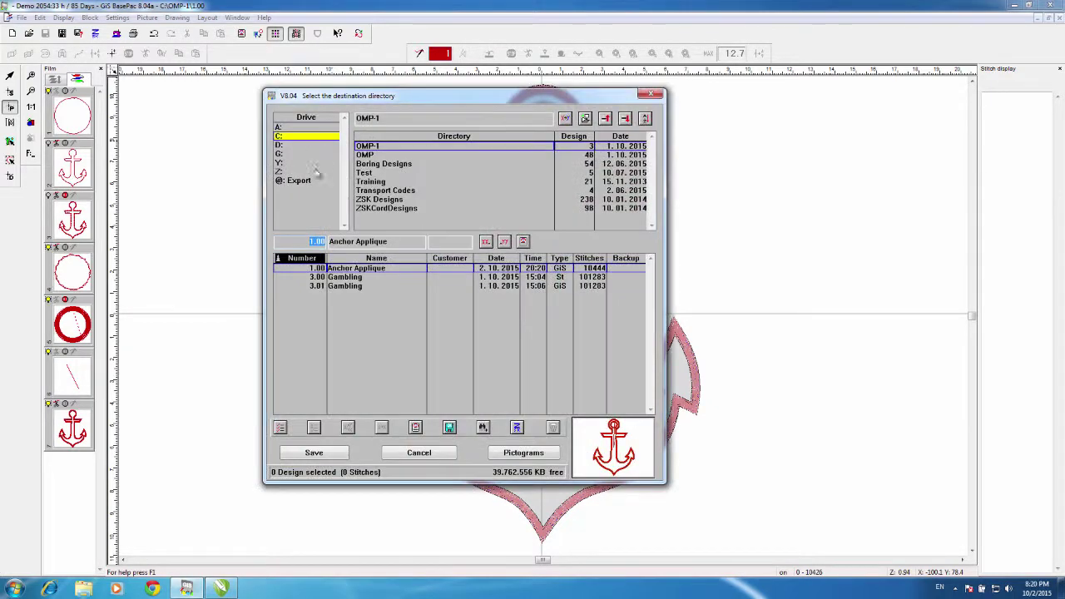
{"action": "left_click", "coordinate": [314, 182]}
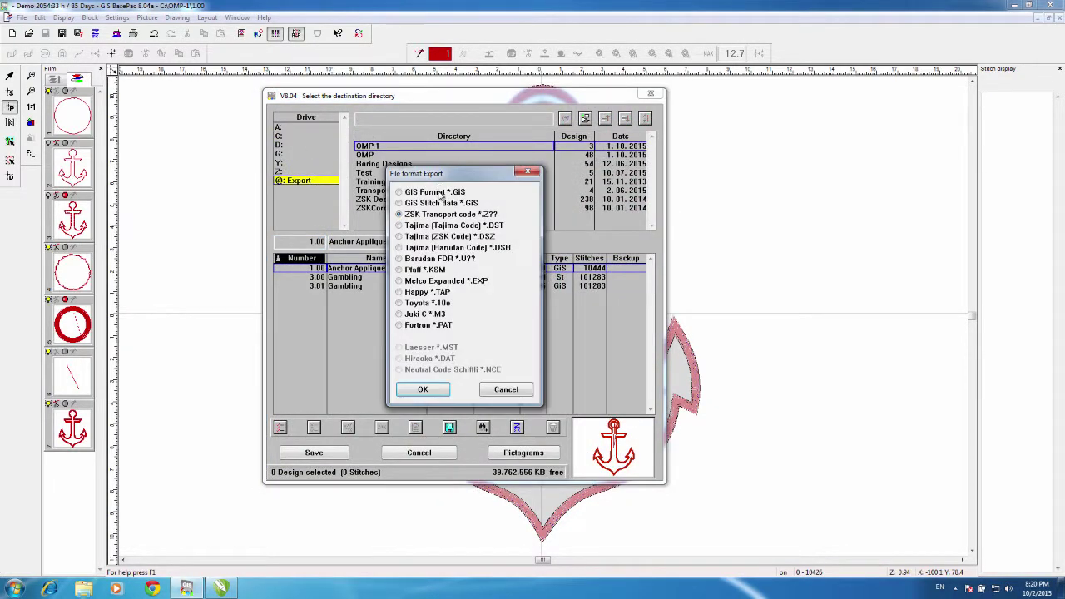
{"action": "left_click", "coordinate": [441, 226]}
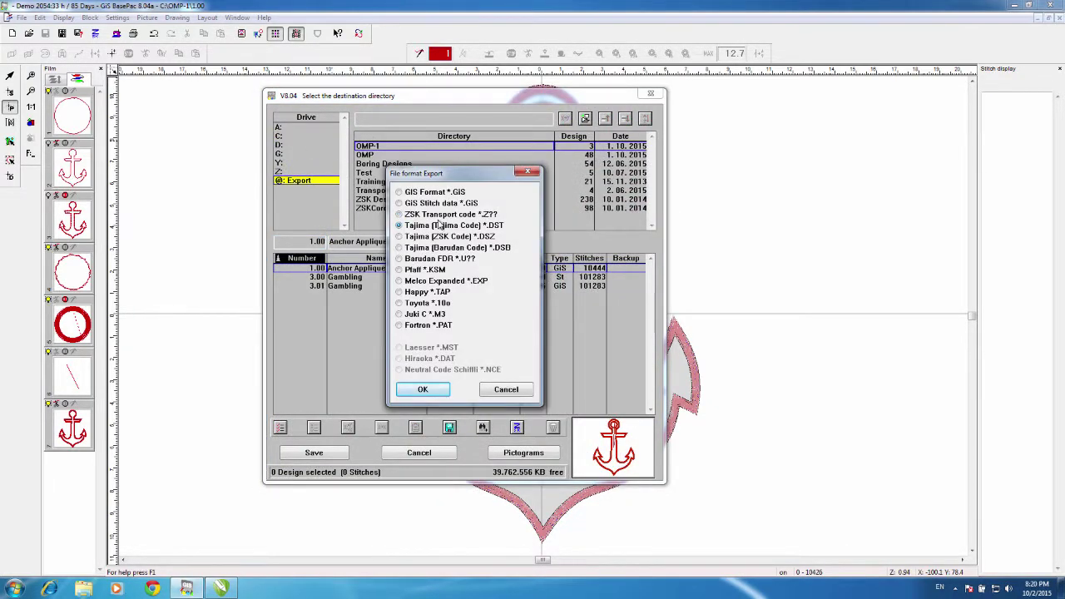
{"action": "left_click", "coordinate": [442, 393]}
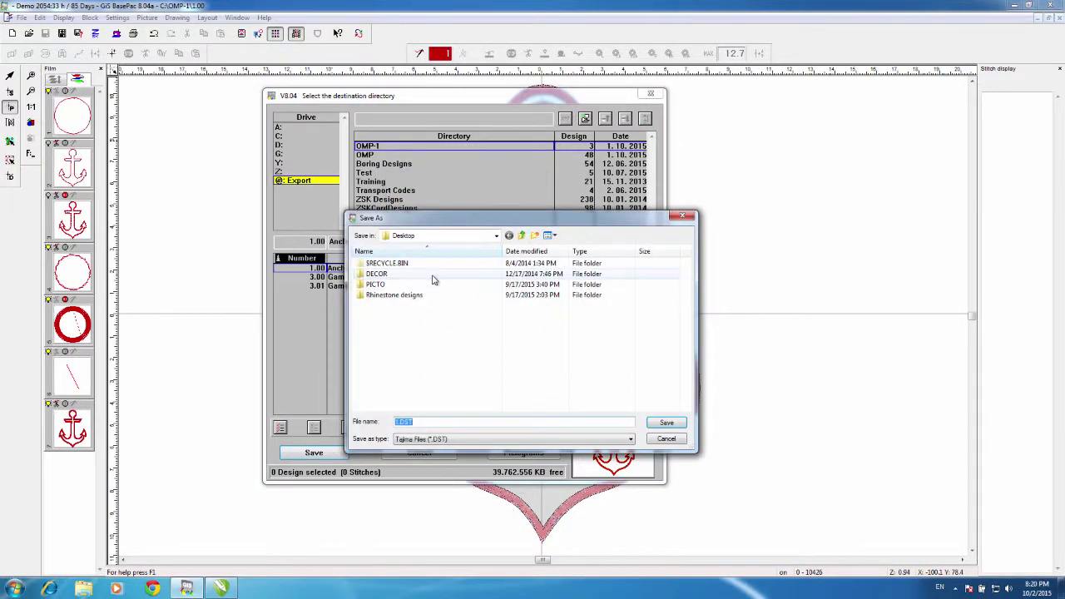
{"action": "left_click", "coordinate": [666, 440]}
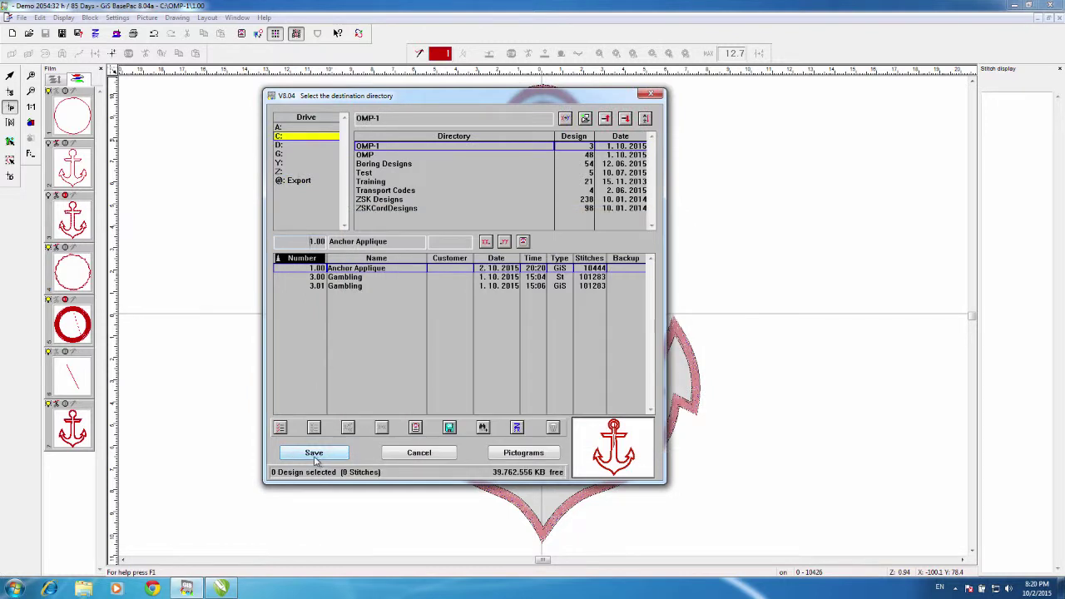
Step: Try to save the design again under number 1.00, decline overwriting it, and cancel the save
{"action": "left_click", "coordinate": [314, 458]}
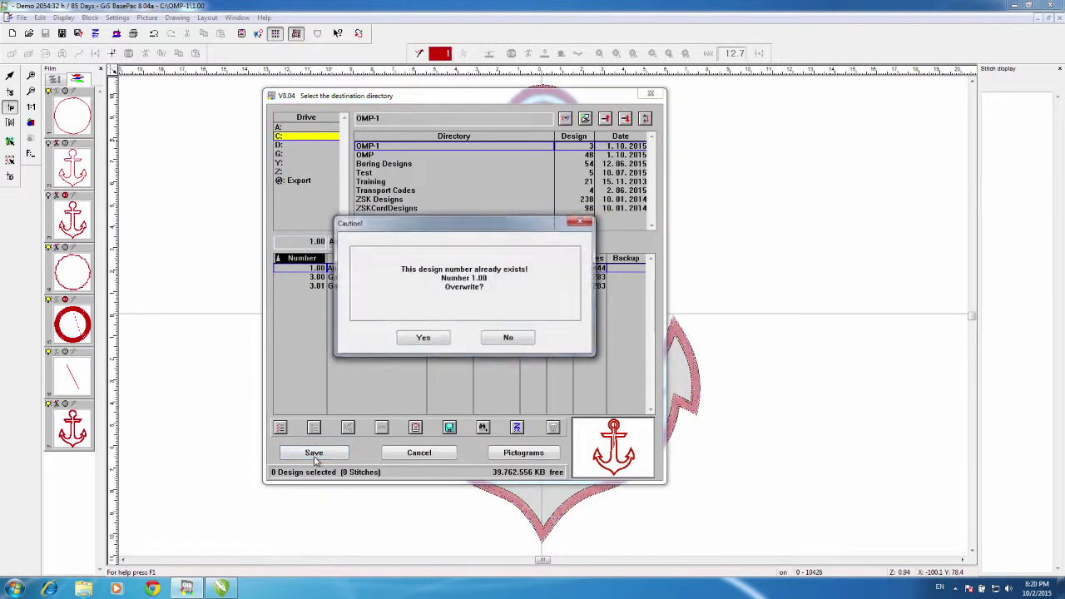
{"action": "left_click", "coordinate": [509, 338]}
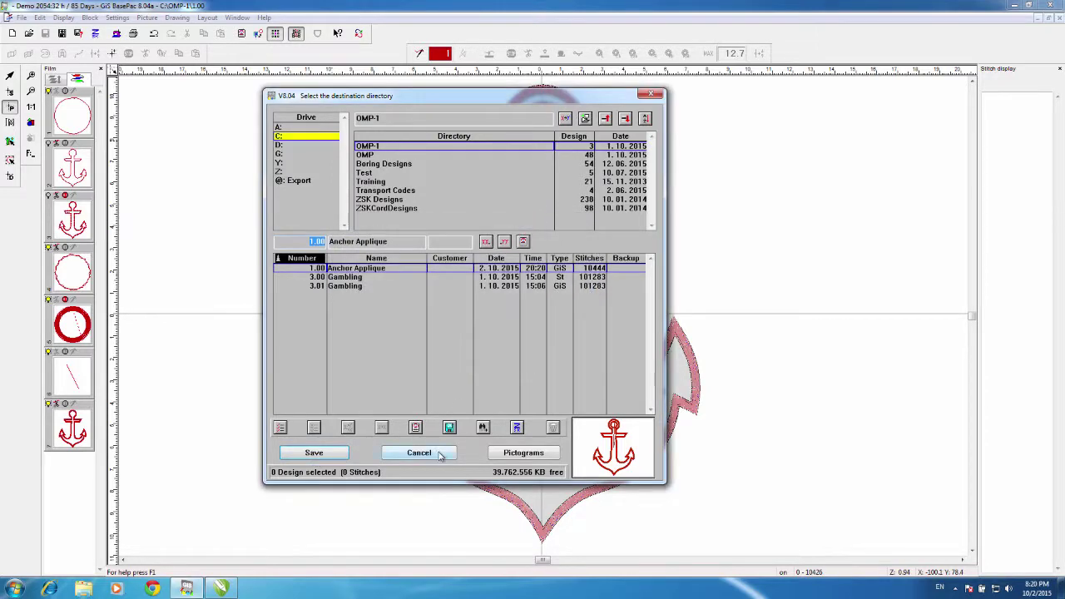
{"action": "left_click", "coordinate": [419, 453]}
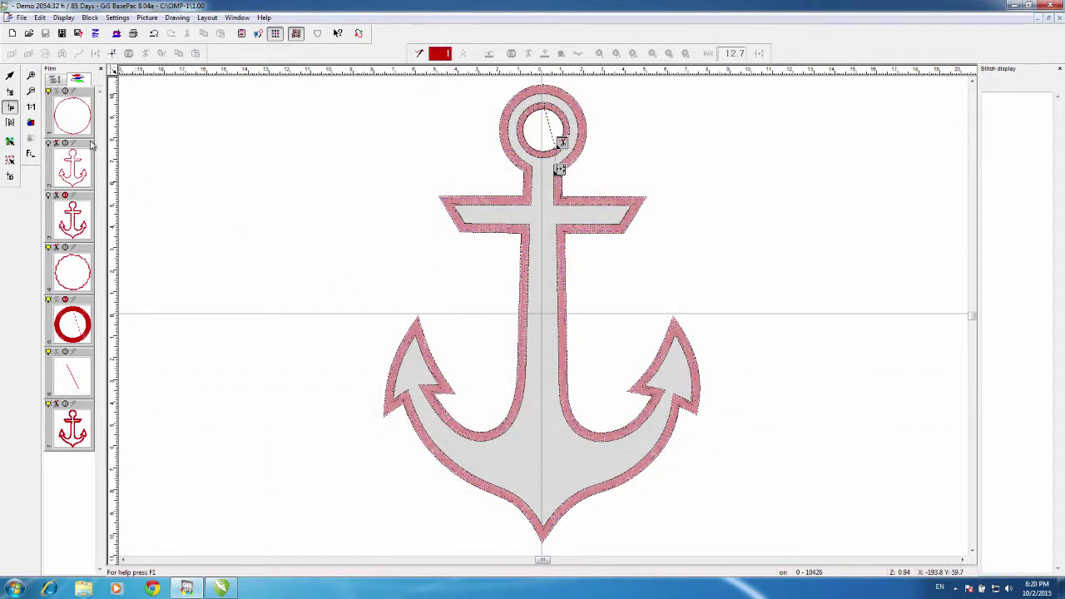